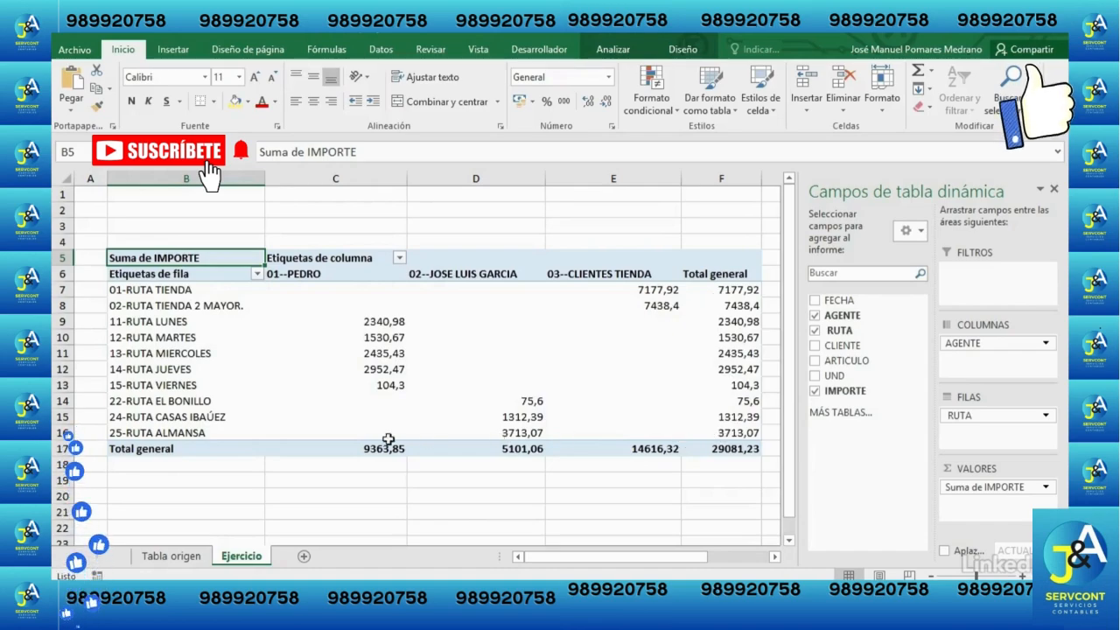
Step: Set the pivot table options to show 0 in empty cells and apply the change
right_click(359, 276)
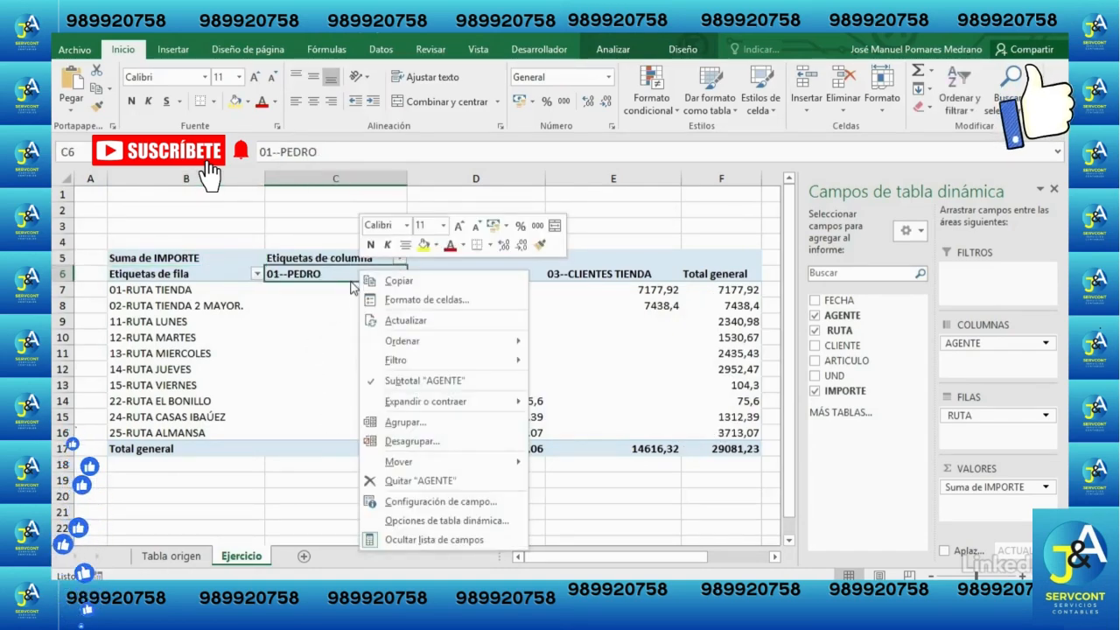
left_click(427, 521)
left_click_drag(396, 222, 521, 80)
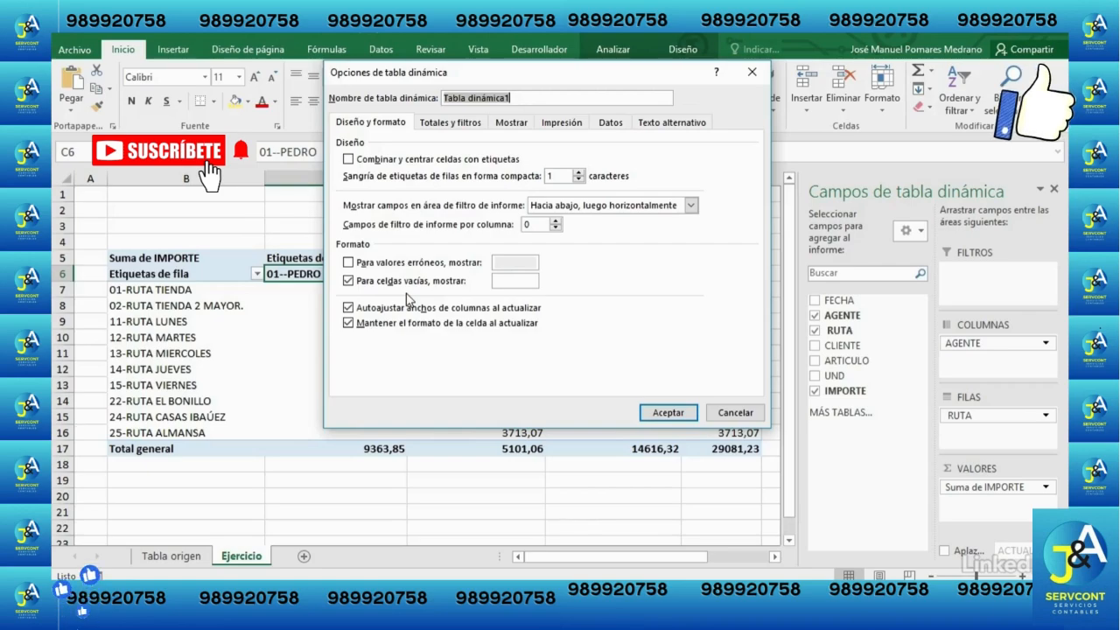
left_click(520, 281)
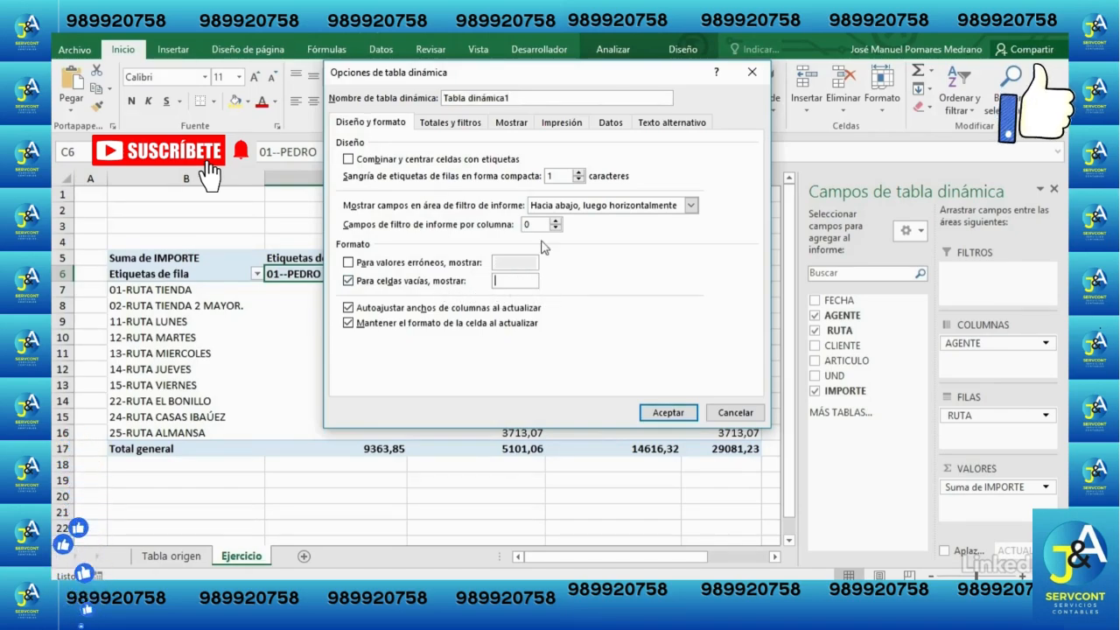
left_click_drag(544, 73, 767, 42)
type("0")
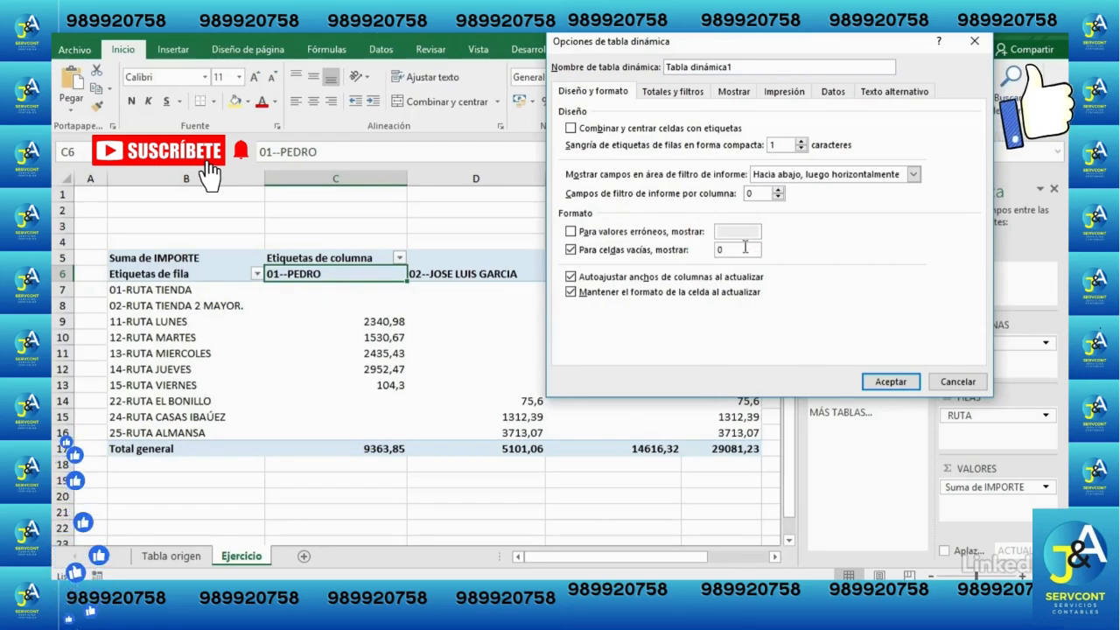
left_click(897, 383)
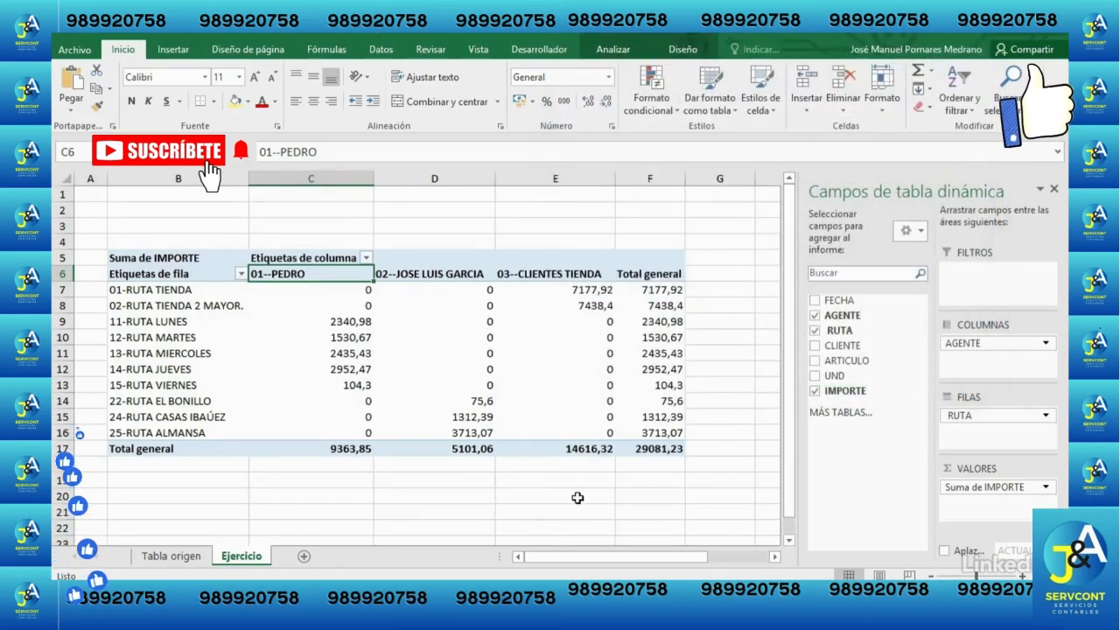
left_click(354, 294)
left_click(463, 293)
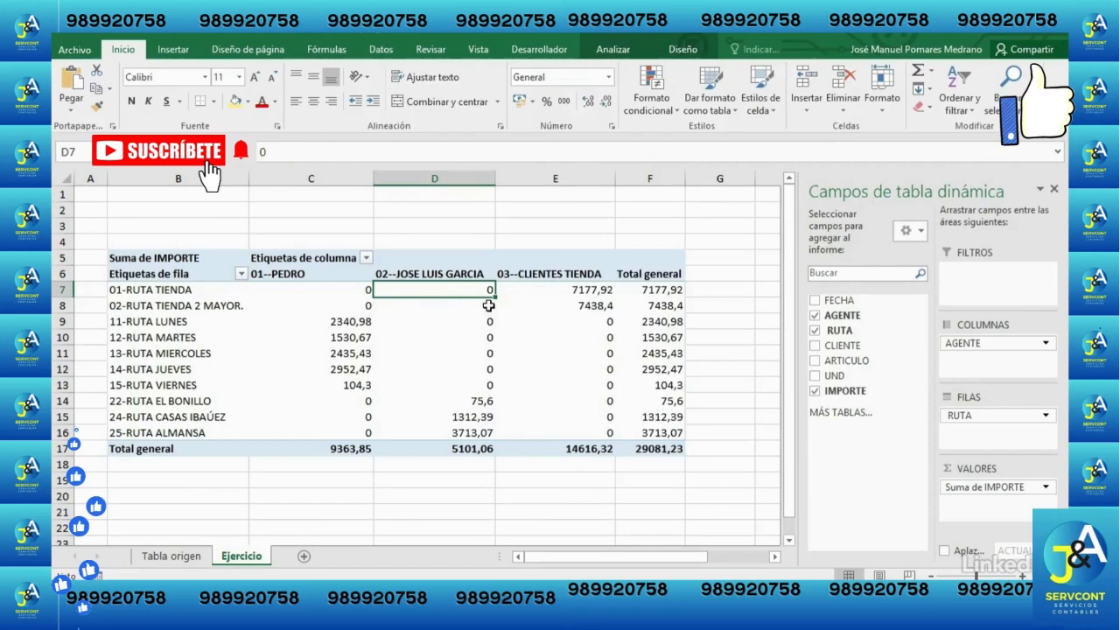
Step: Check the pivot table's layout and format options for autofitting column widths on update
mouse_move(306, 298)
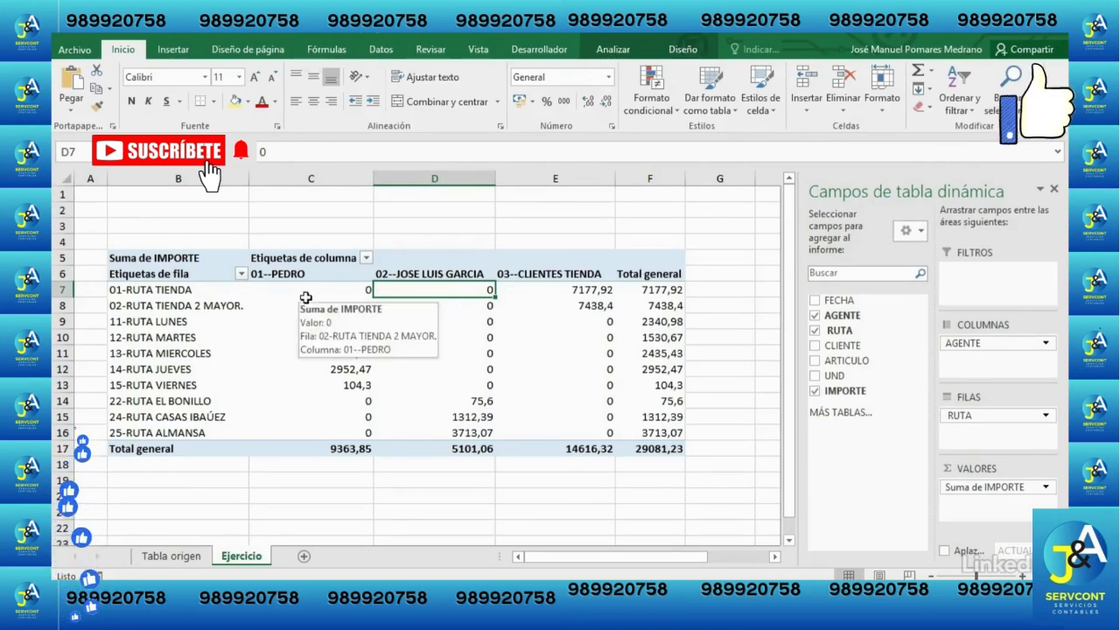
right_click(358, 292)
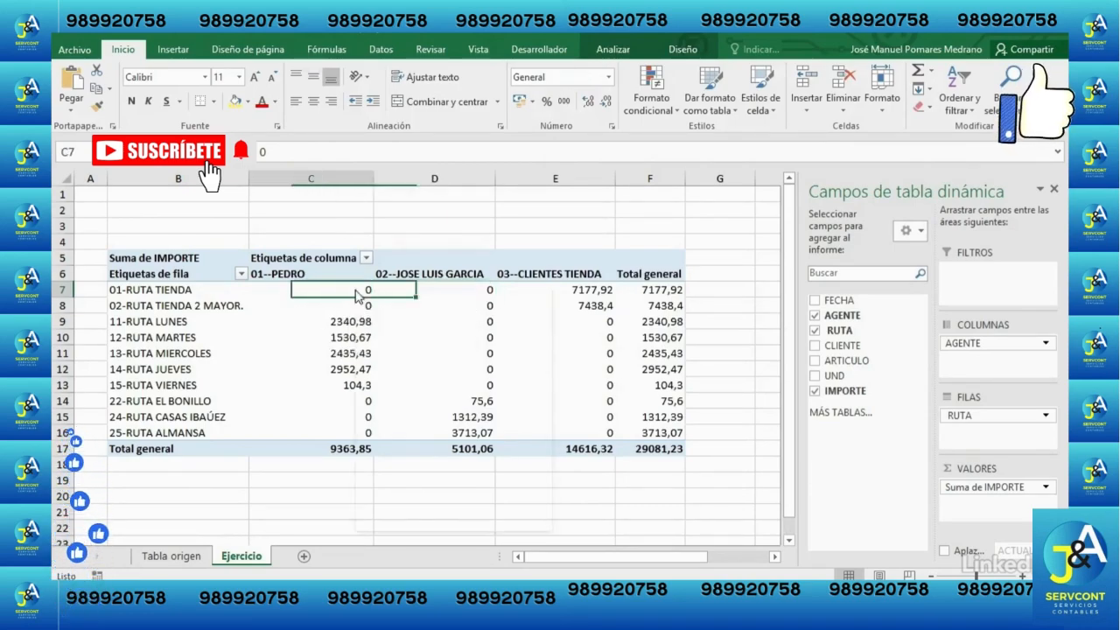
left_click(444, 500)
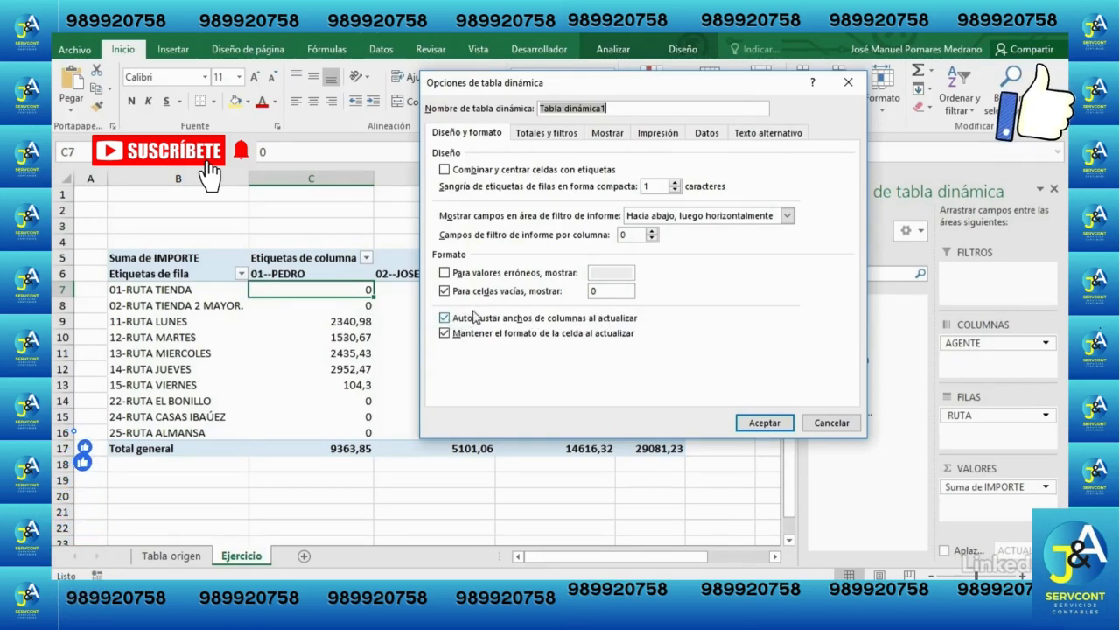
left_click(763, 422)
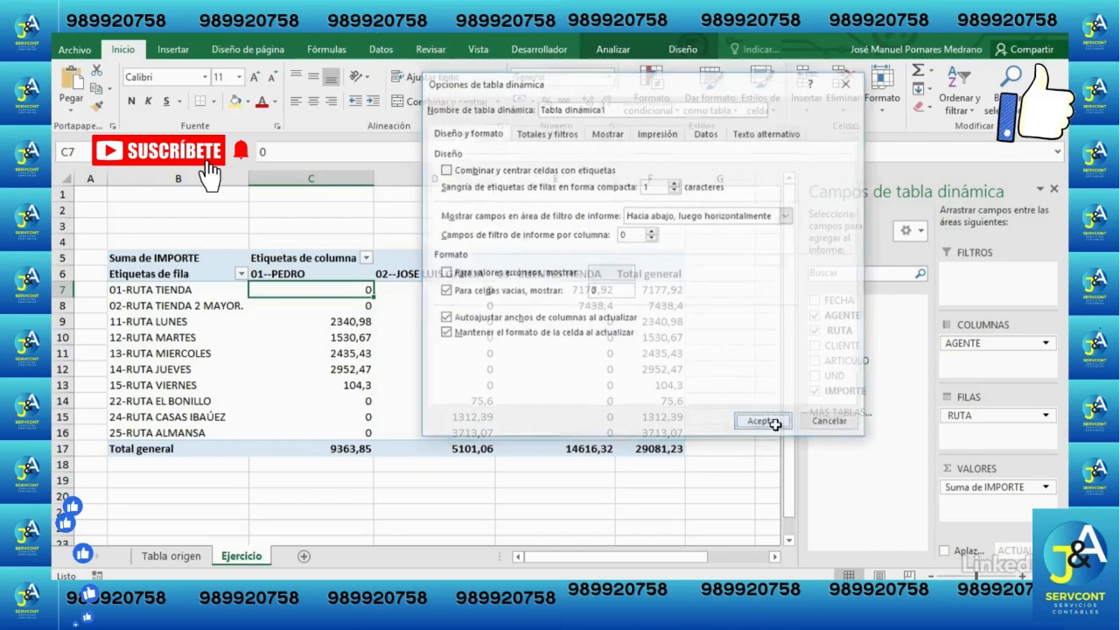
Step: Widen columns C to E of the sheet and refresh the pivot table to test column autofit
left_click_drag(359, 178, 640, 180)
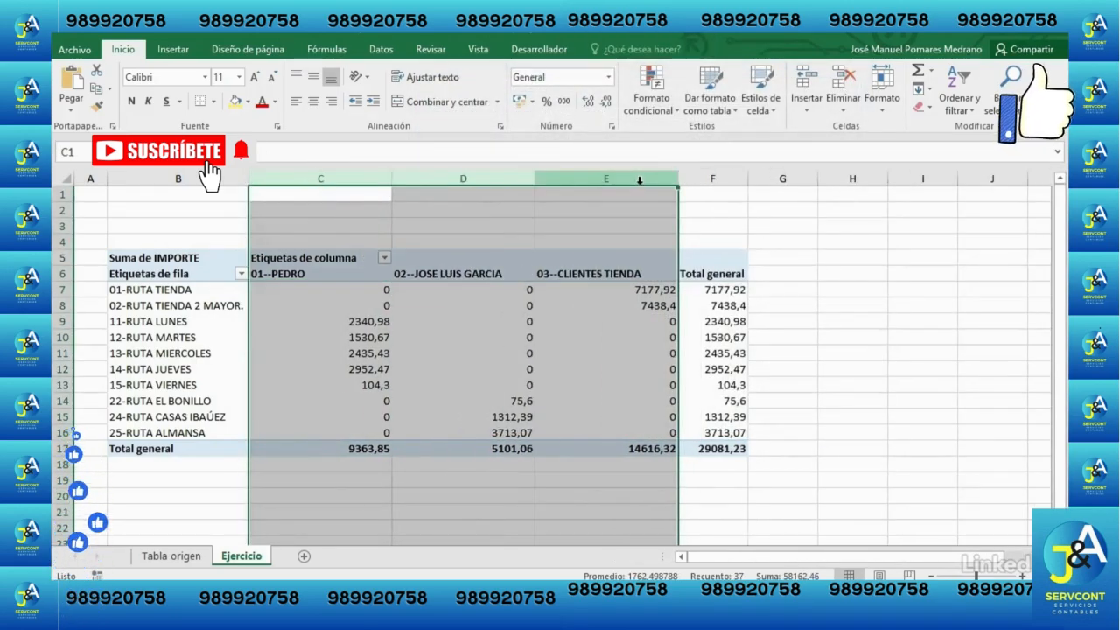
left_click(608, 337)
right_click(431, 292)
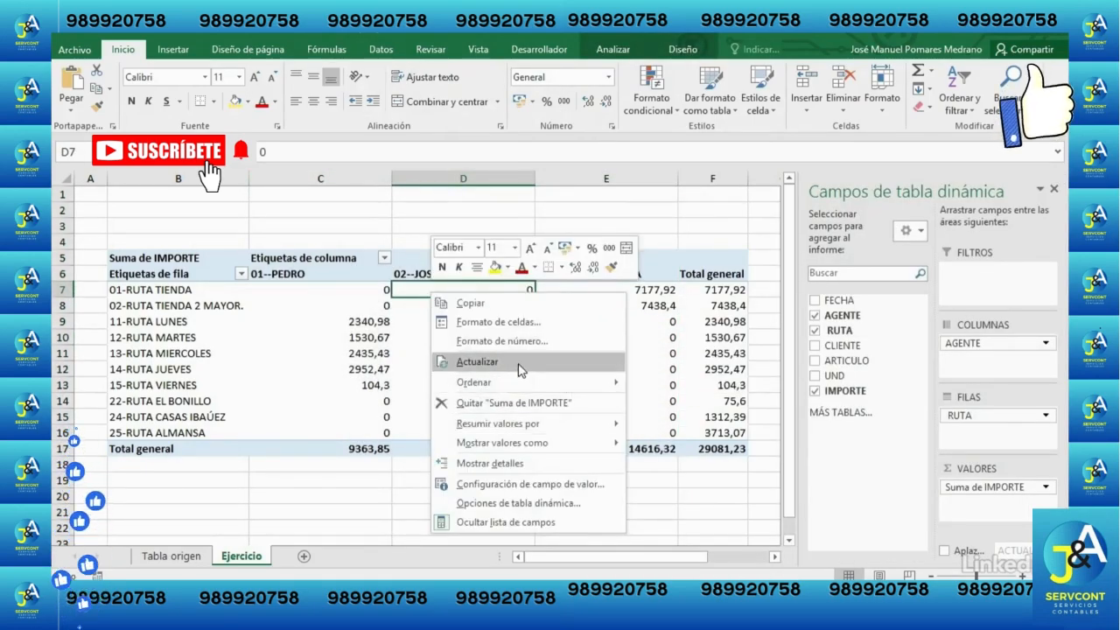
left_click(477, 362)
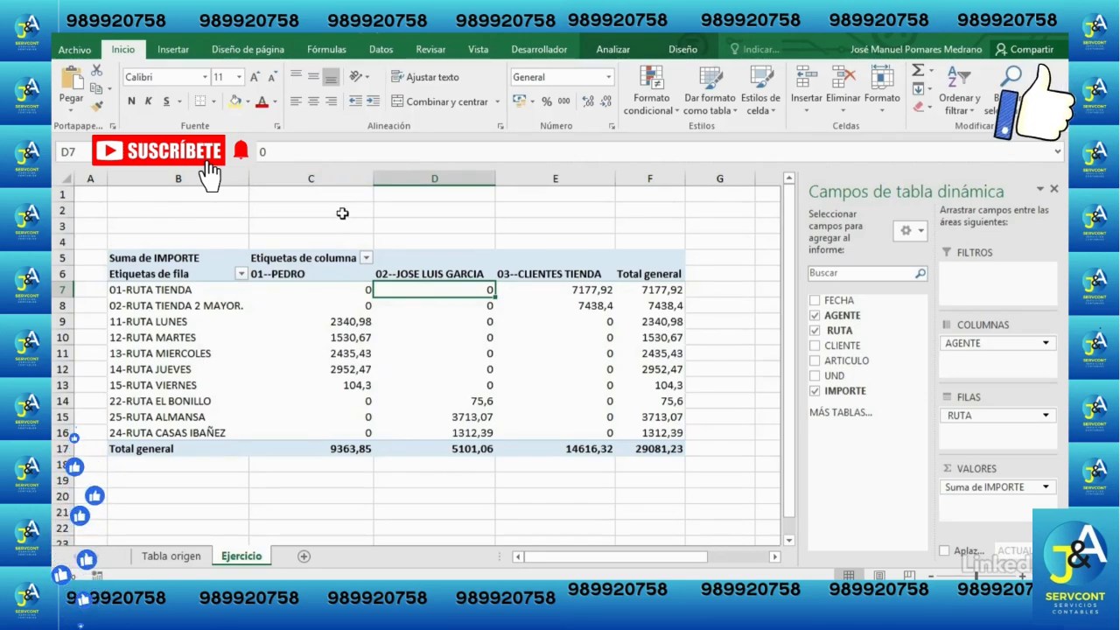
Step: Disable the pivot table option that autofits column widths on update
mouse_move(352, 339)
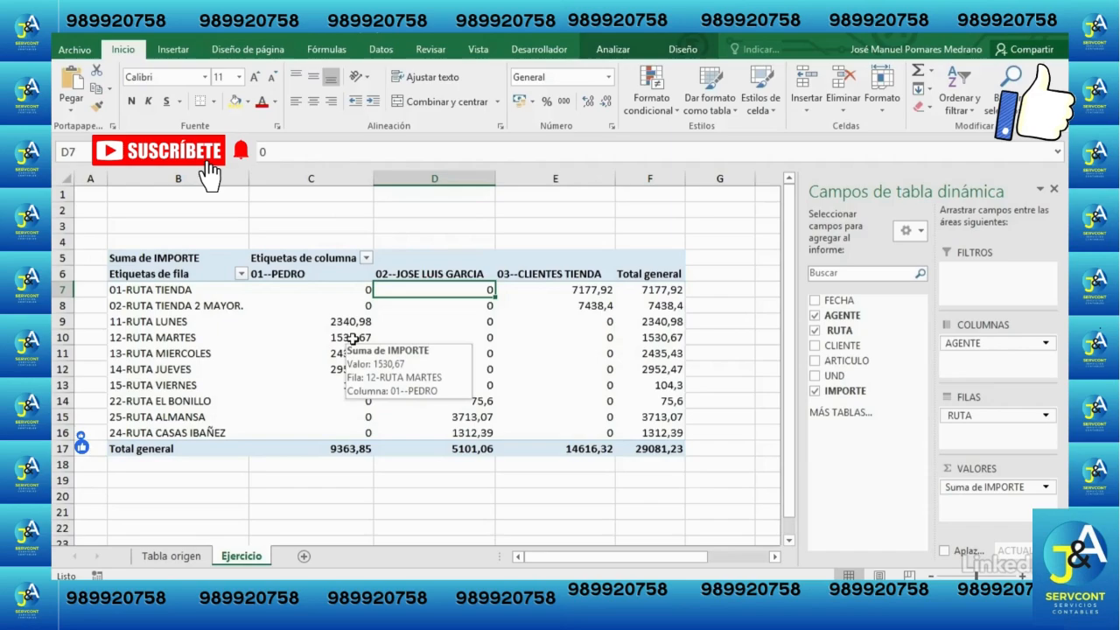
right_click(325, 306)
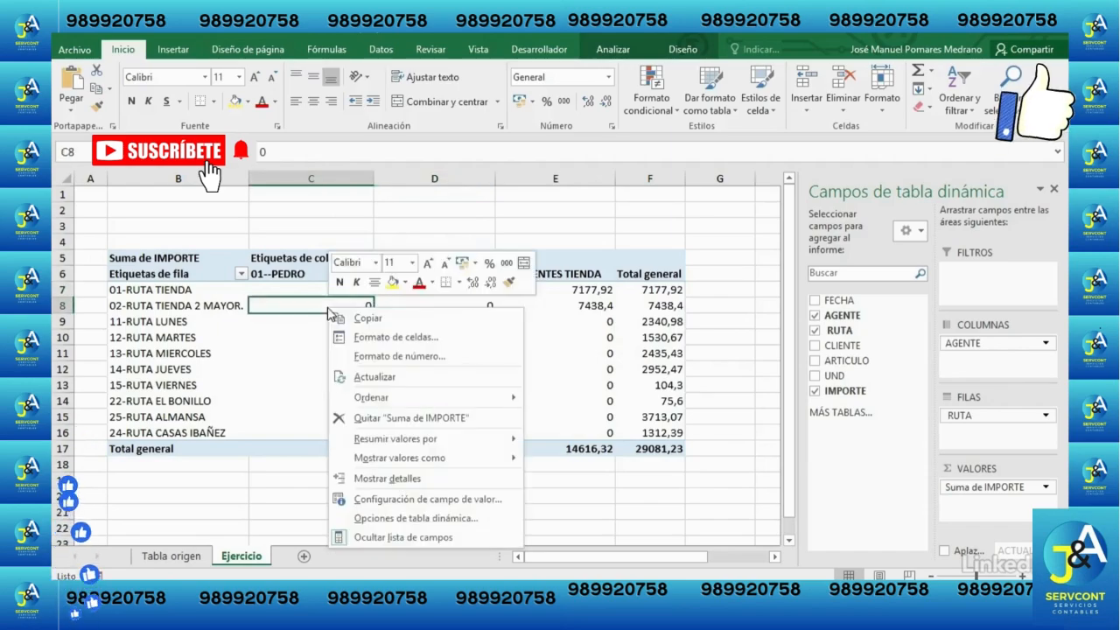
left_click(405, 523)
left_click_drag(386, 240, 527, 88)
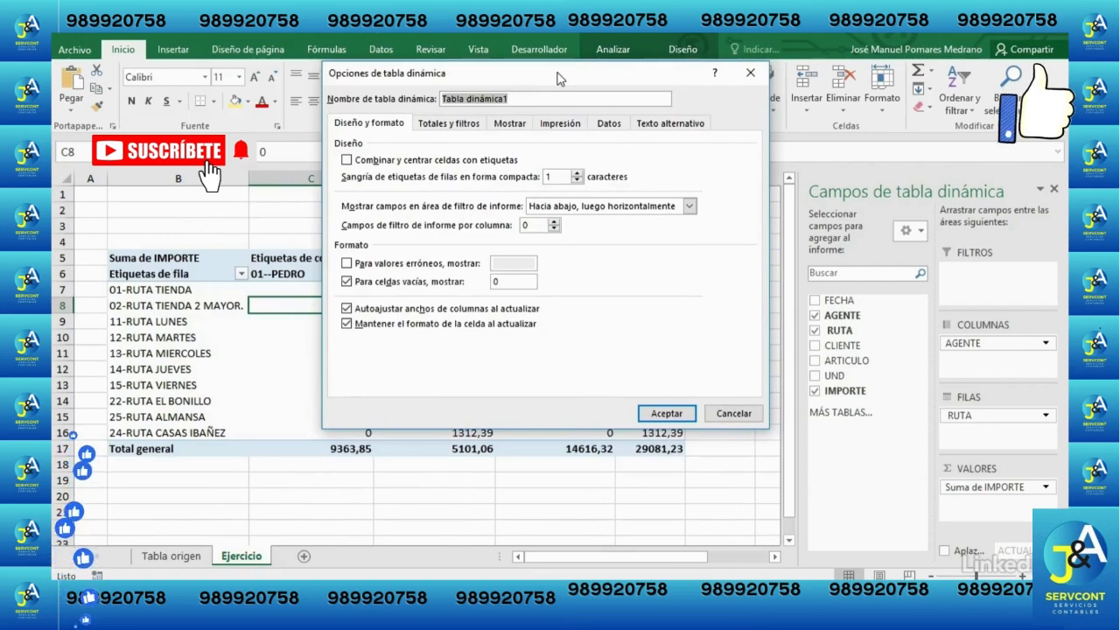
left_click(348, 309)
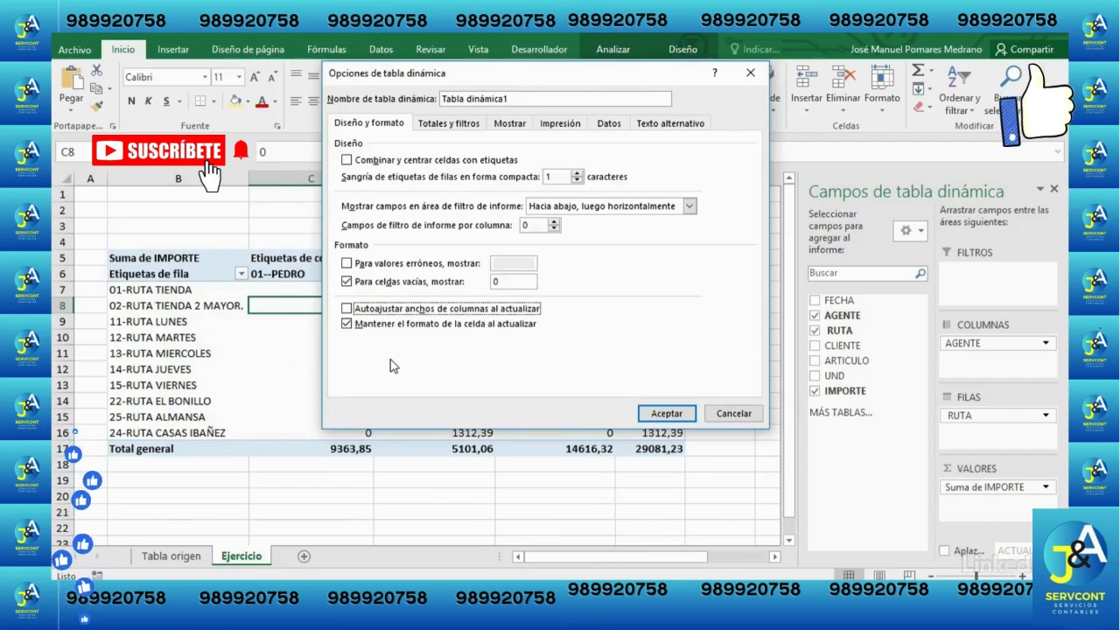
key("Return")
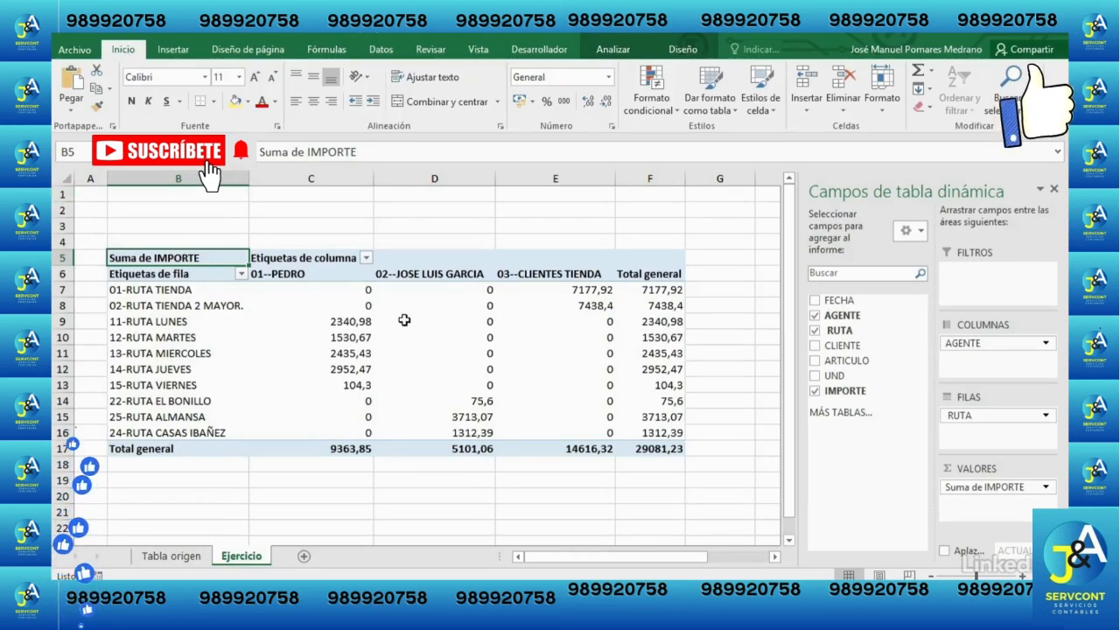
Step: Review the totals and filters options, and examine the grand total column and row of the pivot table
left_click(415, 294)
right_click(414, 294)
left_click(497, 505)
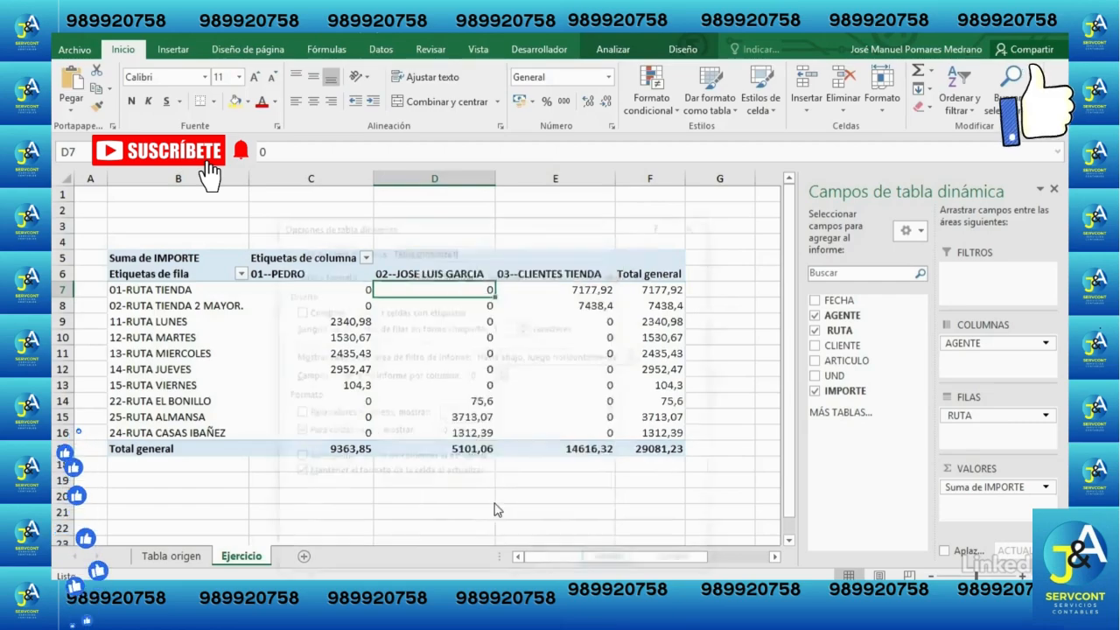
left_click_drag(466, 223, 526, 76)
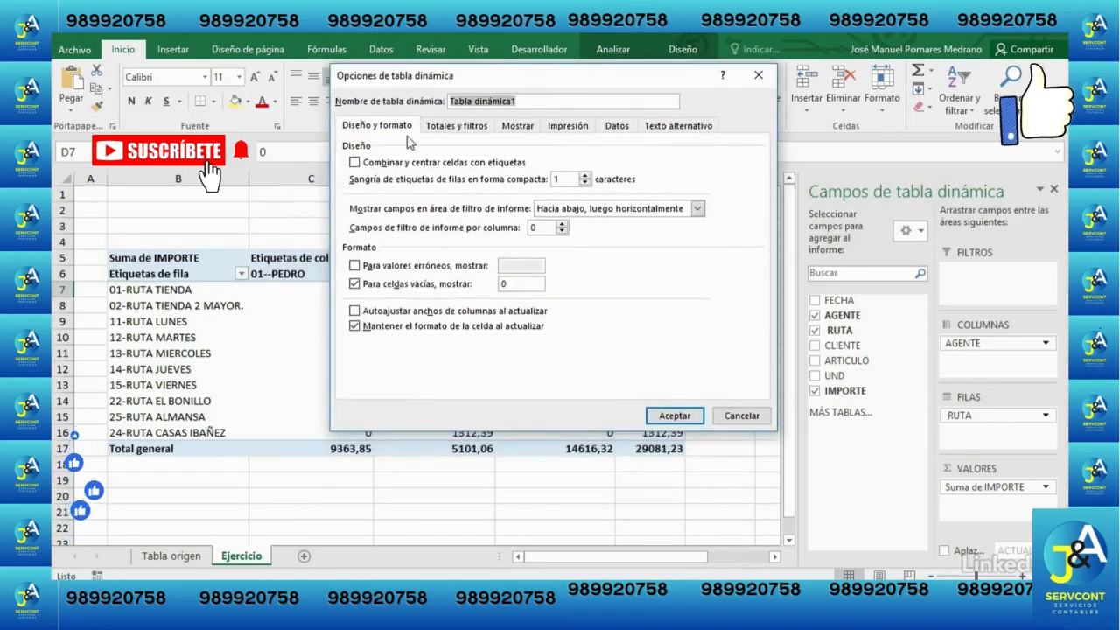
left_click(450, 126)
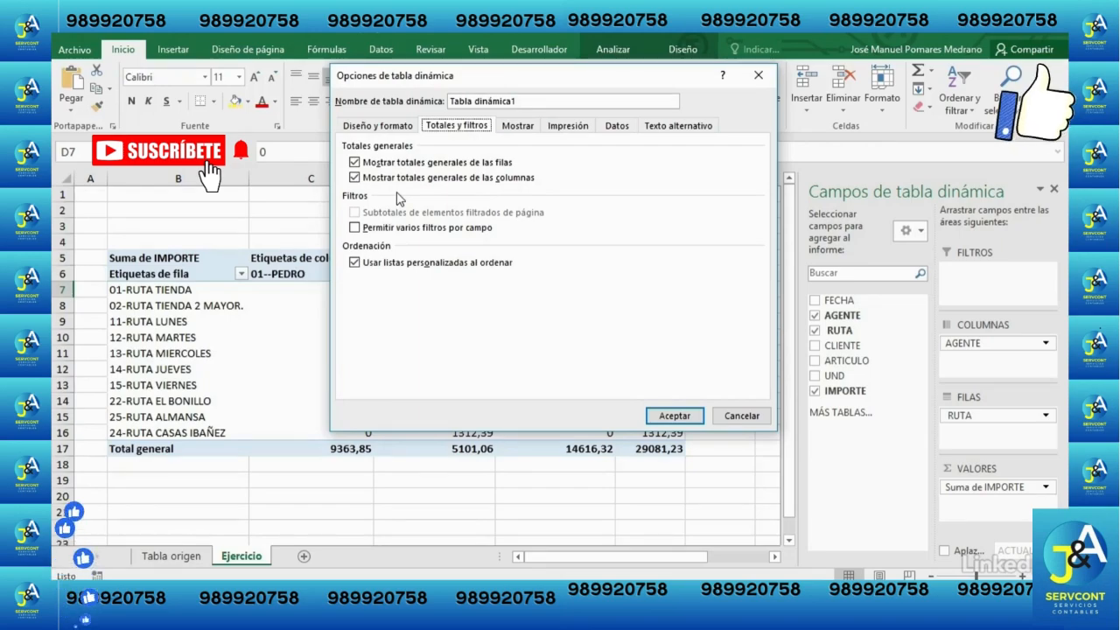
left_click(671, 415)
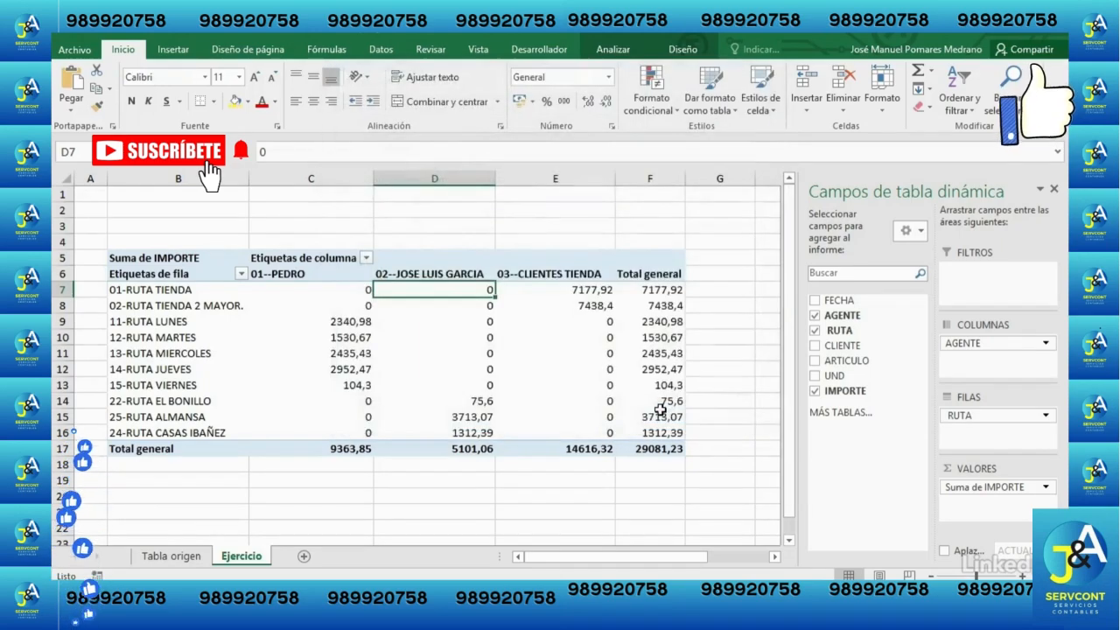
left_click(643, 265)
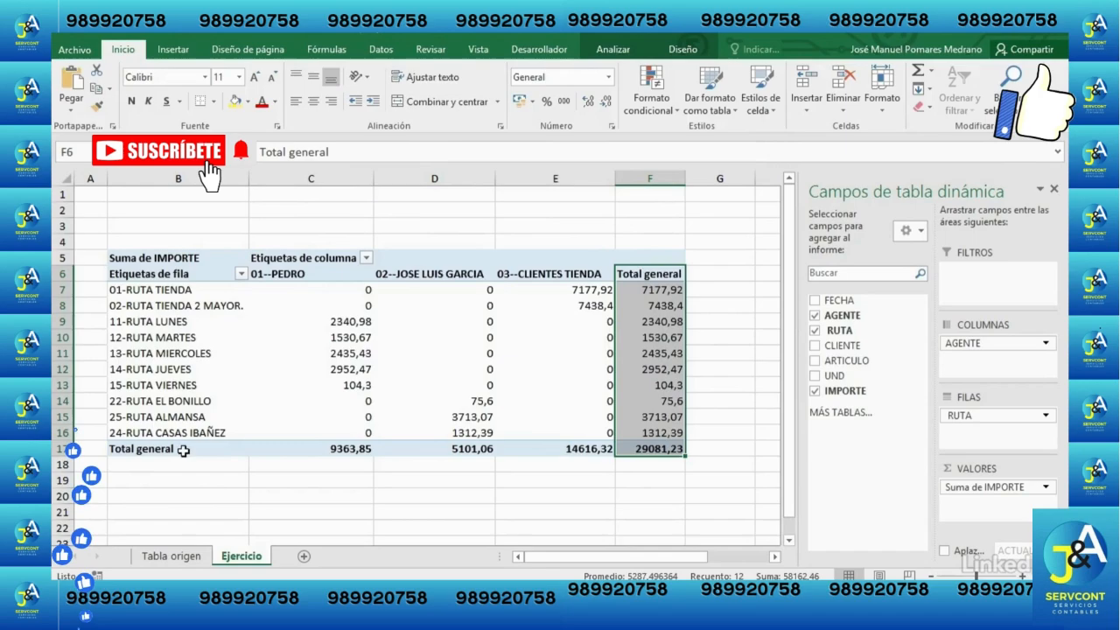
left_click_drag(183, 449, 654, 451)
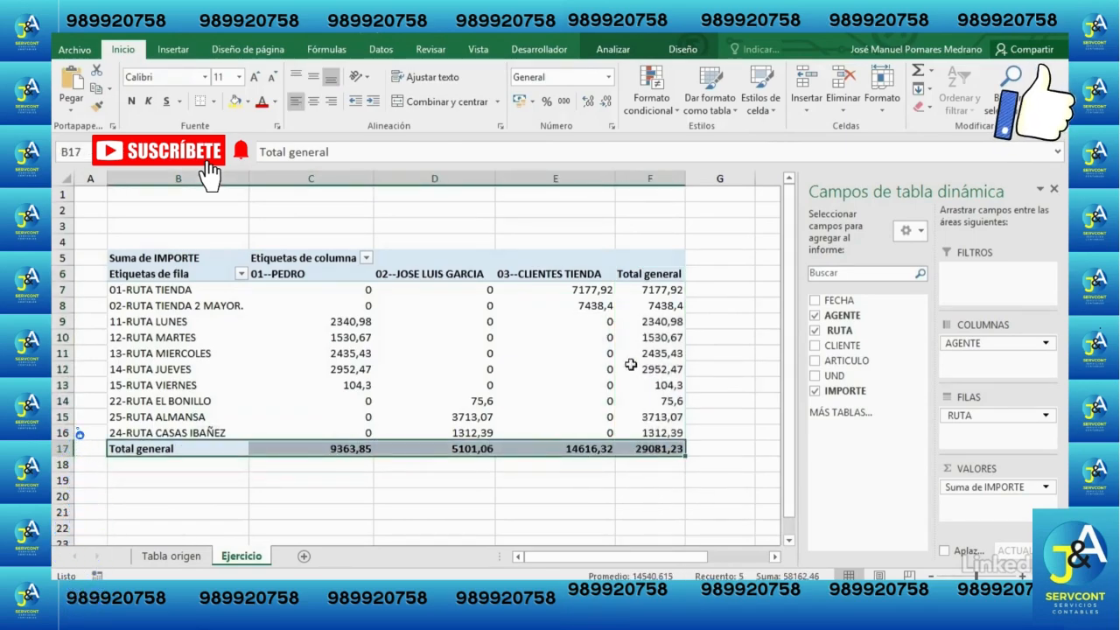
Step: Turn off the grand totals for both rows and columns in the pivot table options
right_click(472, 320)
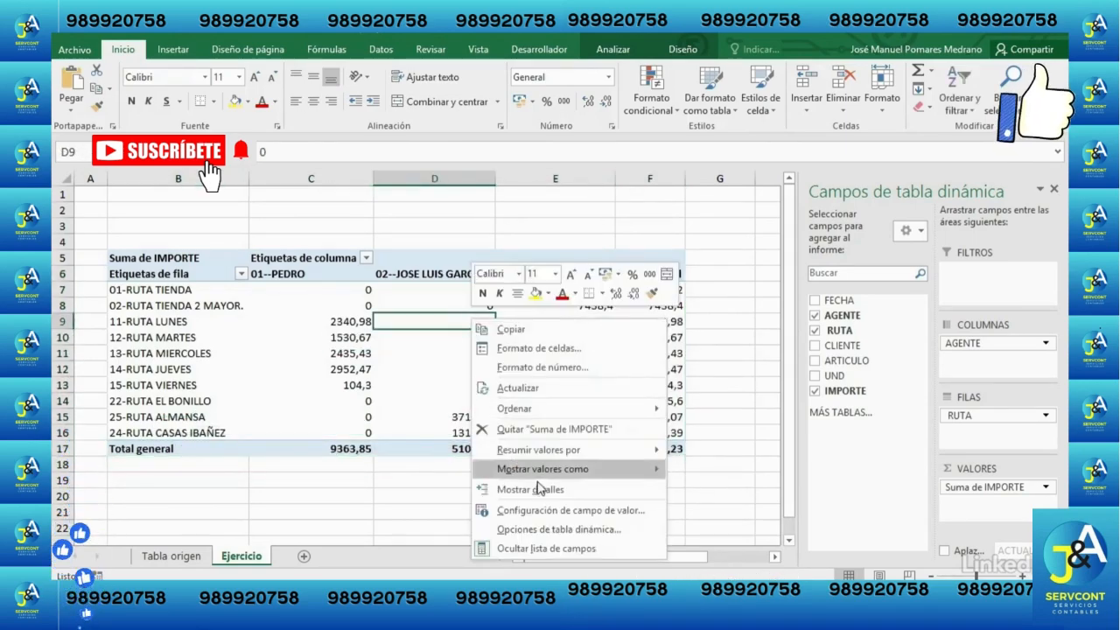
left_click(560, 530)
left_click(447, 277)
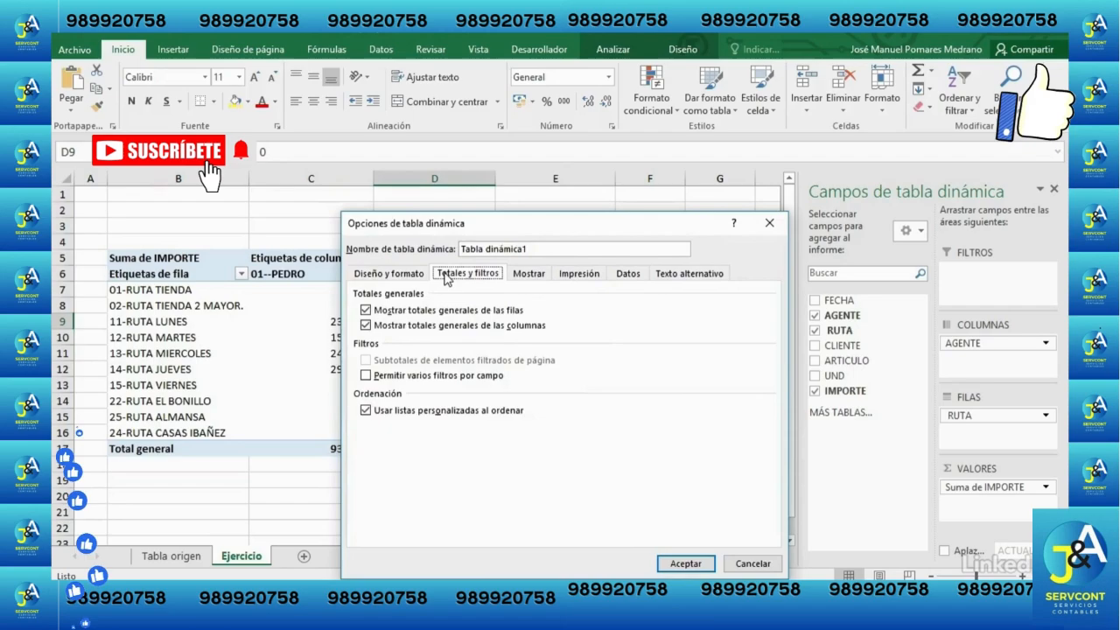
left_click(366, 311)
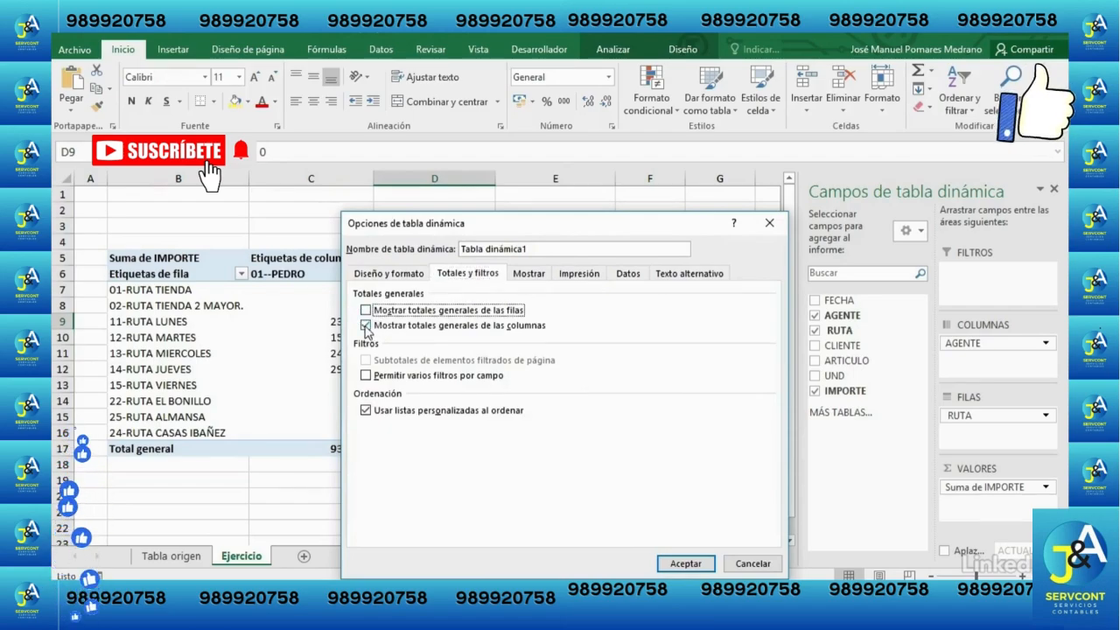
left_click(366, 326)
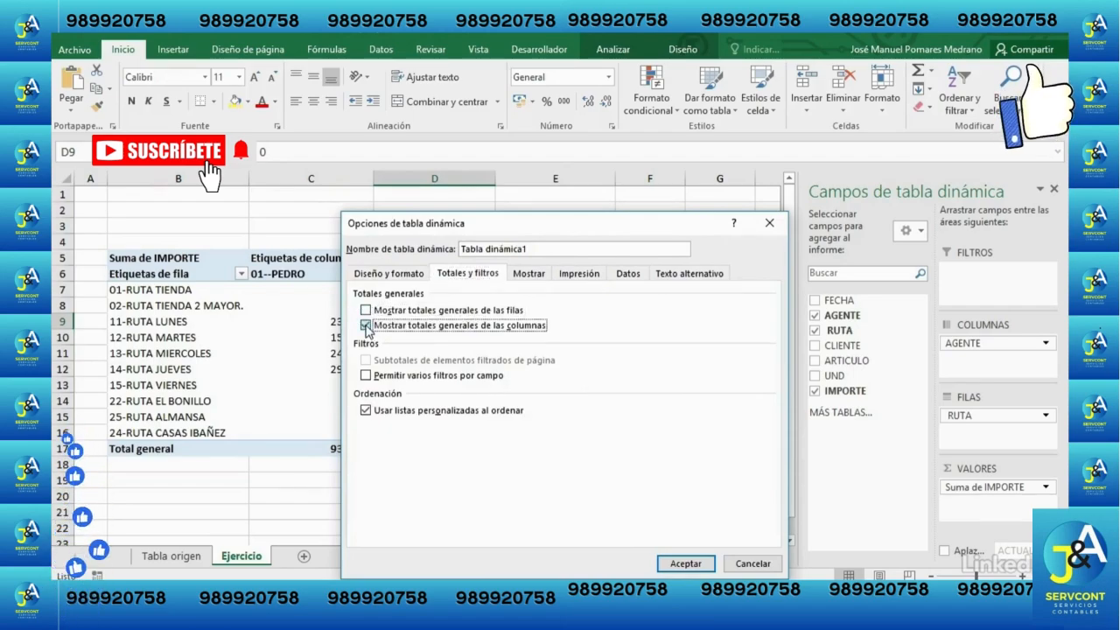
left_click(679, 564)
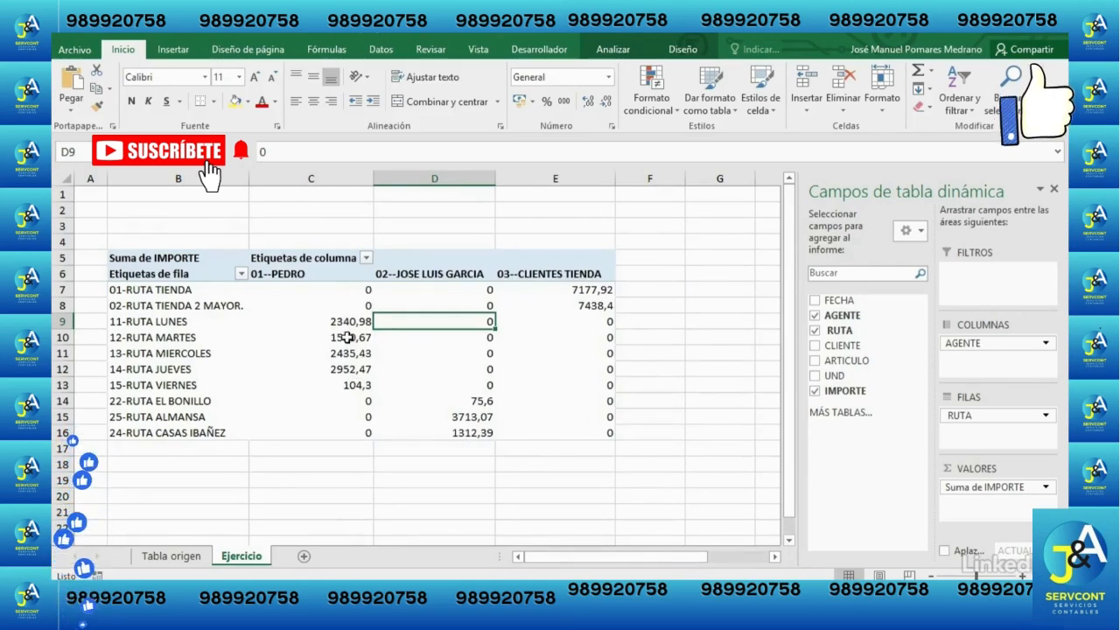
Step: Open the grand totals choices in the pivot table's design settings
left_click(475, 290)
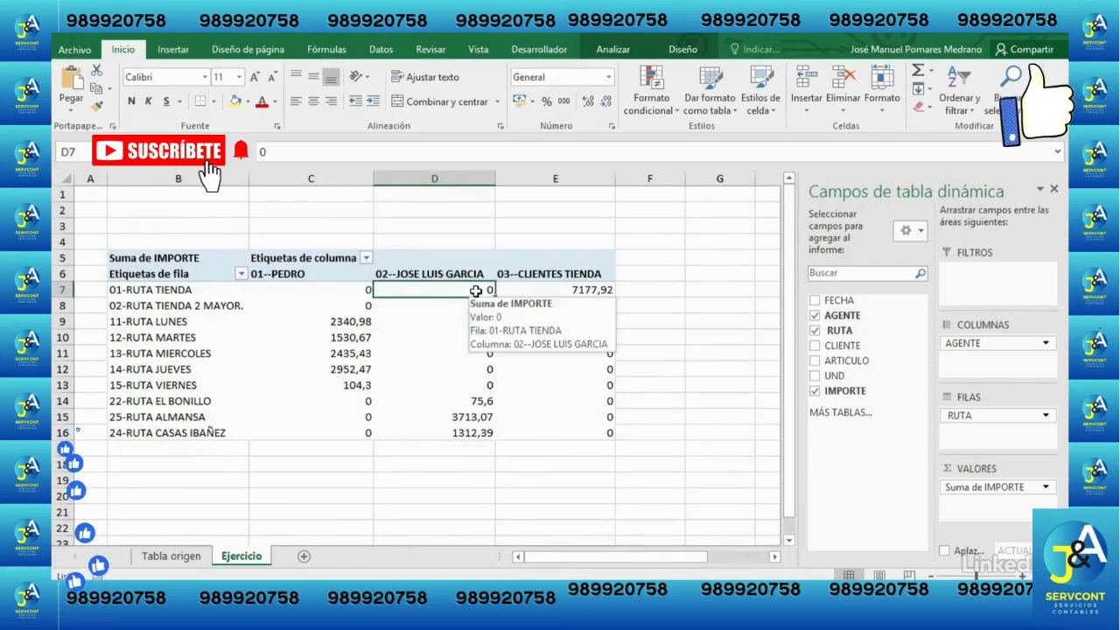
left_click(615, 50)
left_click(685, 50)
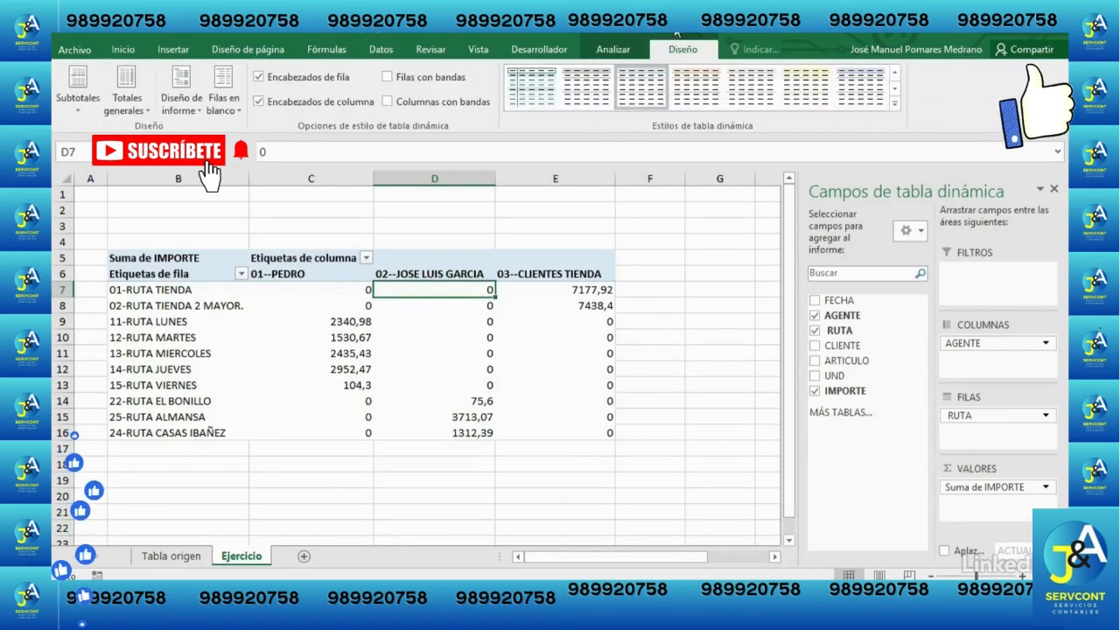
left_click(438, 336)
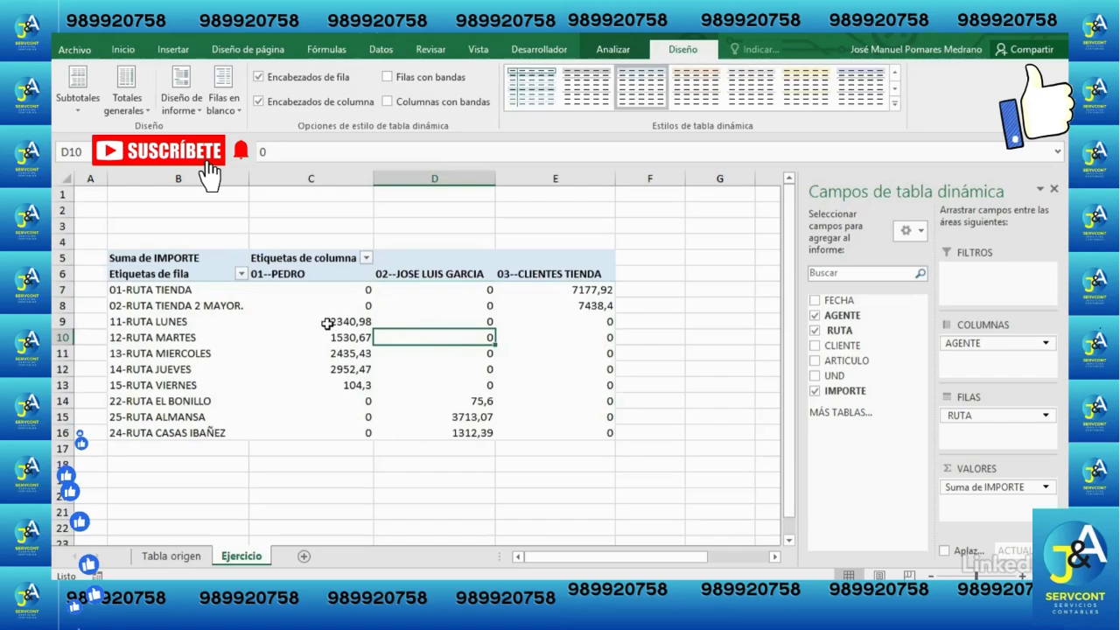
left_click(327, 322)
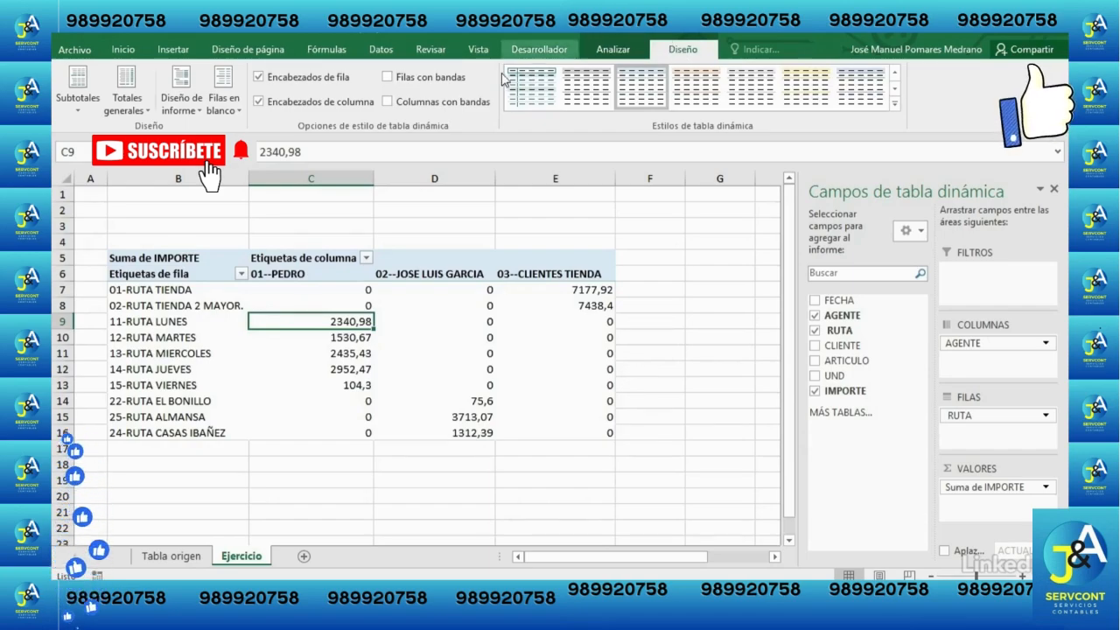
left_click(134, 117)
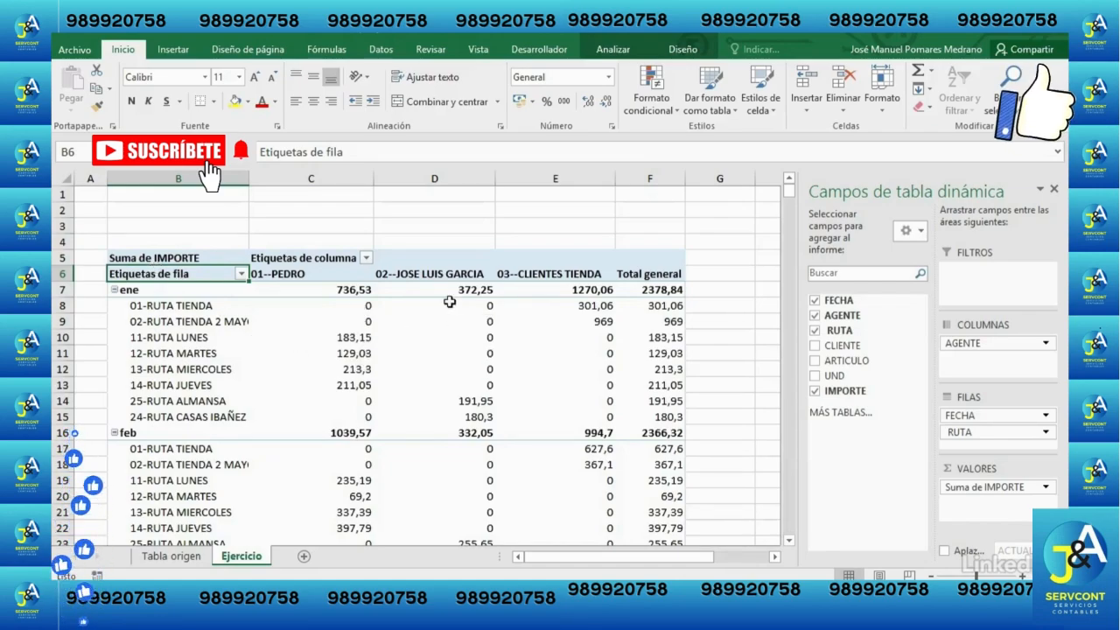
Step: Turn off the display of the expand and collapse buttons in the pivot table options
right_click(399, 325)
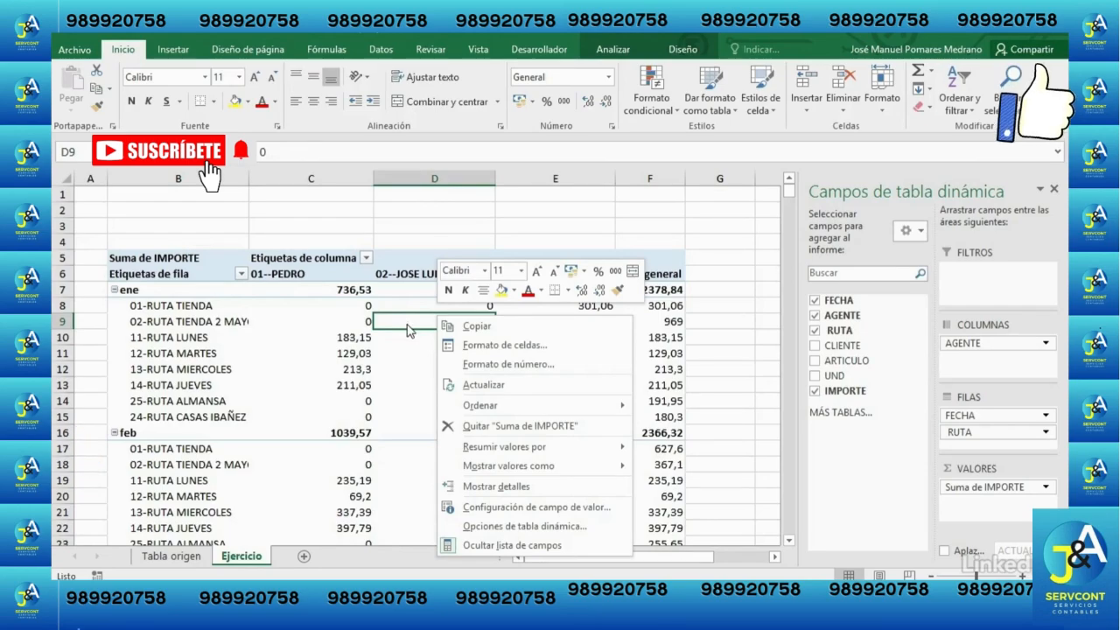
left_click(477, 527)
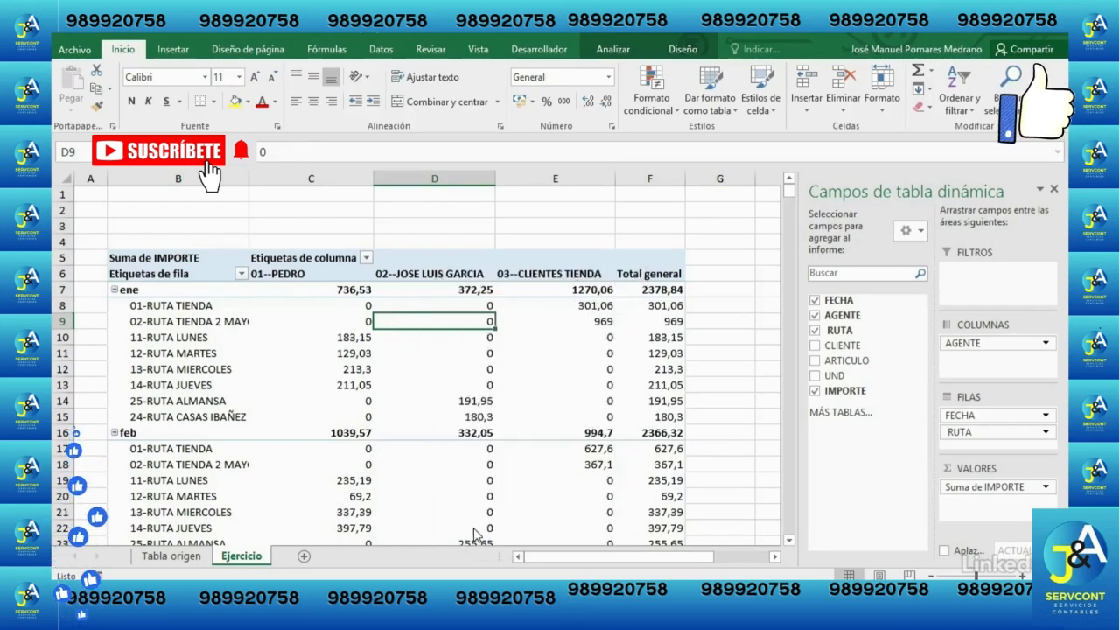
left_click_drag(451, 223, 559, 67)
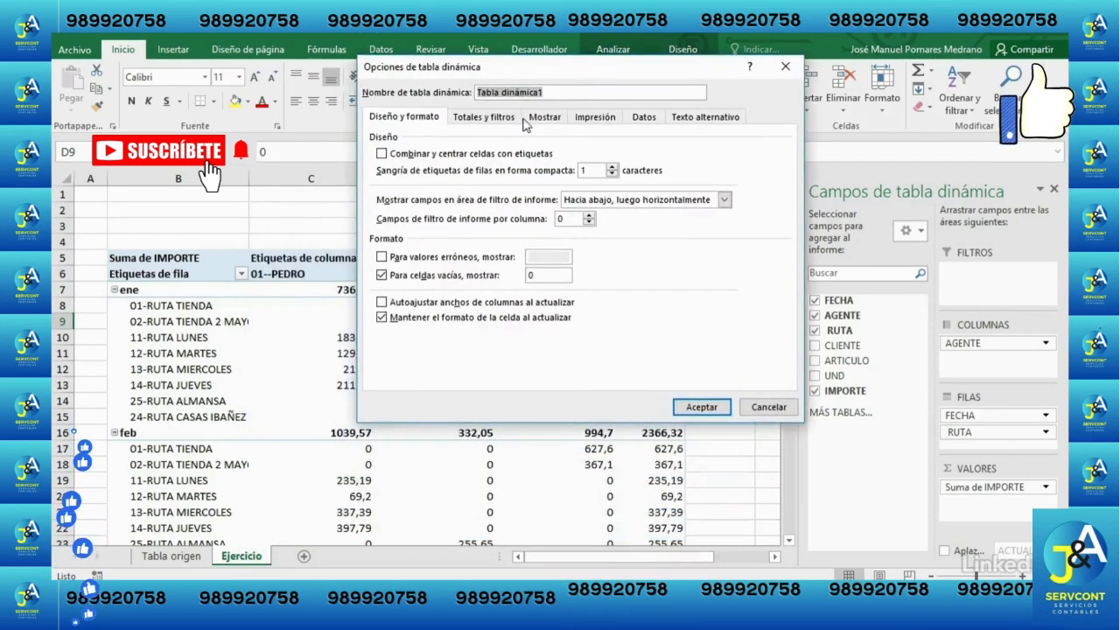
left_click(544, 120)
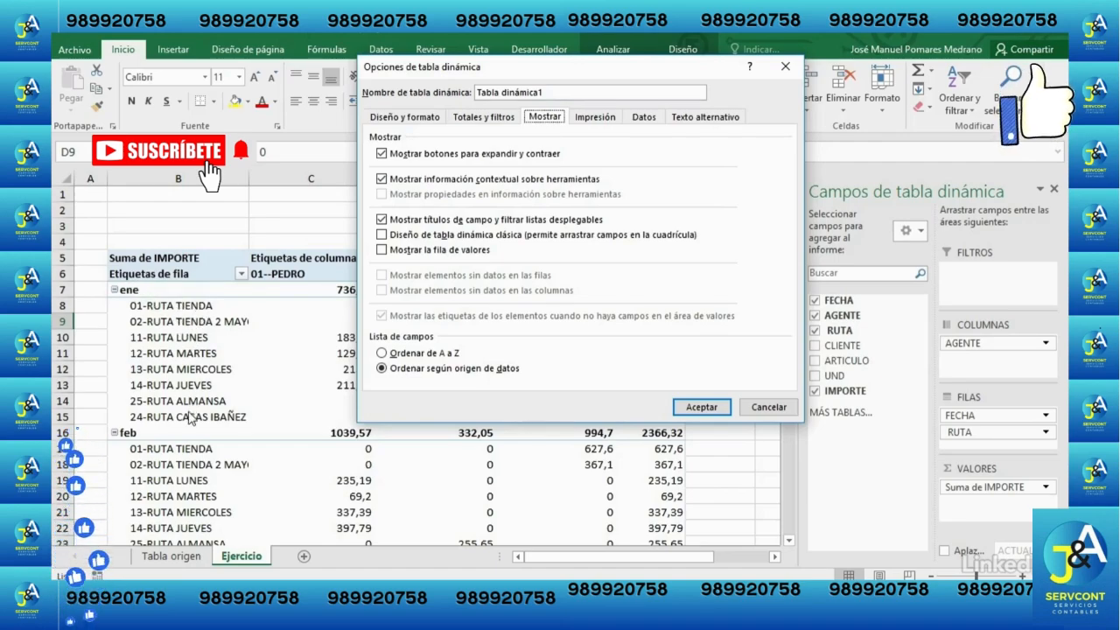
left_click(382, 154)
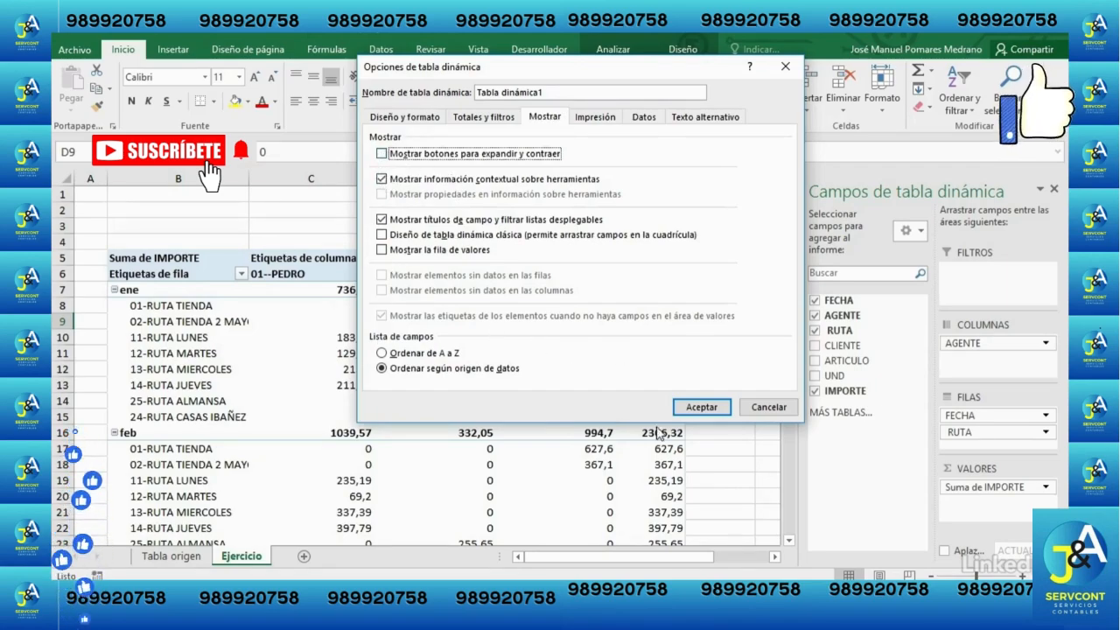
left_click(713, 408)
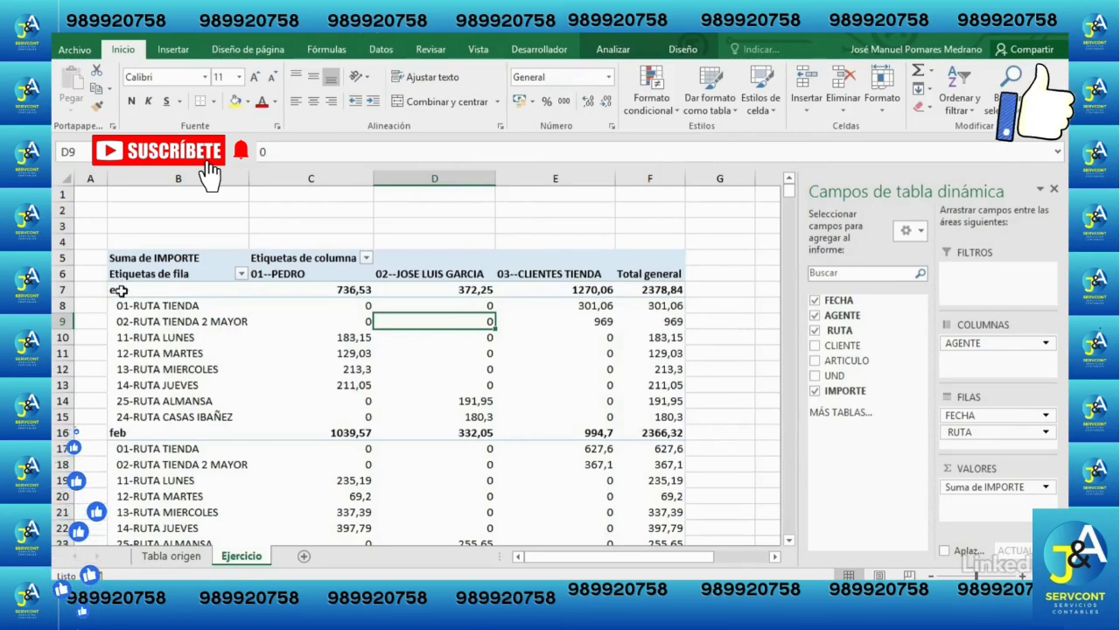
Step: Turn the display of the expand and collapse buttons back on in the pivot table options
right_click(348, 324)
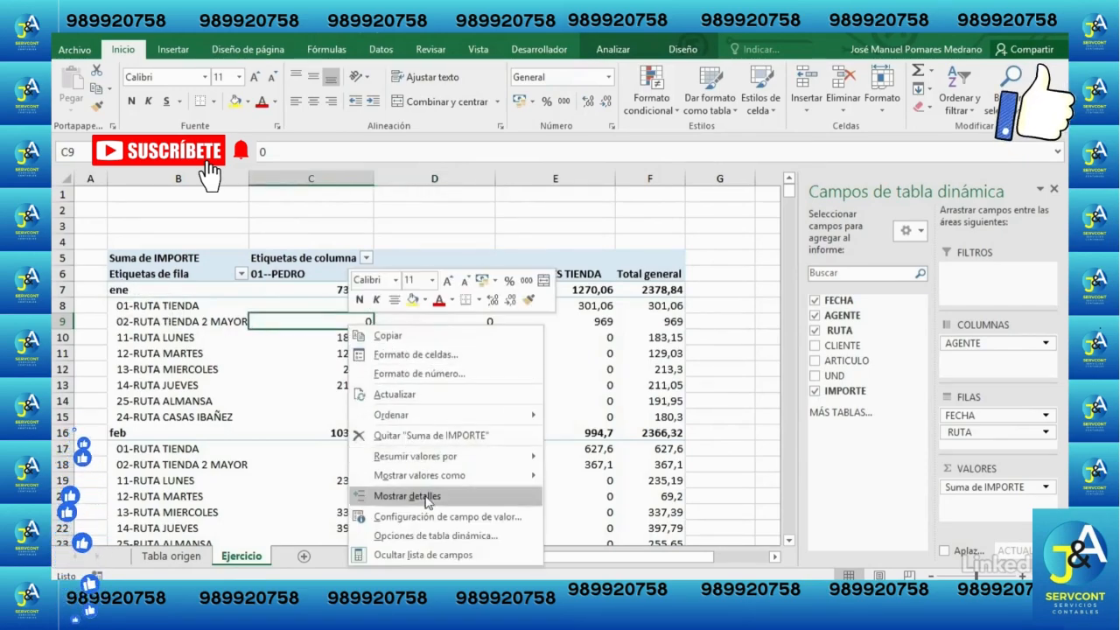
left_click(441, 531)
left_click(397, 273)
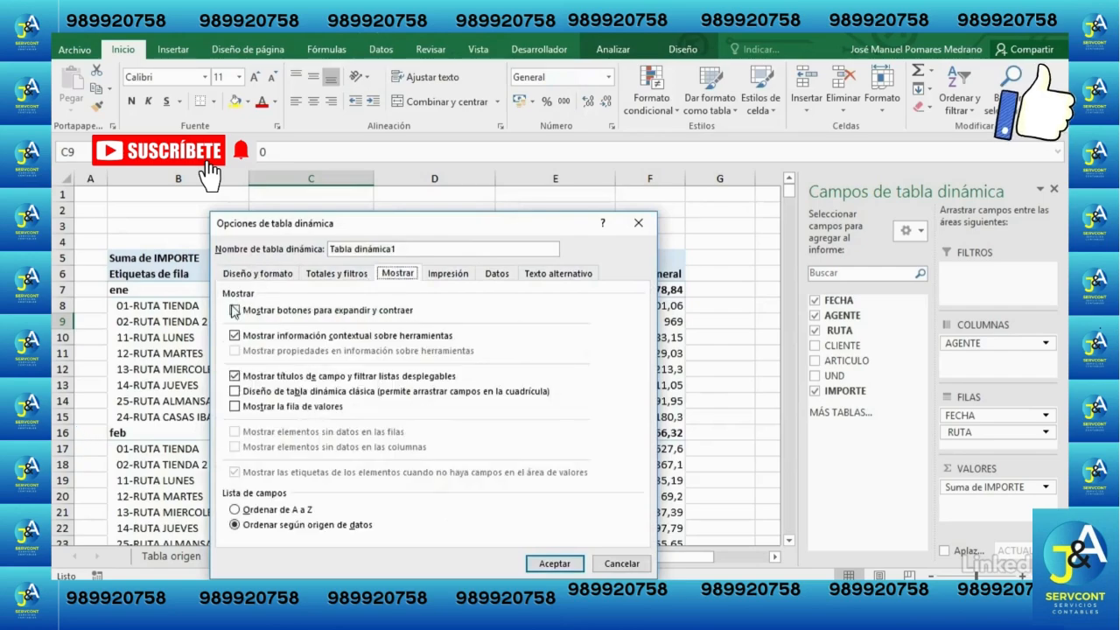
left_click(235, 310)
left_click(554, 564)
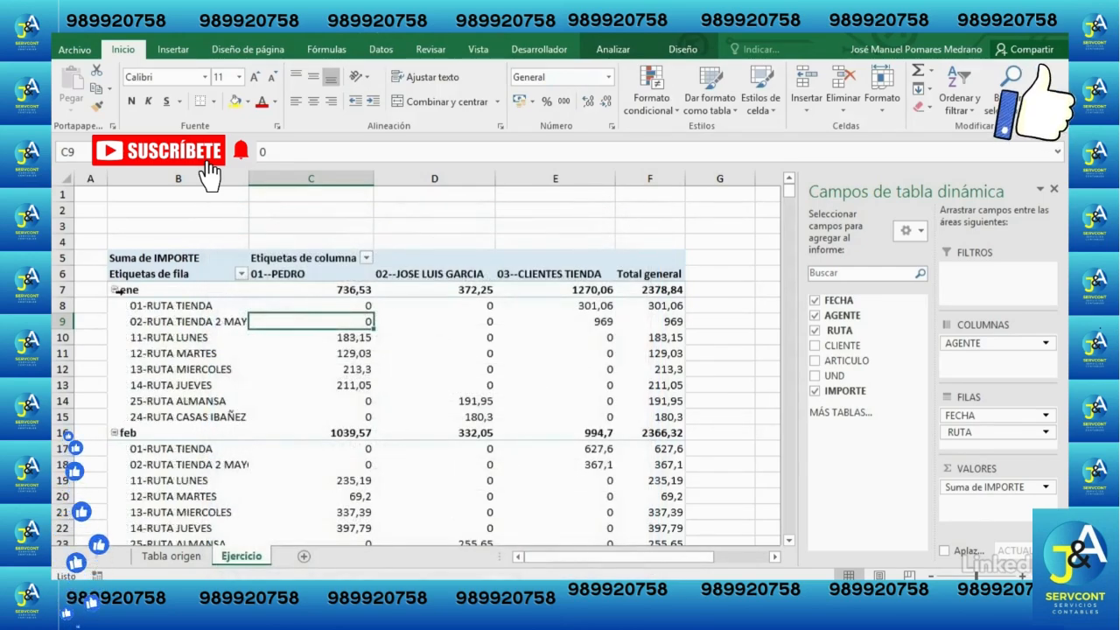
Step: Review the pivot table's display options, including the contextual tooltip setting, and close them without changes
right_click(187, 291)
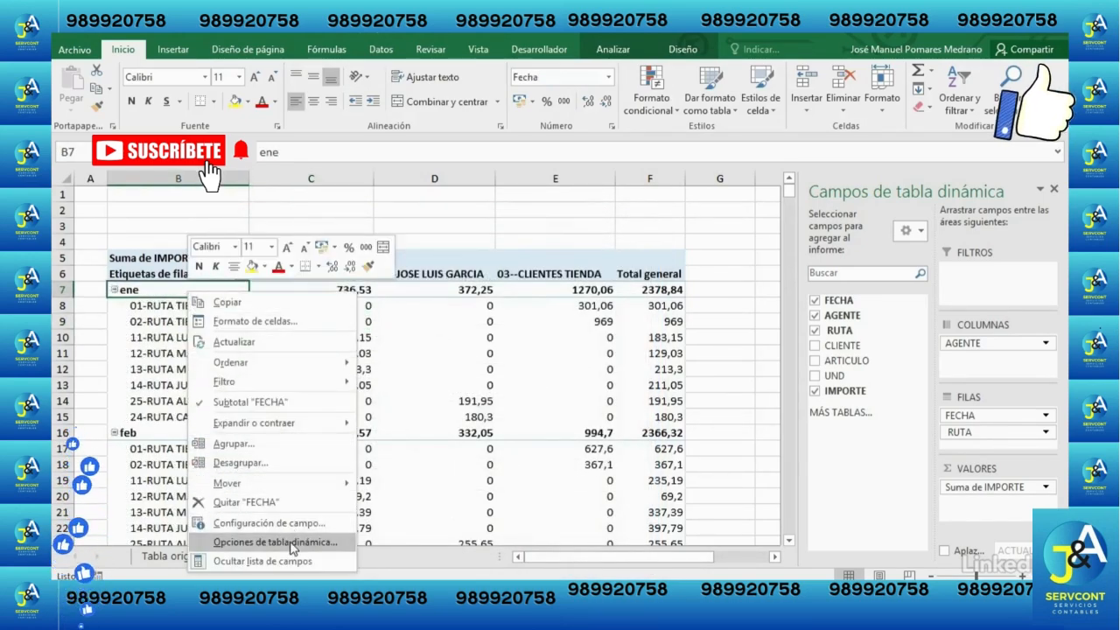
left_click(300, 547)
left_click_drag(351, 228, 632, 88)
left_click(543, 133)
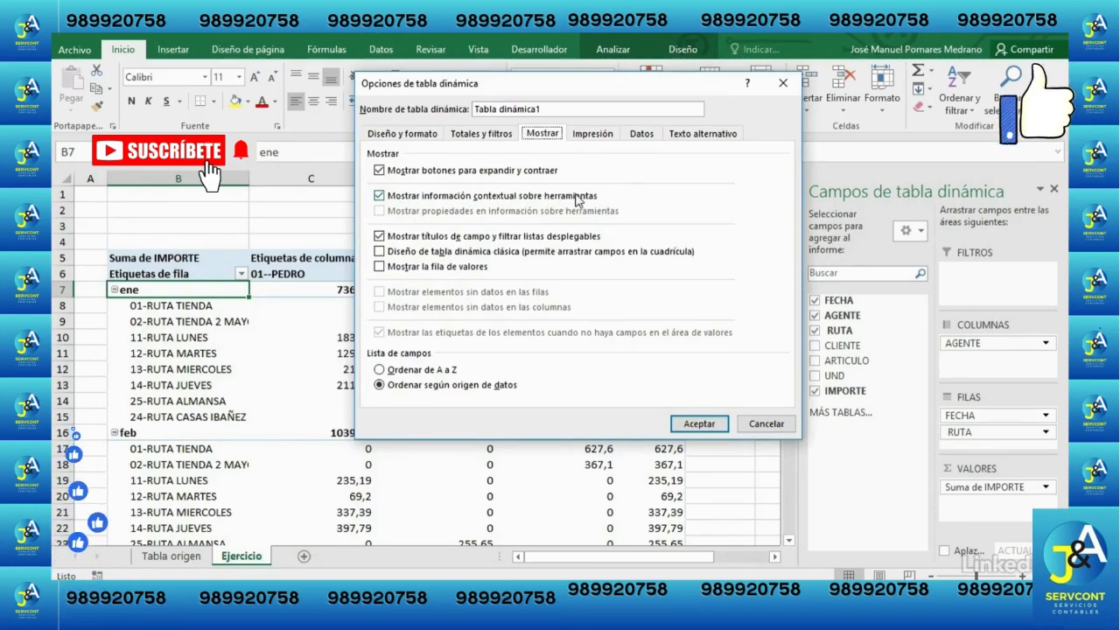
left_click(702, 424)
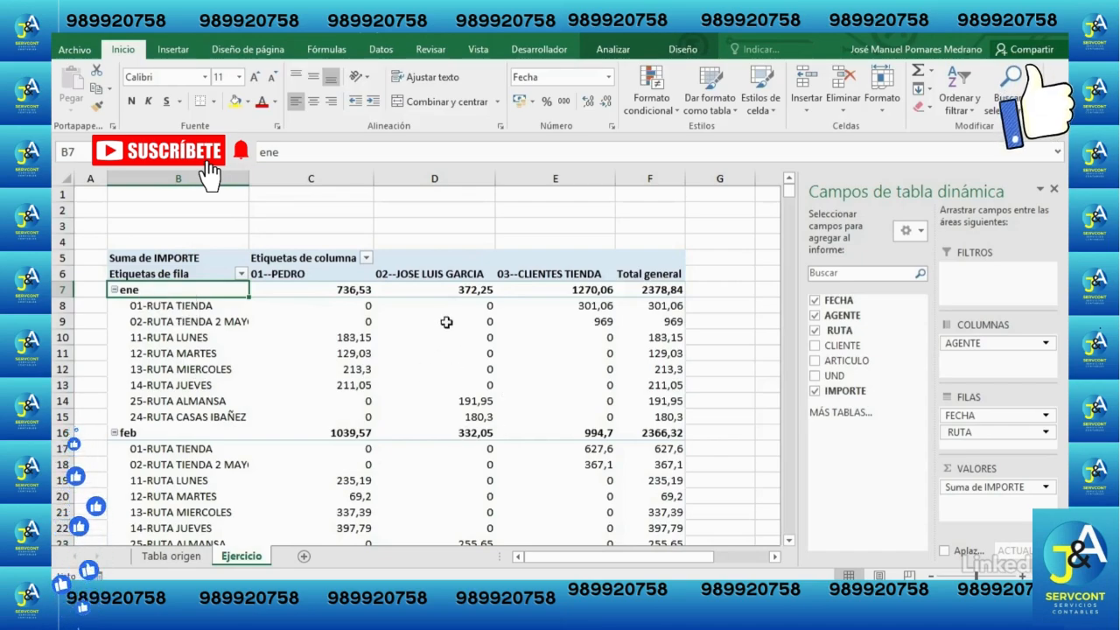
Step: Disable the contextual tooltips of the pivot table in its display options
right_click(444, 321)
left_click(552, 534)
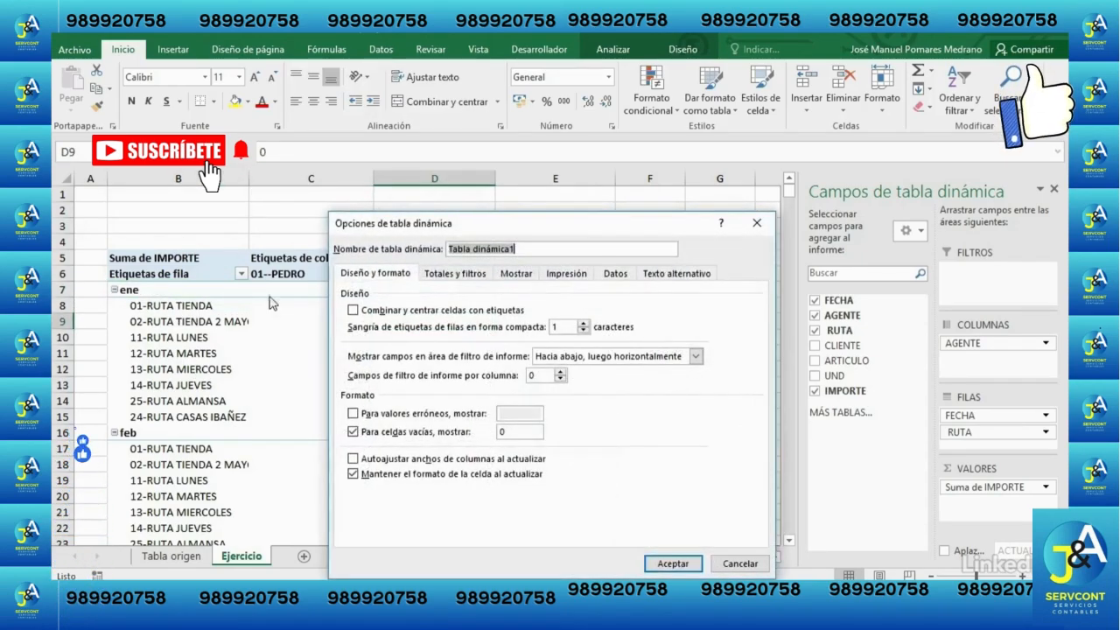
left_click(518, 274)
left_click_drag(564, 225, 627, 115)
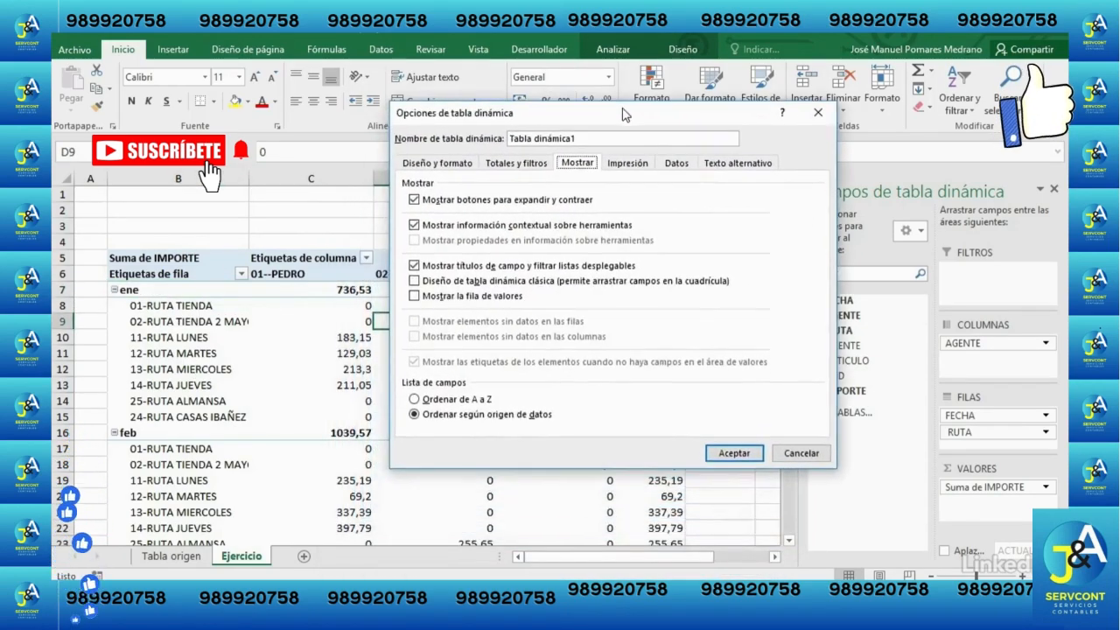
left_click(414, 225)
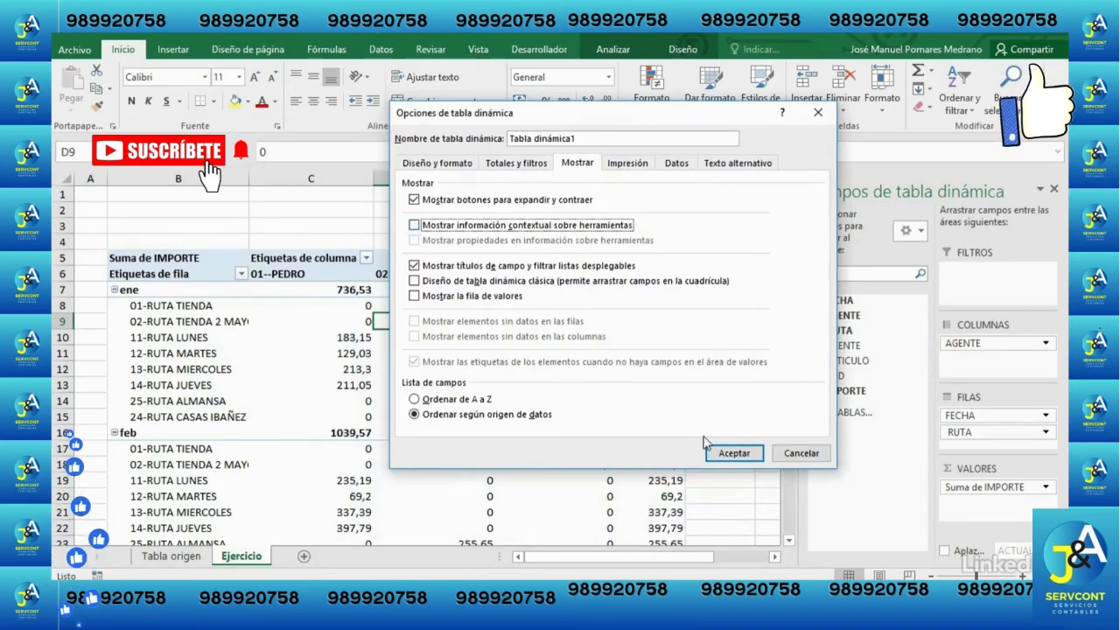
left_click(733, 453)
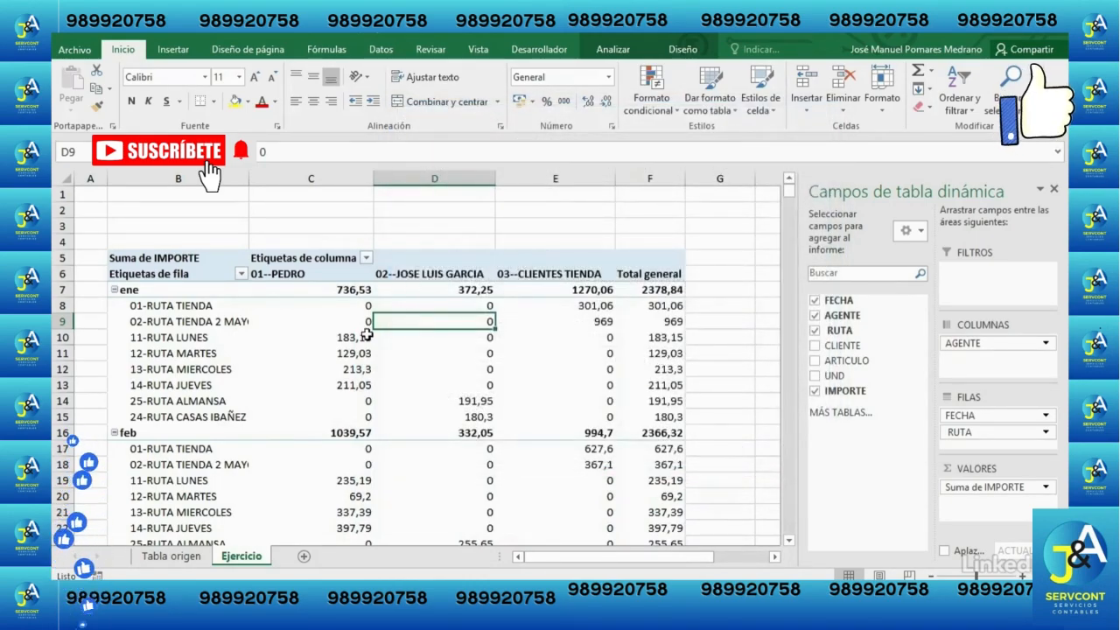
Step: Hide the pivot table's field titles and filter drop-down lists through its display options
right_click(488, 368)
left_click(568, 338)
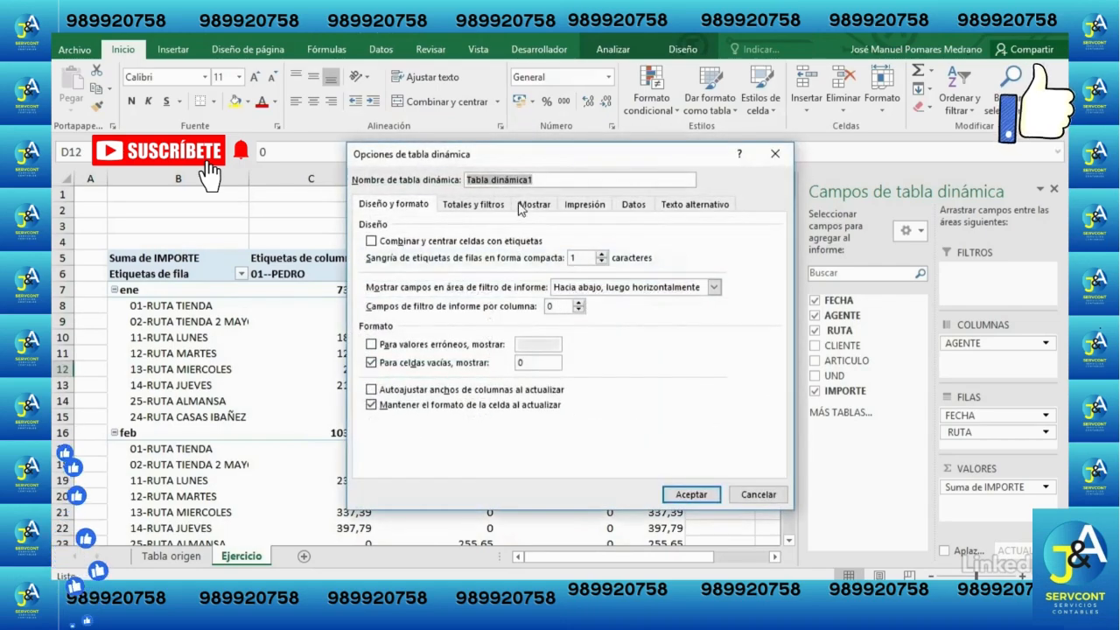
left_click(523, 204)
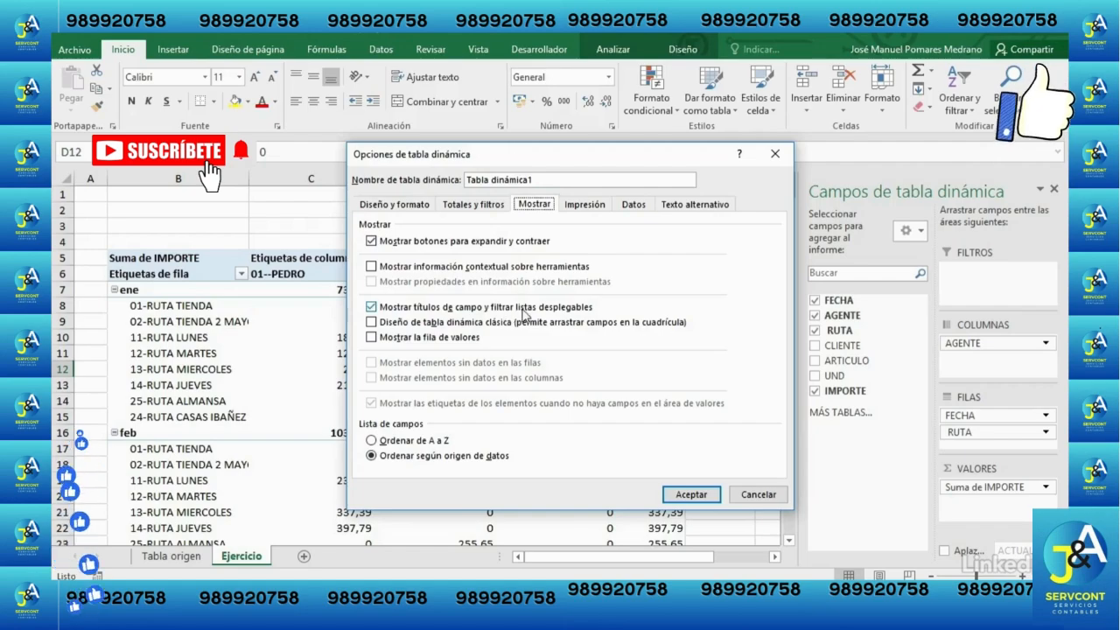
left_click_drag(535, 154, 745, 90)
left_click(581, 242)
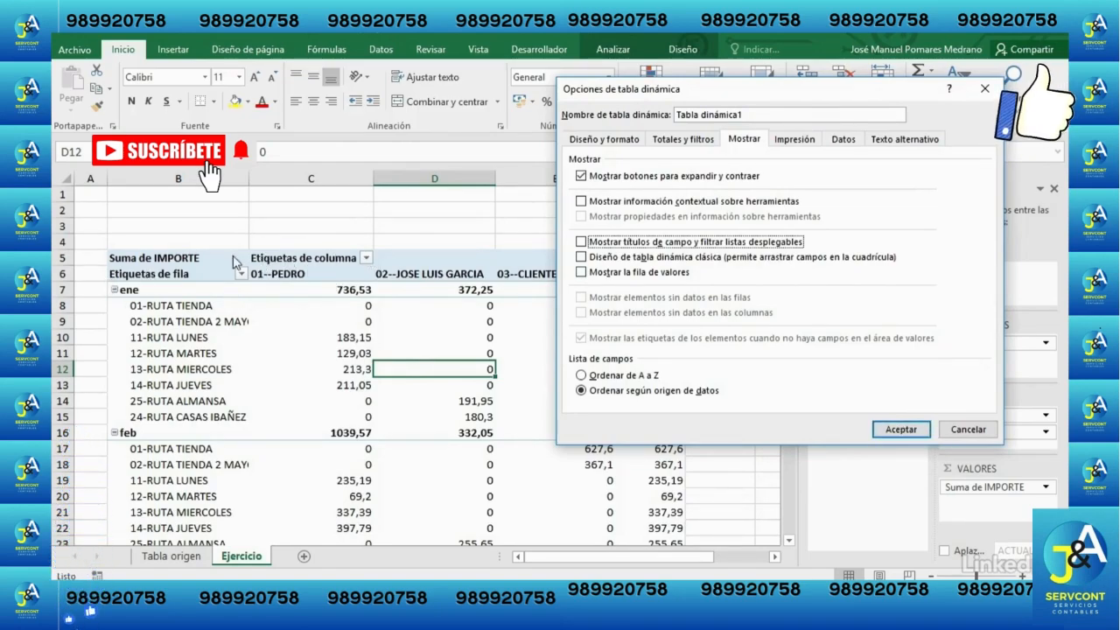
left_click(900, 429)
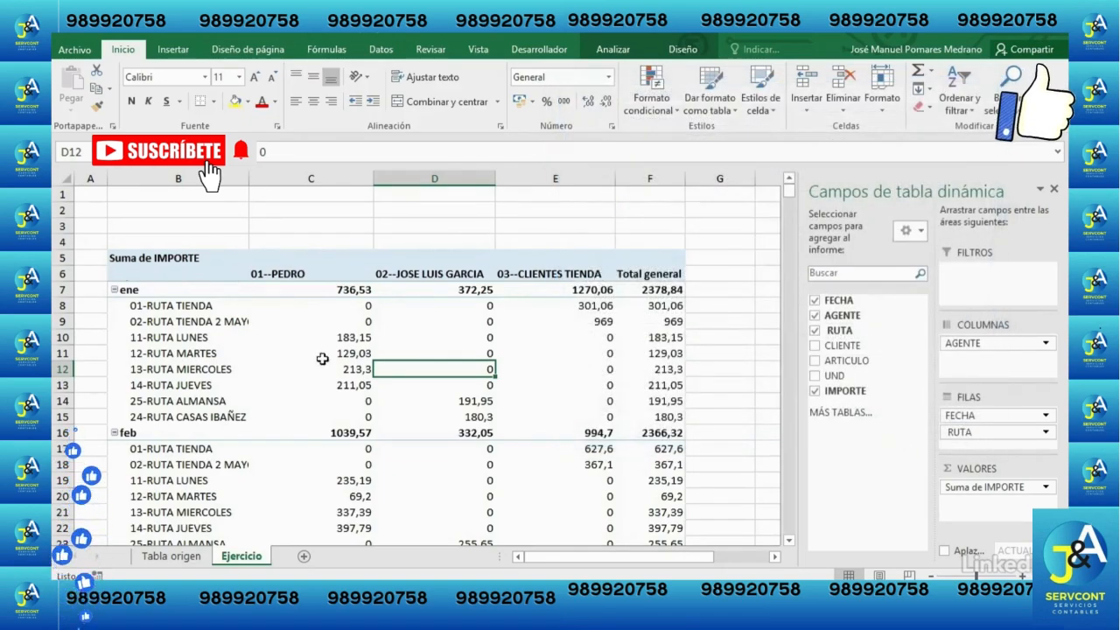
Step: Enable the classic pivot table layout that allows dragging fields in the grid, and examine the row and column header areas
right_click(391, 313)
left_click(478, 518)
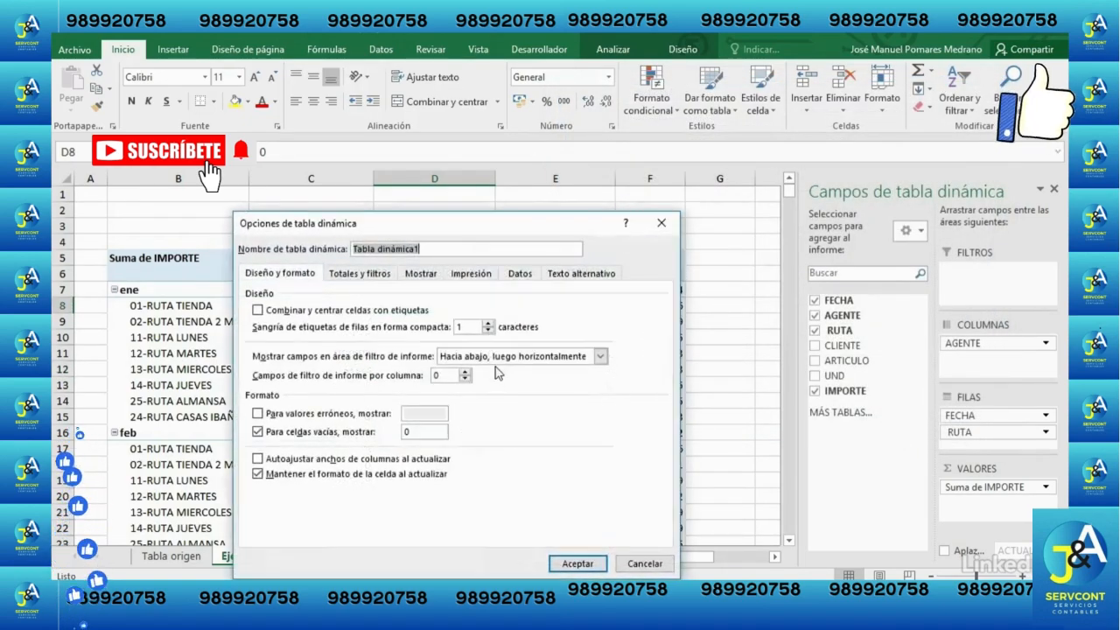
left_click(422, 275)
left_click_drag(476, 227, 611, 119)
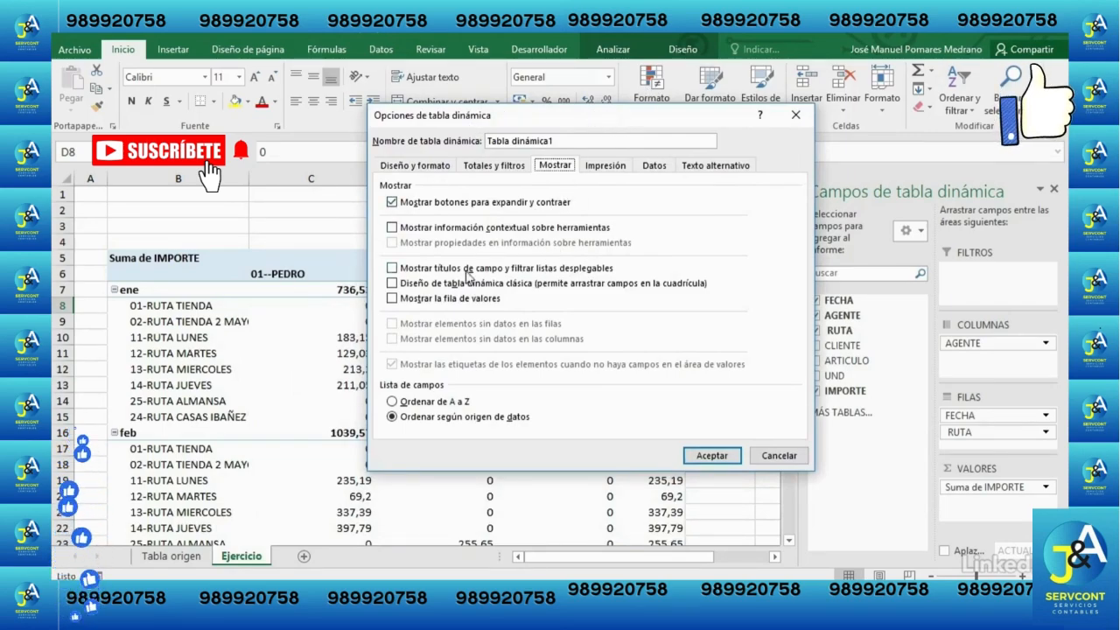
left_click(392, 285)
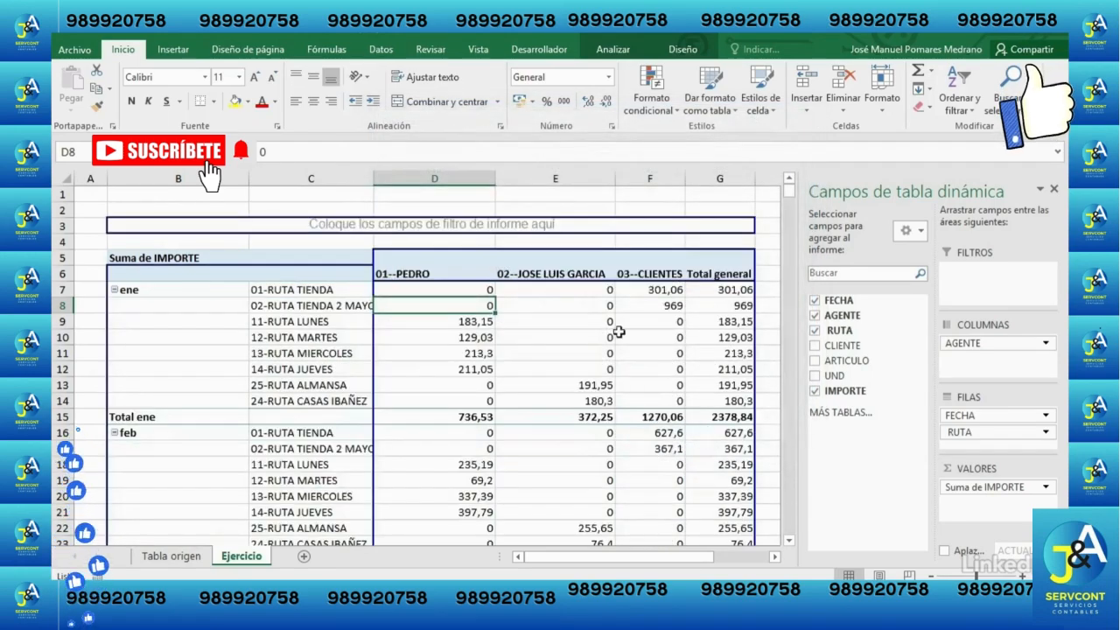
left_click(711, 455)
left_click(376, 255)
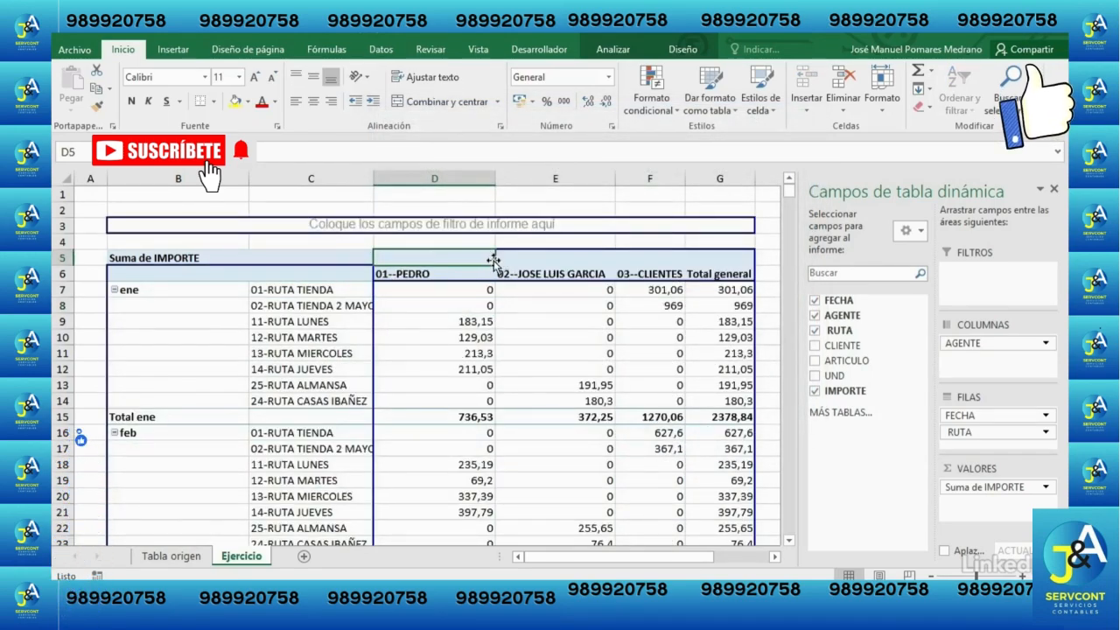
left_click_drag(494, 259, 115, 276)
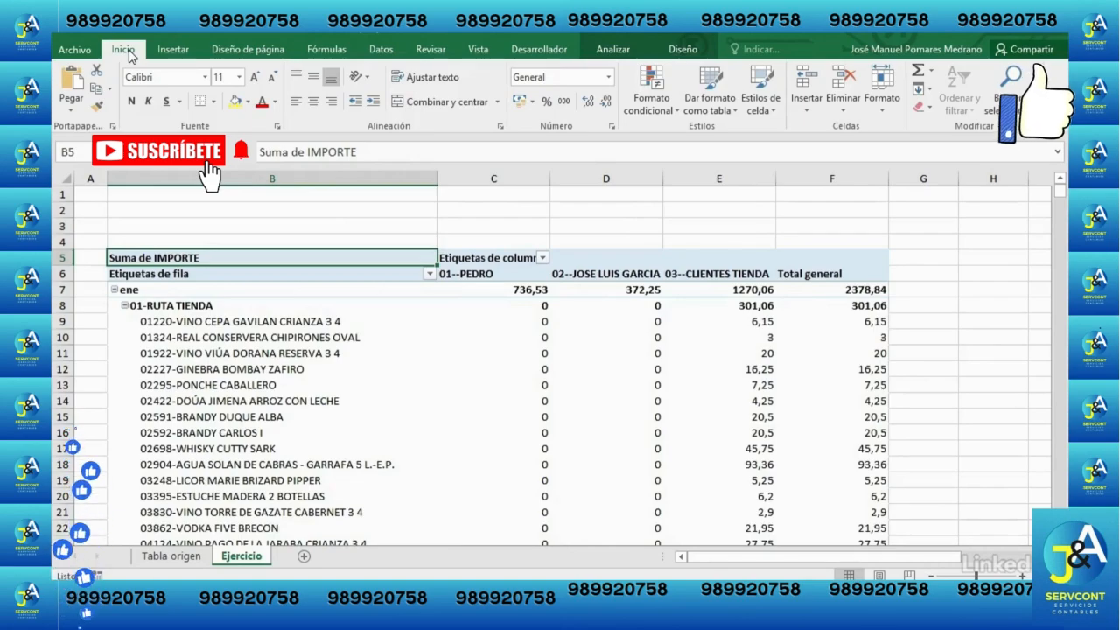
Step: Enable printing of the displayed expand and collapse buttons in the pivot table options, and check the ene and 01-RUTA TIENDA row labels
mouse_move(496, 359)
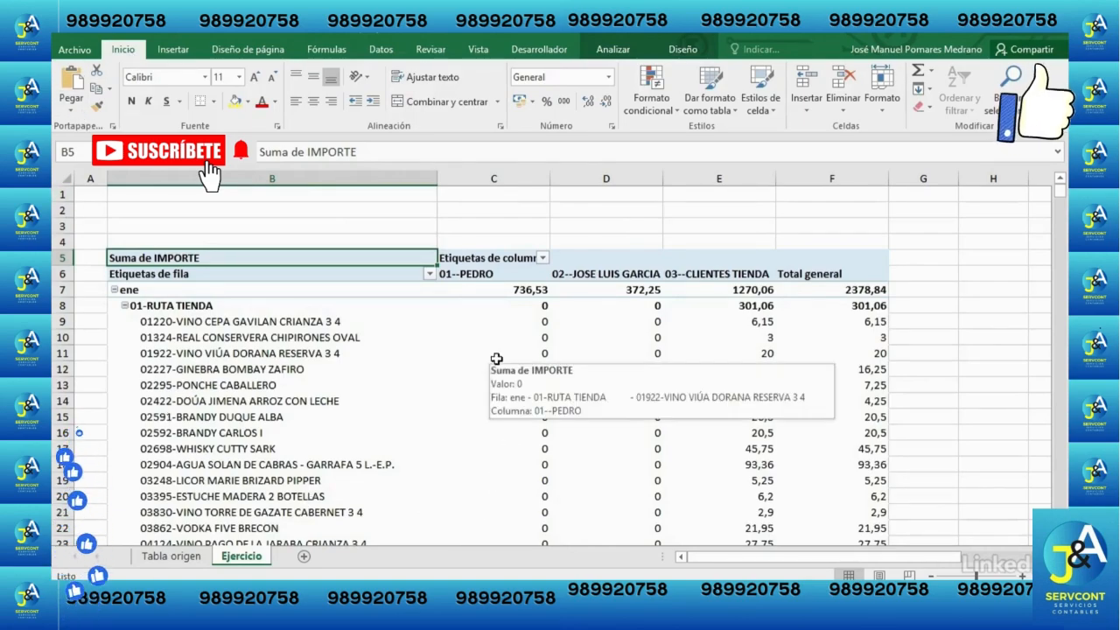
right_click(496, 358)
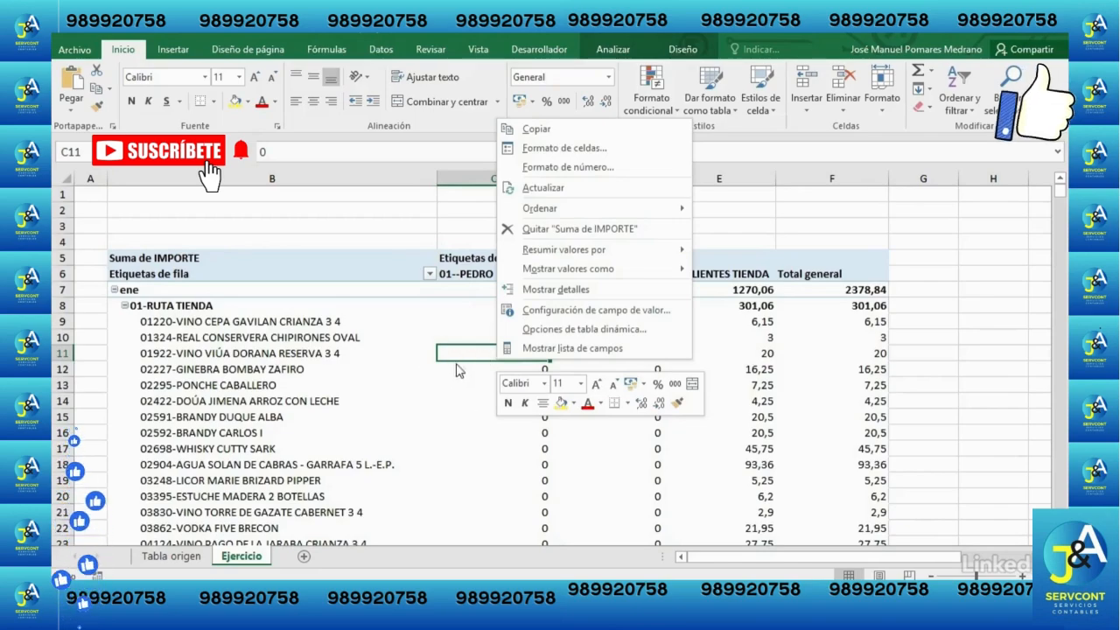
left_click(599, 331)
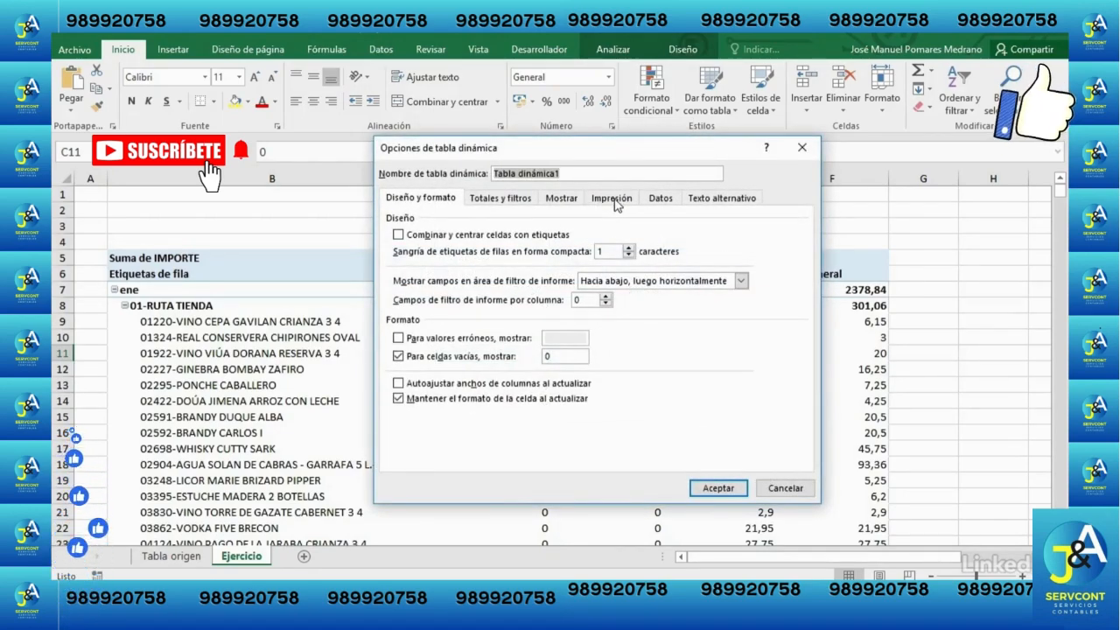
left_click(616, 200)
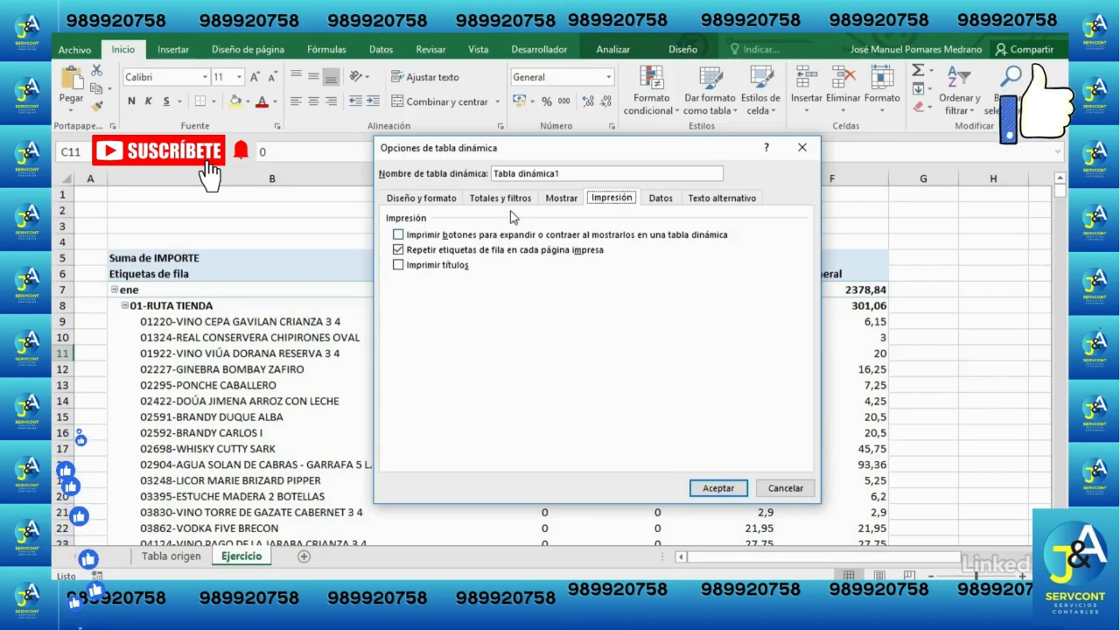
left_click(409, 236)
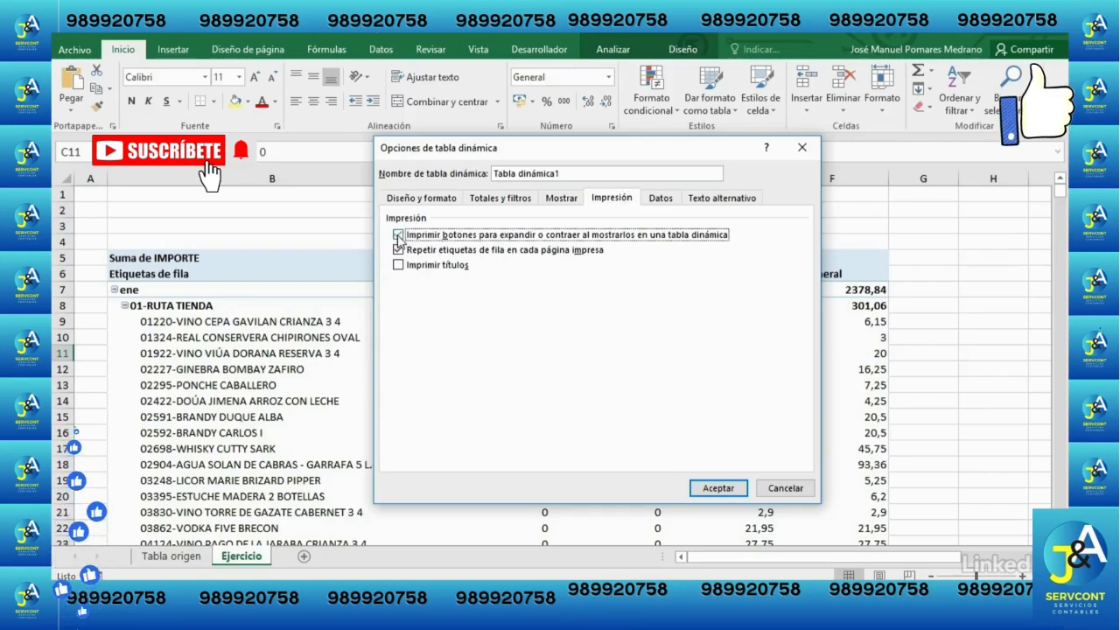
left_click(716, 489)
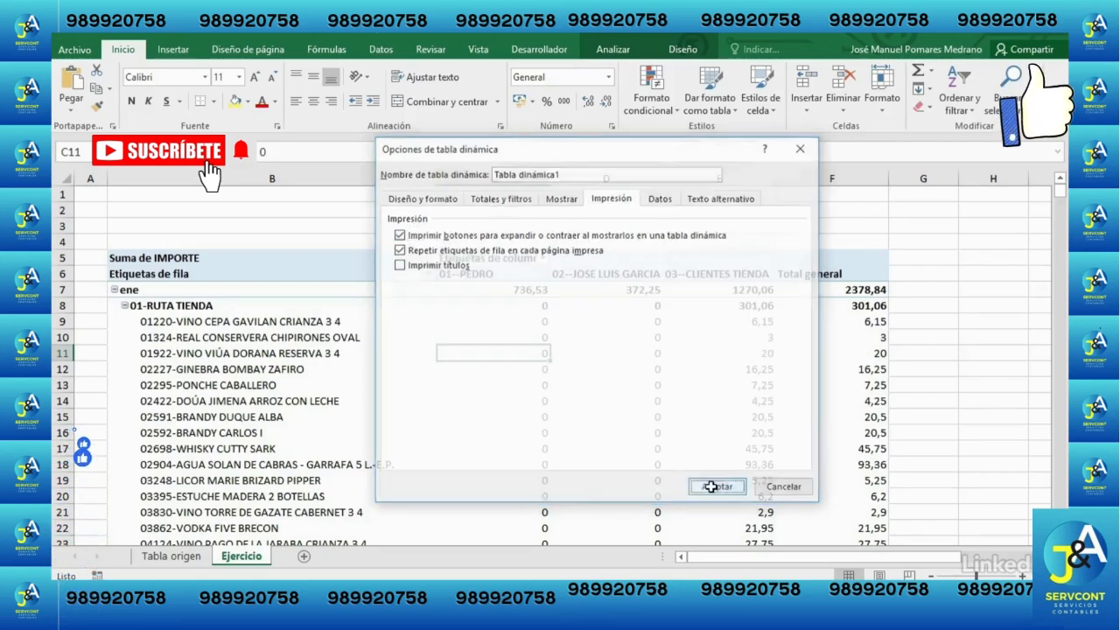
left_click(136, 291)
left_click(149, 306)
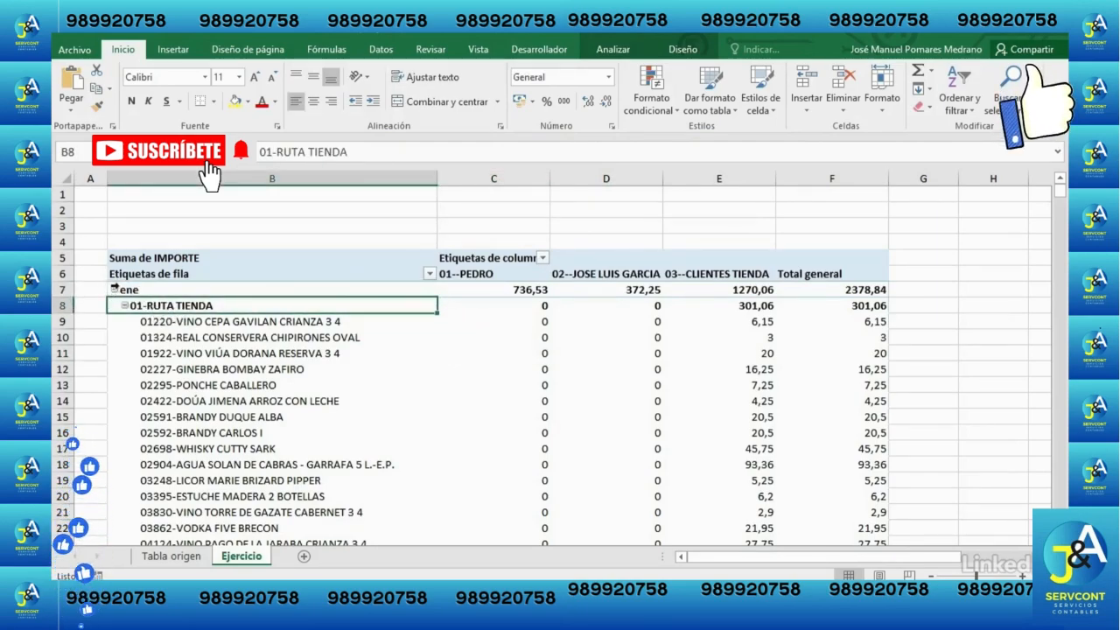
left_click(195, 291)
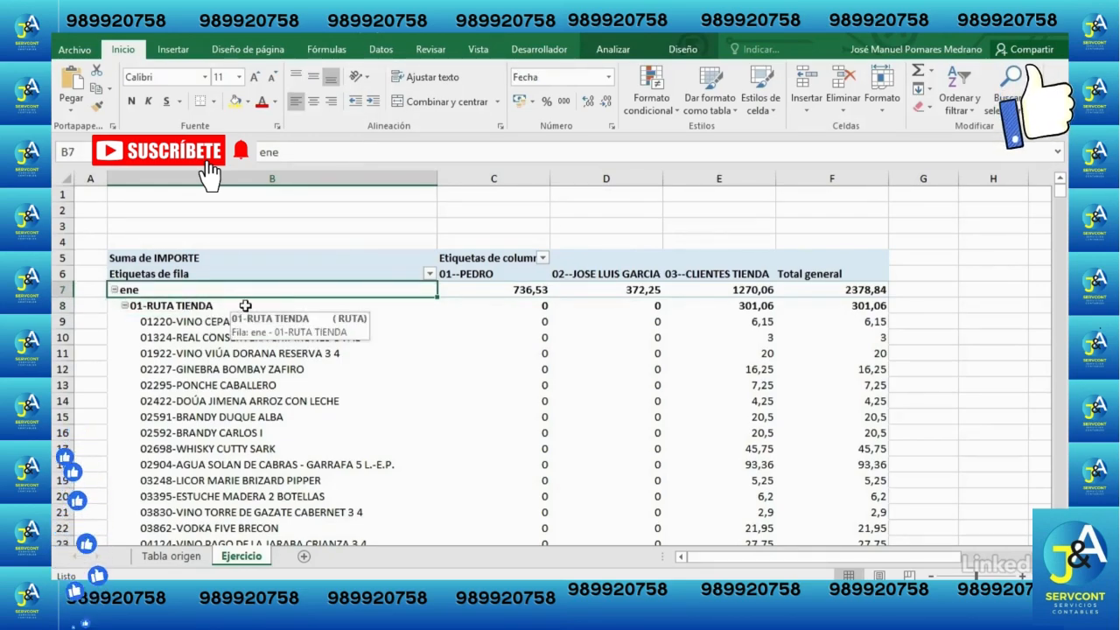
Step: Review the printing settings in the pivot table options and close them without changes
right_click(200, 293)
left_click(278, 545)
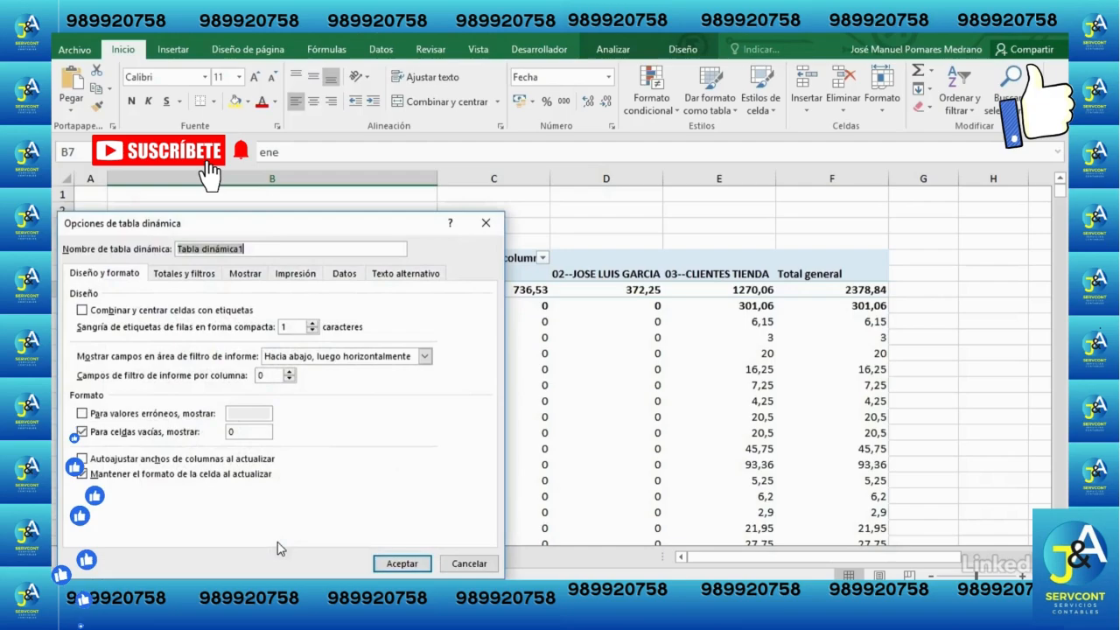
left_click_drag(264, 226, 613, 83)
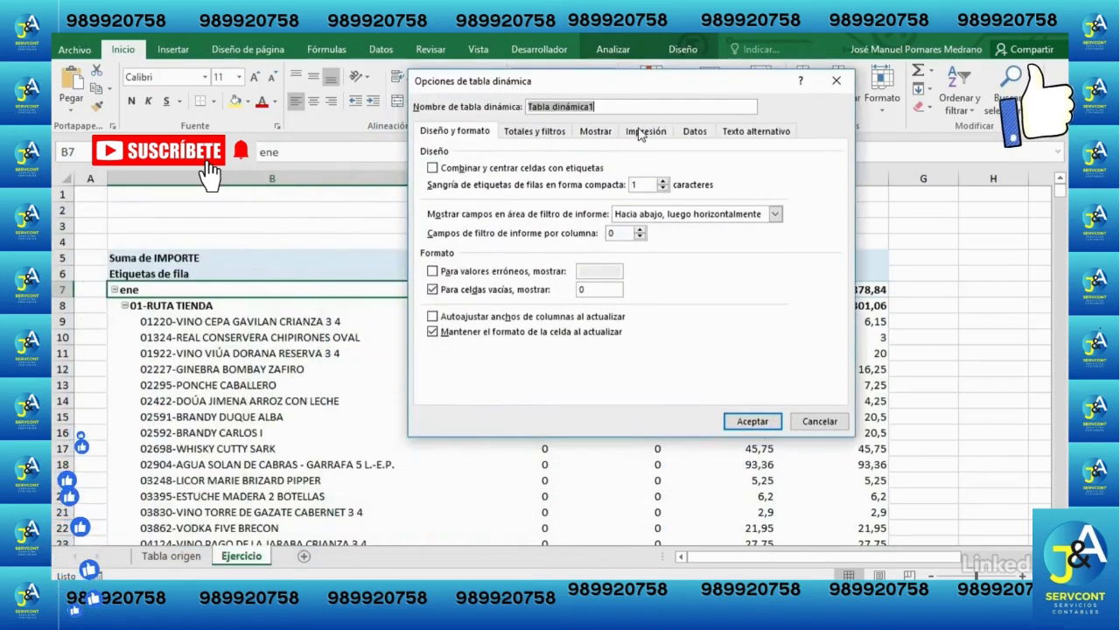
left_click(639, 134)
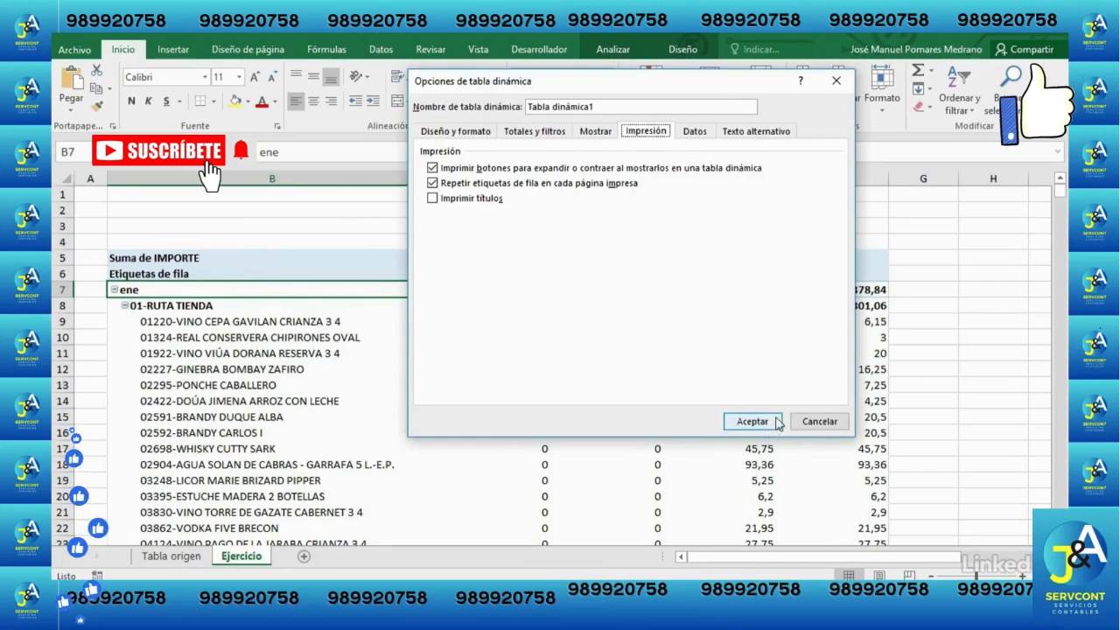
left_click(813, 423)
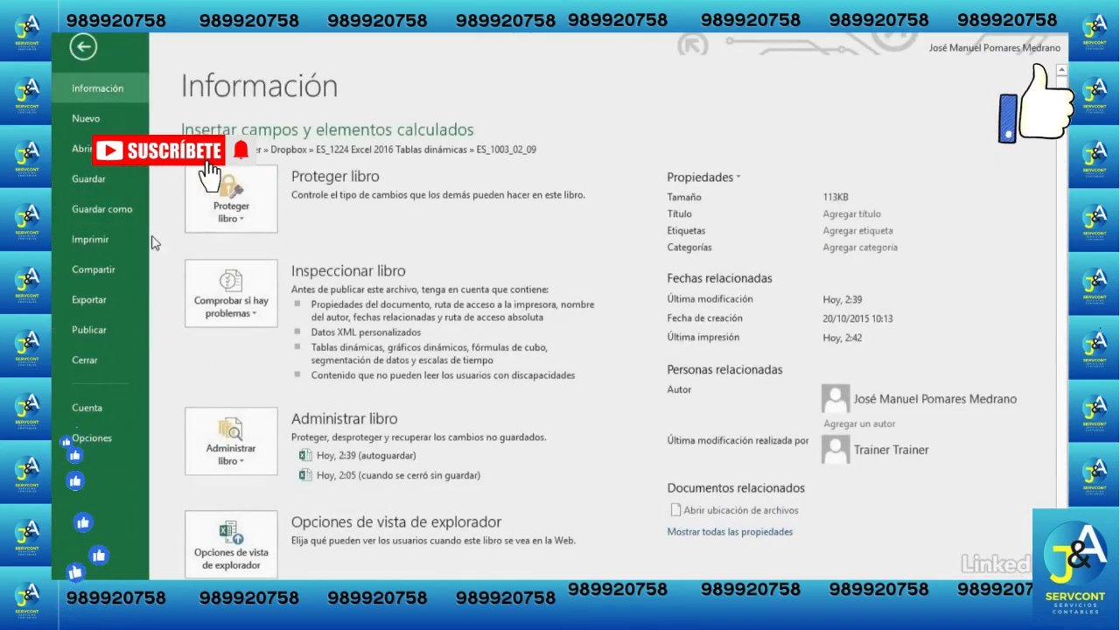
Step: Preview the printout of the Ejercicio sheet, page forward to page 6 and back to page 1, and check for repeated column headers
left_click(107, 238)
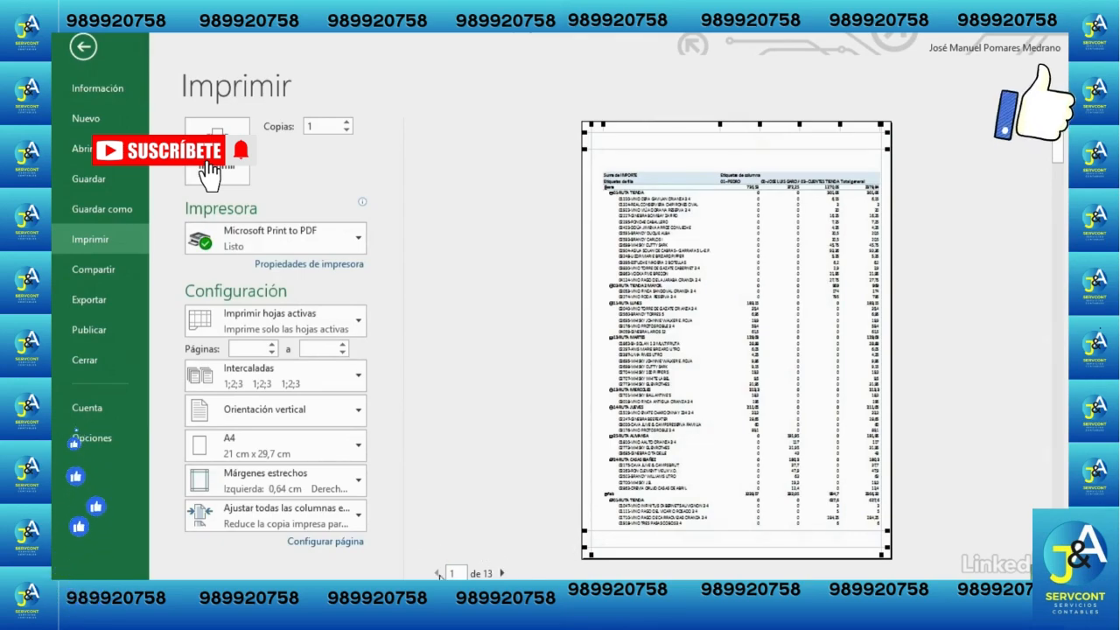
left_click(503, 573)
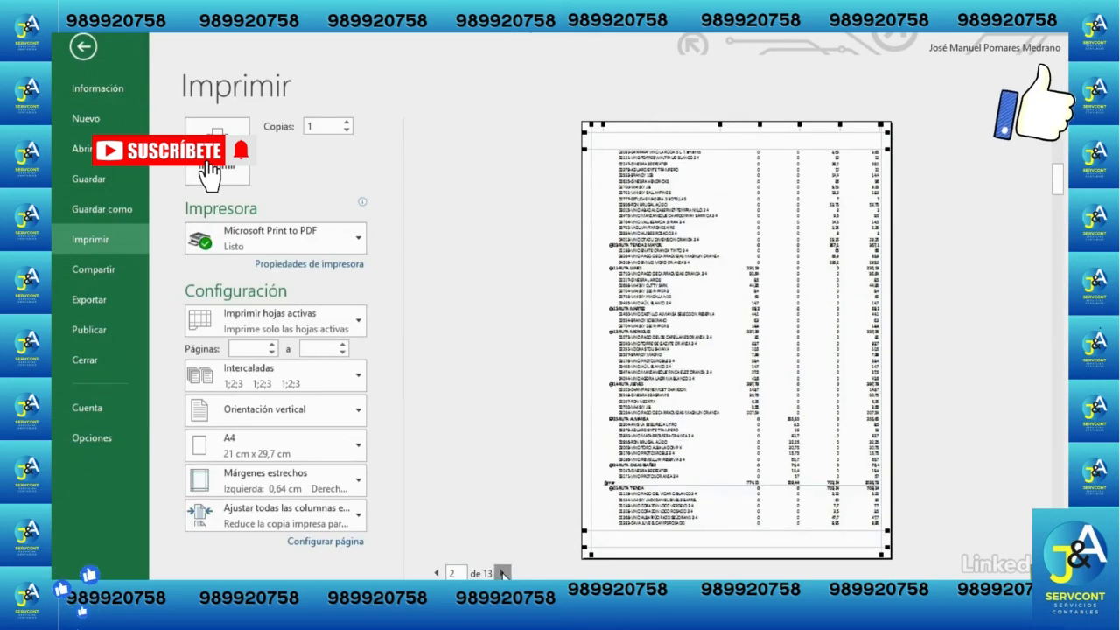
left_click(503, 573)
left_click(503, 573)
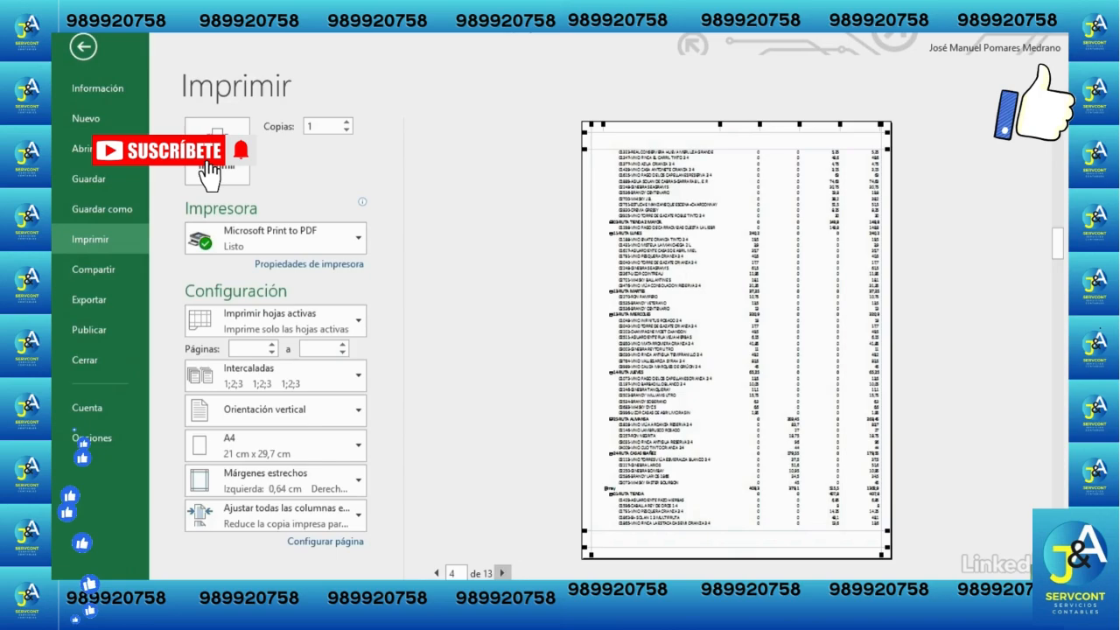
left_click(503, 573)
left_click(503, 573)
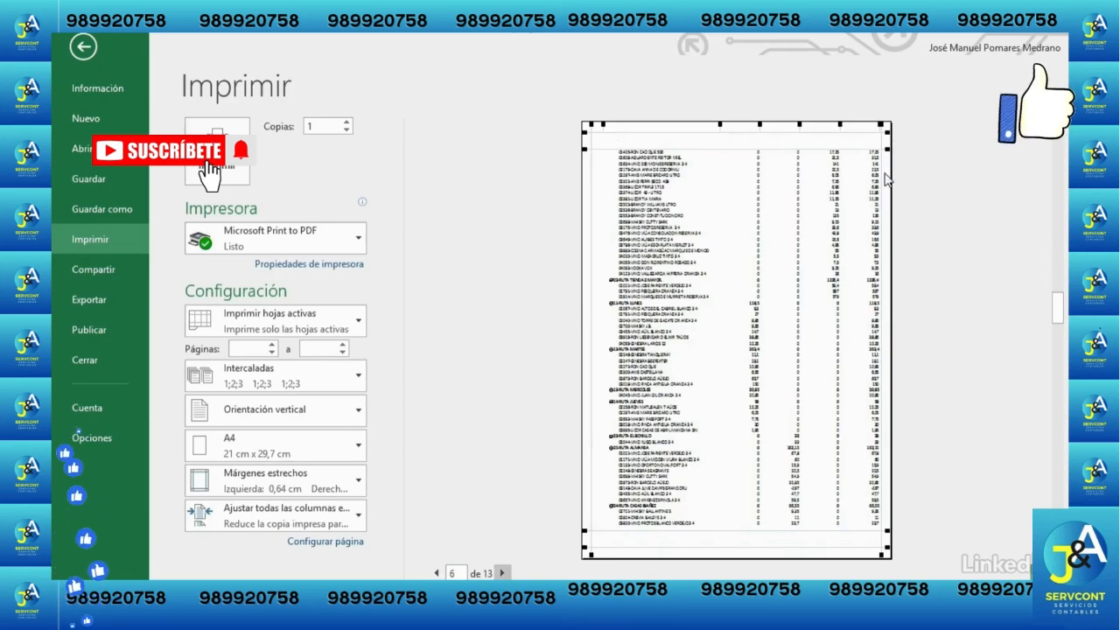
left_click(436, 573)
left_click(437, 573)
left_click(437, 573)
left_click(437, 573)
left_click(436, 573)
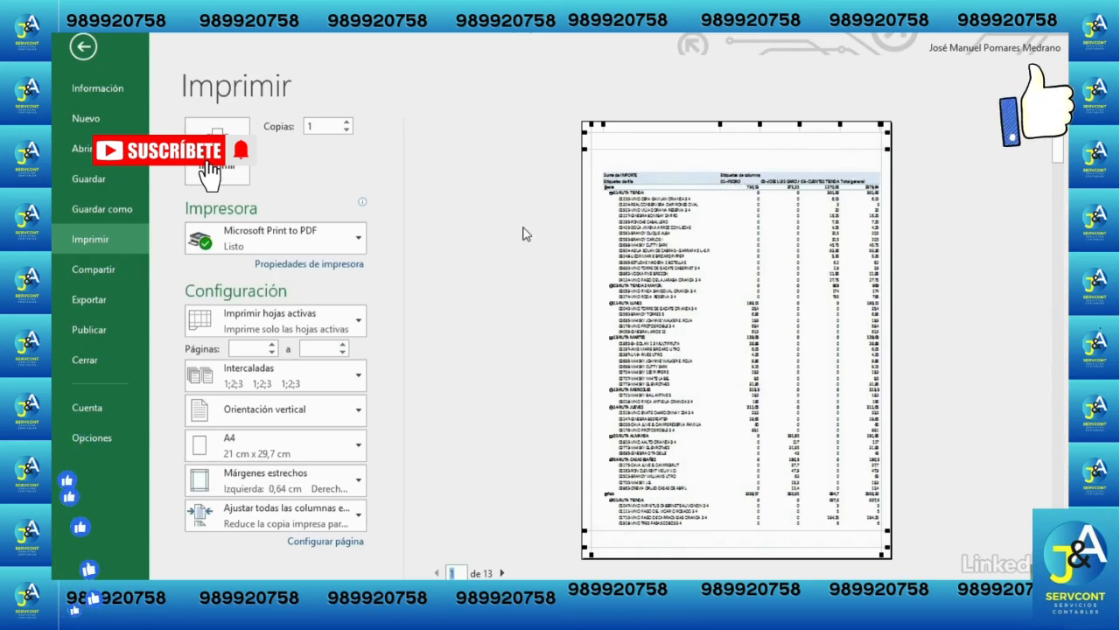
left_click(82, 49)
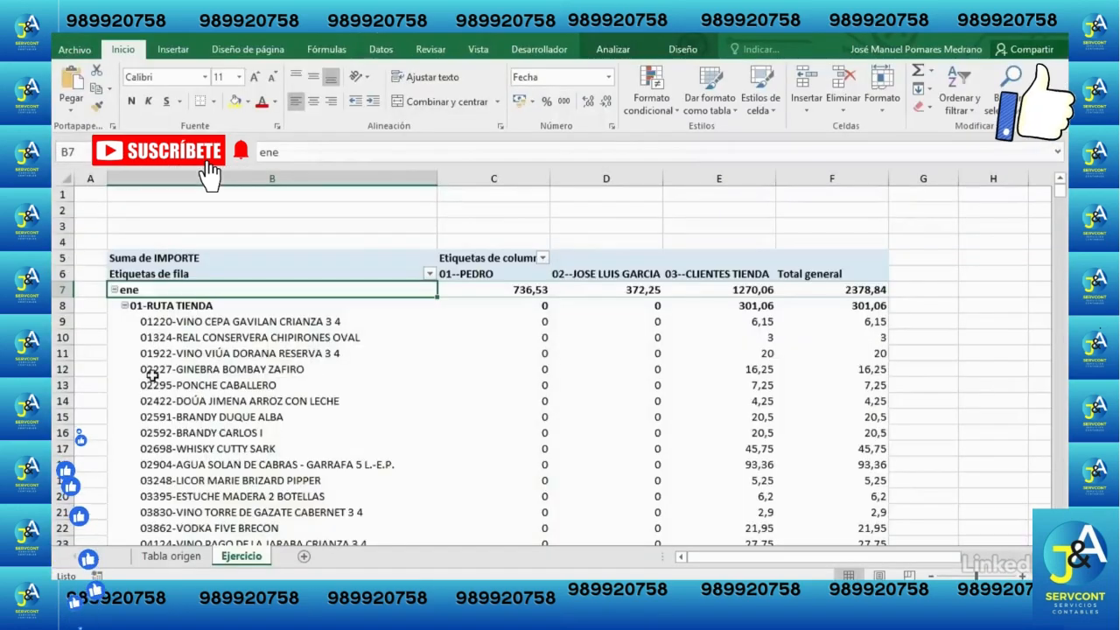
Step: Enable the printing of titles (Imprimir títulos) in the pivot table's printing options
right_click(414, 337)
left_click(520, 308)
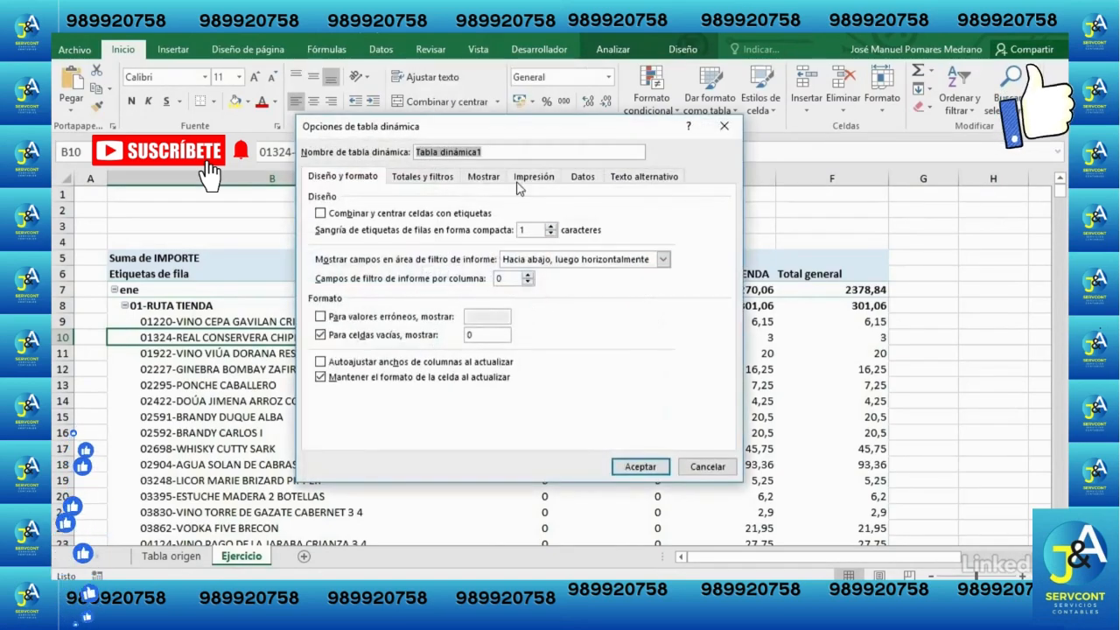
left_click(534, 176)
left_click(327, 247)
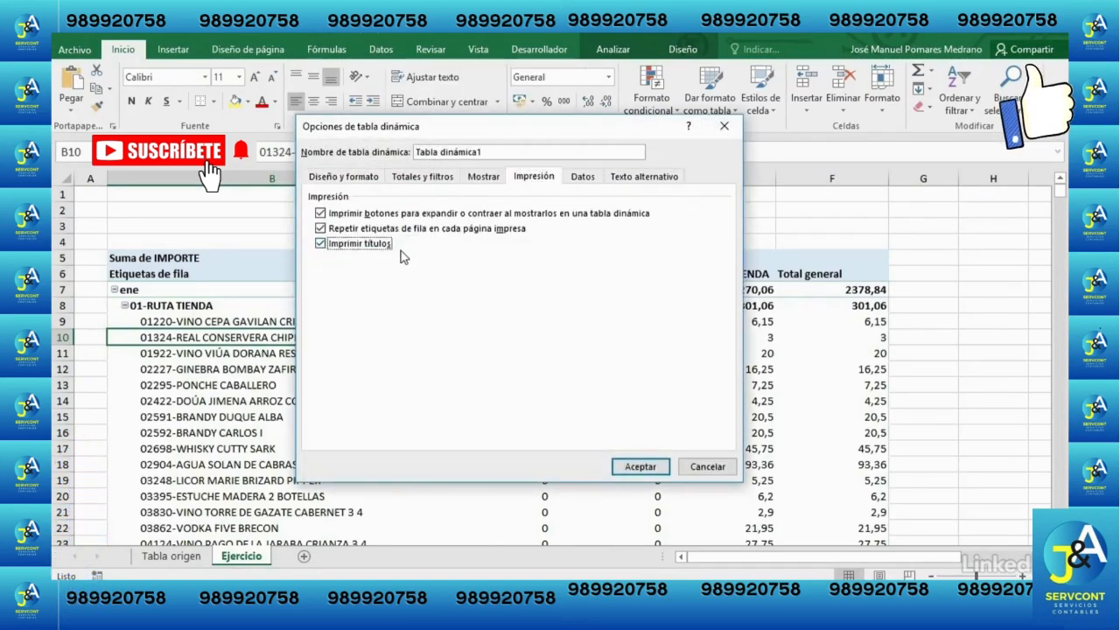
left_click(644, 472)
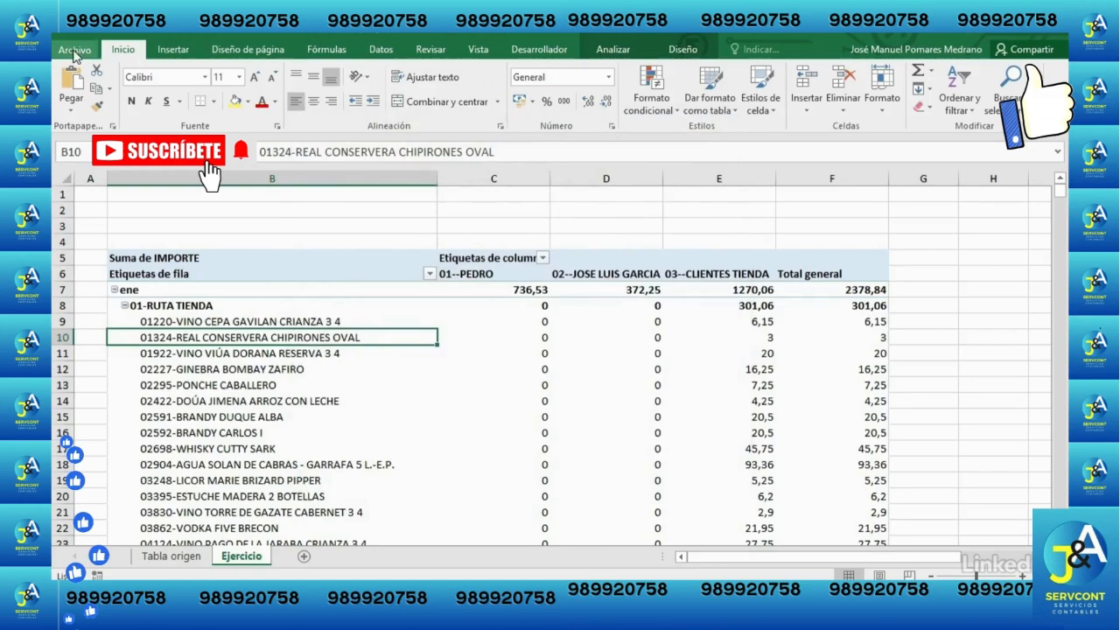
Step: Preview the printout up to page 3, check the pivot table headers on each page, and return to the worksheet
left_click(74, 49)
left_click(108, 246)
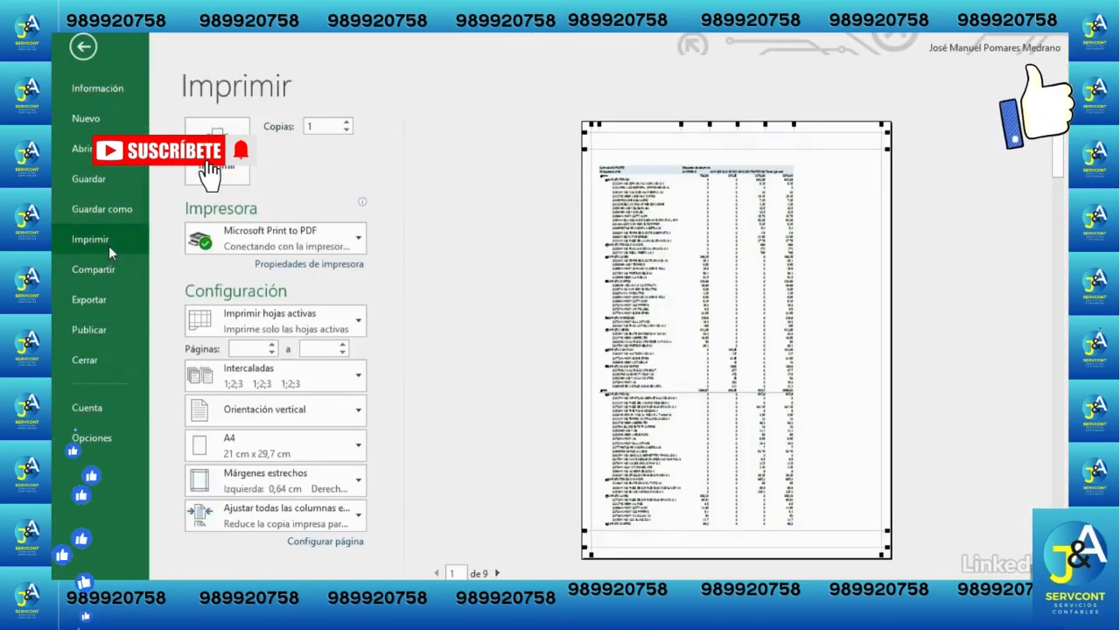
left_click(496, 573)
left_click(497, 573)
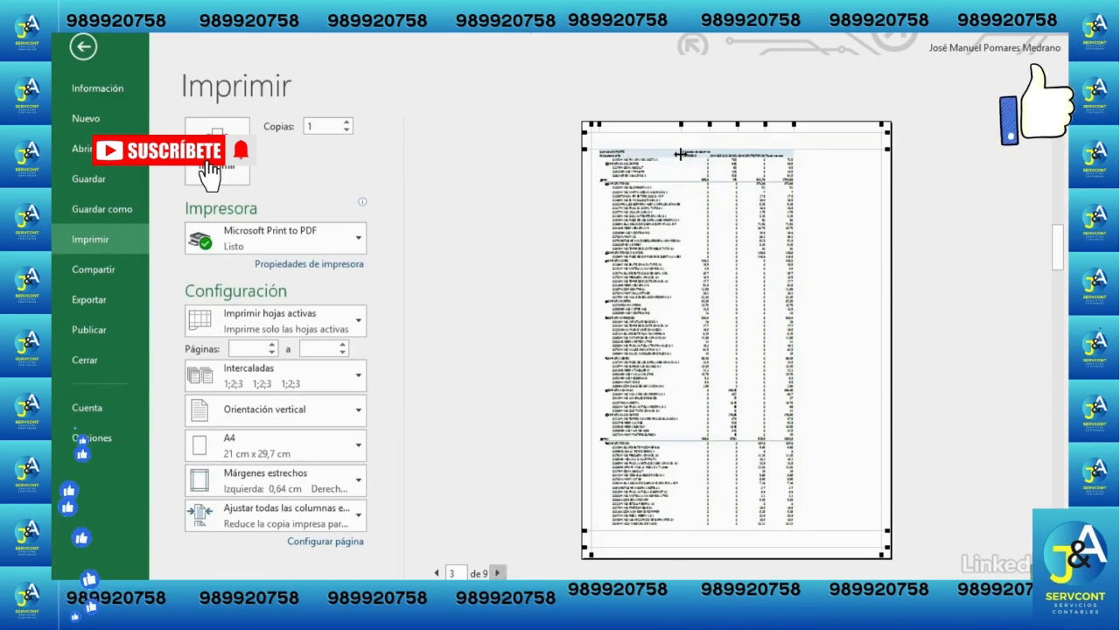
left_click(83, 47)
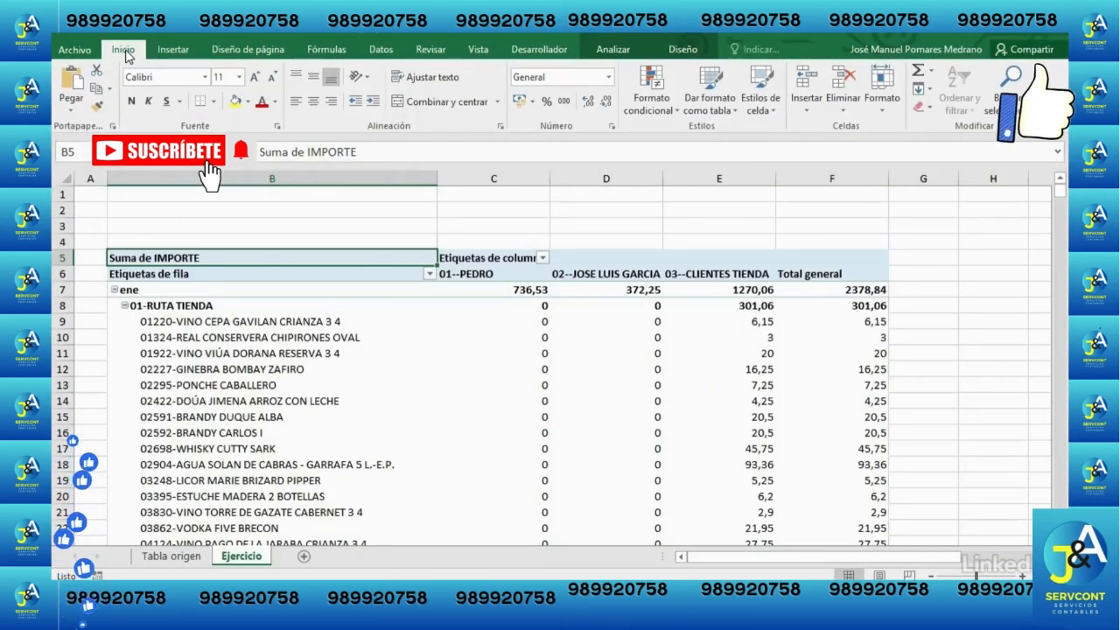
Step: Review the pivot table's data options, including saving source data, showing details and refreshing on opening, and accept them unchanged
right_click(508, 355)
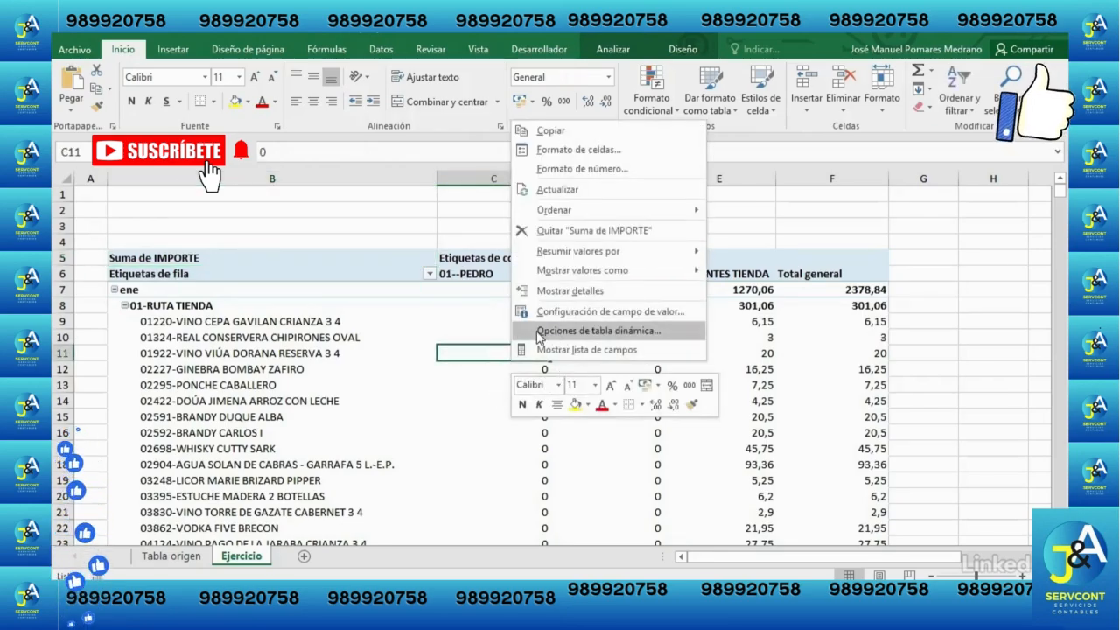
left_click(577, 332)
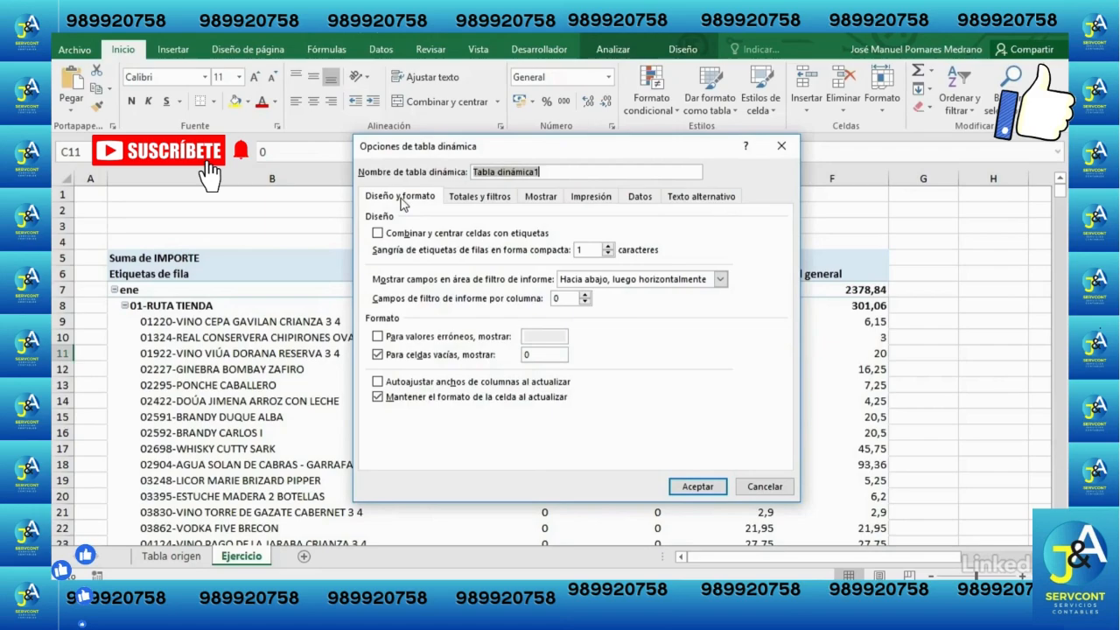
left_click(641, 198)
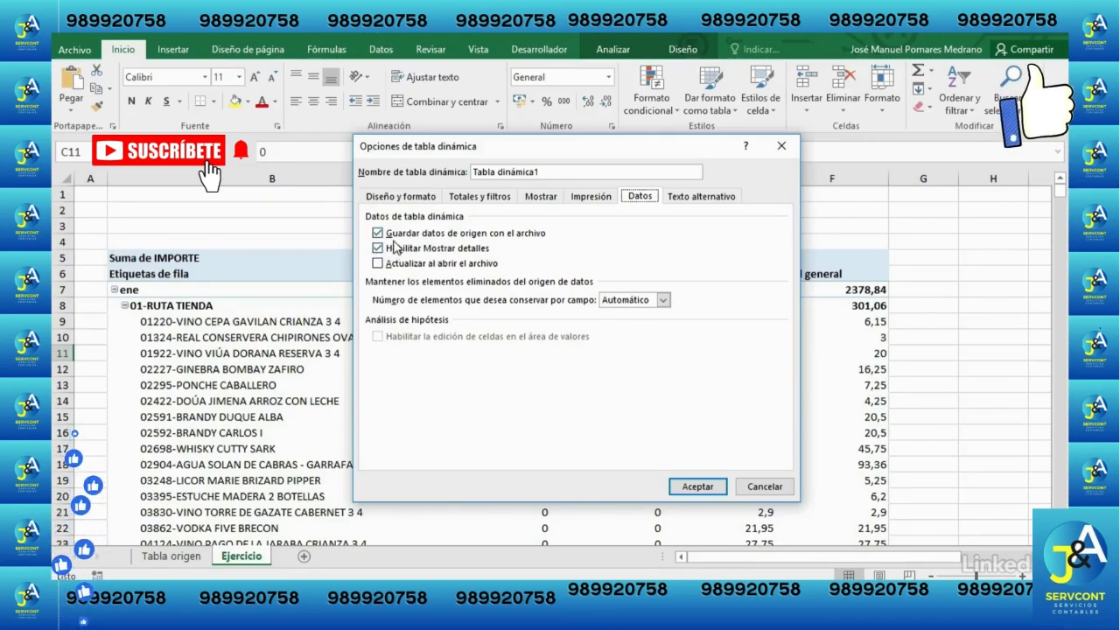
left_click(705, 490)
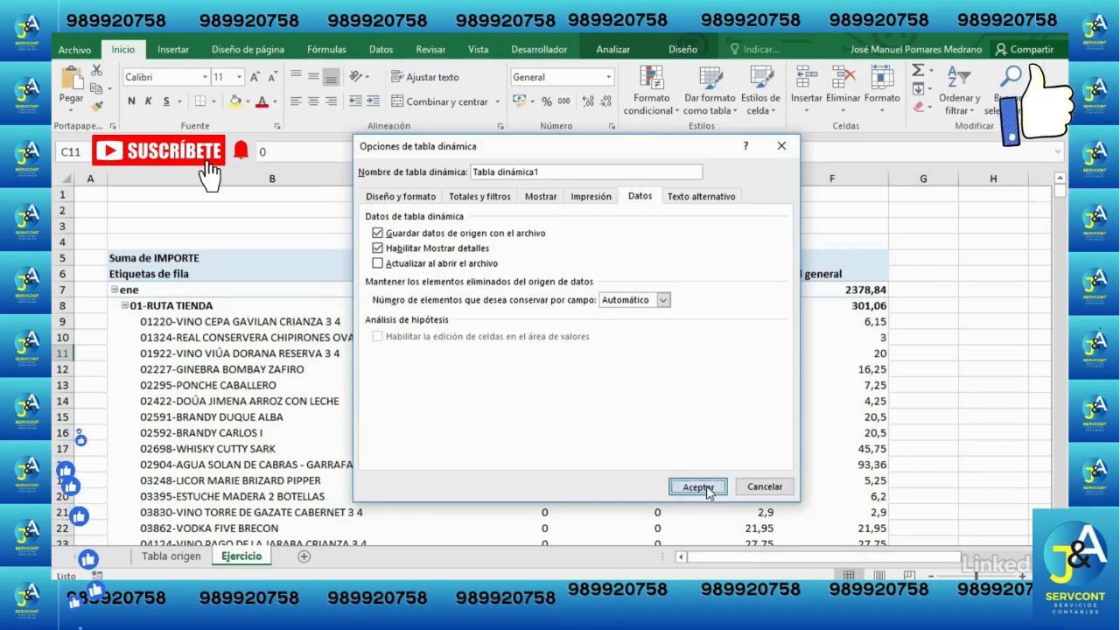
Step: Show the source records behind the feb subtotal in cell C60 on a new detail sheet
scroll(645, 411, "down", 9)
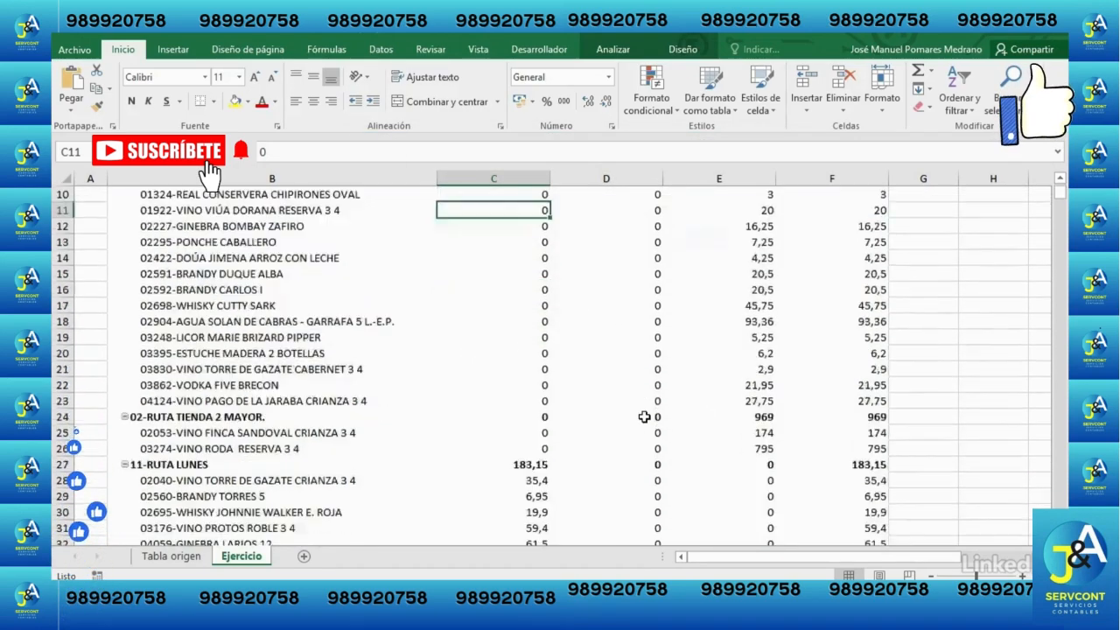
scroll(640, 414, "down", 7)
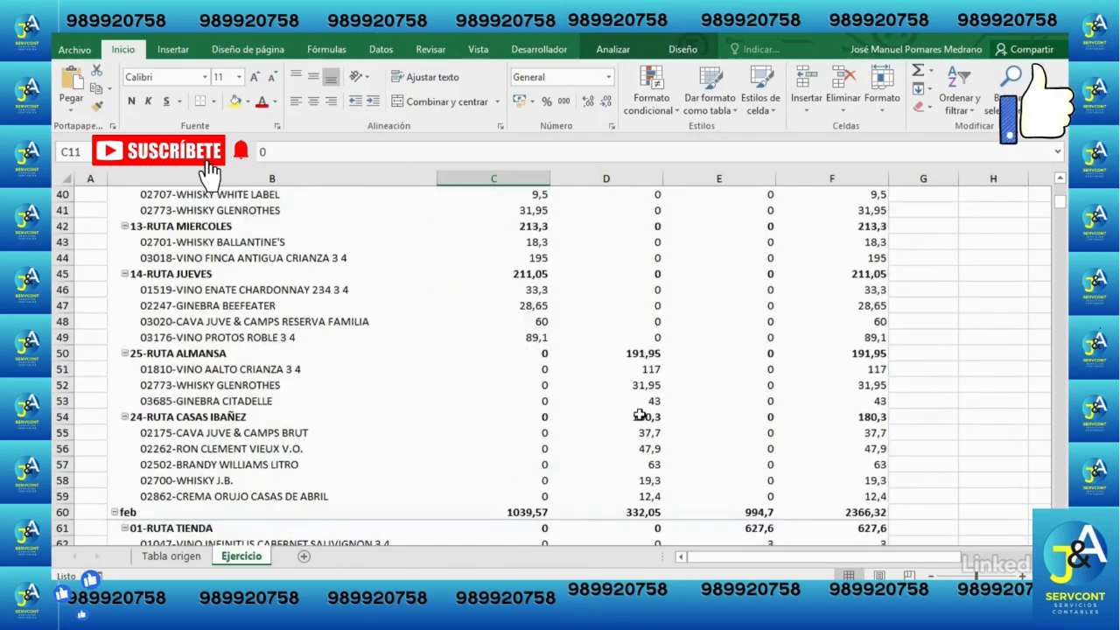
left_click(533, 371)
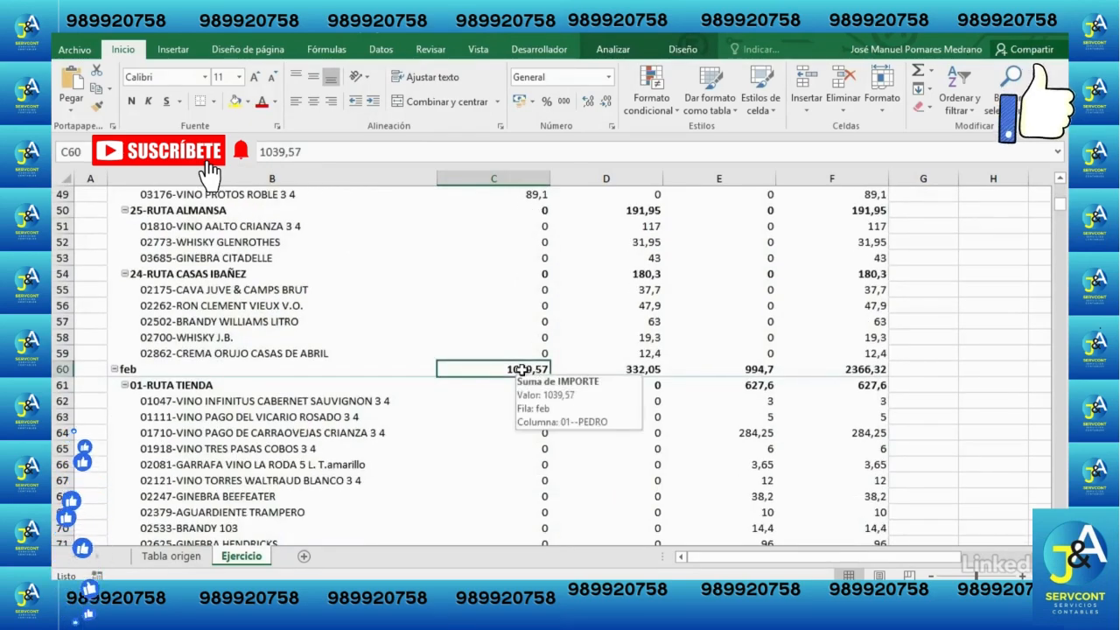
mouse_move(520, 368)
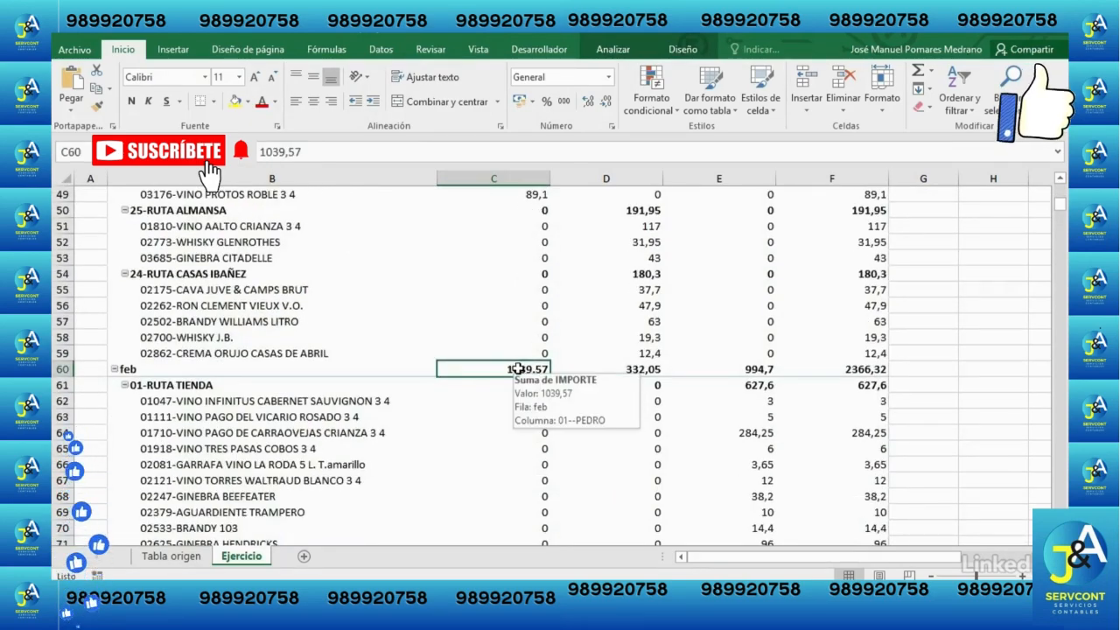
double_click(508, 368)
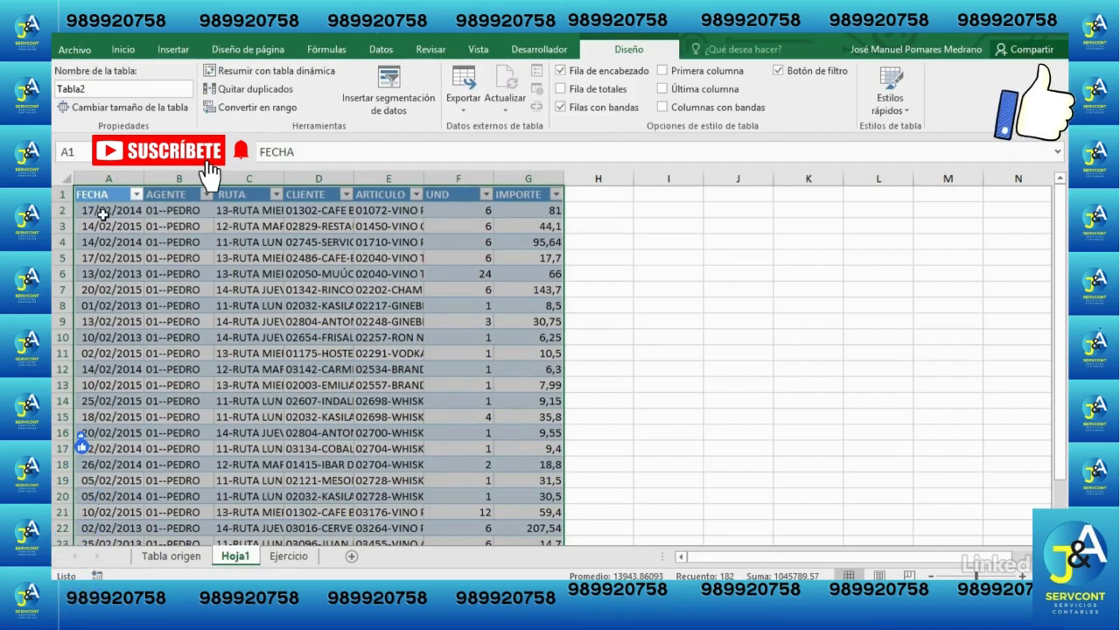
Step: Widen all columns of the detail table on Hoja1 equally, and widen the RUTA and CLIENTE columns further
left_click_drag(109, 179, 583, 179)
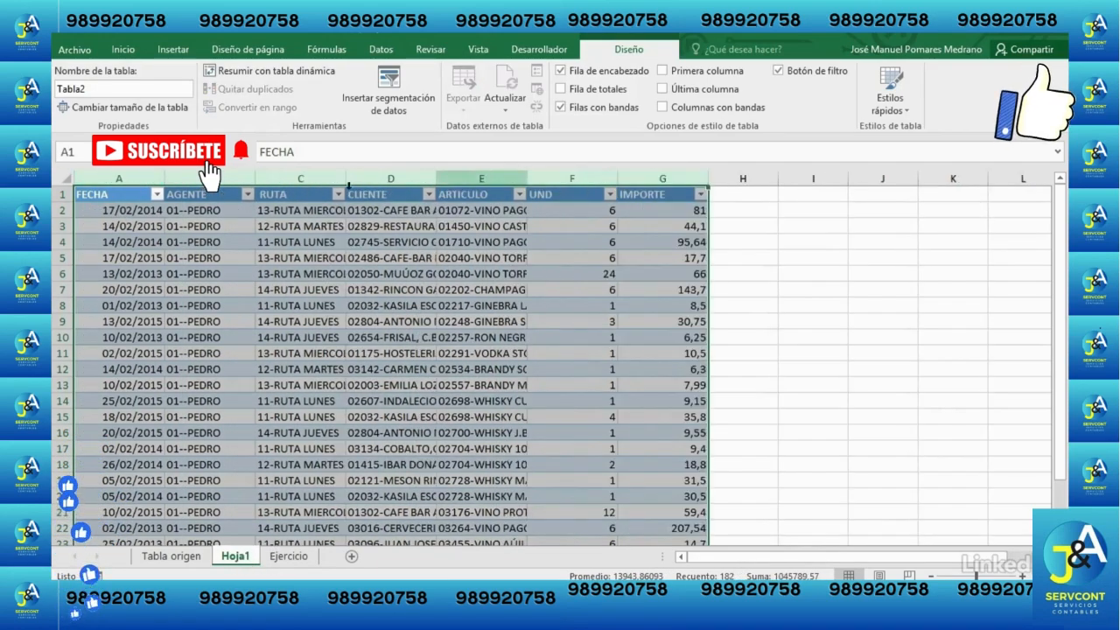
left_click(133, 257)
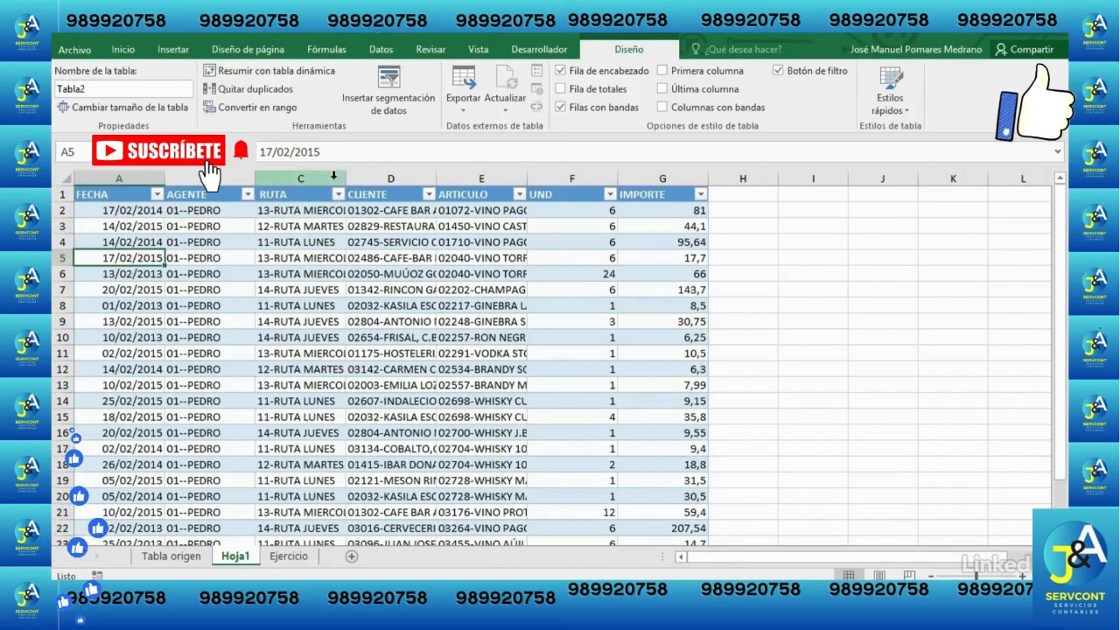
left_click(334, 176)
left_click_drag(345, 178, 449, 179)
left_click(412, 274)
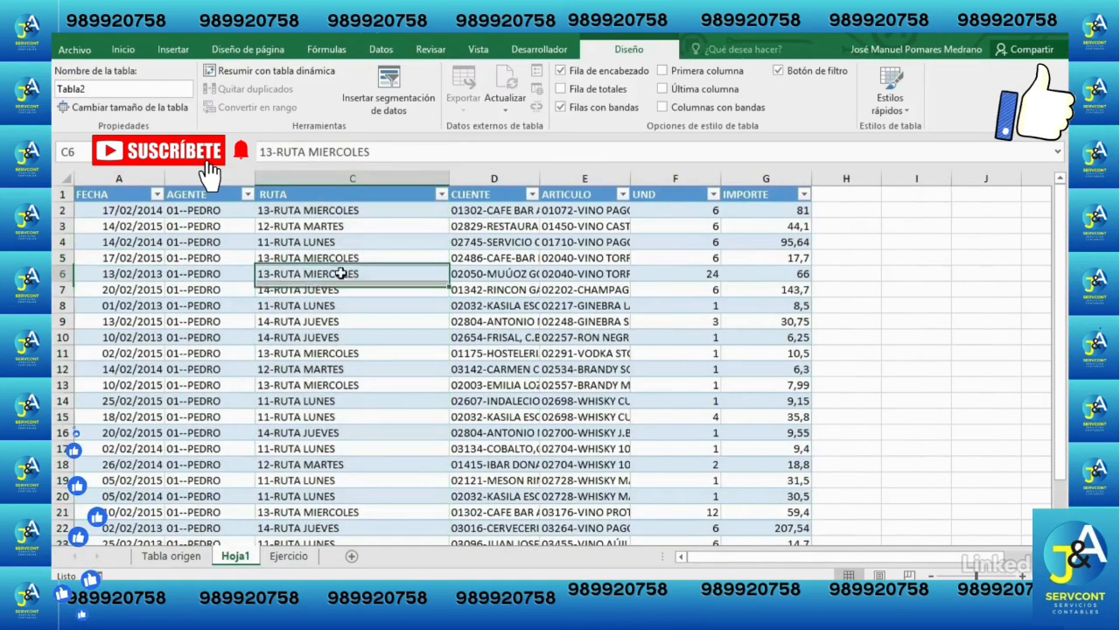
left_click(533, 224)
left_click_drag(540, 179, 612, 178)
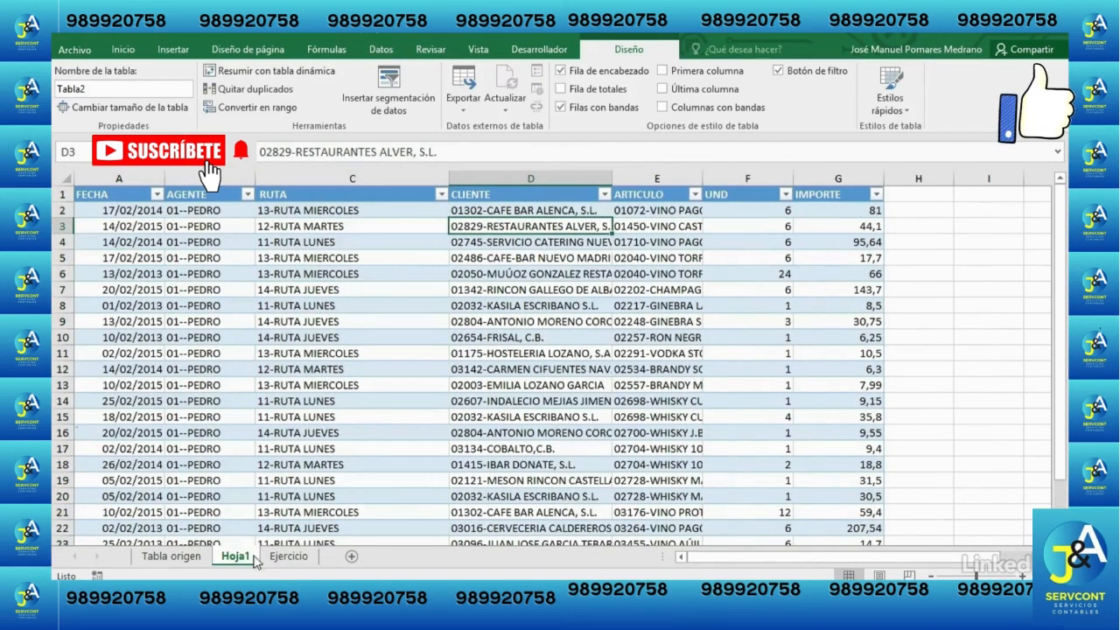
Step: Check the feb subtotal on Ejercicio, widen Hoja1's CLIENTE and ARTICULO columns, narrow RUTA, and return to the Ejercicio sheet
left_click(289, 557)
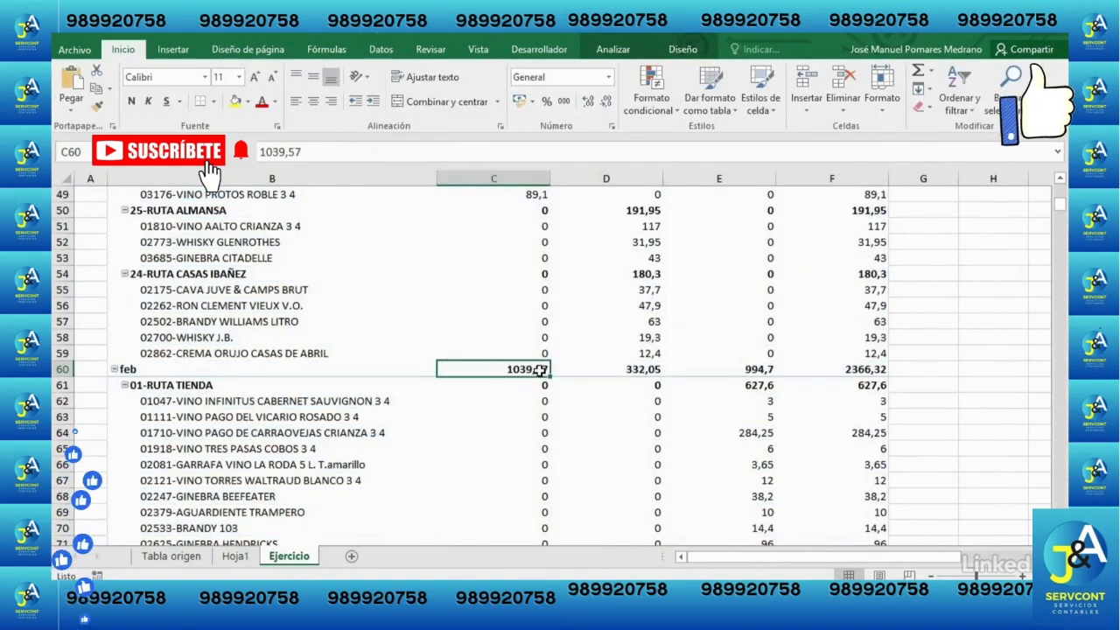
left_click(234, 557)
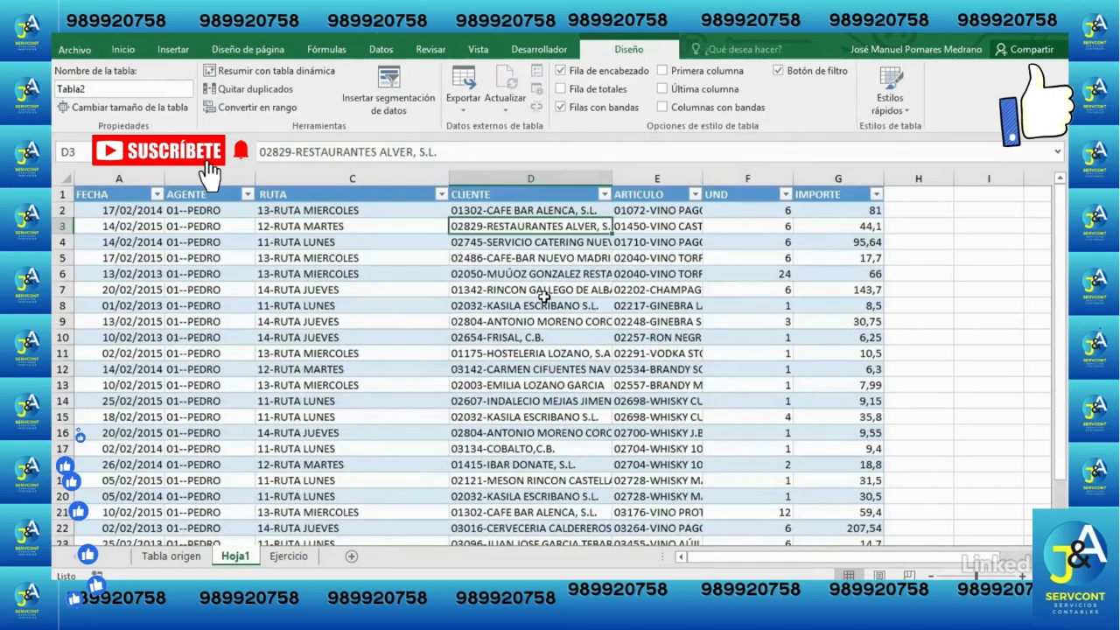
left_click_drag(612, 179, 712, 178)
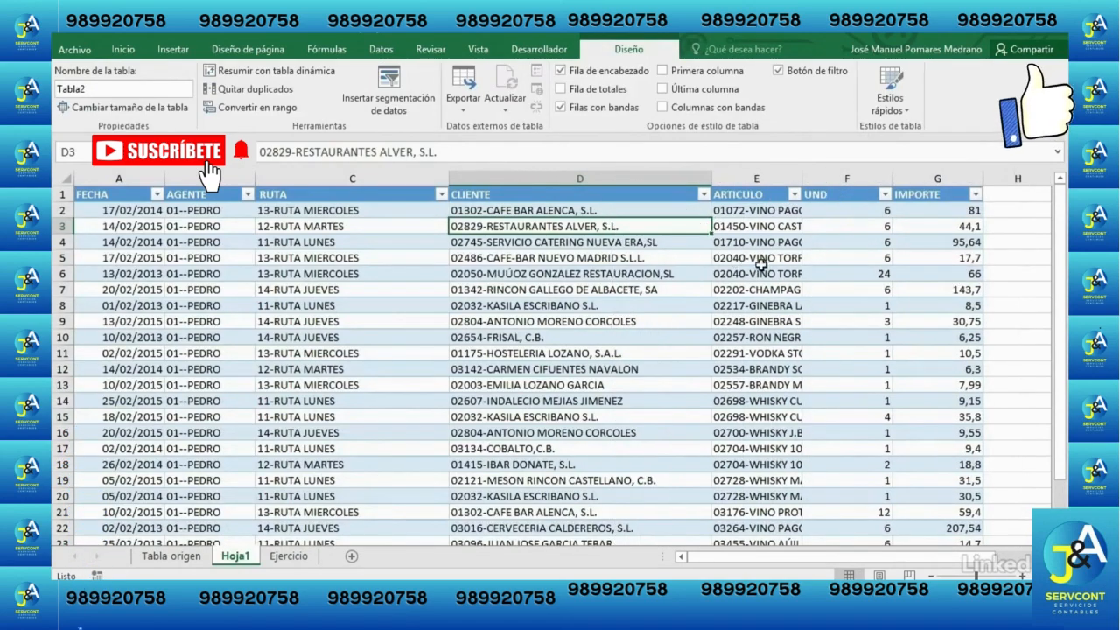
left_click_drag(803, 178, 900, 178)
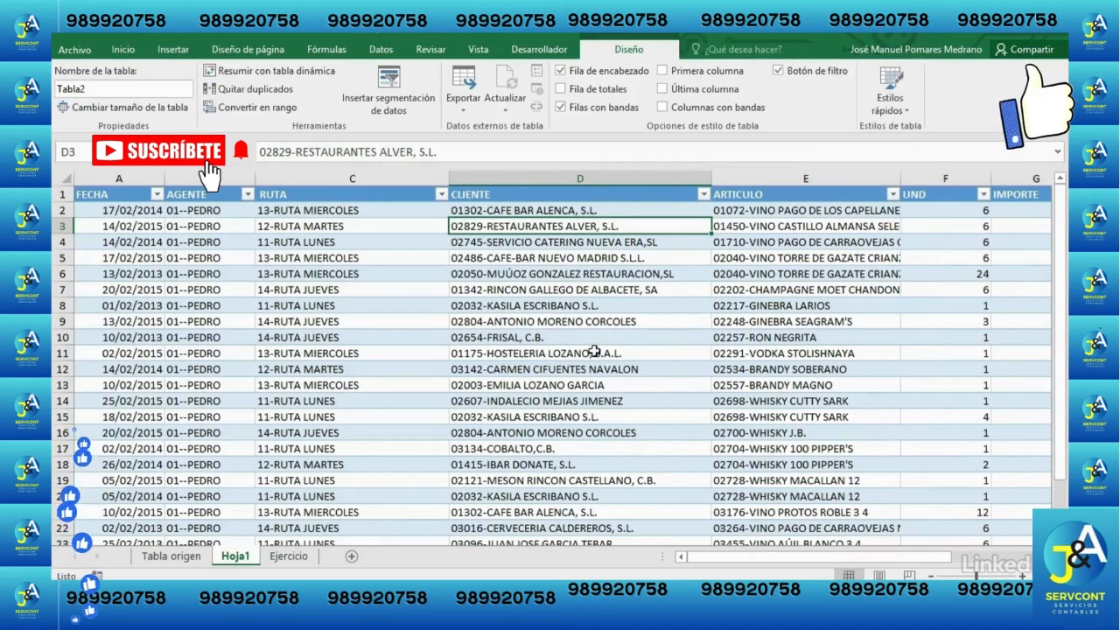
left_click_drag(449, 175, 388, 177)
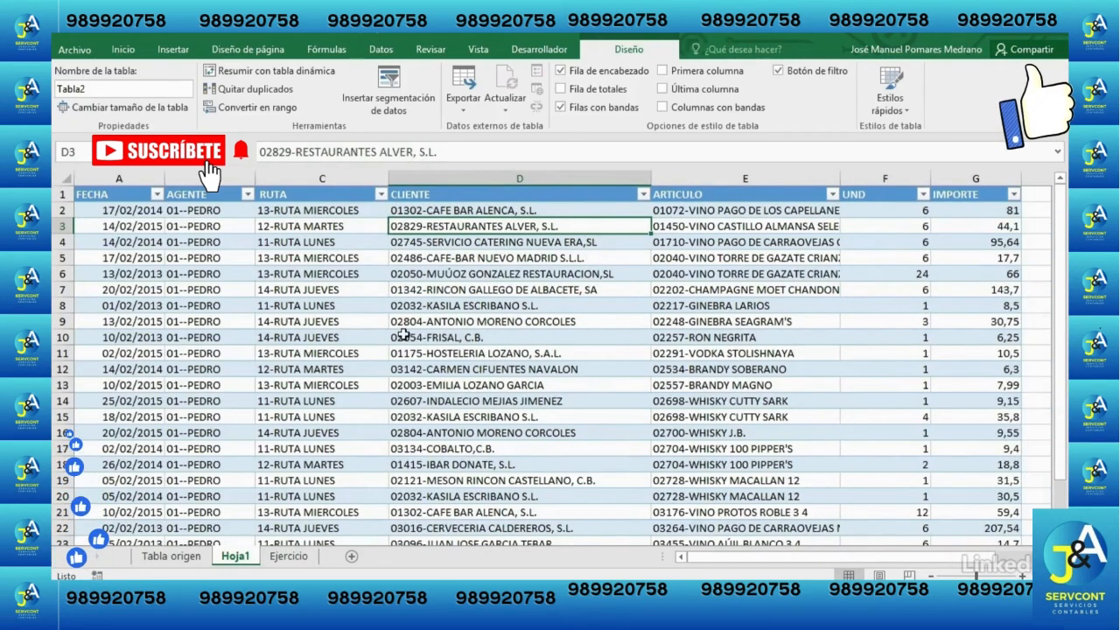
left_click(290, 556)
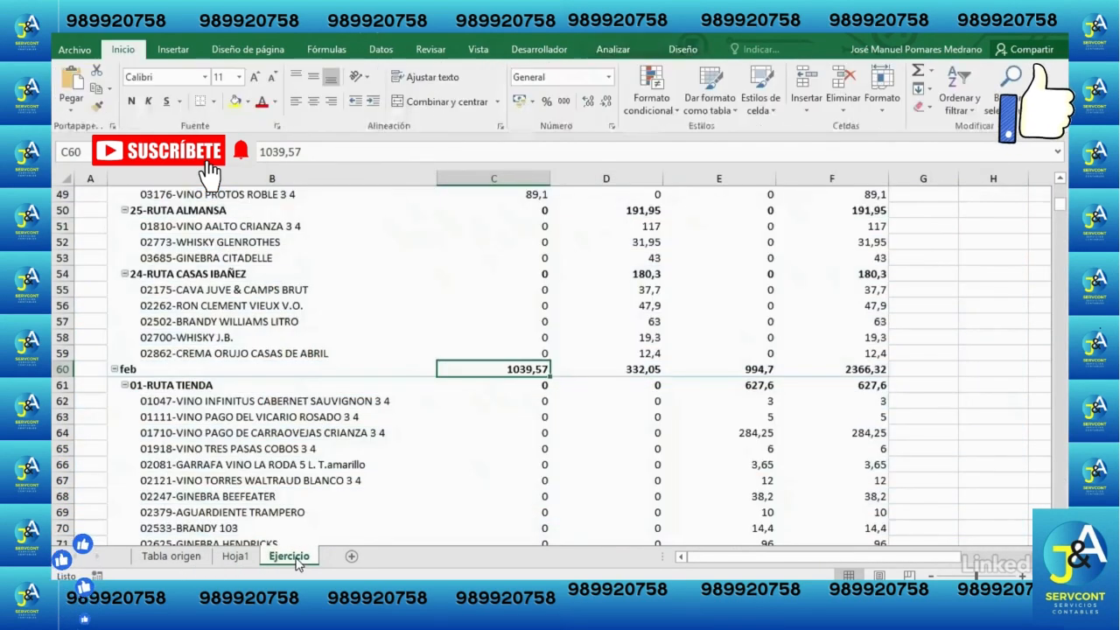
Step: Examine the first IMPORTE amounts of the detail records on Hoja1 and return to the Ejercicio sheet
left_click(234, 557)
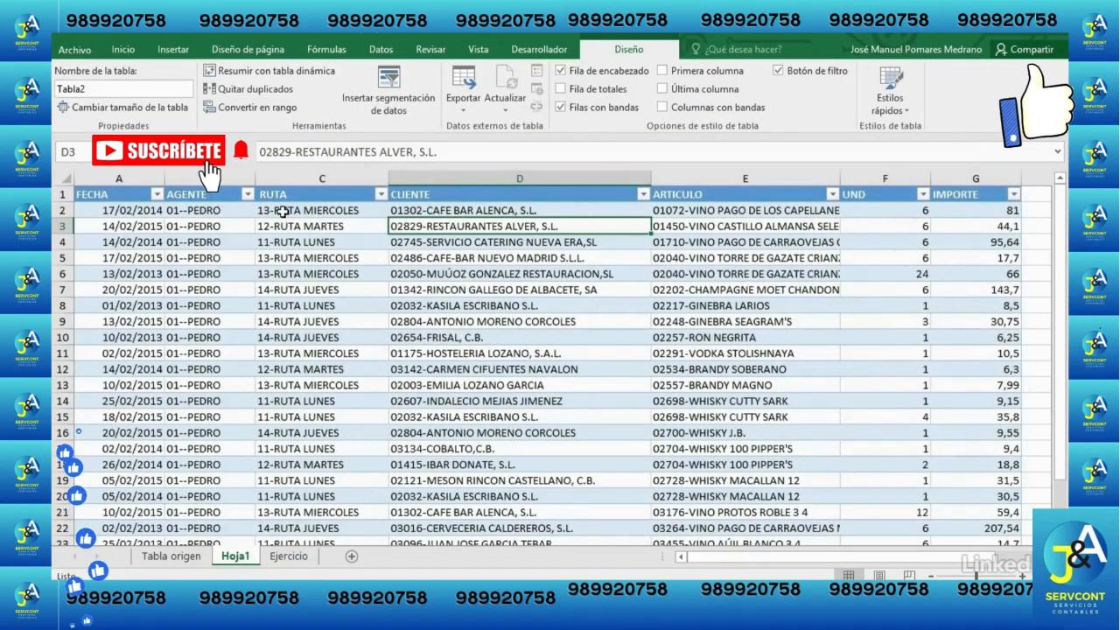
left_click(985, 210)
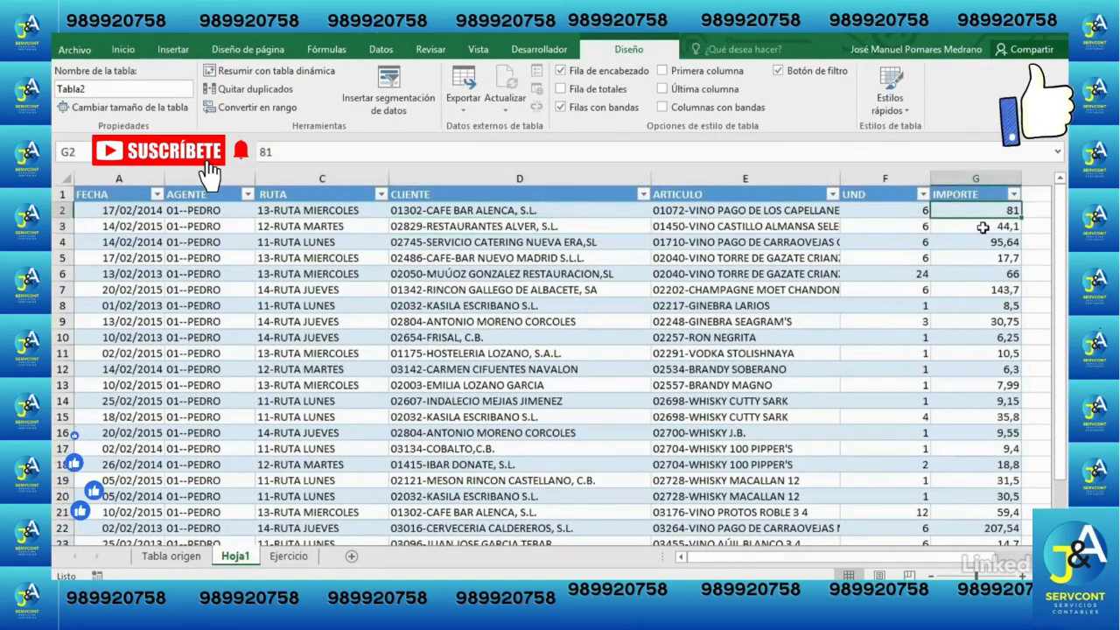
left_click(983, 228)
left_click(983, 243)
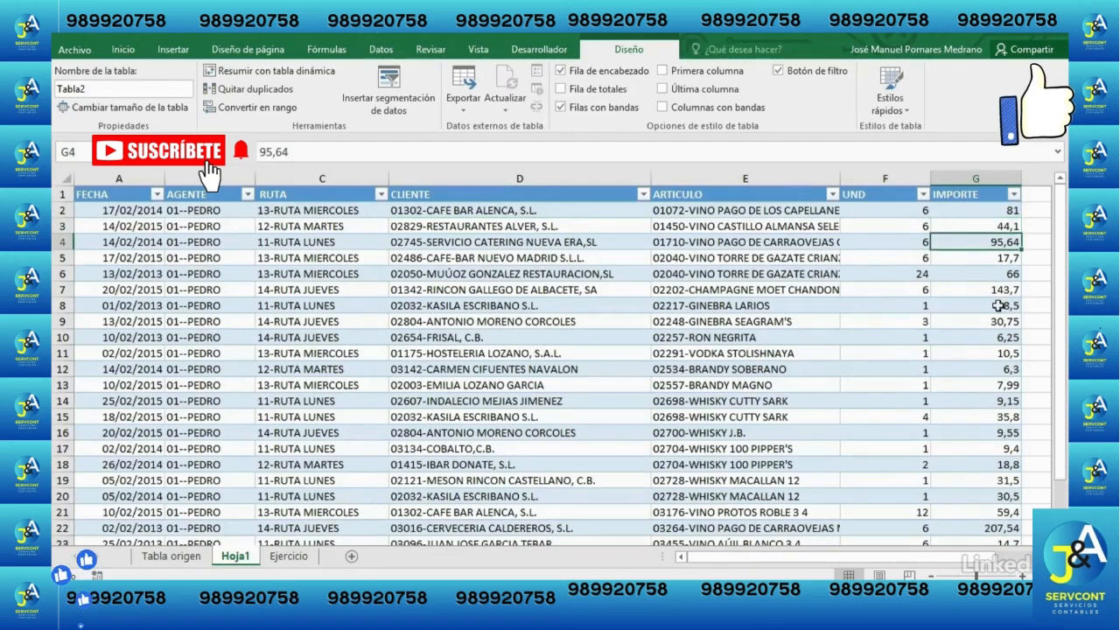
scroll(986, 350, "down", 9)
scroll(987, 357, "up", 9)
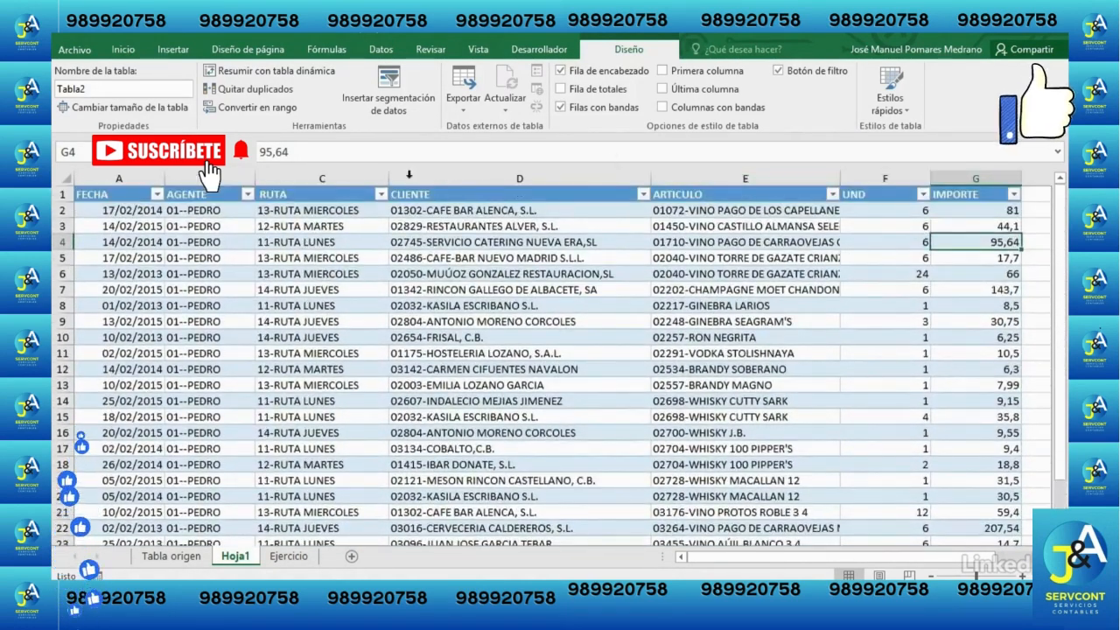
left_click(288, 556)
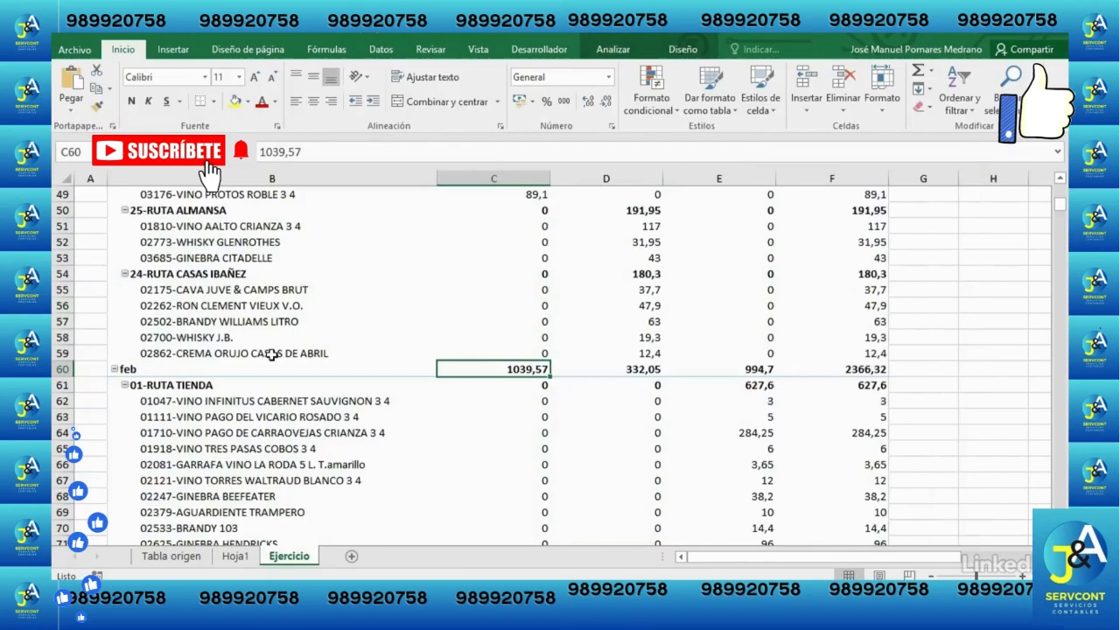
Step: Enable refreshing the data when the file opens in the pivot table's data options and accept the change
right_click(506, 257)
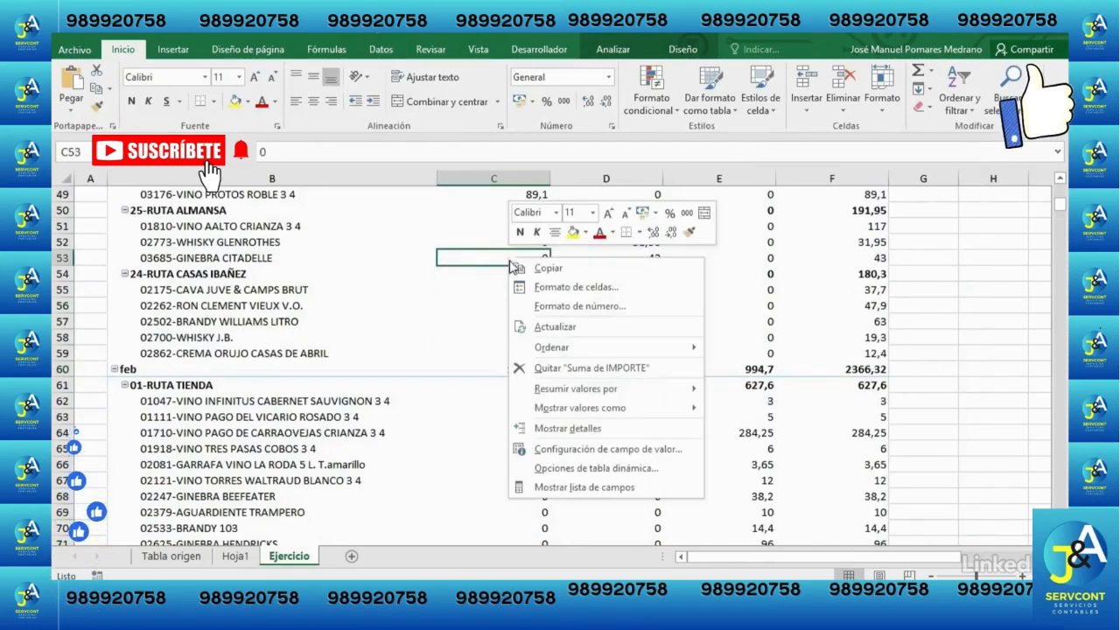
left_click(585, 469)
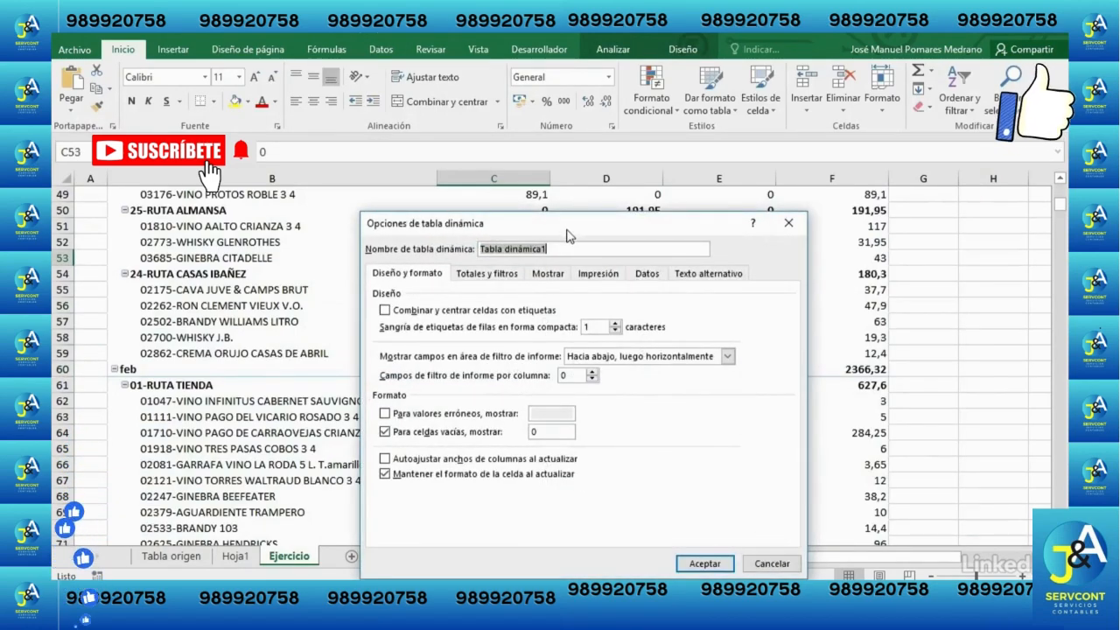
left_click_drag(575, 116, 576, 76)
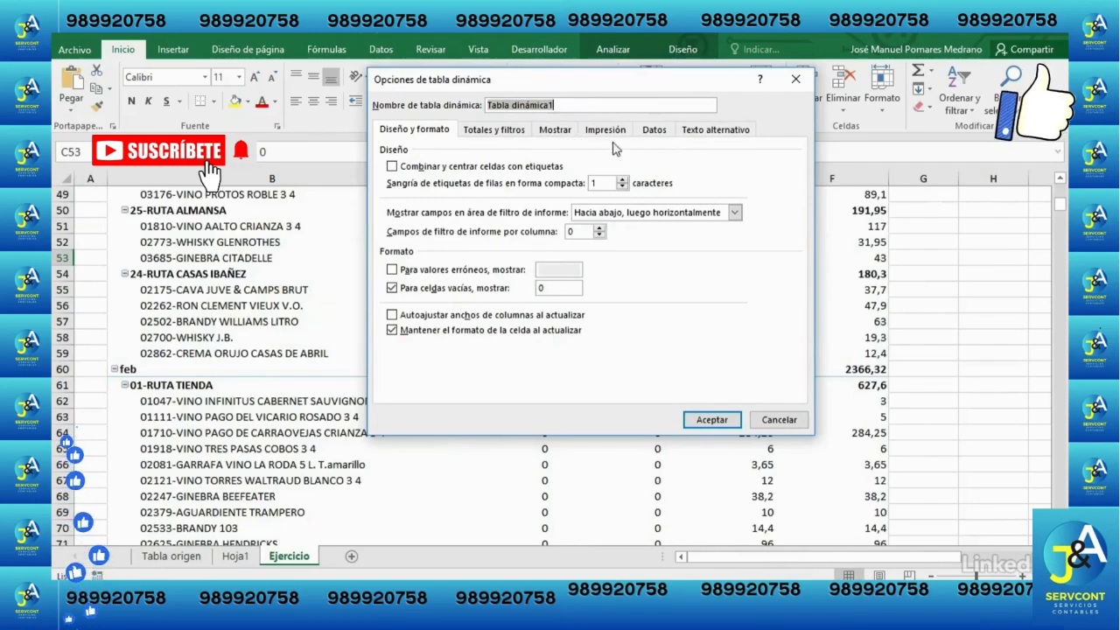
left_click(657, 130)
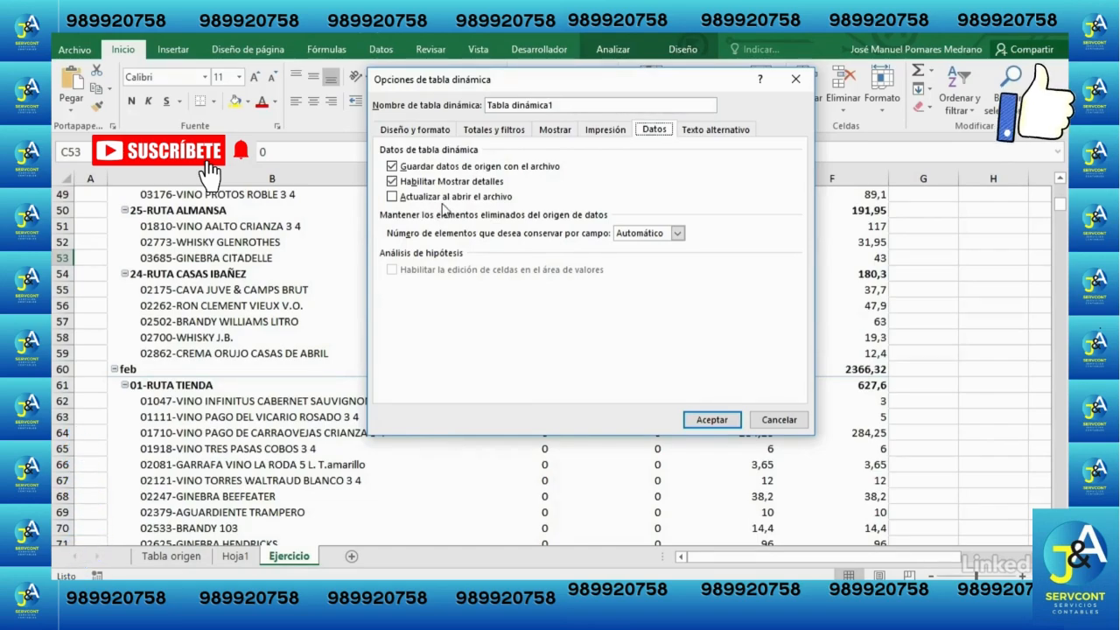
left_click(391, 198)
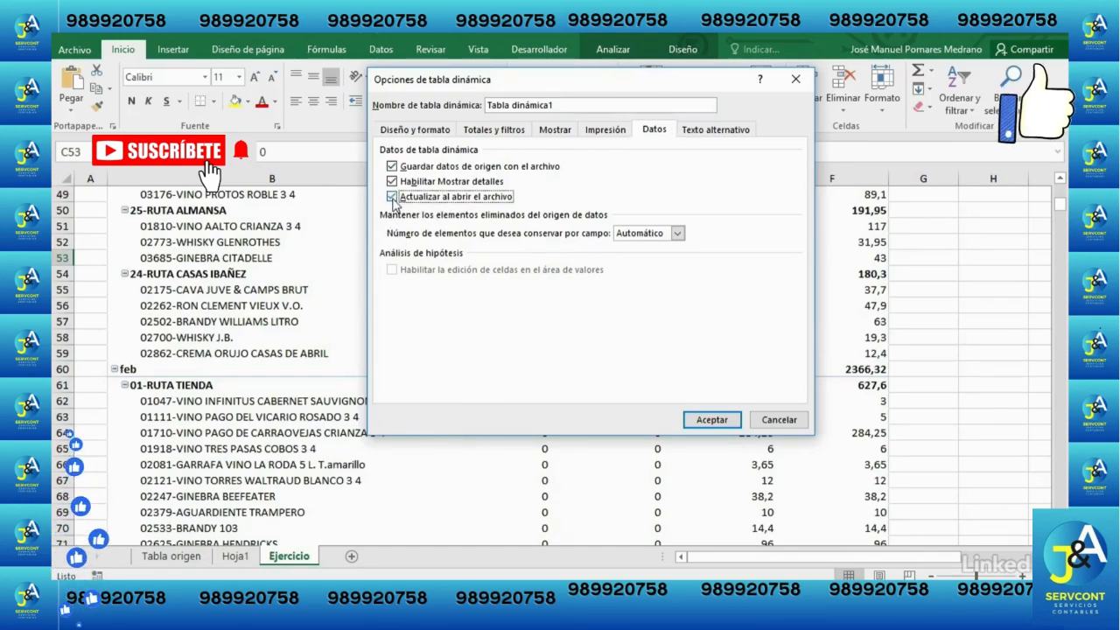
left_click(712, 420)
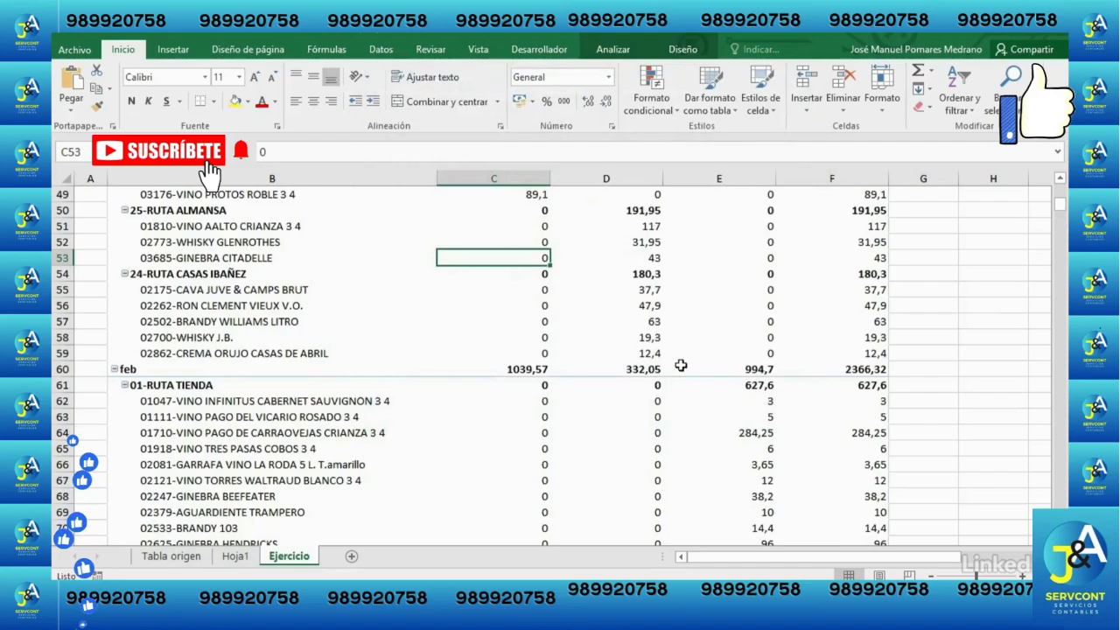
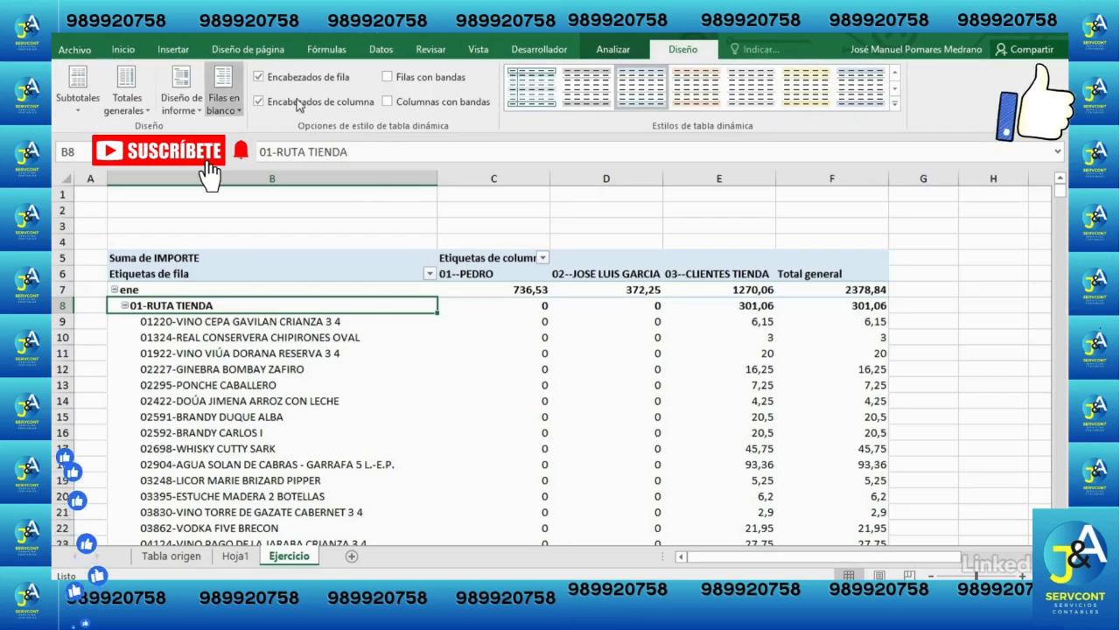
Step: Turn off all subtotals in the pivot table and check the 01-RUTA TIENDA row across the value columns
left_click(77, 111)
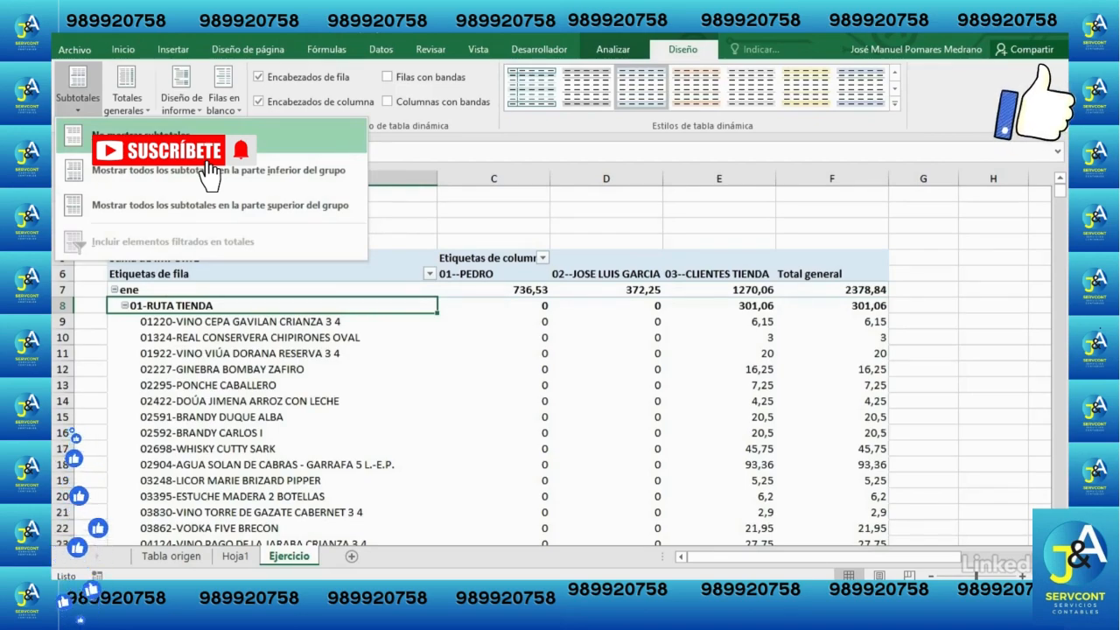
left_click(155, 133)
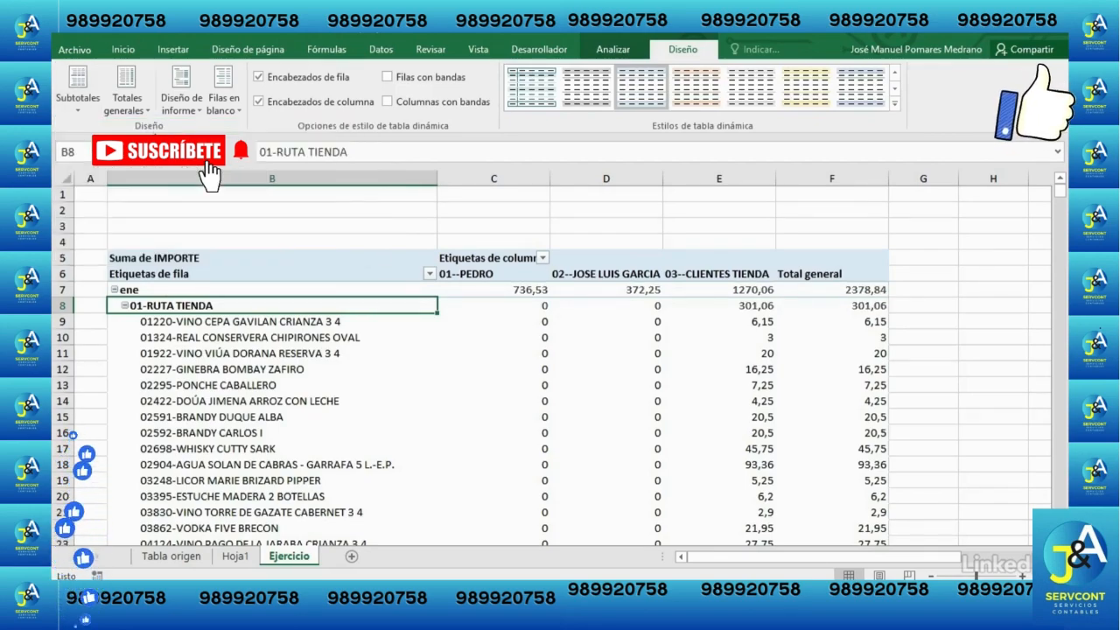
left_click(131, 289)
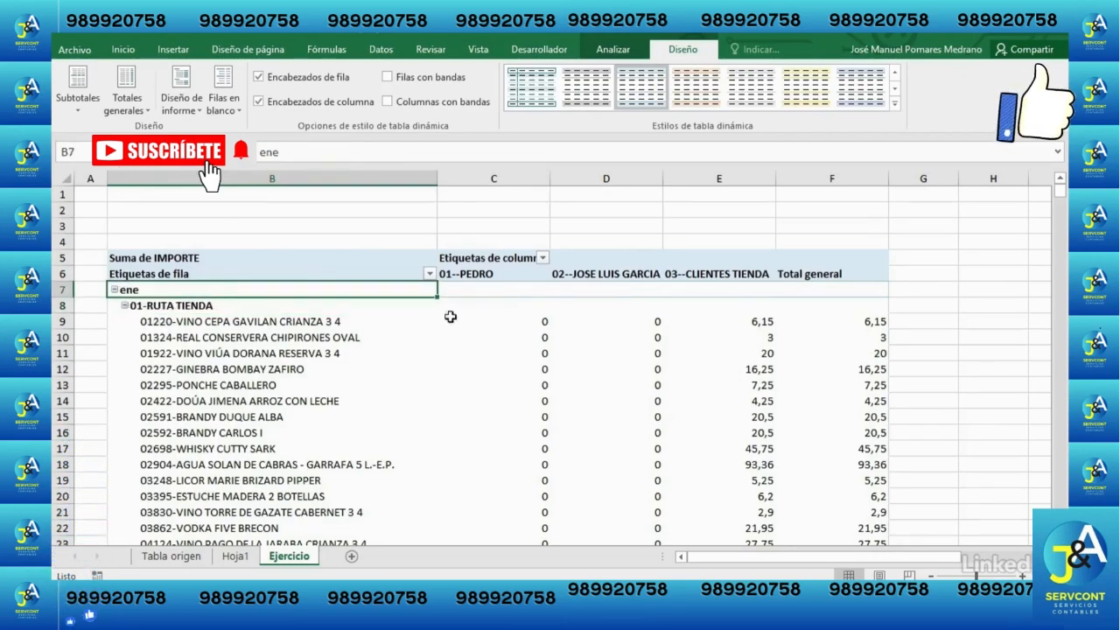
left_click(509, 305)
left_click(647, 306)
left_click(741, 309)
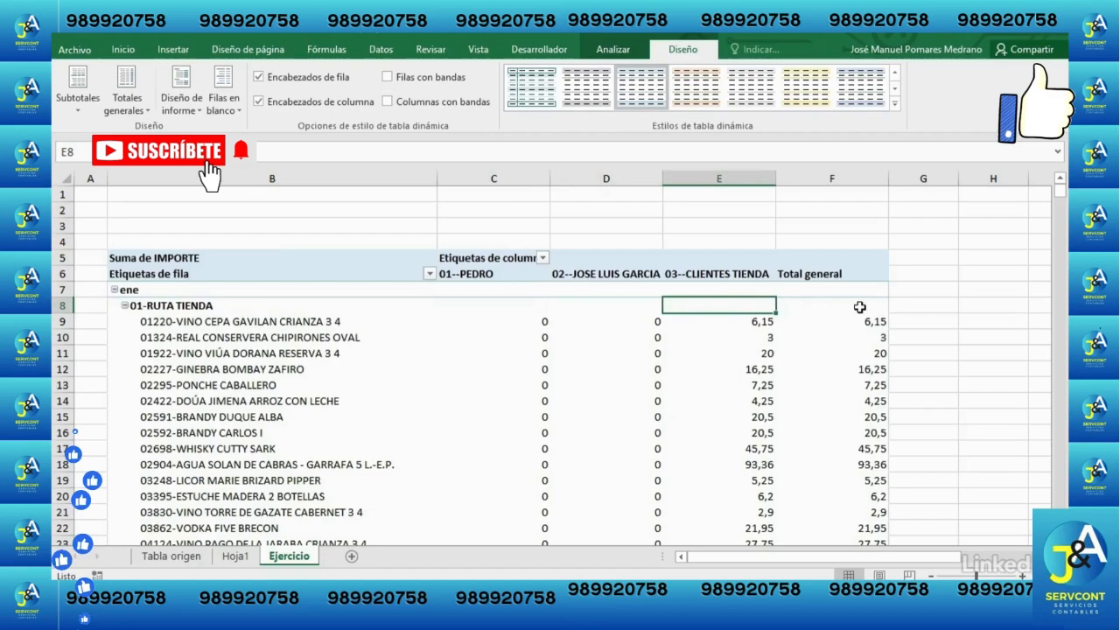
left_click(859, 307)
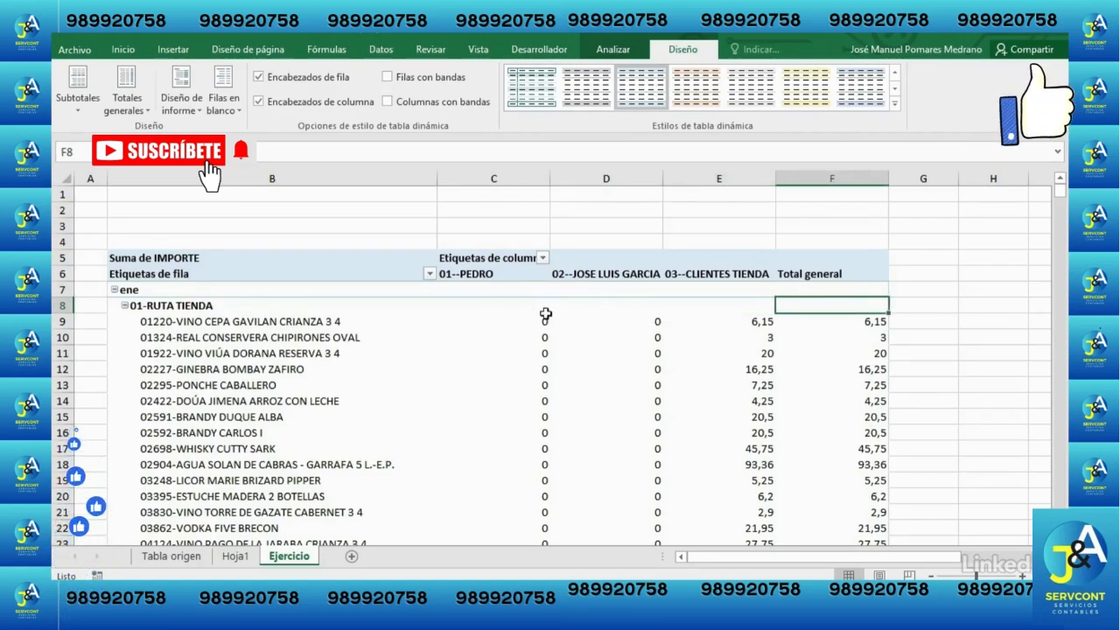
Step: Check the 12-RUTA MARTES row under ene for subtotals across the value columns
scroll(512, 320, "down", 1)
scroll(510, 322, "down", 7)
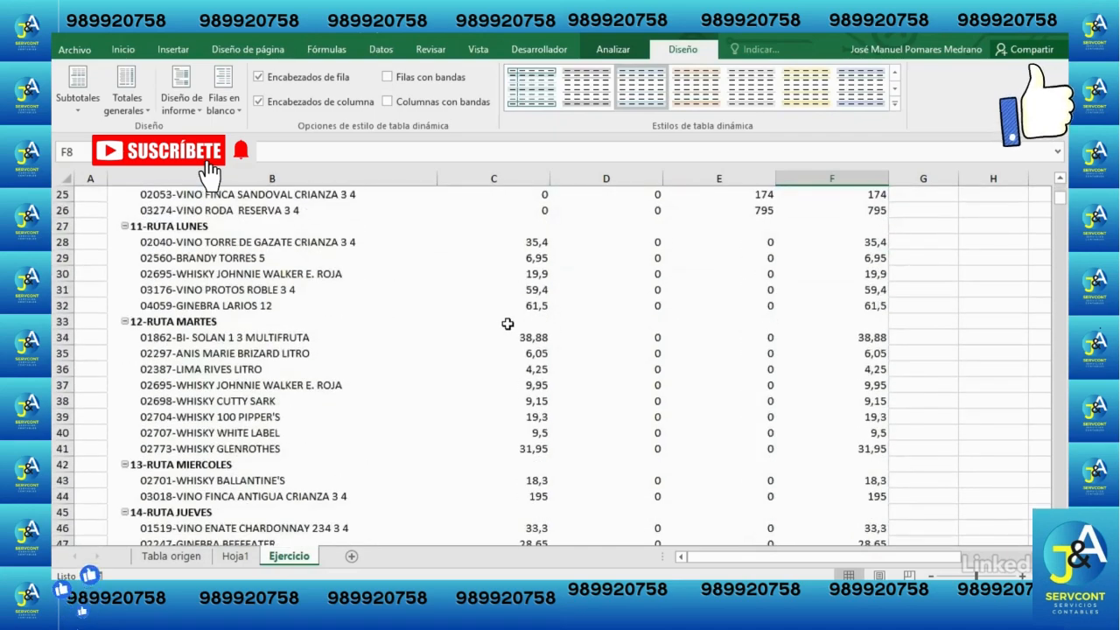
scroll(508, 324, "down", 1)
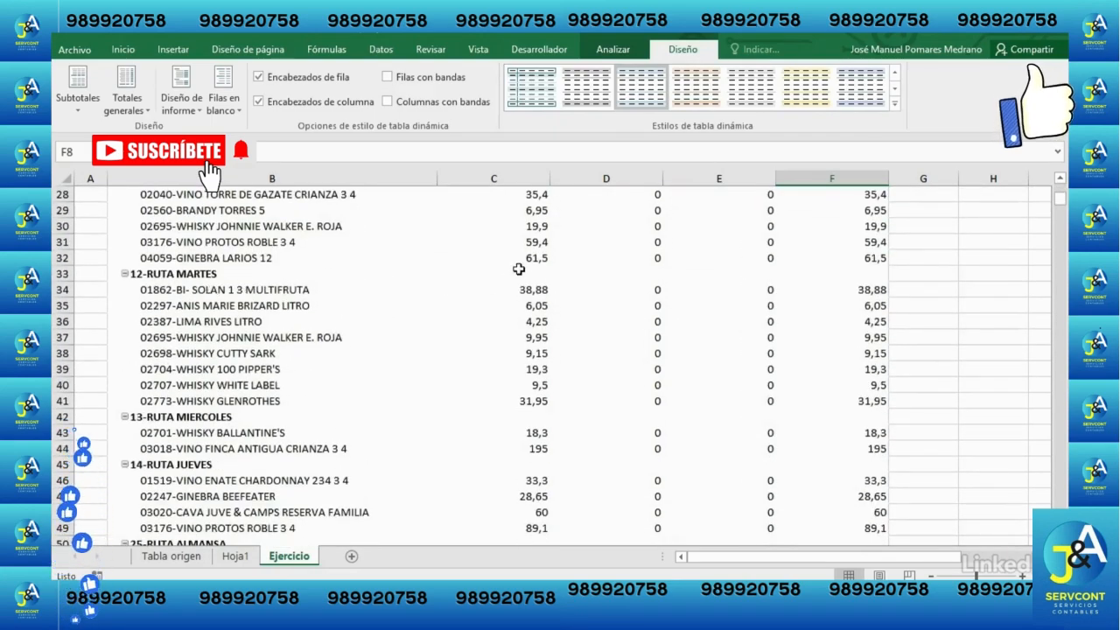
left_click(516, 273)
left_click(657, 274)
left_click(762, 272)
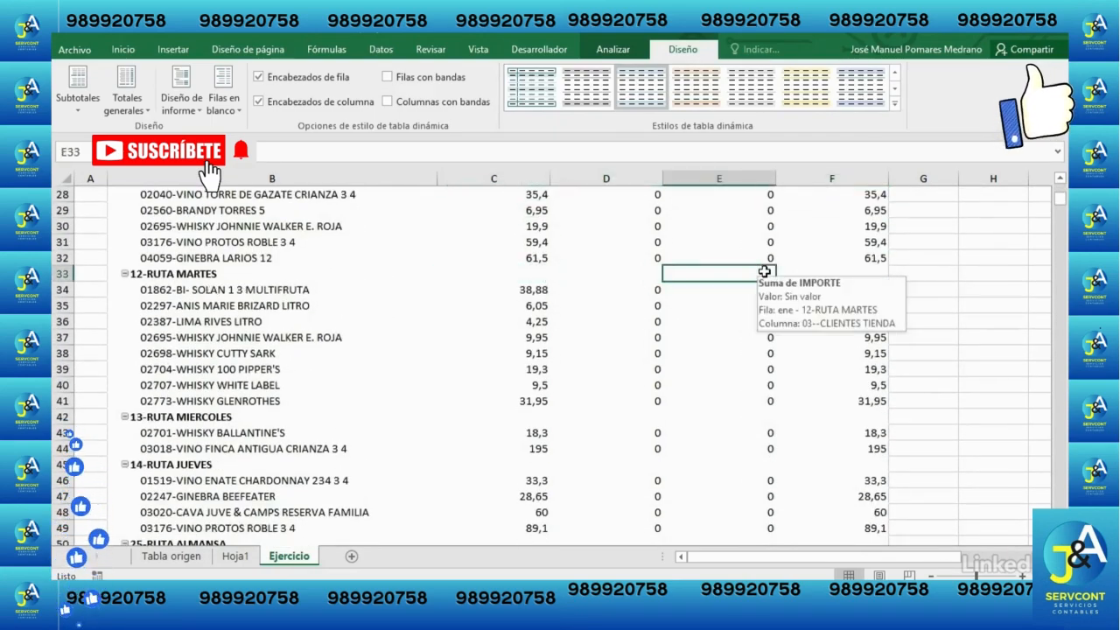
Step: Show all subtotals at the bottom of each group and check the total row of 01-RUTA TIENDA
left_click(77, 98)
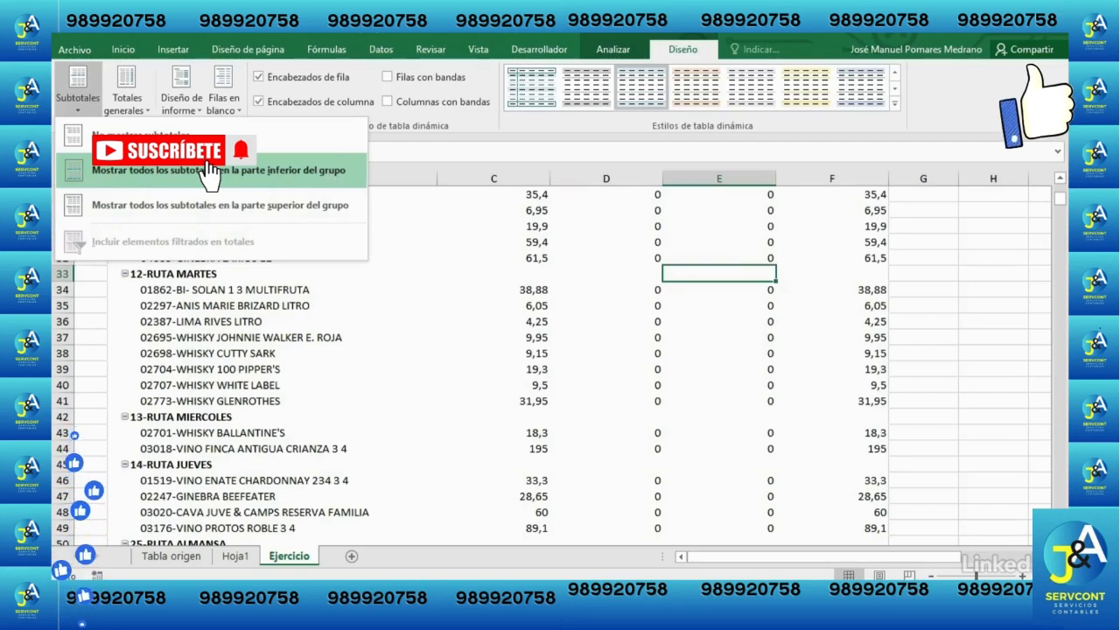
left_click(262, 170)
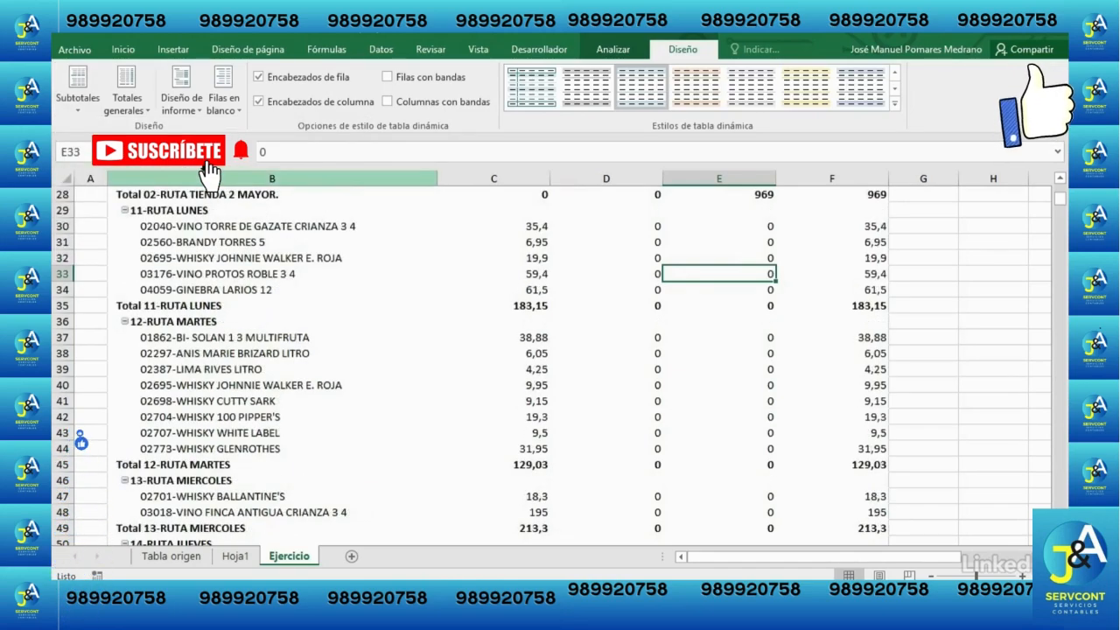
scroll(357, 325, "up", 9)
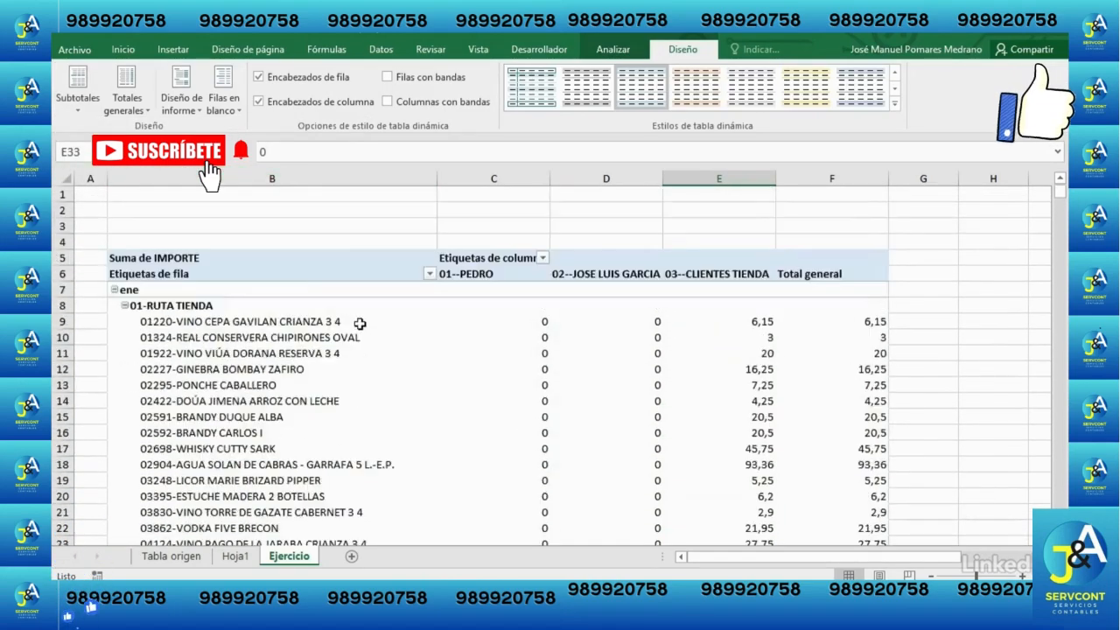
left_click(173, 310)
scroll(172, 310, "down", 3)
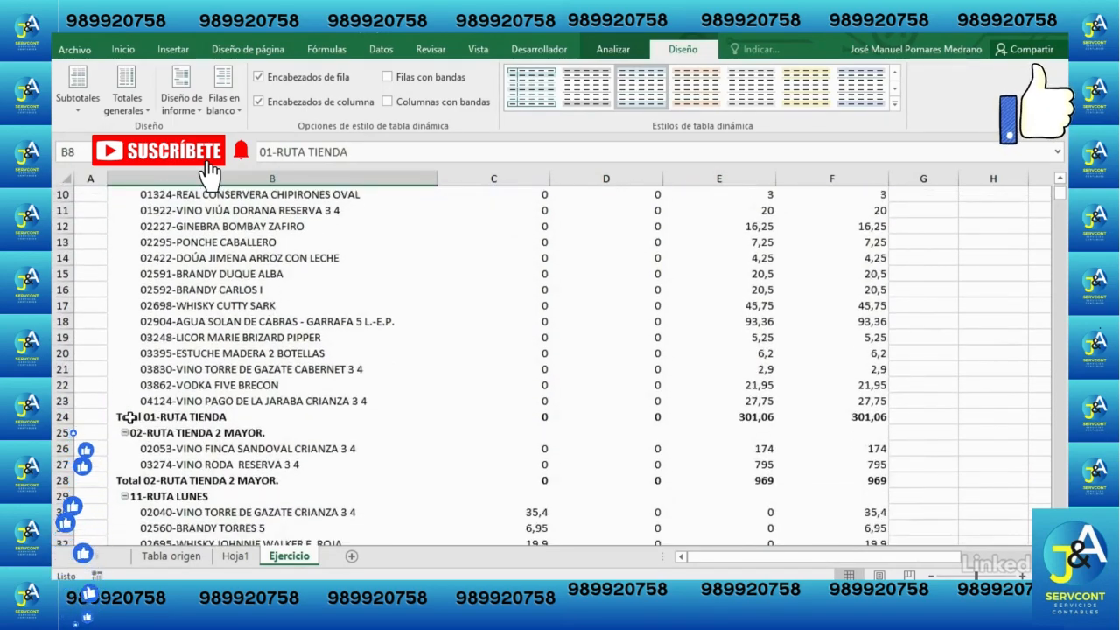
left_click_drag(129, 417, 833, 413)
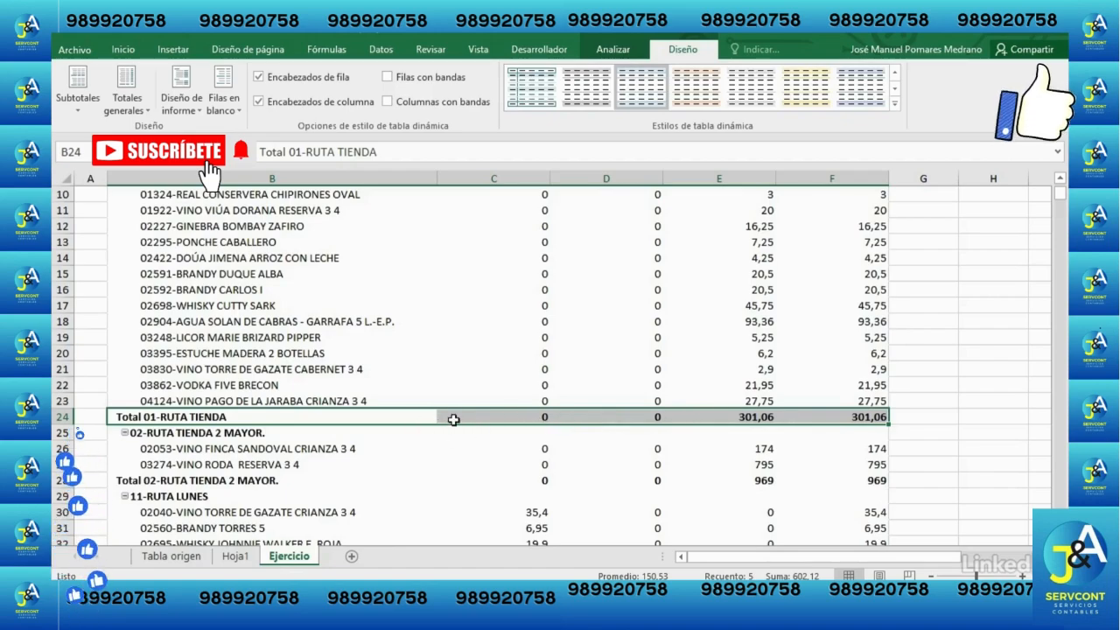
scroll(348, 324, "up", 3)
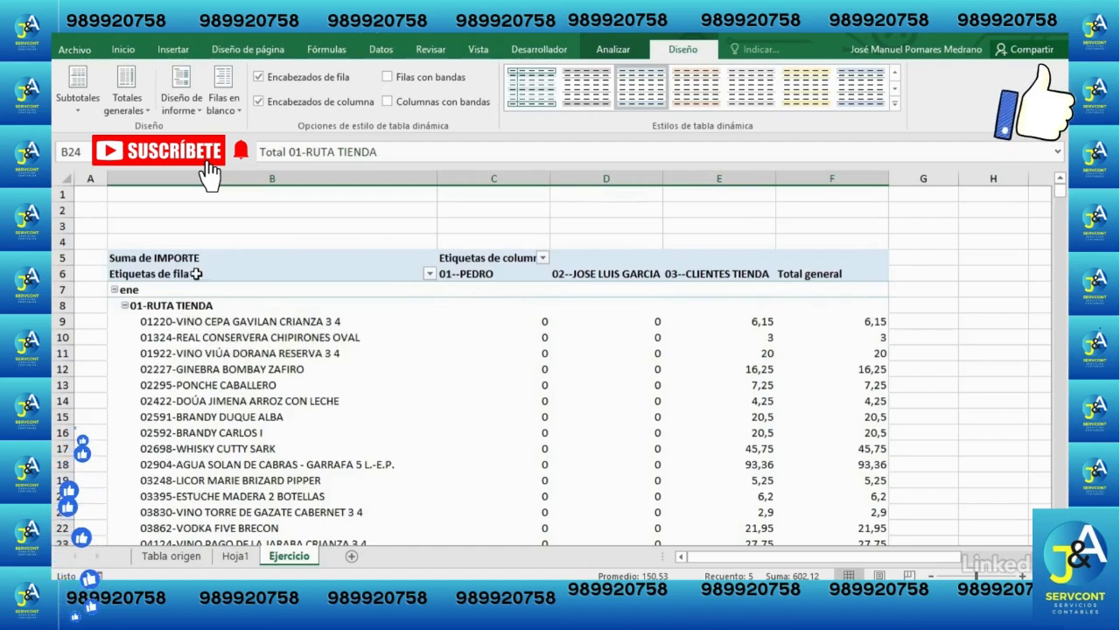
Step: Show all subtotals at the top of each group and check the 01-RUTA TIENDA row and the routes below it
left_click(63, 112)
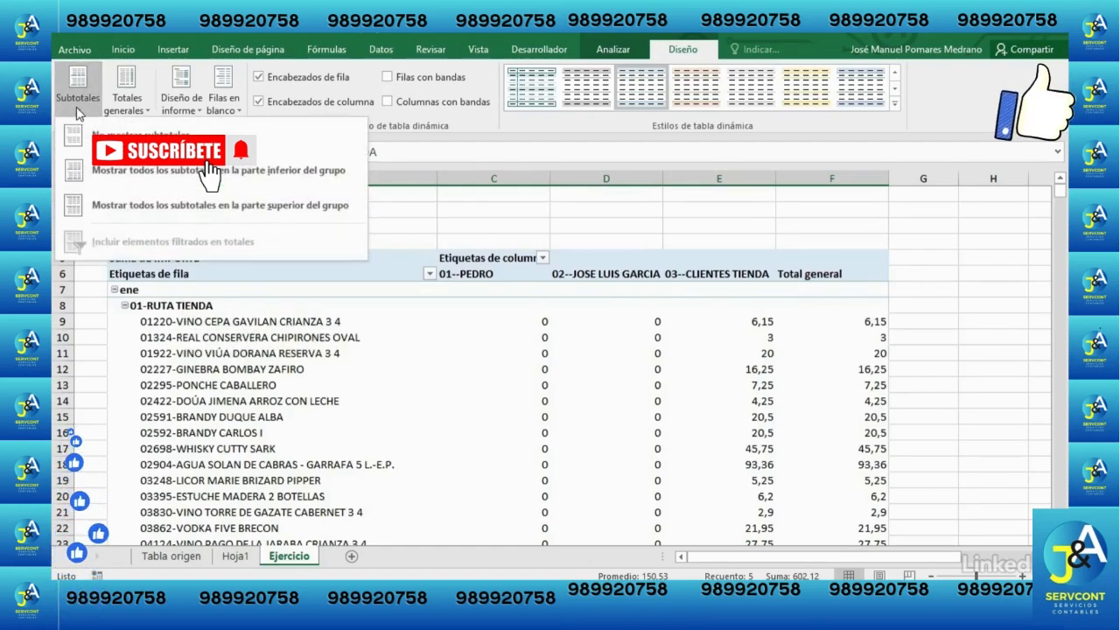
left_click(300, 210)
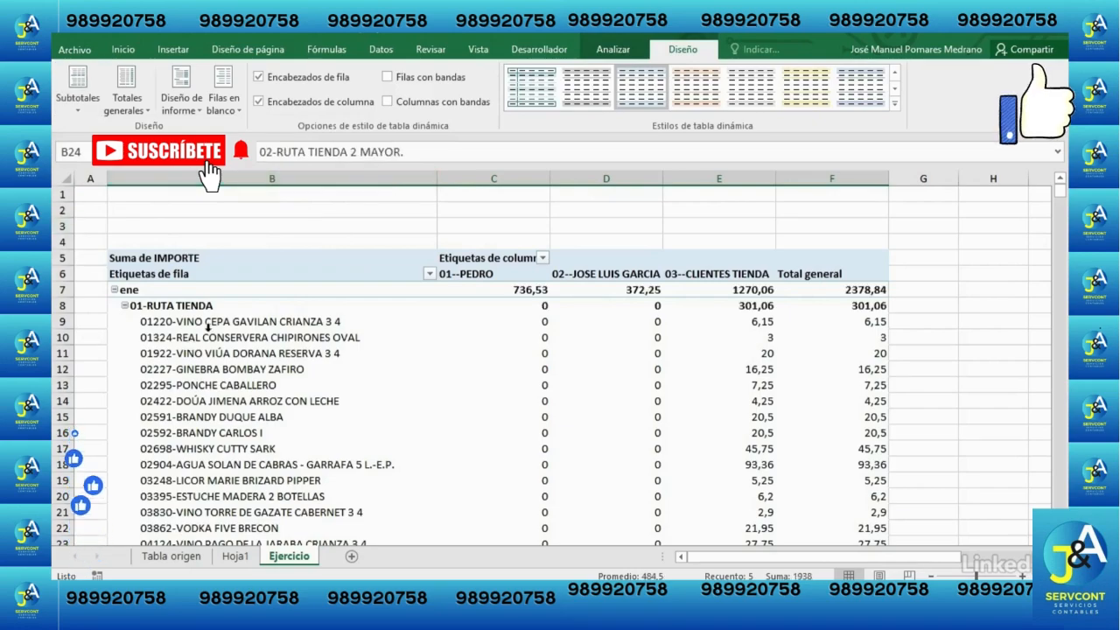
left_click(555, 305)
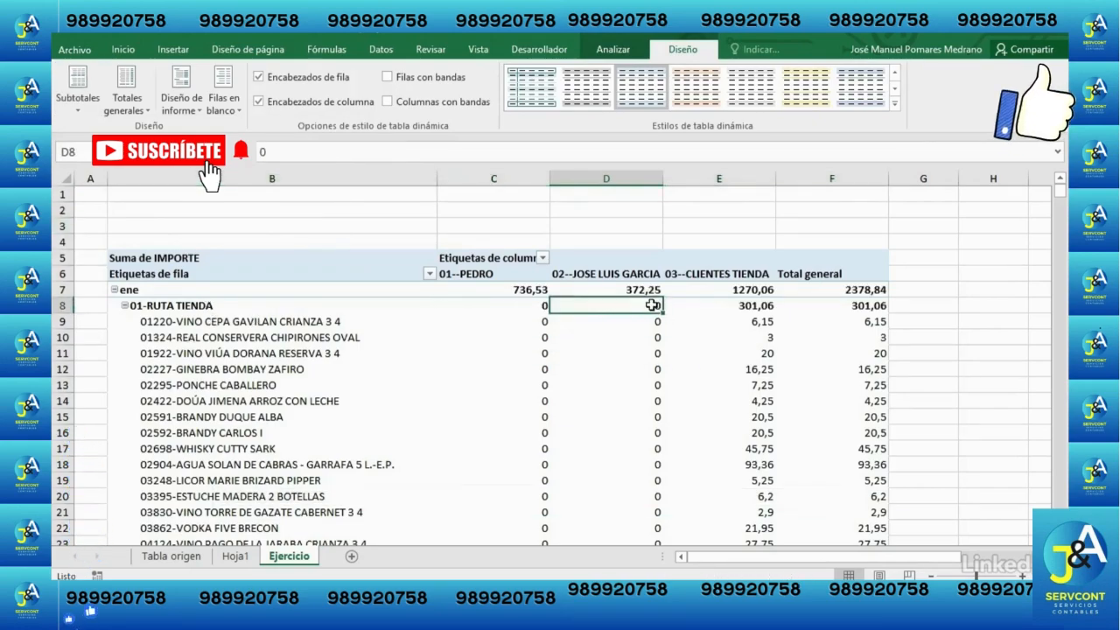
left_click(728, 305)
left_click(154, 312)
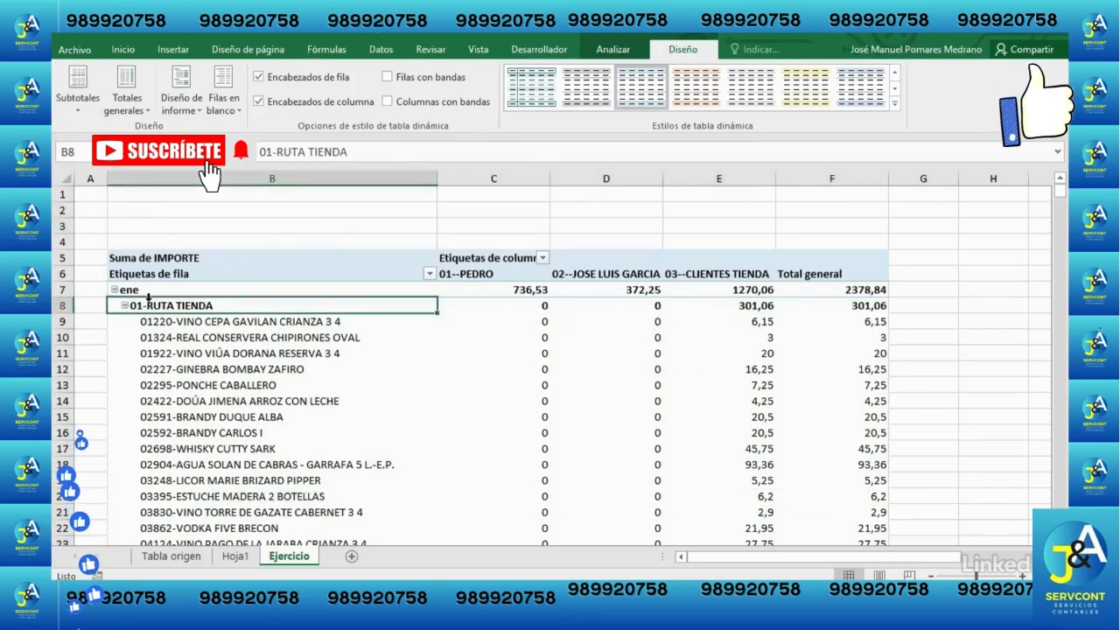
scroll(166, 332, "down", 4)
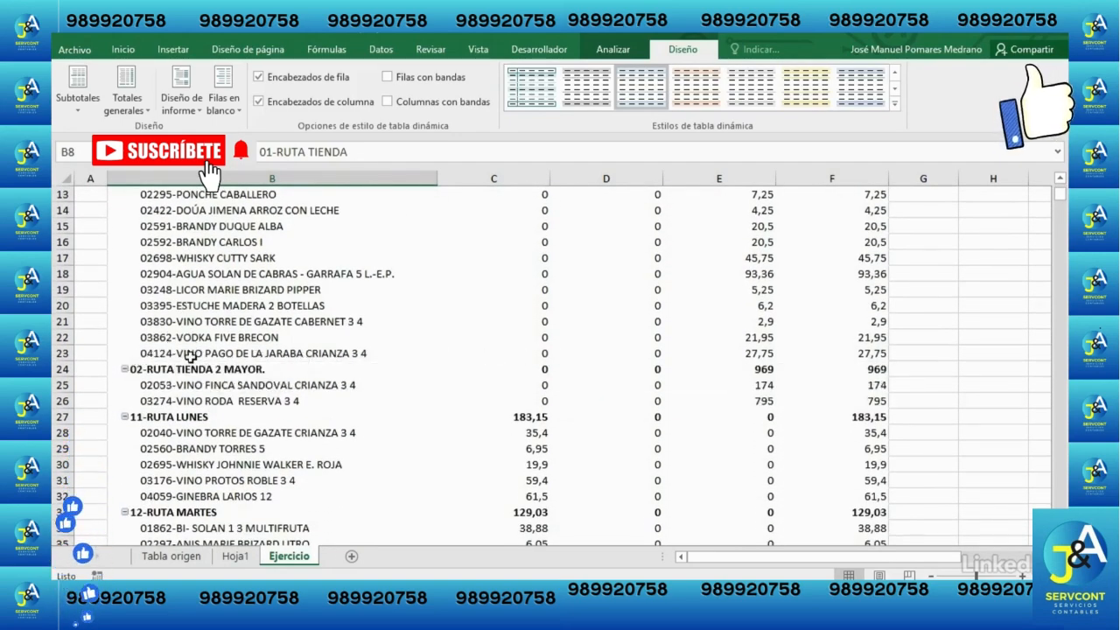
scroll(190, 357, "up", 3)
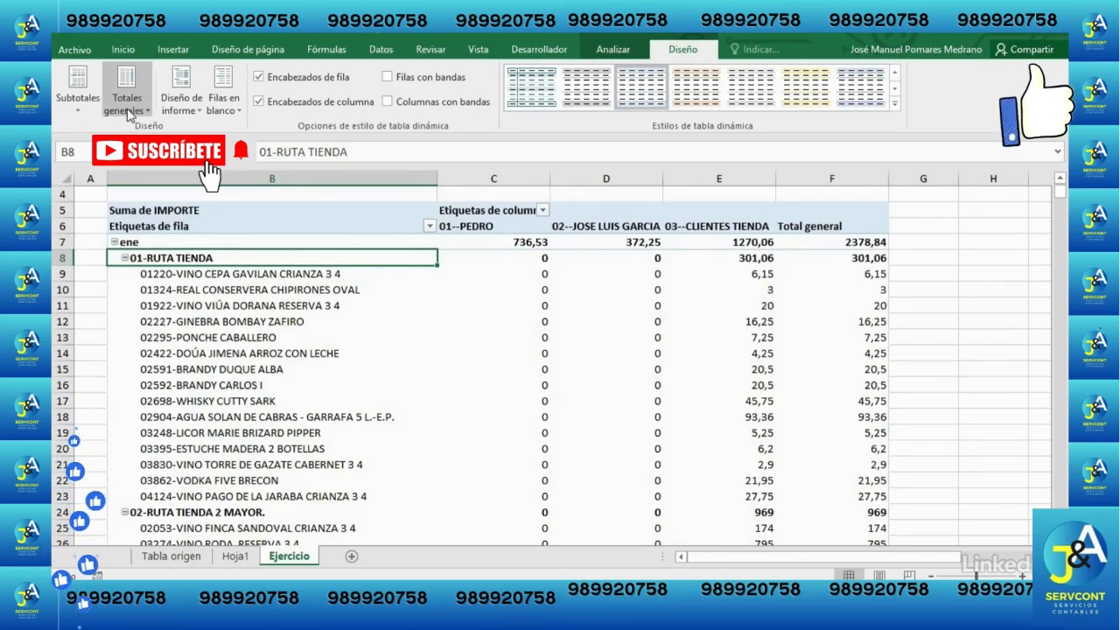
Step: Turn off grand totals for both rows and columns and check the end of the pivot table
left_click(130, 114)
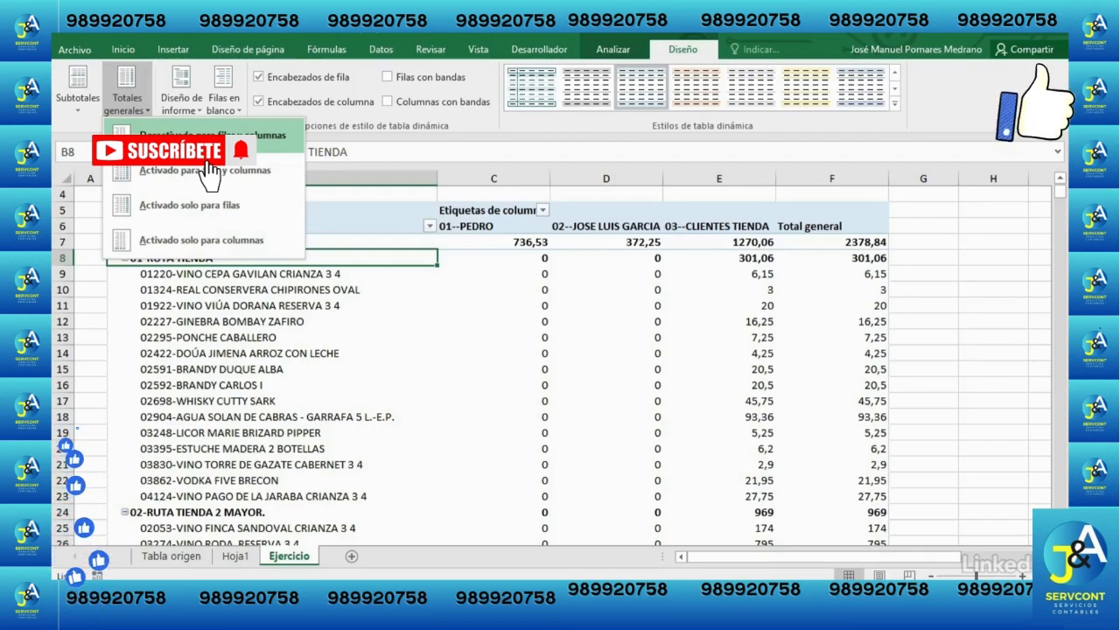
left_click(201, 136)
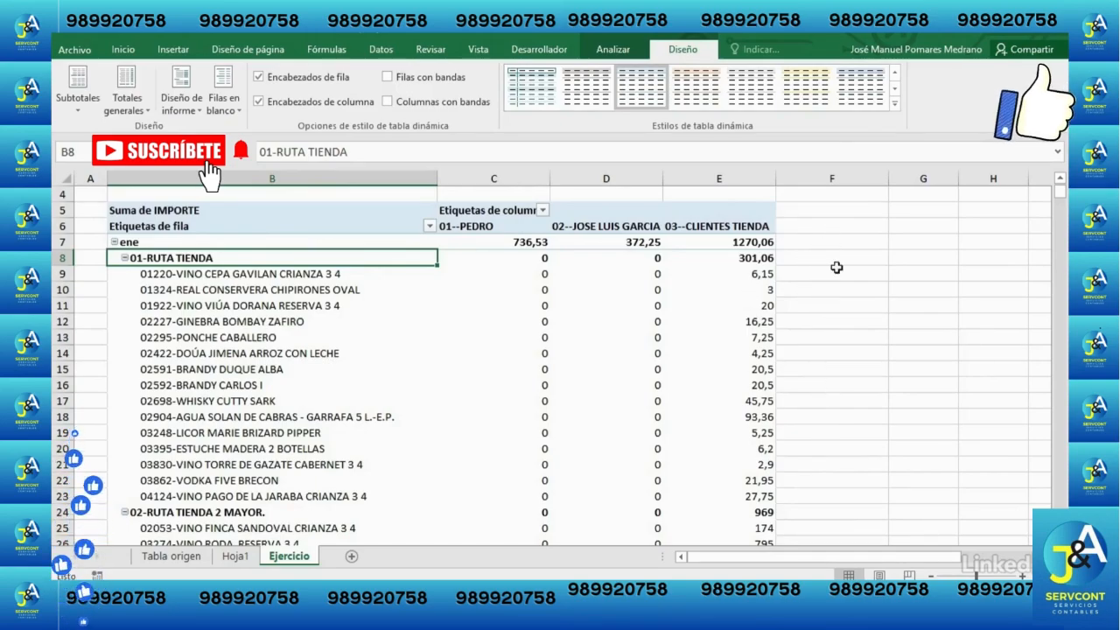
left_click_drag(1059, 210, 1058, 418)
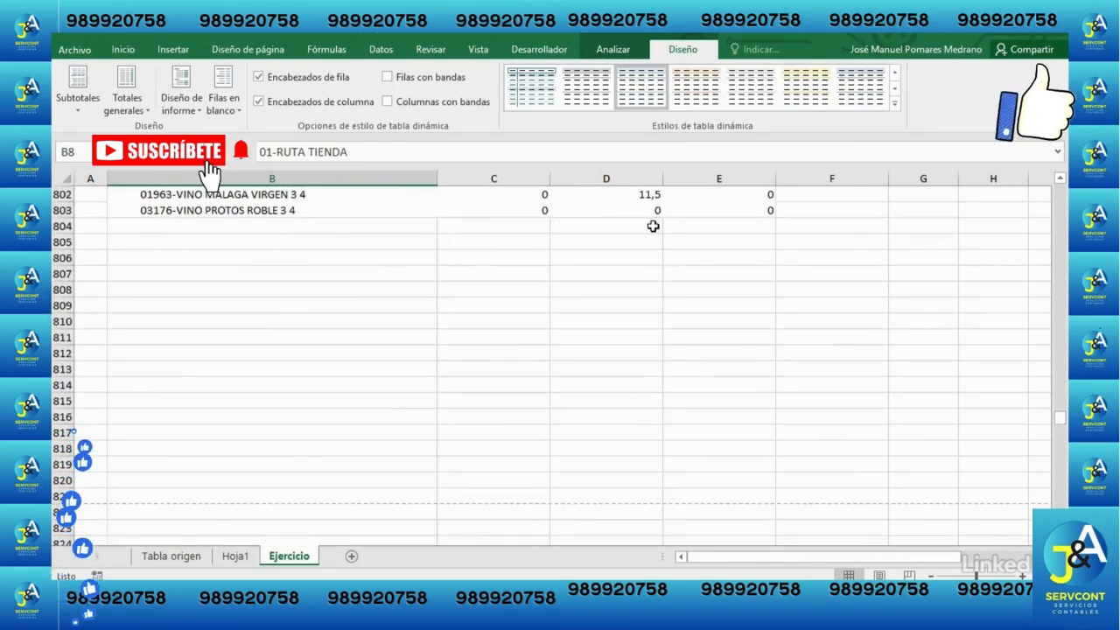
Step: Turn the pivot table's grand totals back on for rows and columns, and limit them to columns only
left_click_drag(1059, 418, 1058, 189)
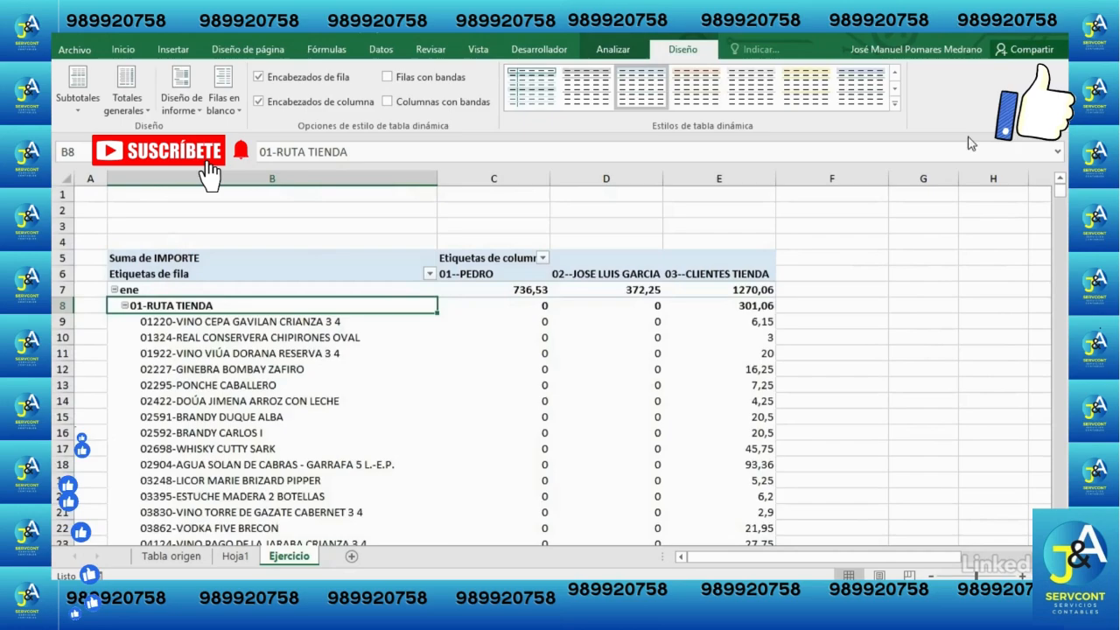
left_click(141, 112)
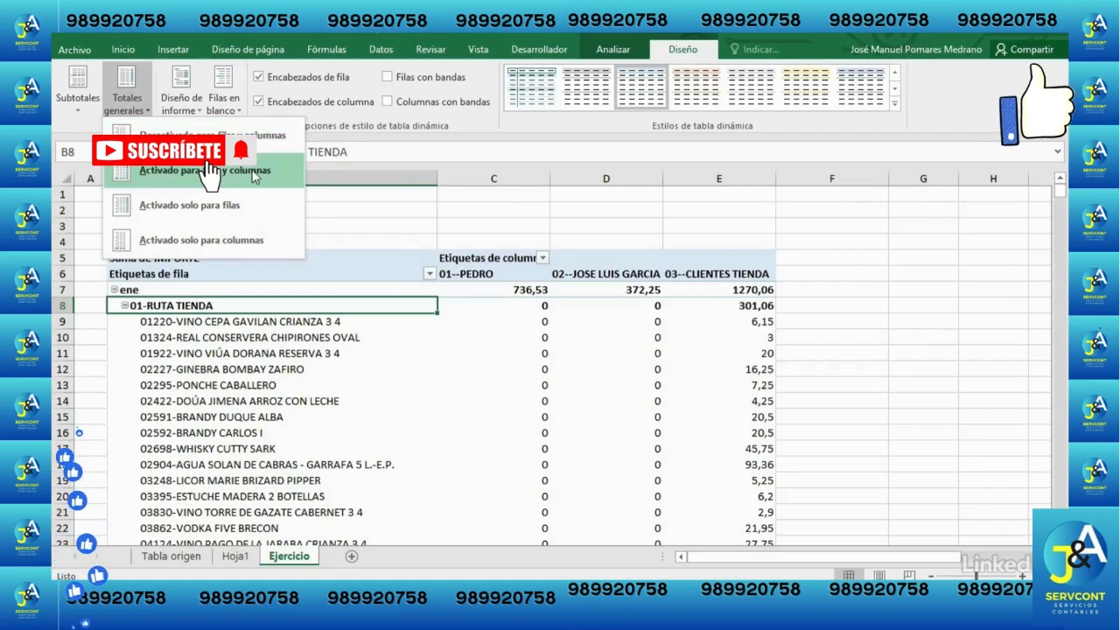
left_click(253, 175)
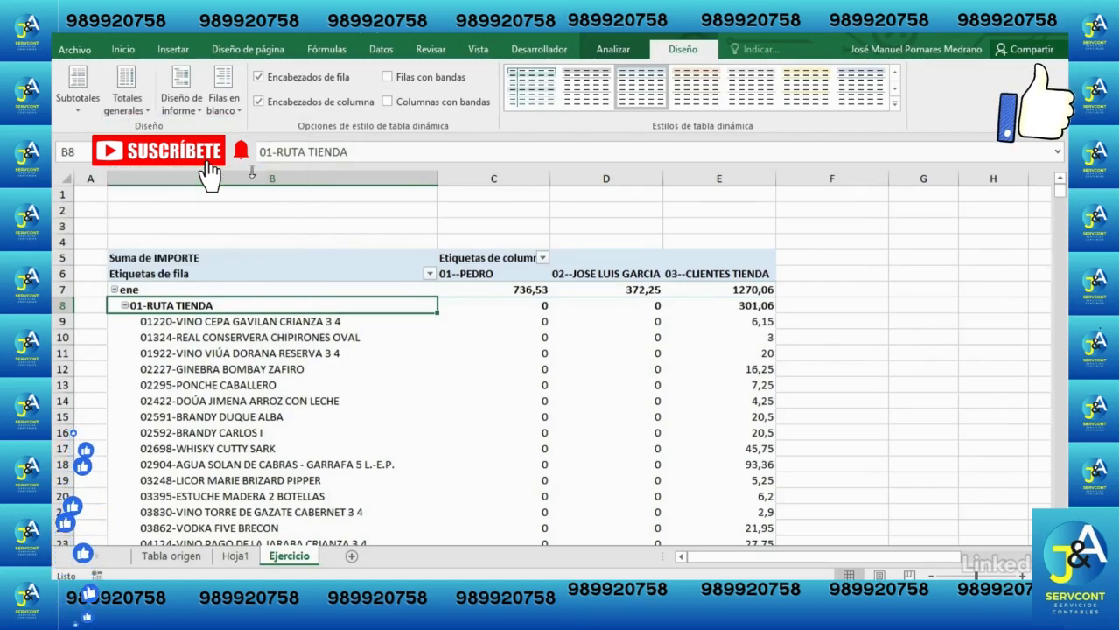
left_click(127, 98)
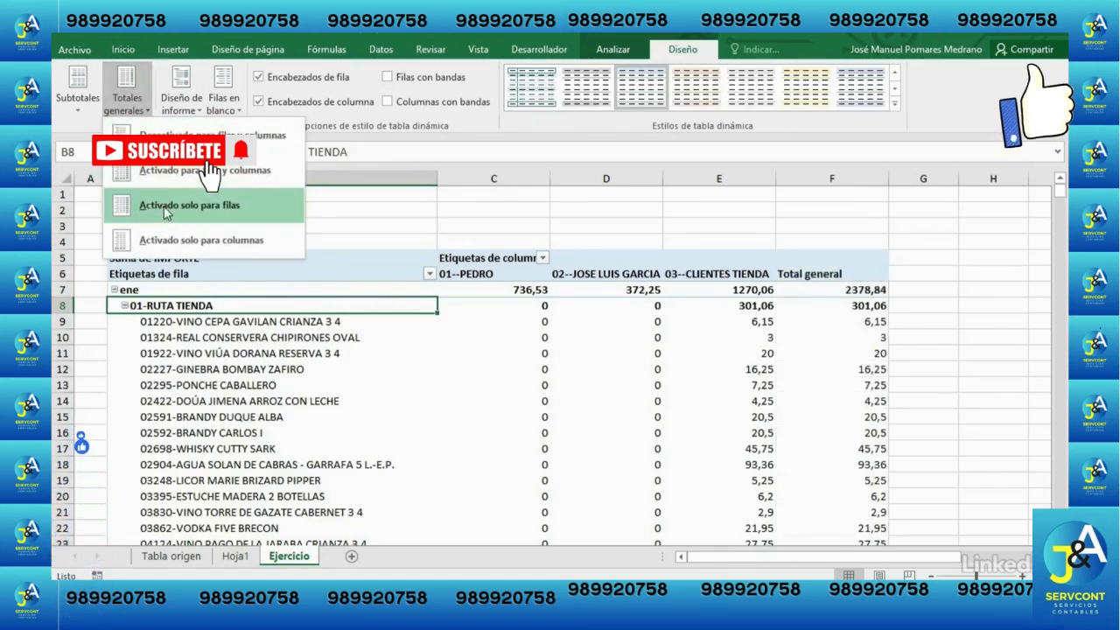
left_click(238, 248)
Step: Select the Etiquetas de fila header in B6 and show the pivot table report in compact form
left_click(125, 51)
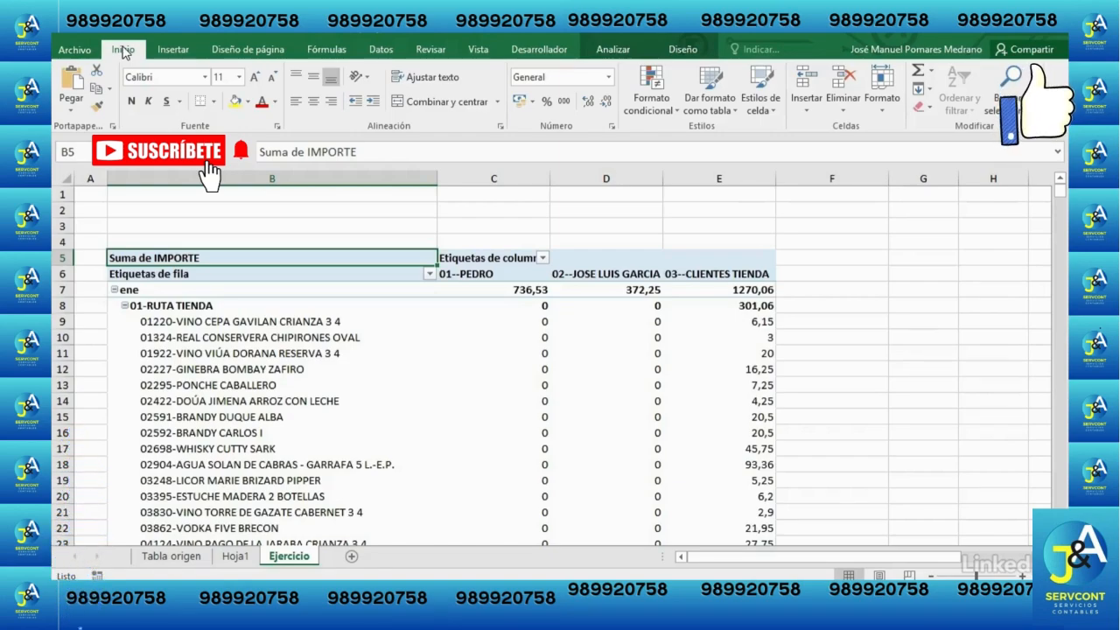
left_click(309, 274)
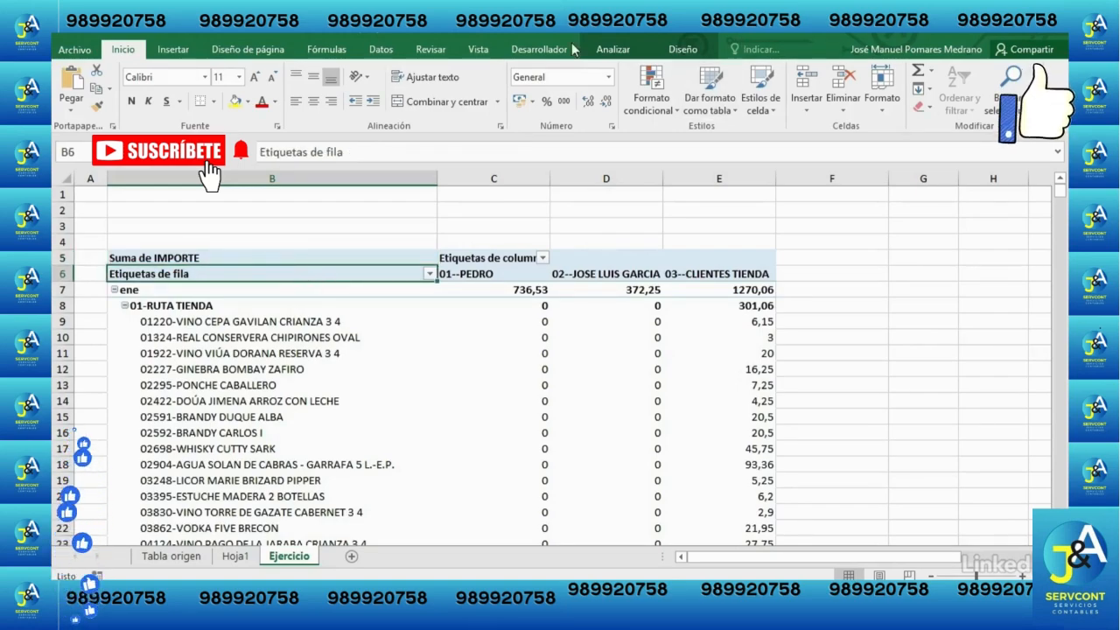
left_click(684, 50)
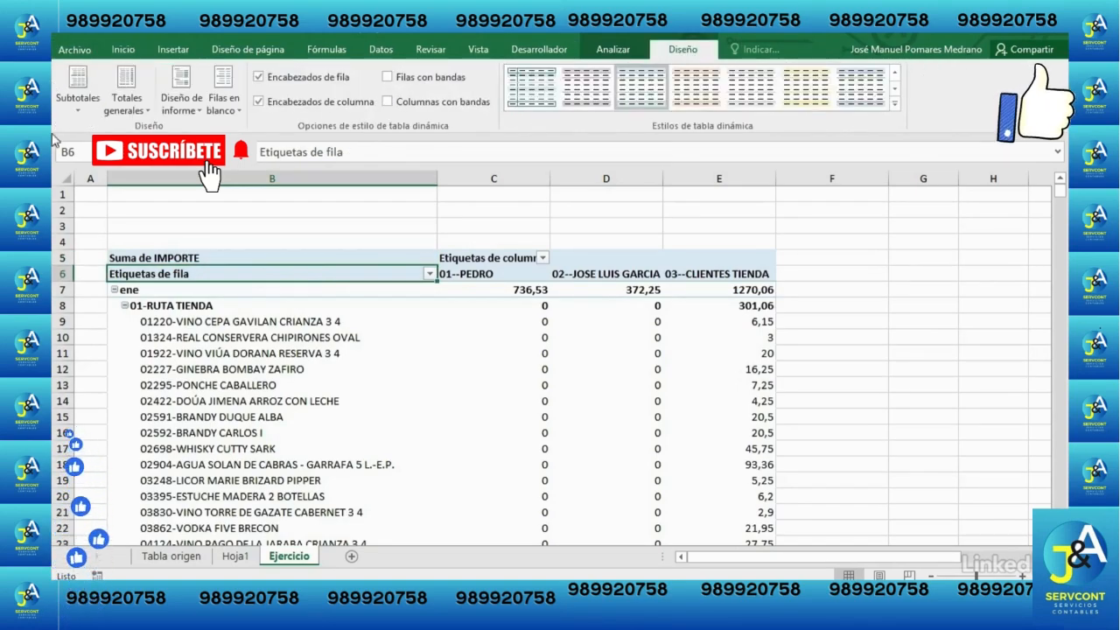
left_click(188, 113)
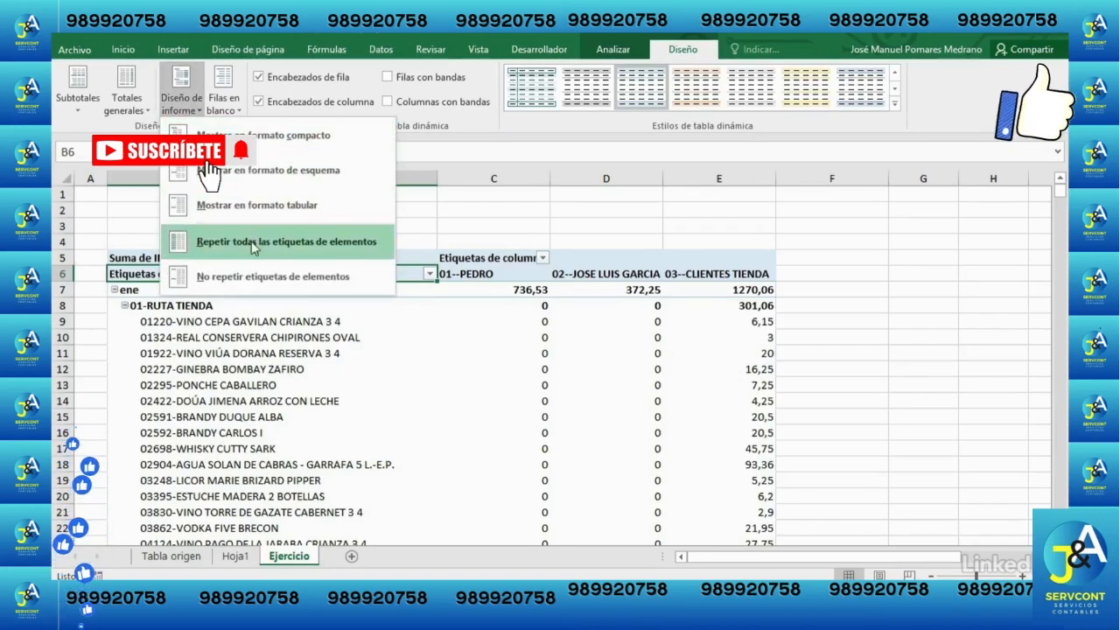
left_click(288, 138)
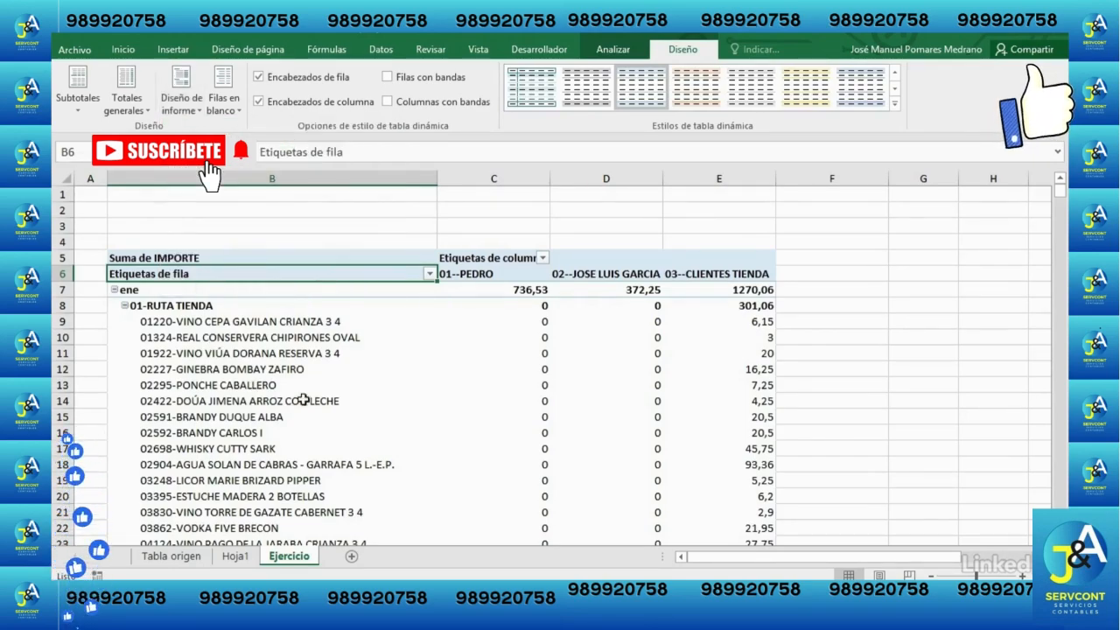
Step: Show the pivot table report in outline form and check how the ene routes and articles are laid out
left_click(179, 103)
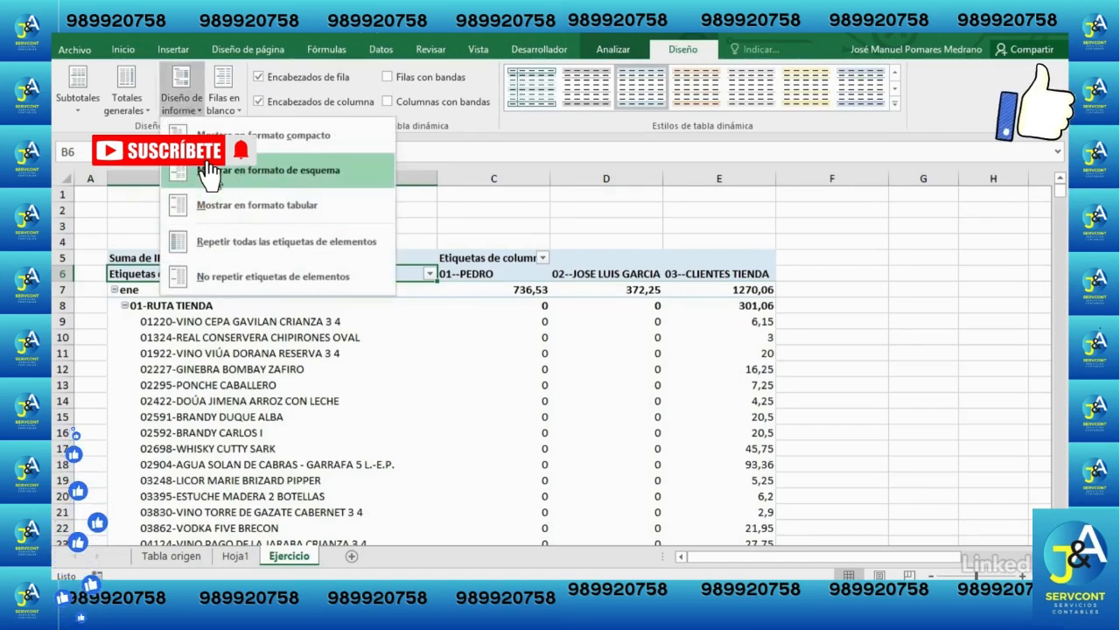
left_click(298, 171)
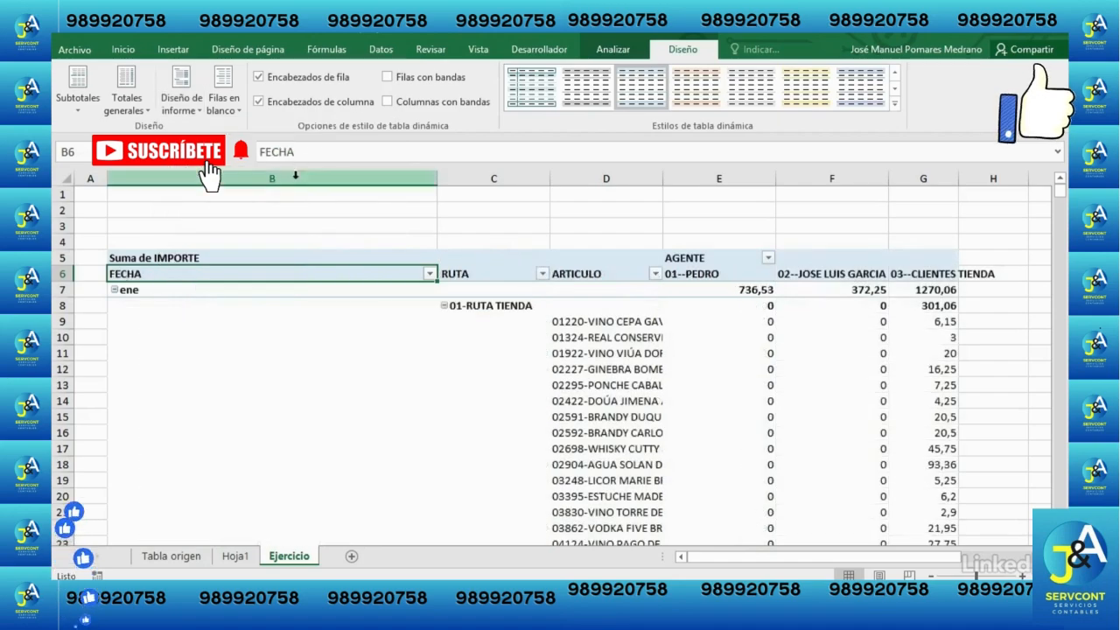
scroll(367, 388, "down", 5)
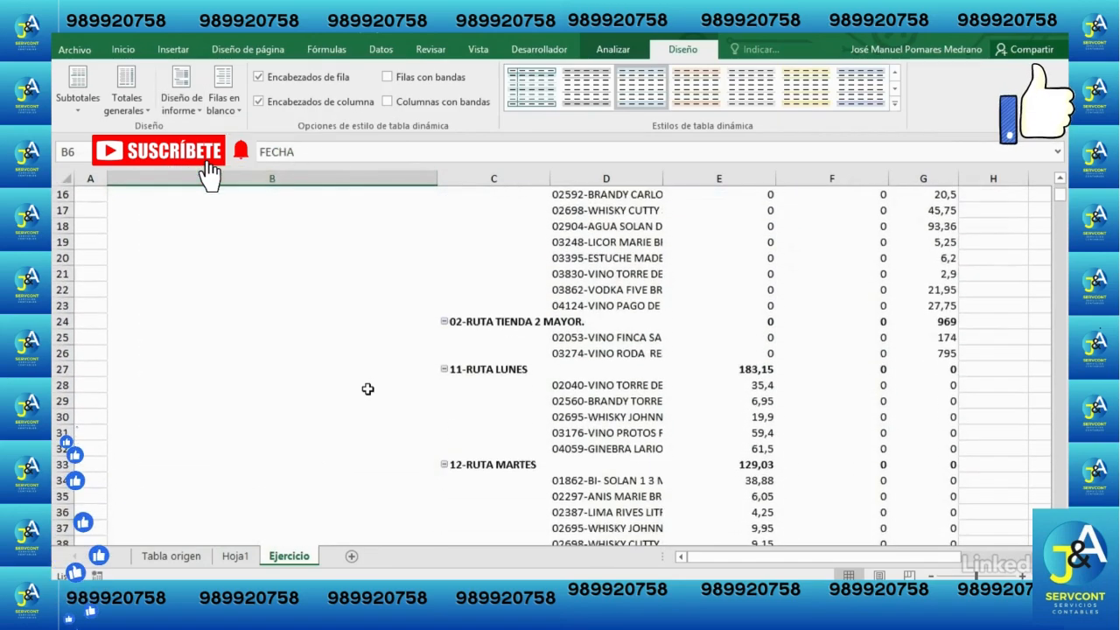
scroll(368, 388, "up", 5)
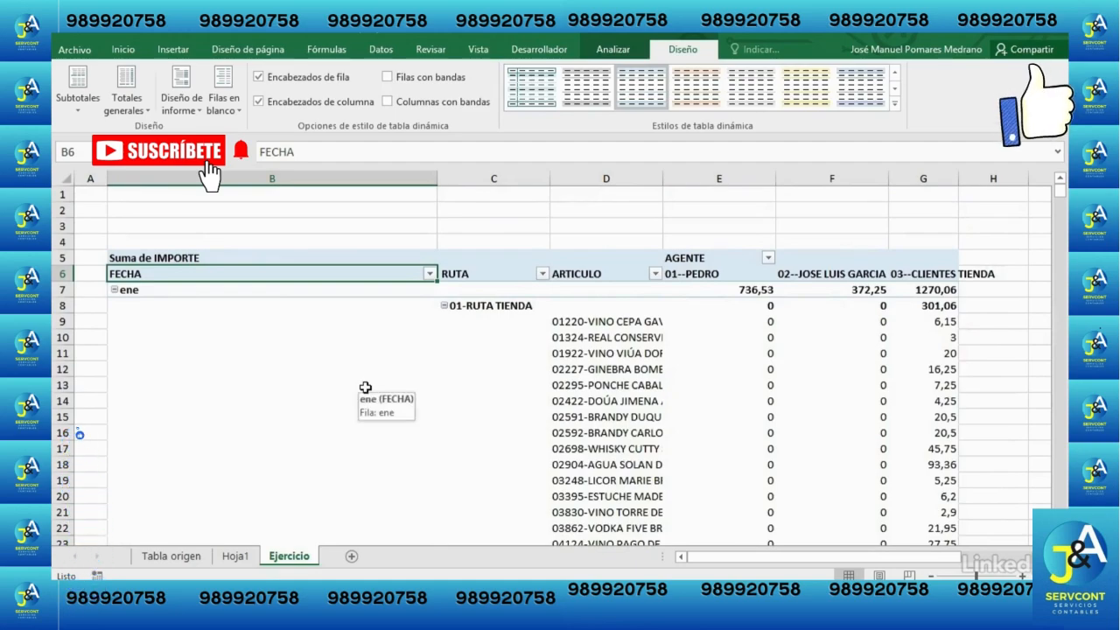
Step: Narrow the FECHA column and widen the ARTICULO and 03--CLIENTES TIENDA columns to fit their contents
left_click_drag(437, 180, 238, 253)
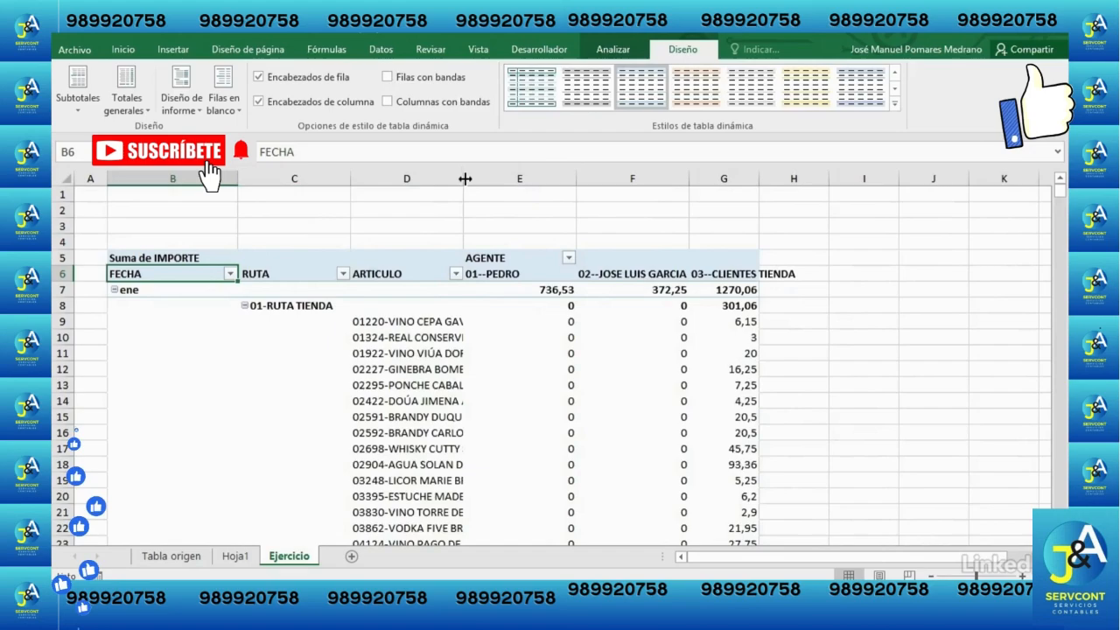
left_click_drag(464, 179, 620, 237)
left_click_drag(918, 187, 963, 187)
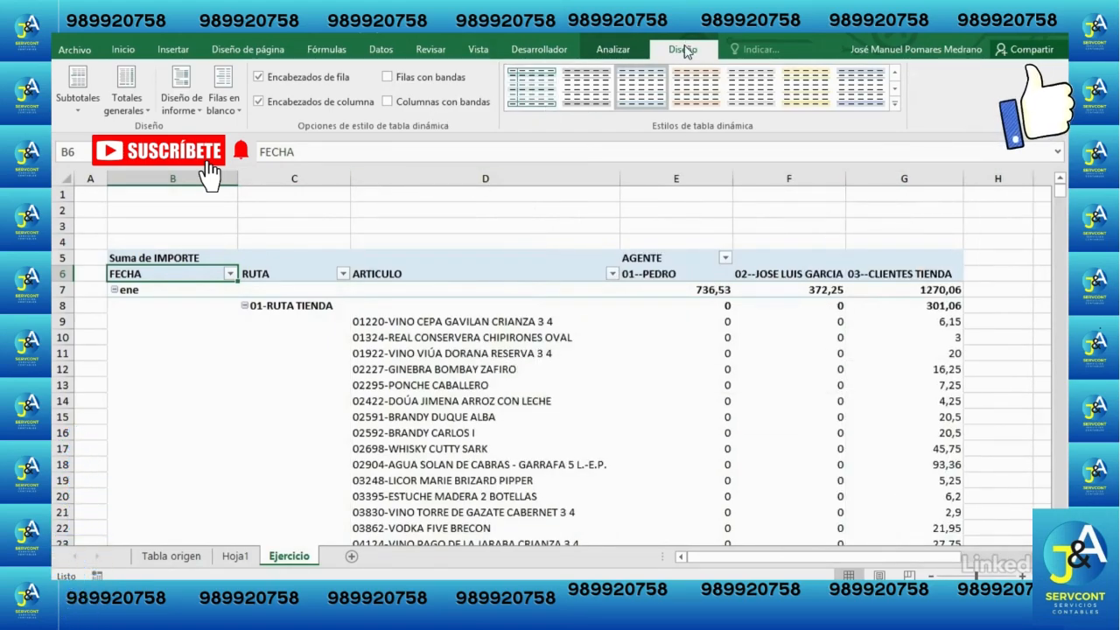
Step: Show the pivot table report in tabular form and widen the RUTA column so the route names fit
left_click(179, 112)
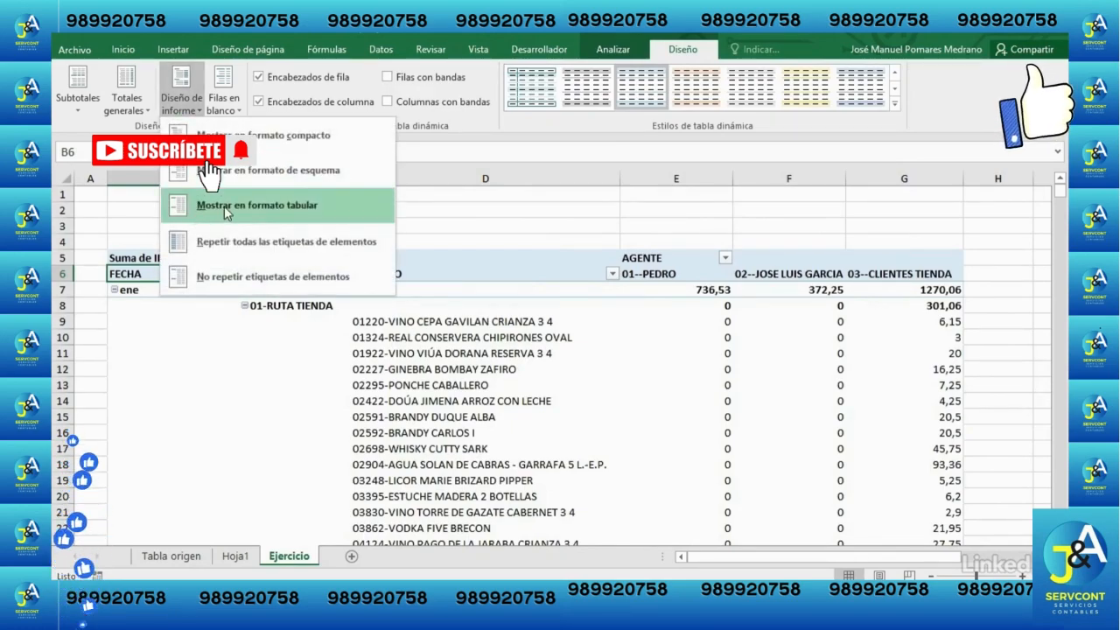
left_click(225, 206)
scroll(263, 375, "down", 4)
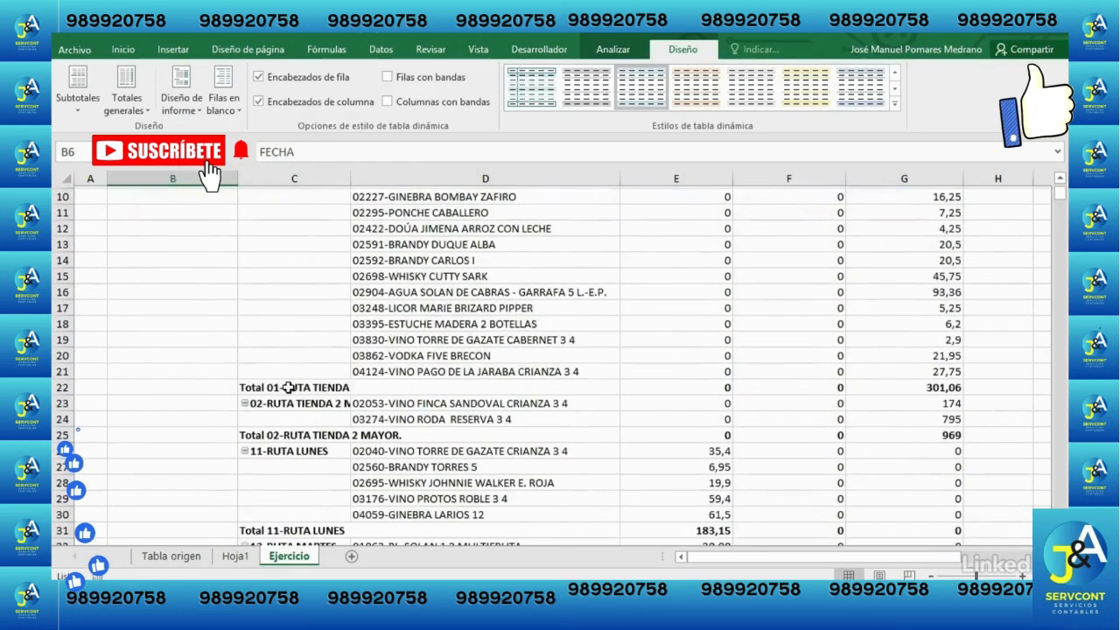
scroll(288, 387, "up", 4)
left_click_drag(350, 179, 422, 179)
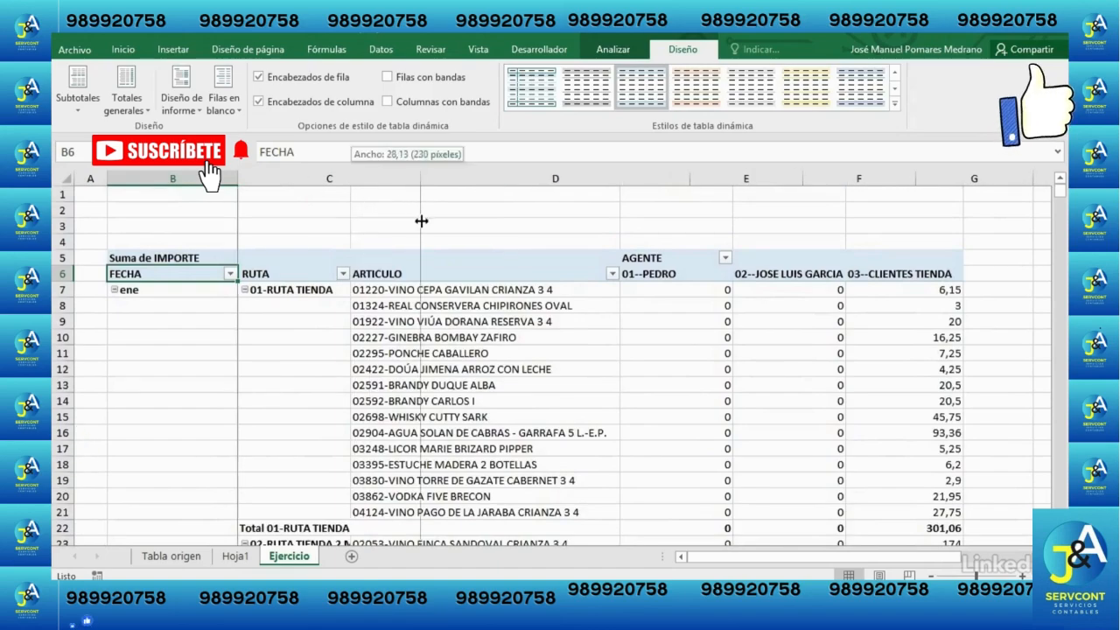
scroll(411, 350, "down", 4)
scroll(411, 350, "up", 4)
scroll(183, 96, "up", 2)
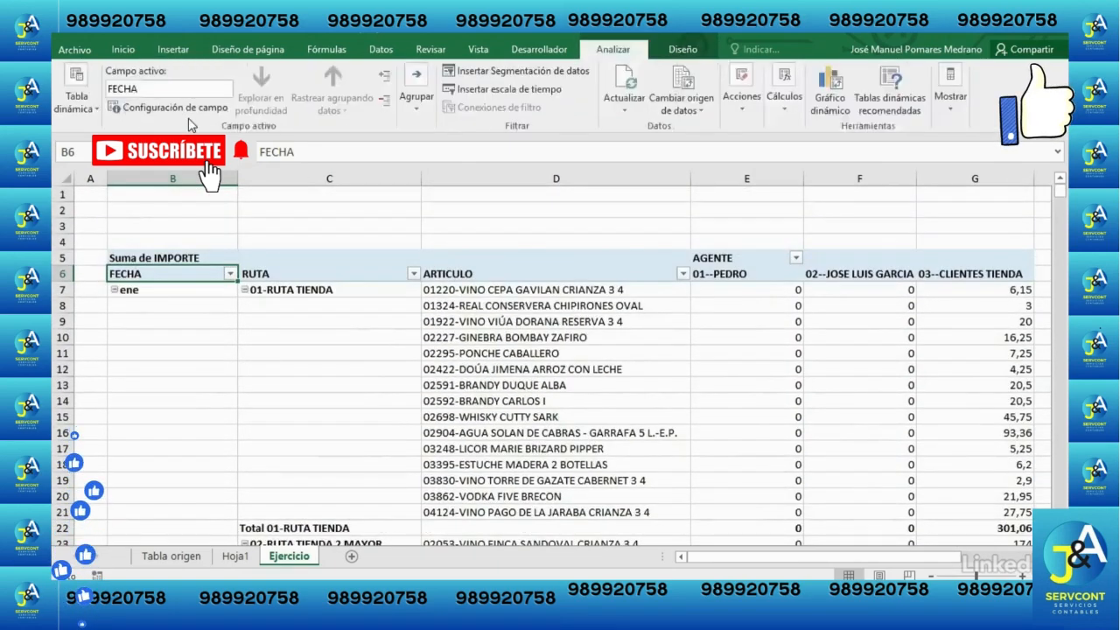
scroll(559, 87, "down", 2)
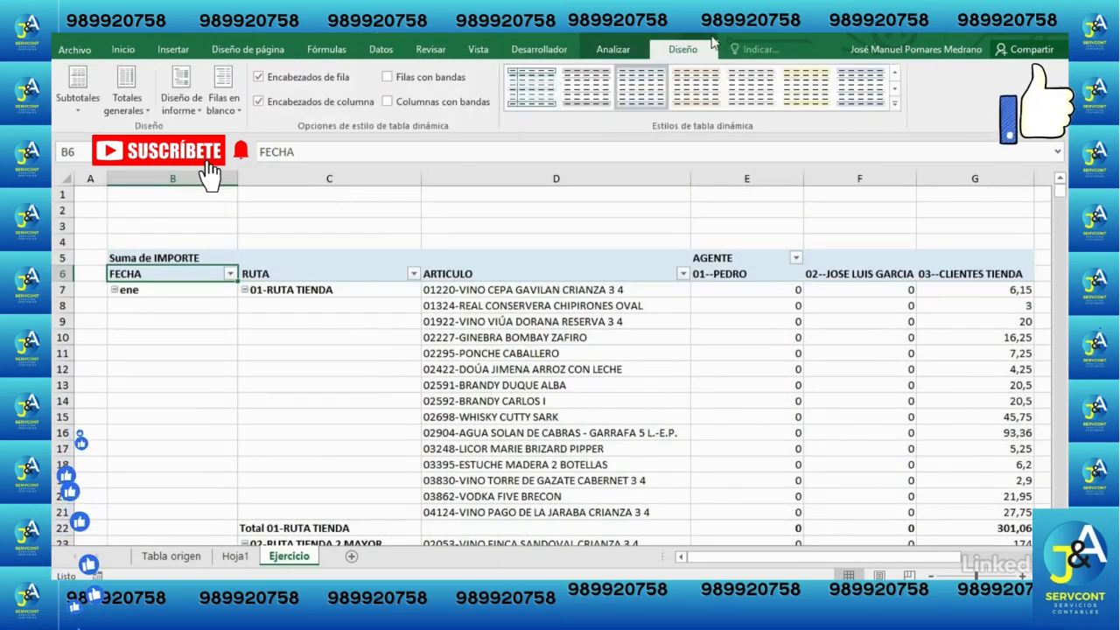
Step: Repeat all item labels in the report and check the labels down the FECHA and RUTA columns
left_click(200, 110)
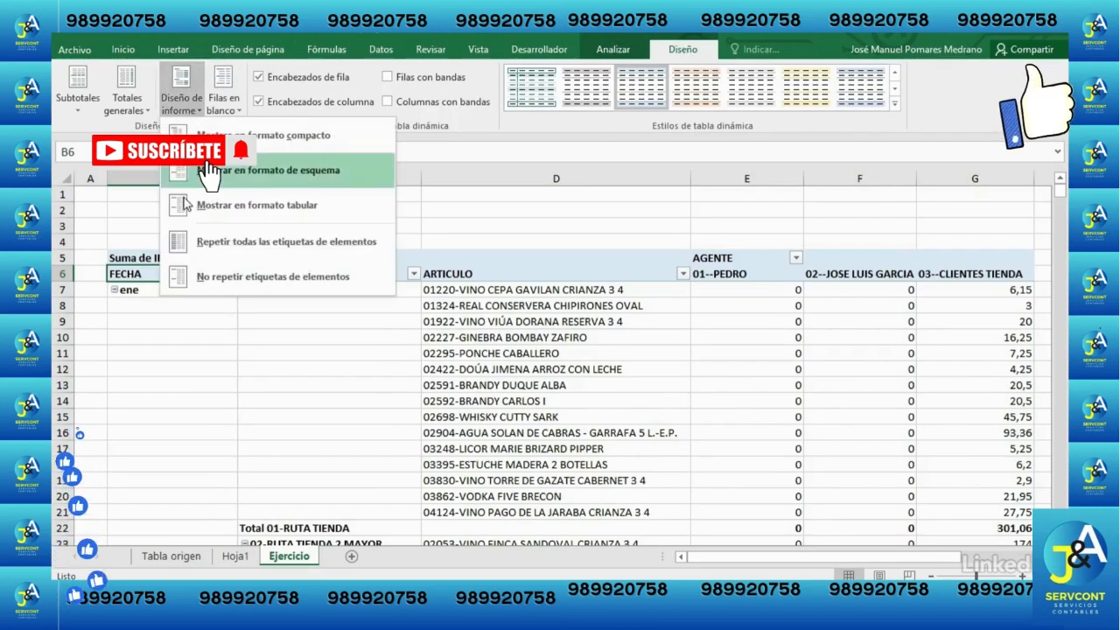
left_click(227, 250)
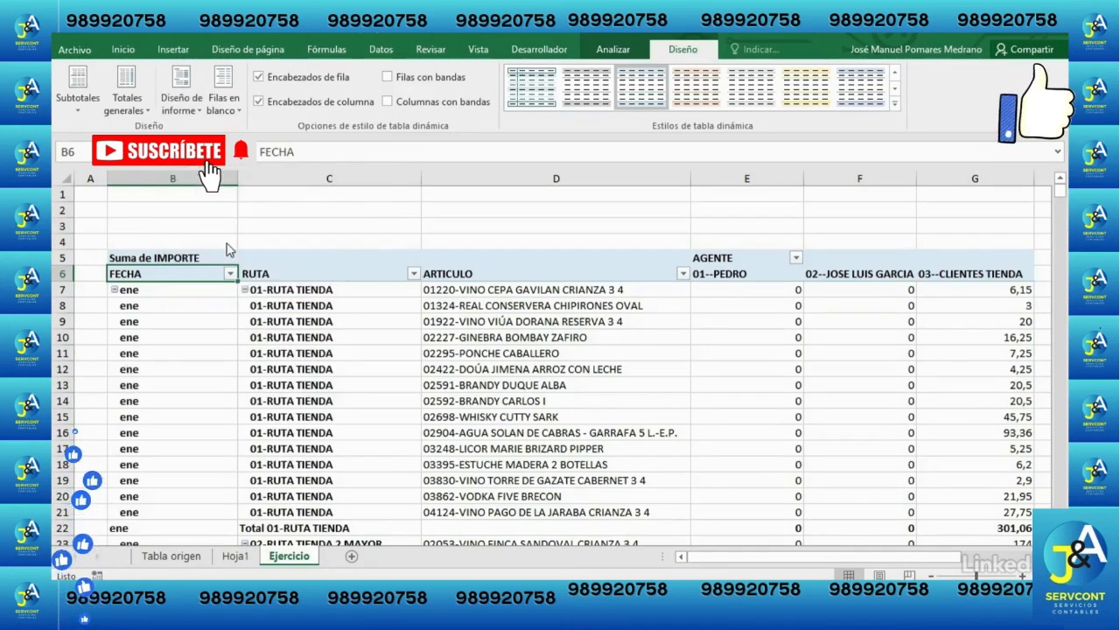
left_click(324, 291)
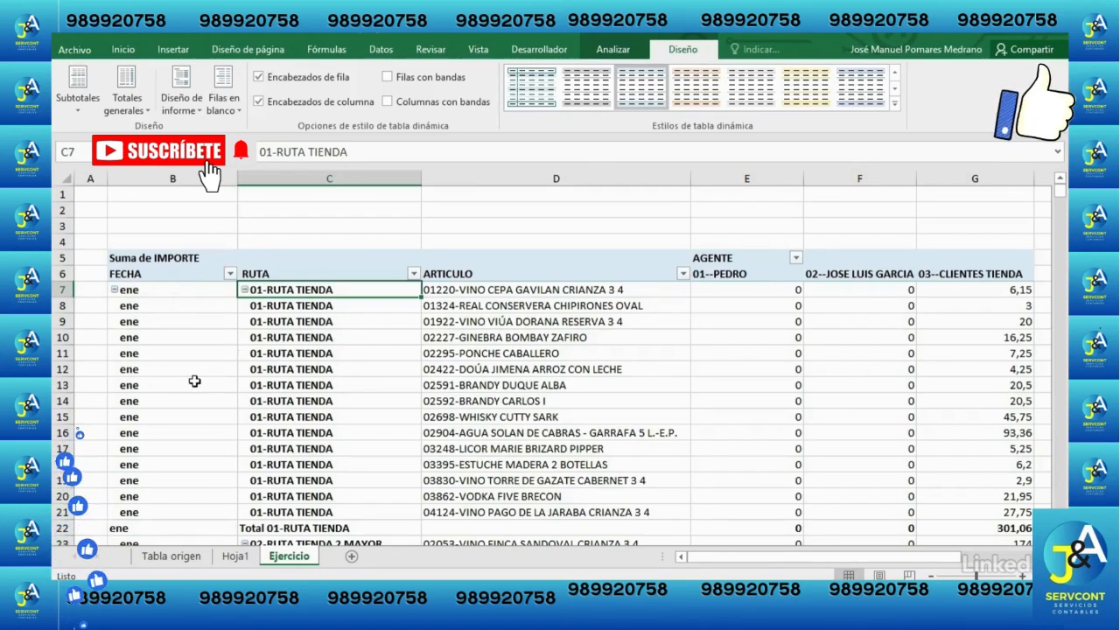
left_click(171, 306)
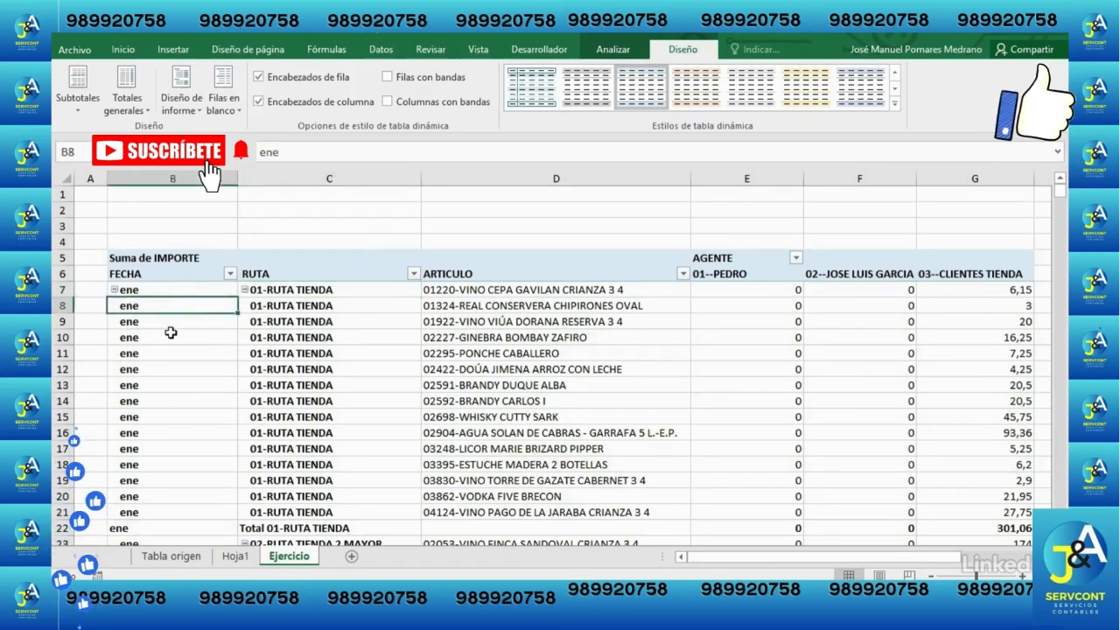
left_click(172, 337)
scroll(172, 391, "down", 3)
scroll(172, 391, "up", 3)
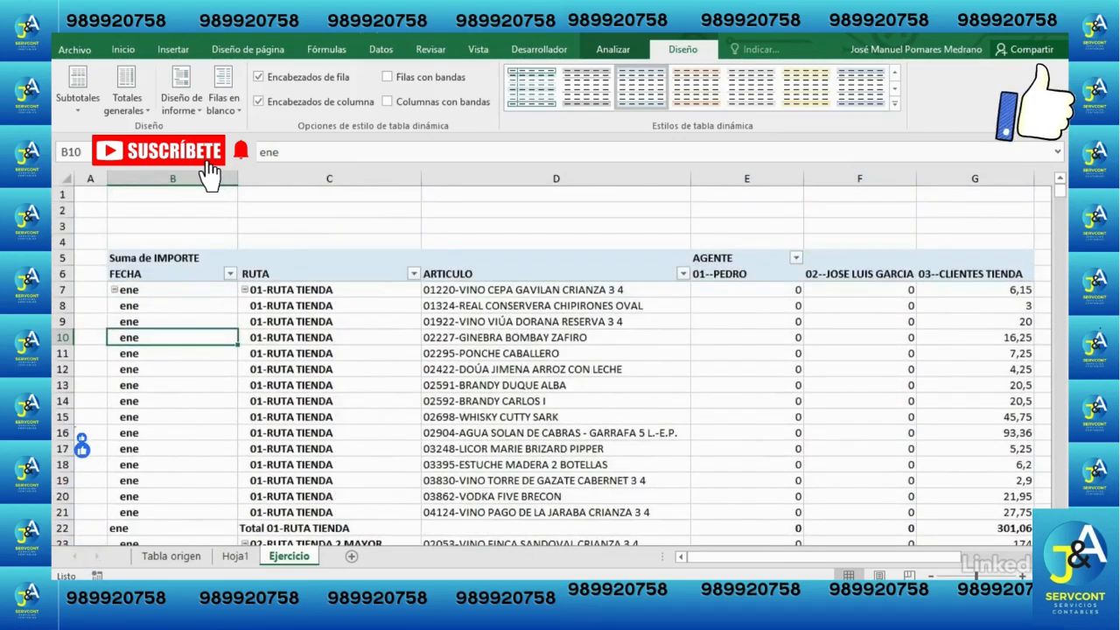
Step: Stop repeating item labels, return the report to compact form and check the 01-RUTA TIENDA group
left_click(180, 92)
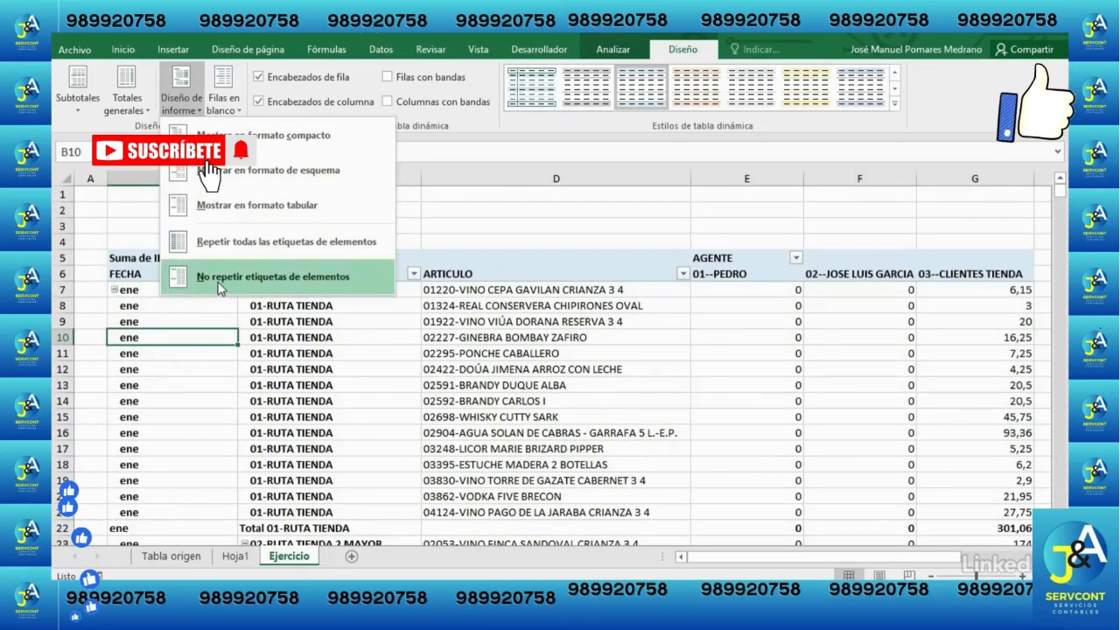
left_click(261, 278)
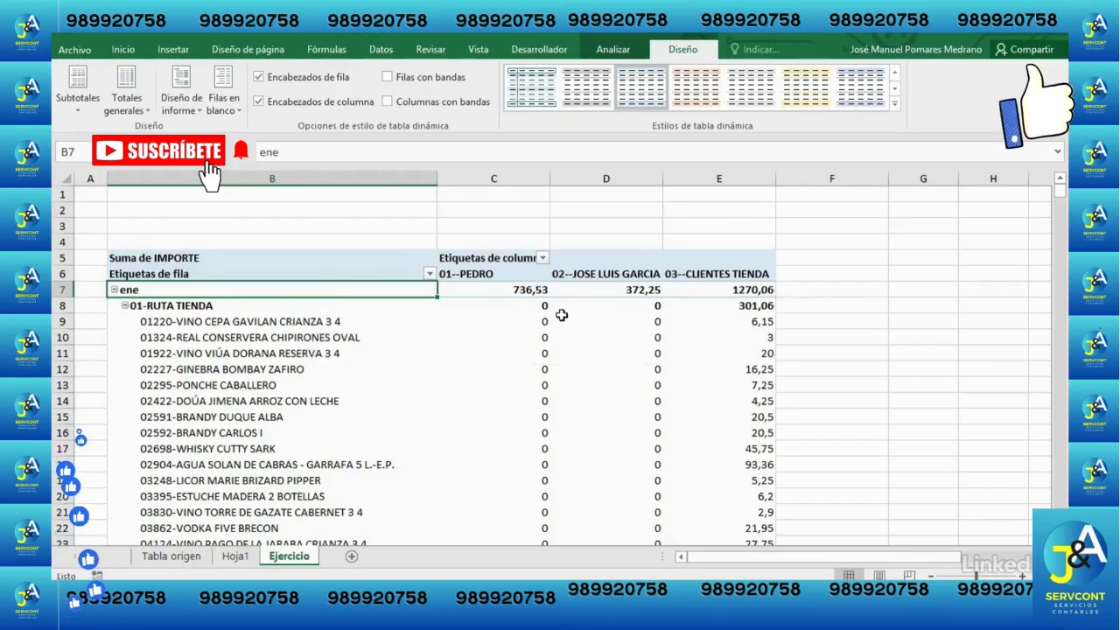
scroll(607, 323, "down", 2)
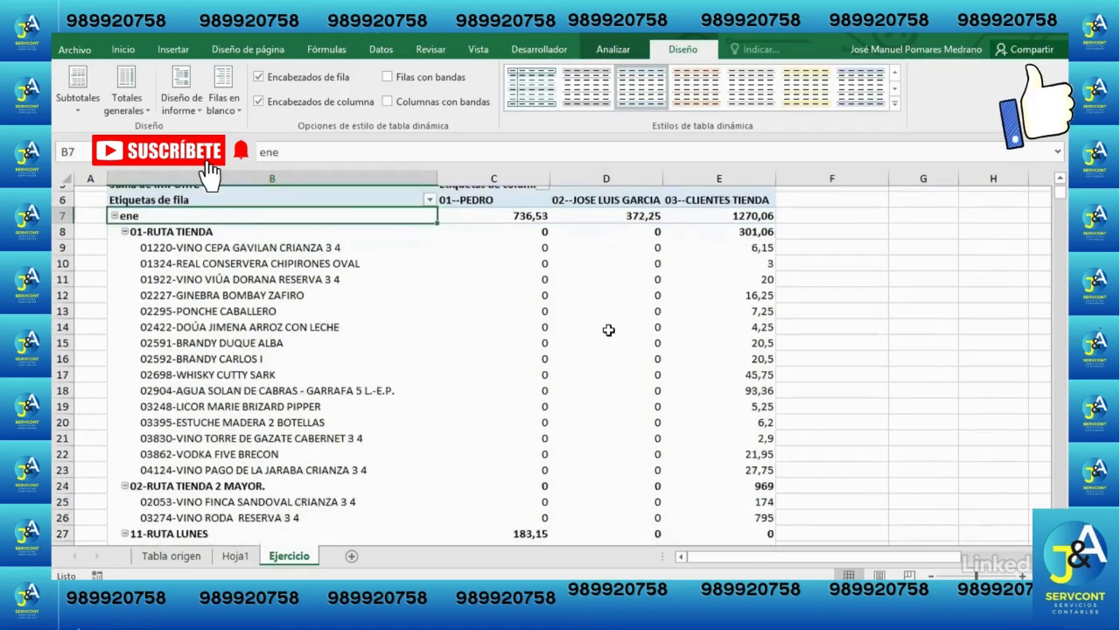
scroll(560, 326, "up", 2)
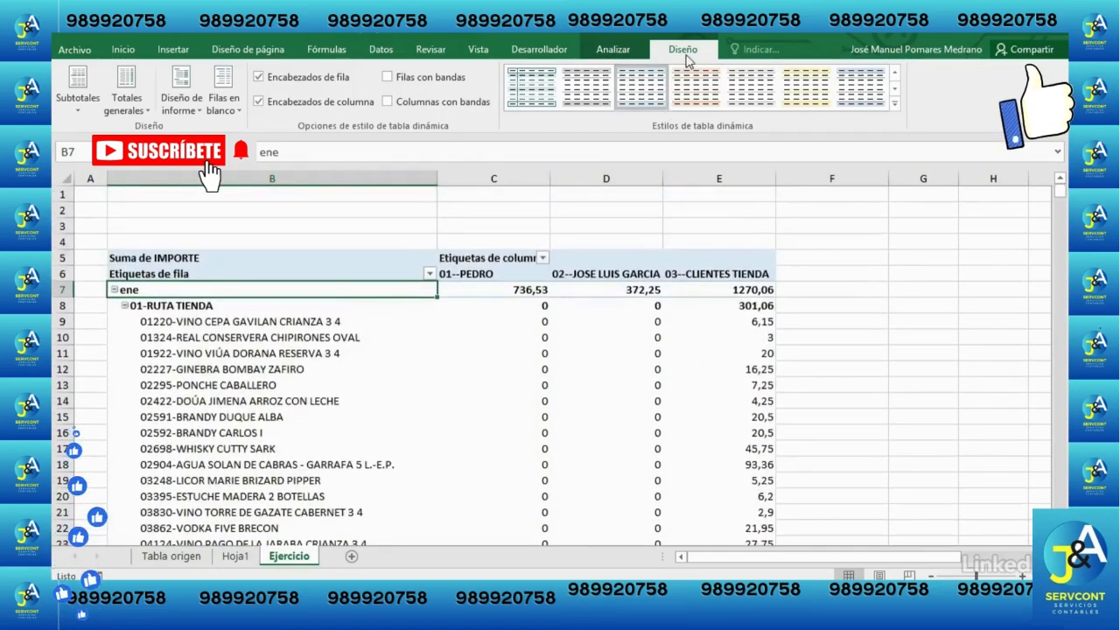
Step: Browse the Claro, Medio and Oscuro pivot table styles and apply the blue style from the first row of Oscuro
left_click(895, 104)
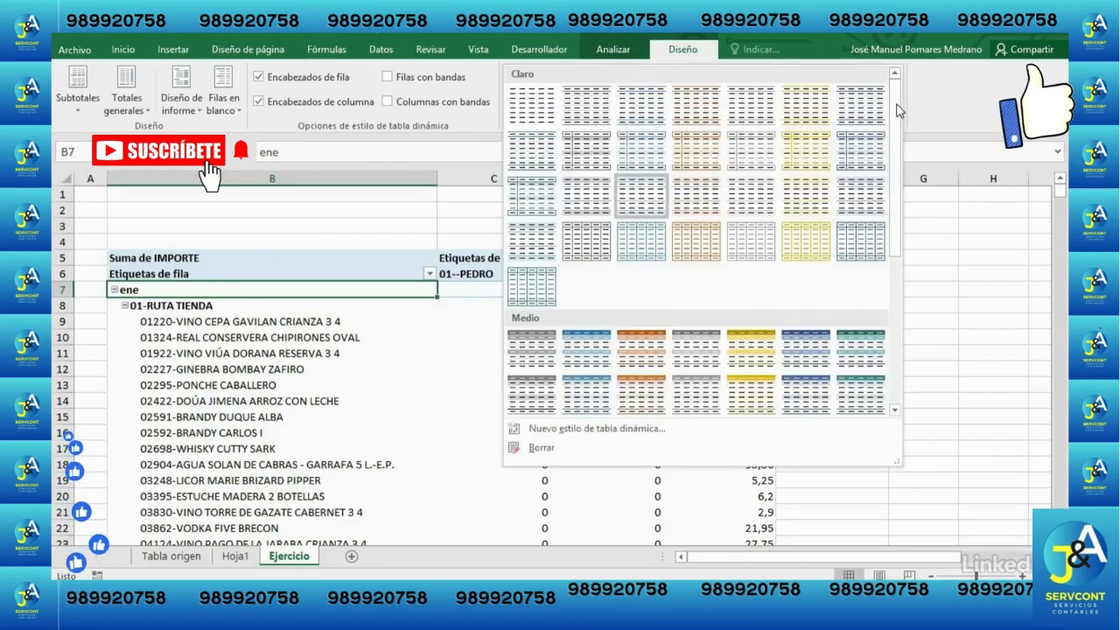
mouse_move(897, 111)
left_mouse_down()
mouse_move(893, 253)
mouse_move(892, 107)
left_mouse_up()
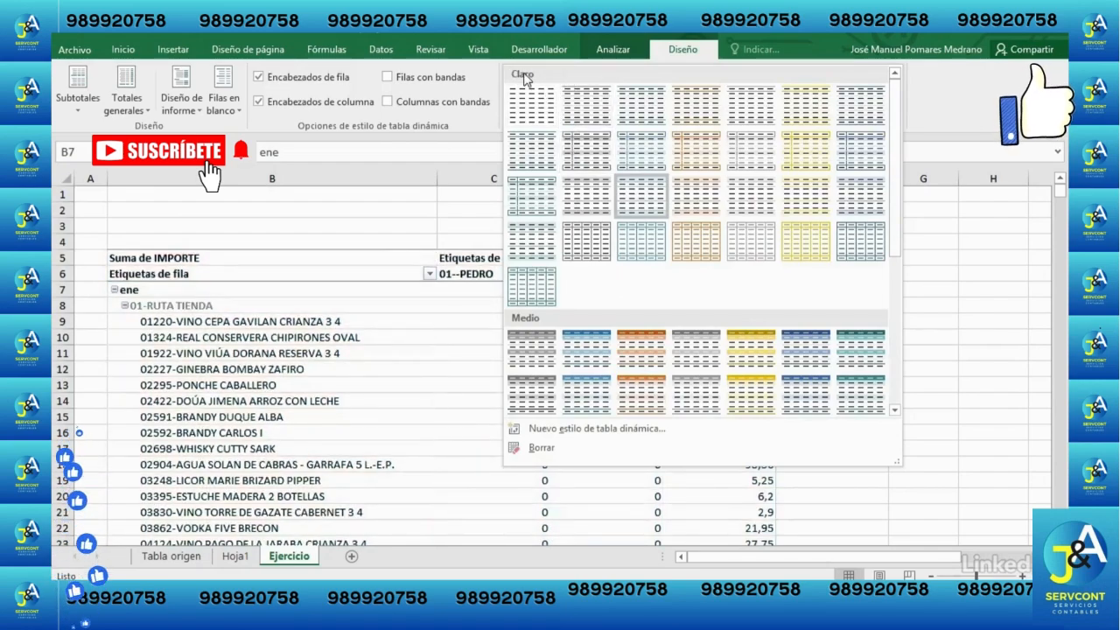
scroll(886, 186, "down", 4)
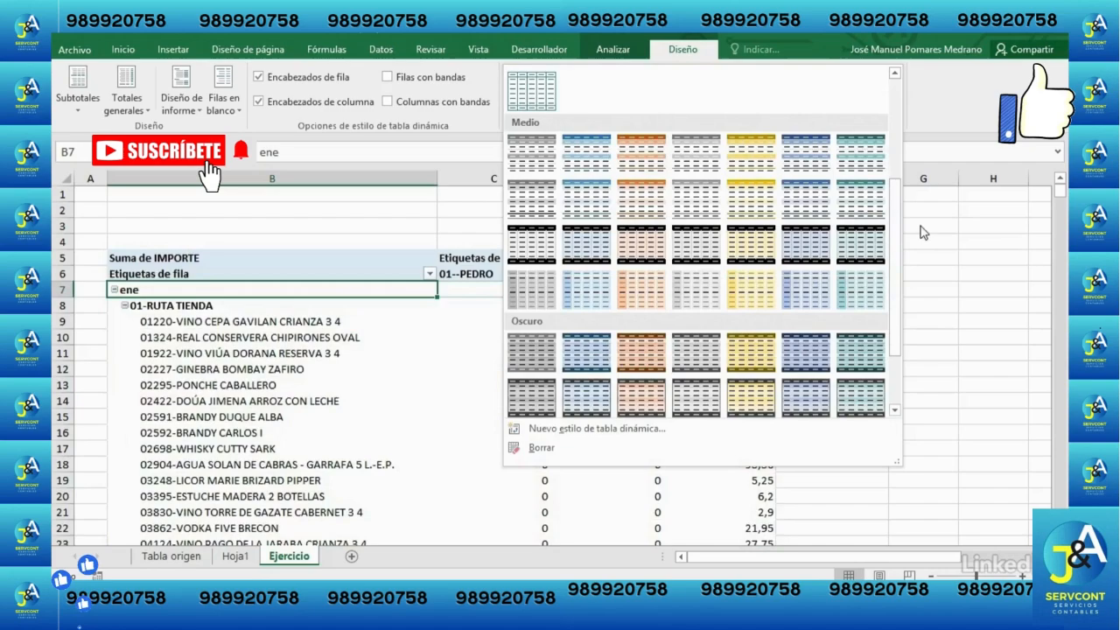
left_click_drag(896, 244, 886, 195)
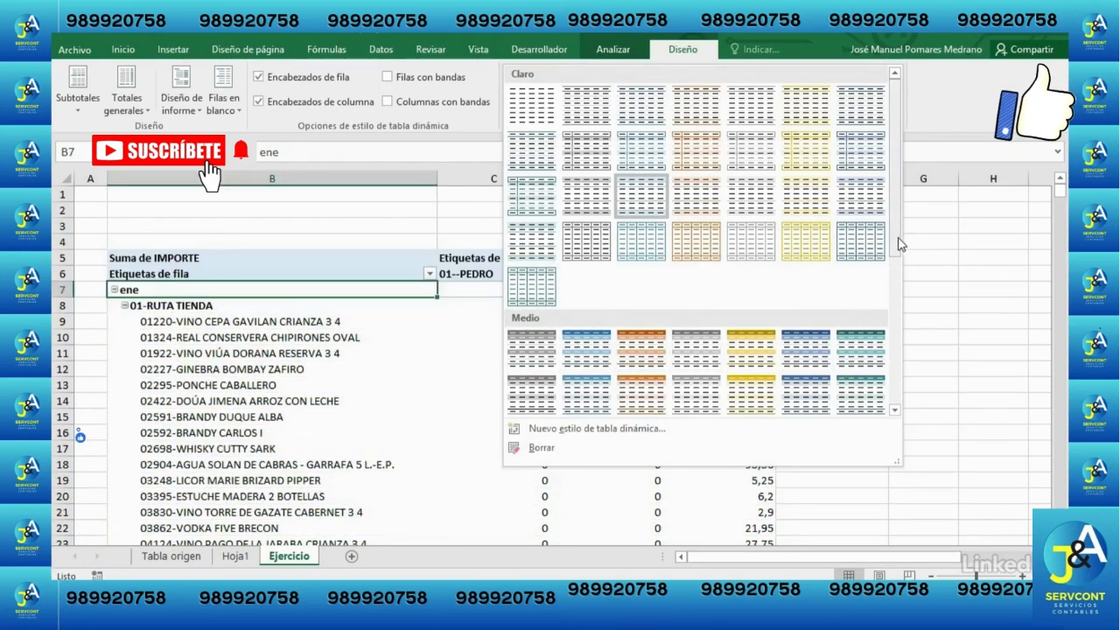
left_click_drag(896, 242, 895, 350)
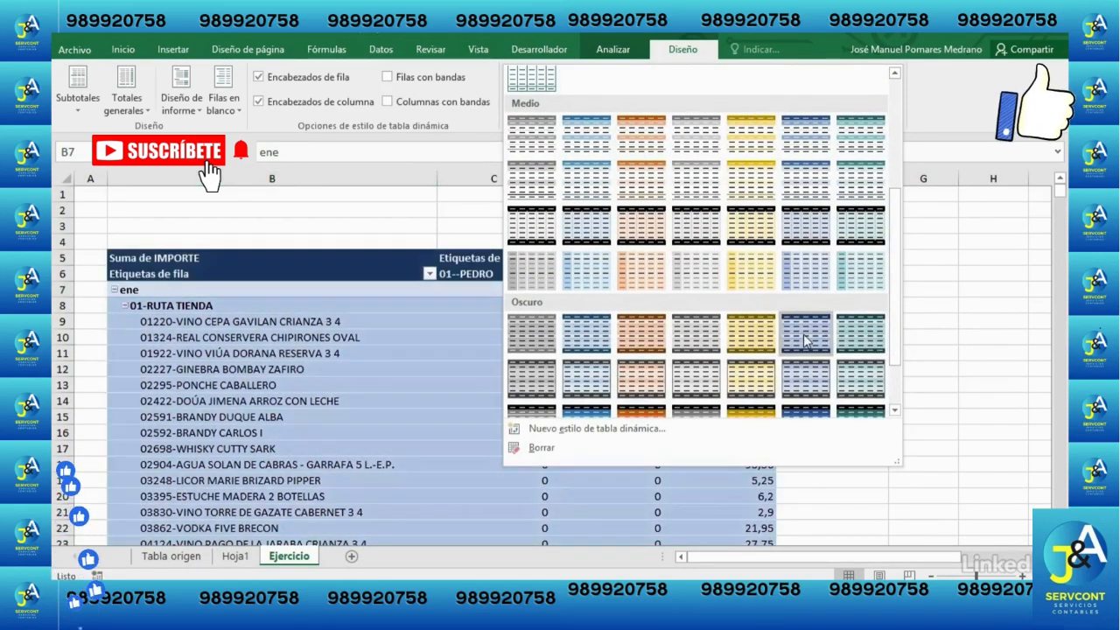
left_click(583, 340)
left_click(318, 355)
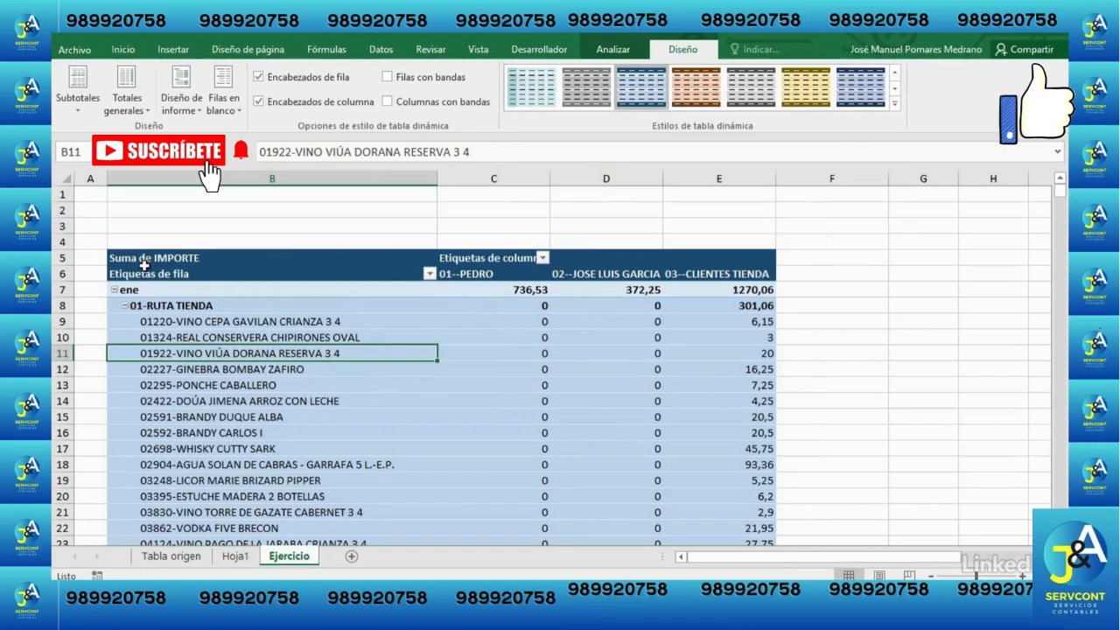
Step: Check the applied style on the ene row, the 01-RUTA TIENDA subgroup, the Suma de IMPORTE header and the value cells
left_click(137, 289)
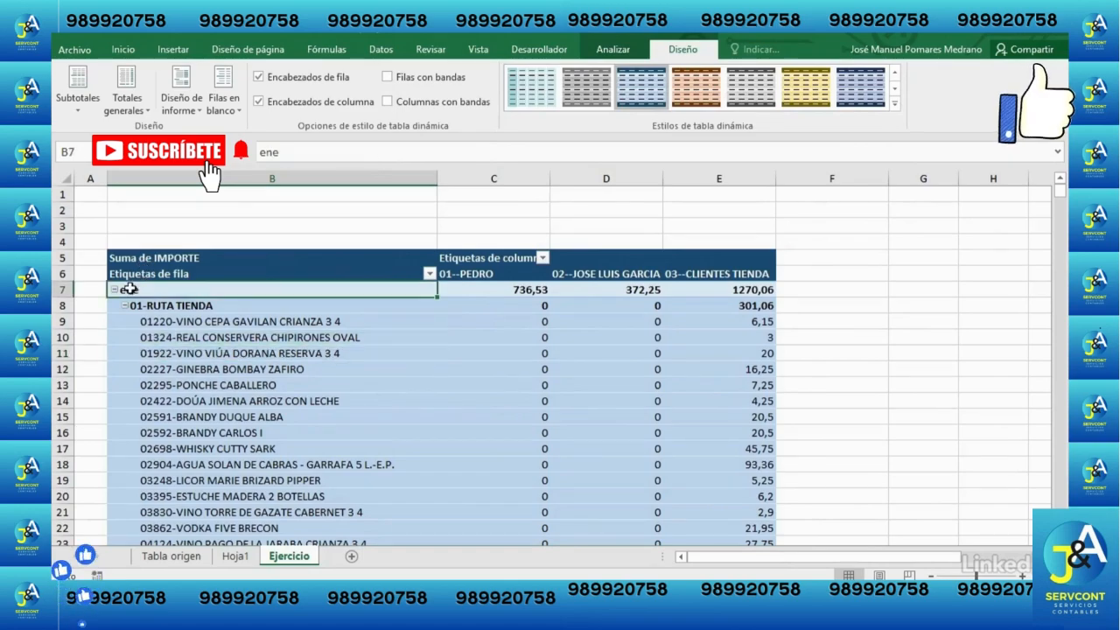
left_click(193, 310)
scroll(243, 357, "down", 4)
scroll(243, 357, "up", 4)
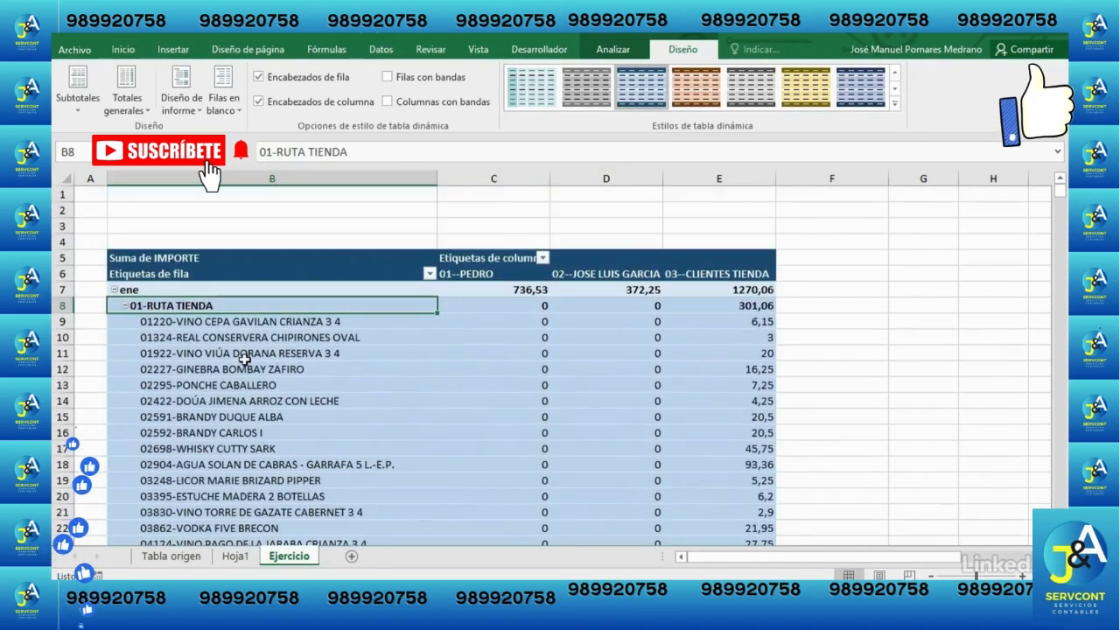
left_click(180, 260)
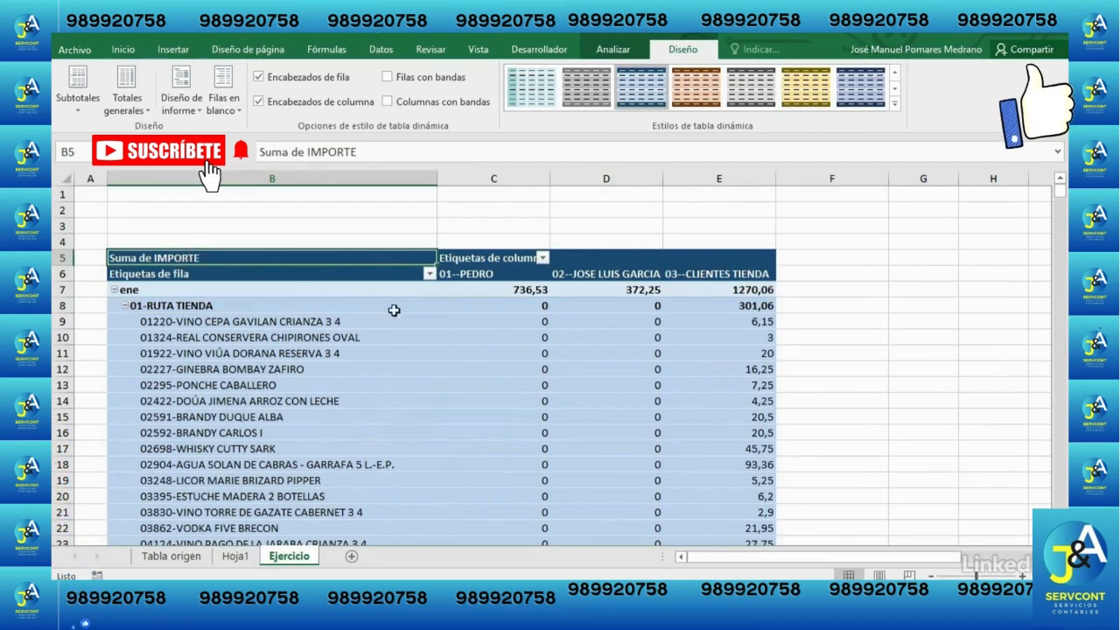
left_click(633, 355)
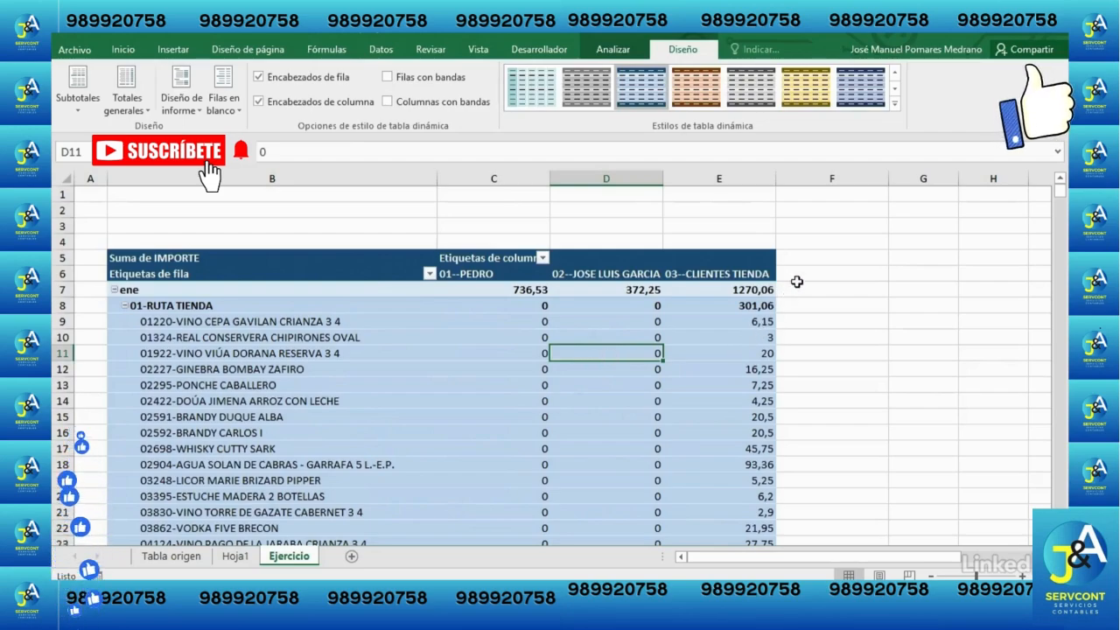
Step: Turn the pivot table's row grand totals back on and check the Total general column down the report
left_click(128, 108)
left_click(188, 170)
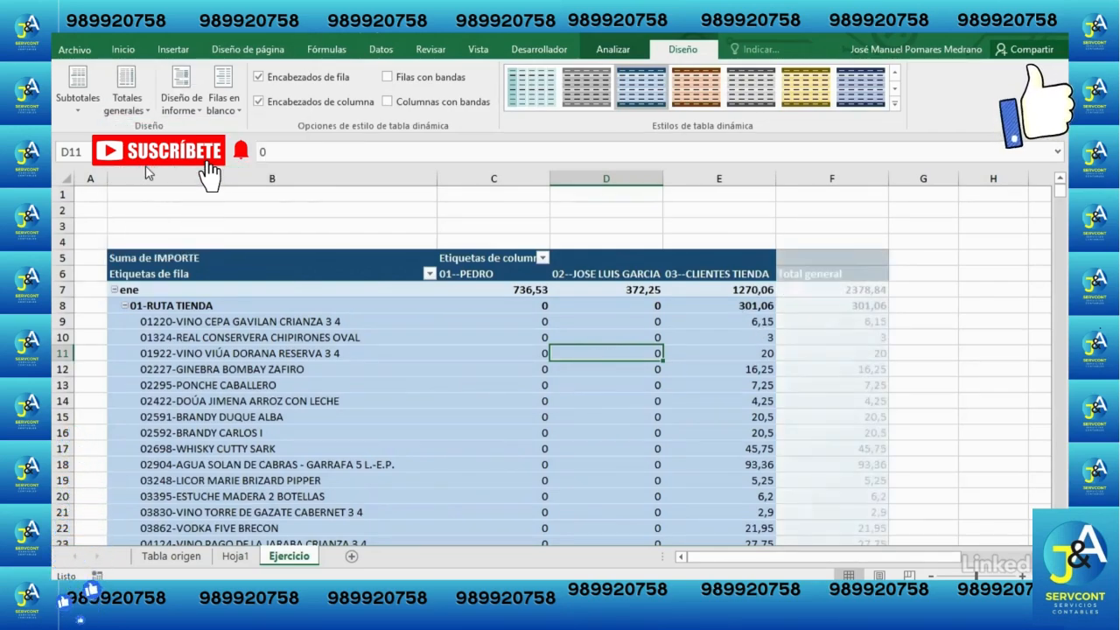
left_click(835, 337)
scroll(837, 338, "down", 3)
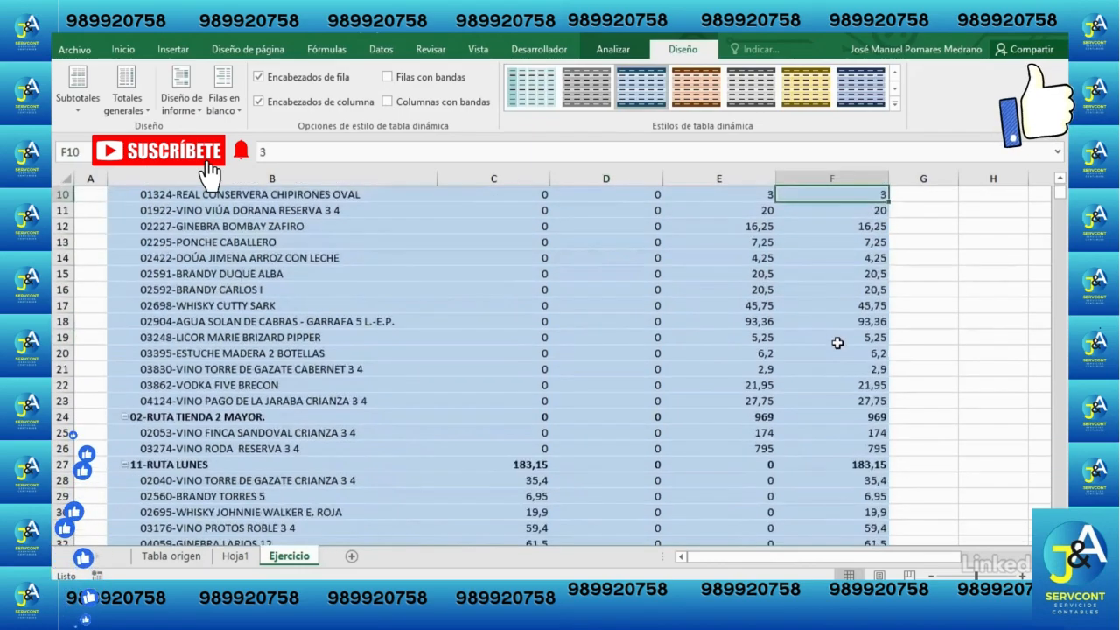
scroll(835, 343, "up", 3)
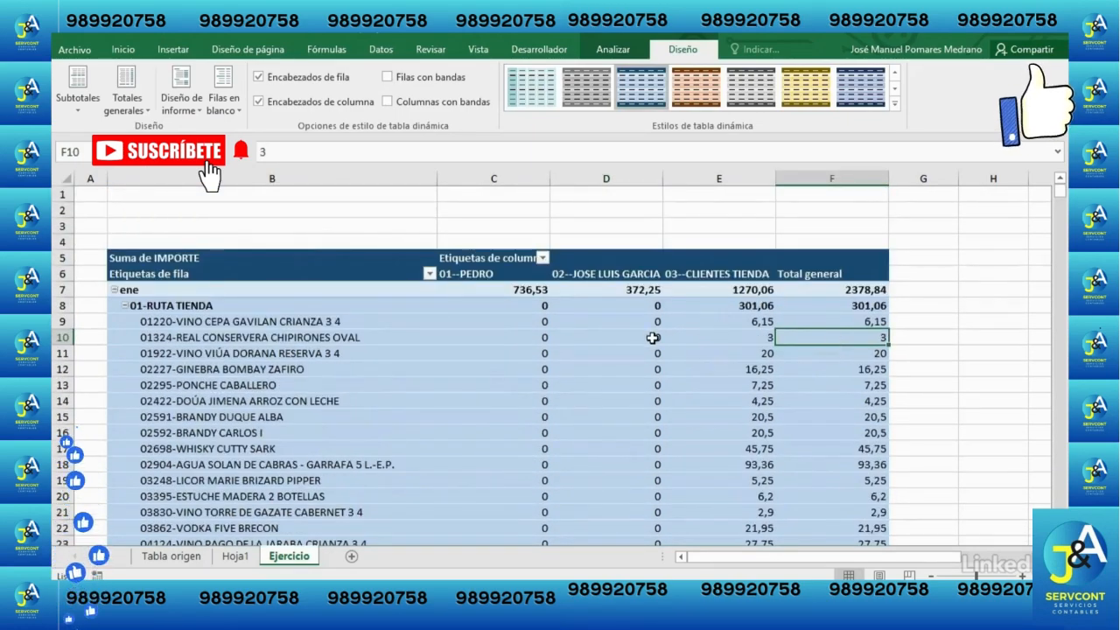
Step: Manually fill the value cells C9:E19 of the pivot table with a lighter orange theme colour
left_click(894, 103)
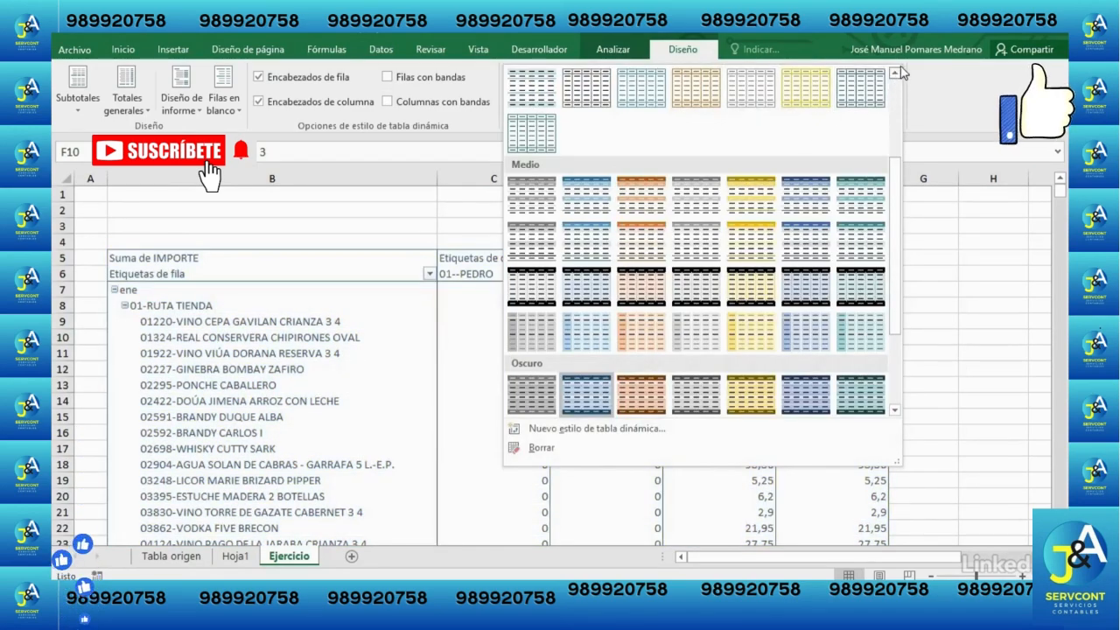
left_click(943, 80)
left_click_drag(476, 320, 571, 473)
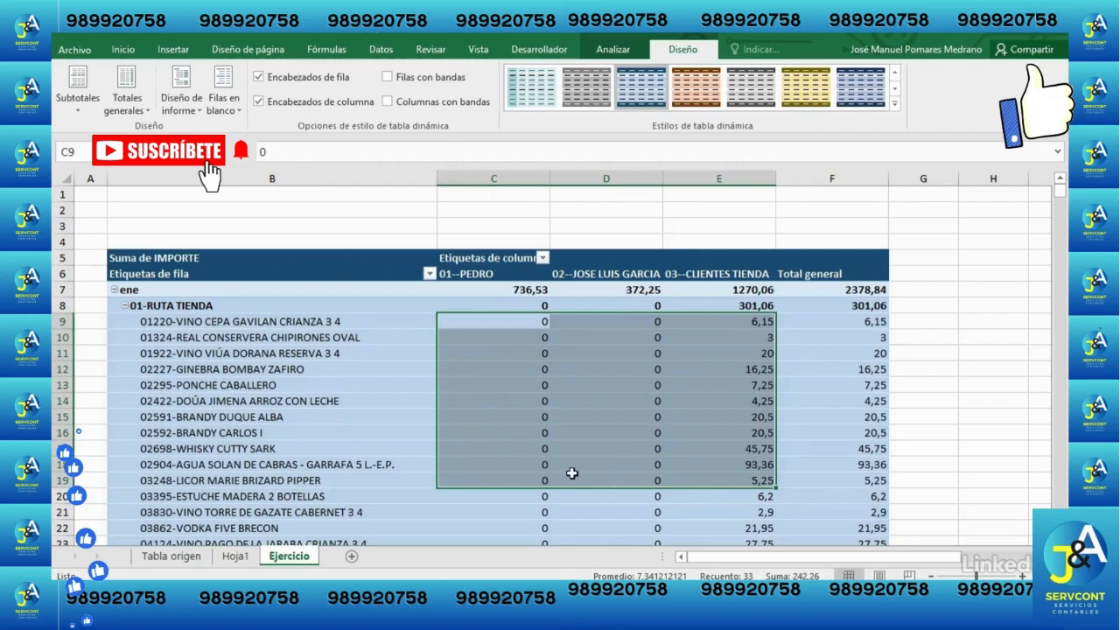
left_click(124, 49)
left_click(249, 102)
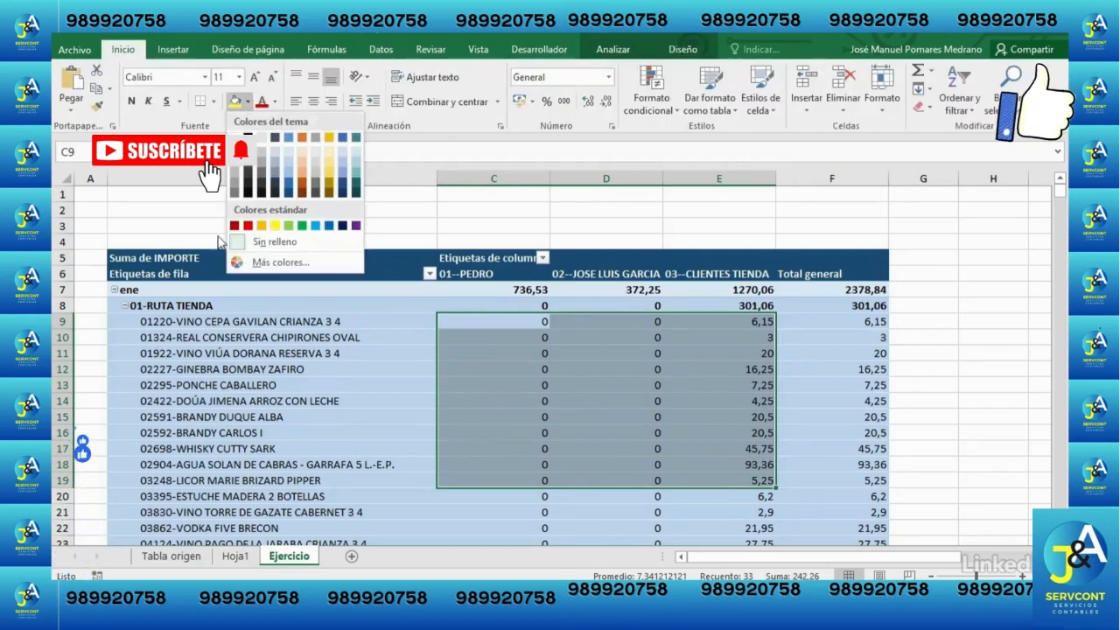
left_click(306, 166)
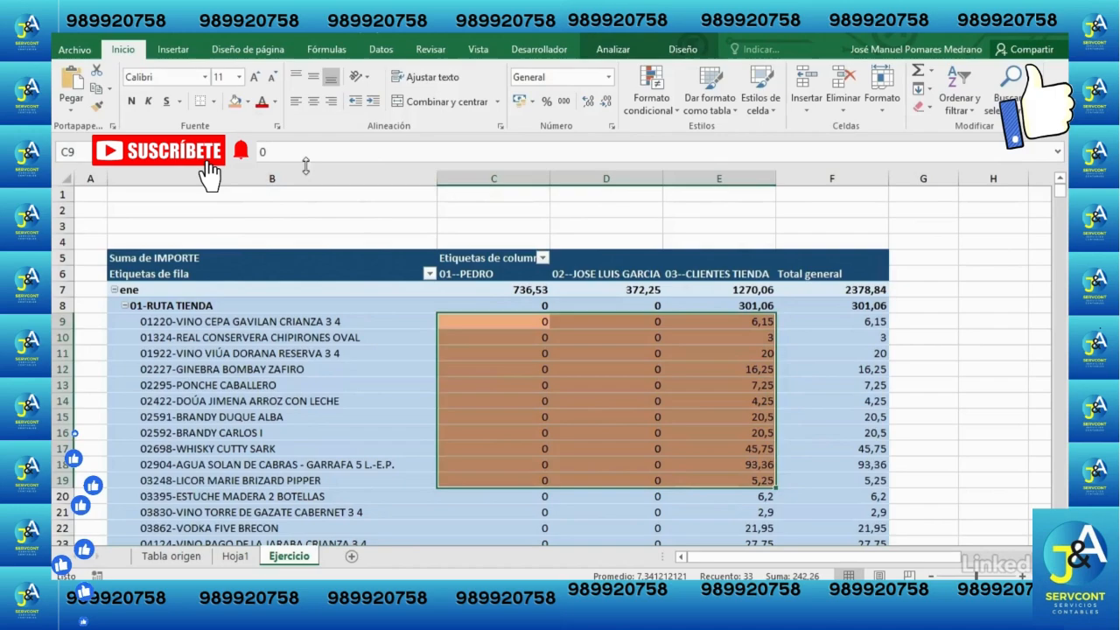
left_click(283, 317)
Step: Apply the dark blue style from the first row of Medio to the pivot table and check the manually filled cells
left_click(682, 49)
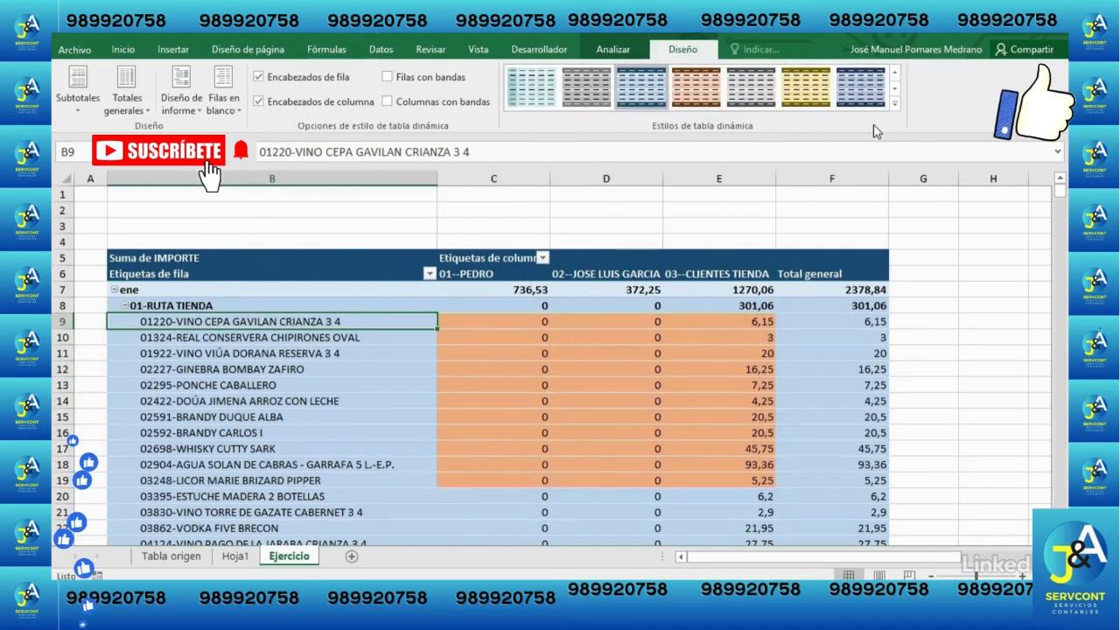
left_click(894, 103)
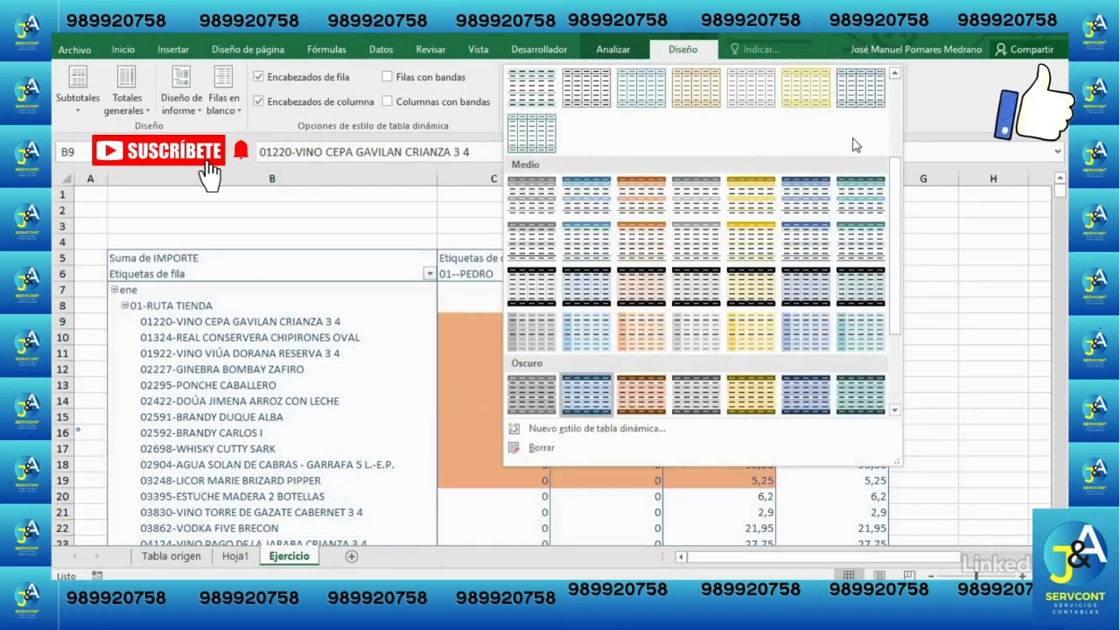
left_click(806, 201)
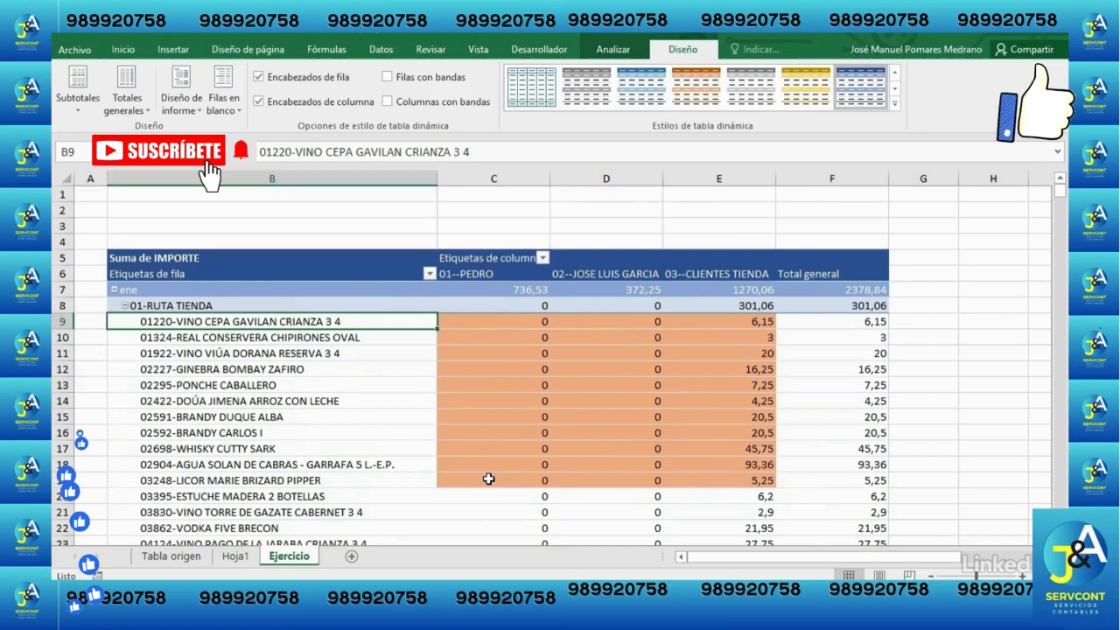
mouse_move(748, 357)
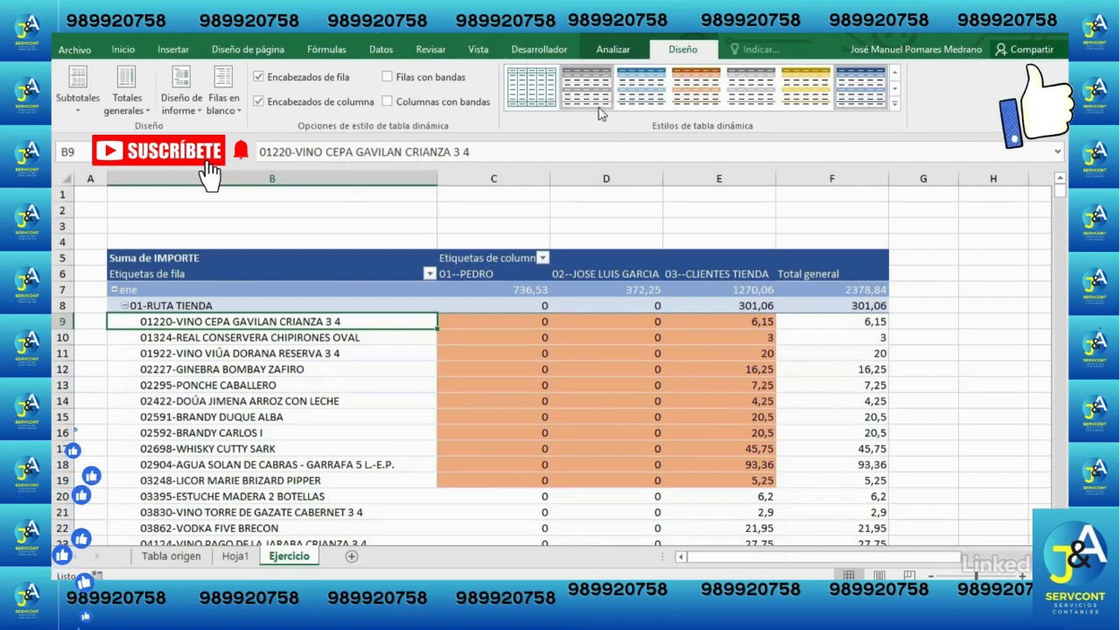
Step: Clear the pivot table style, and put the teal style from the first row of Medio in its place without the manual orange fill
left_click(894, 104)
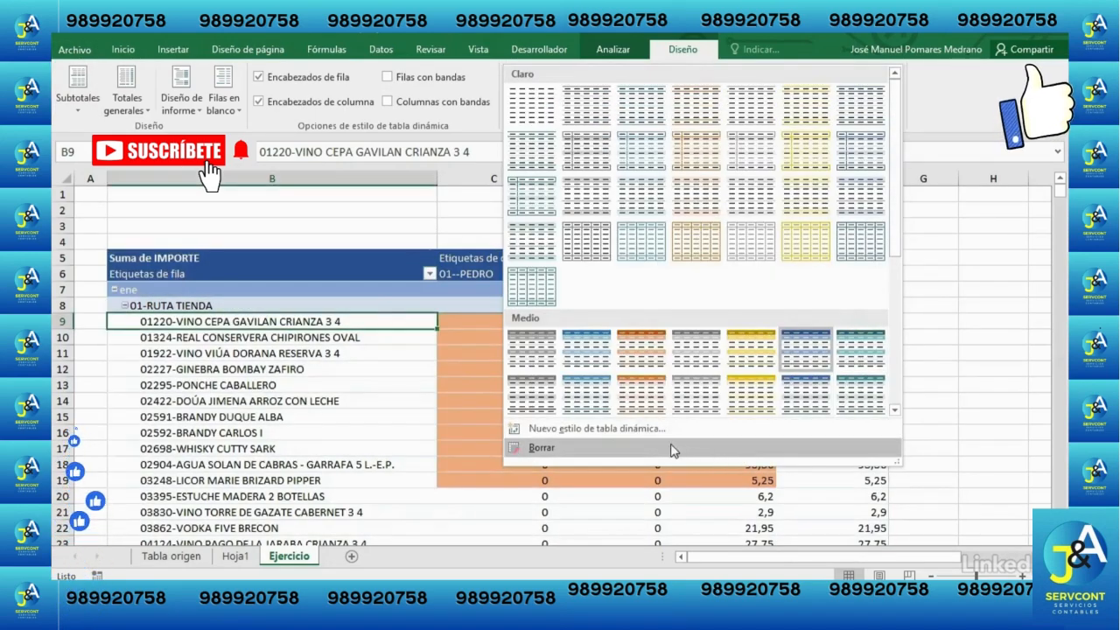
left_click(557, 449)
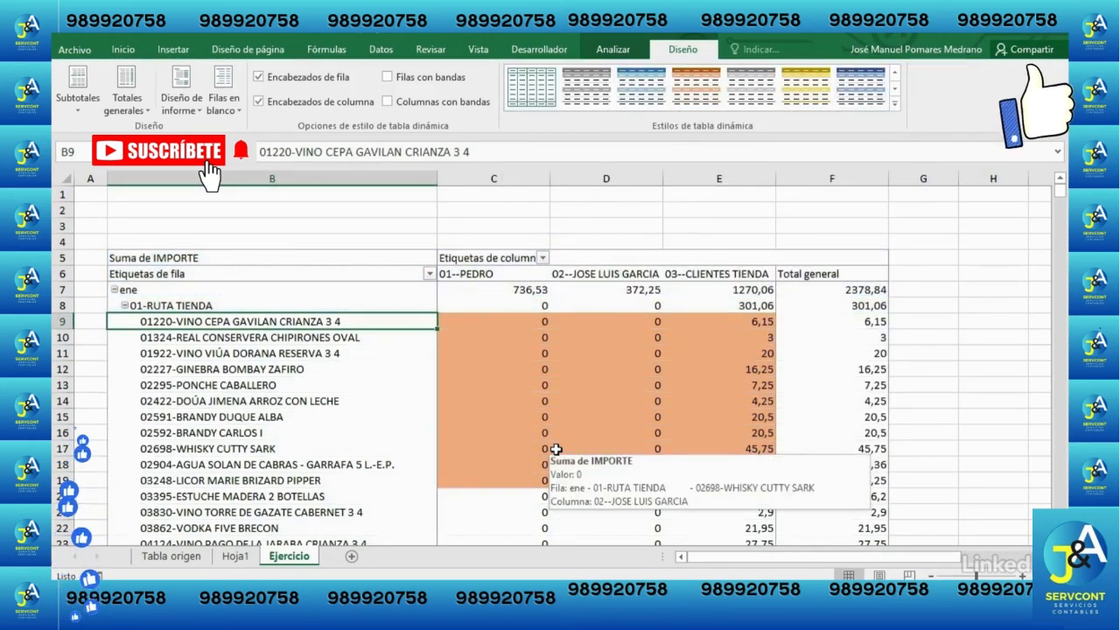
key("ctrl+z")
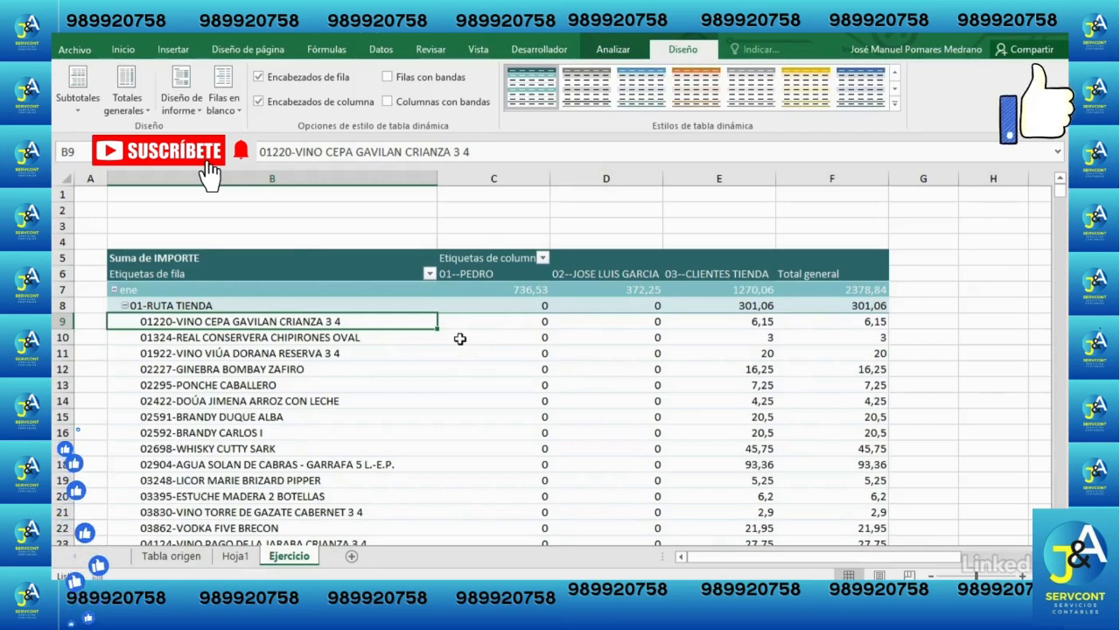
left_click(494, 354)
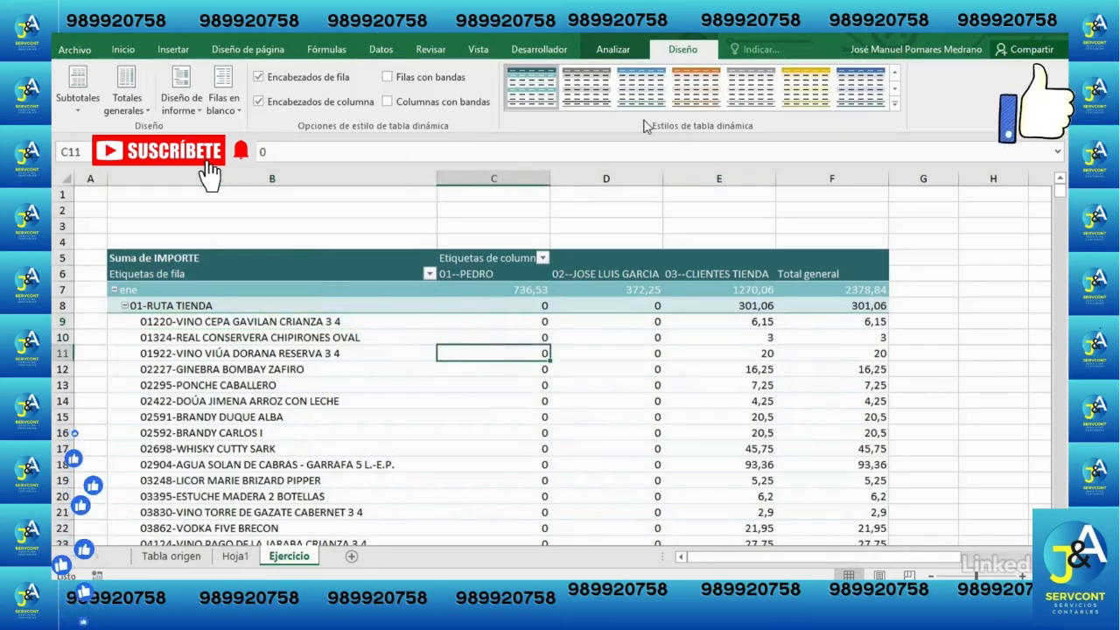
Step: Duplicate the teal style from the first row of Medio and name the copy MiEstiloDeTablaDinámica
left_click(895, 104)
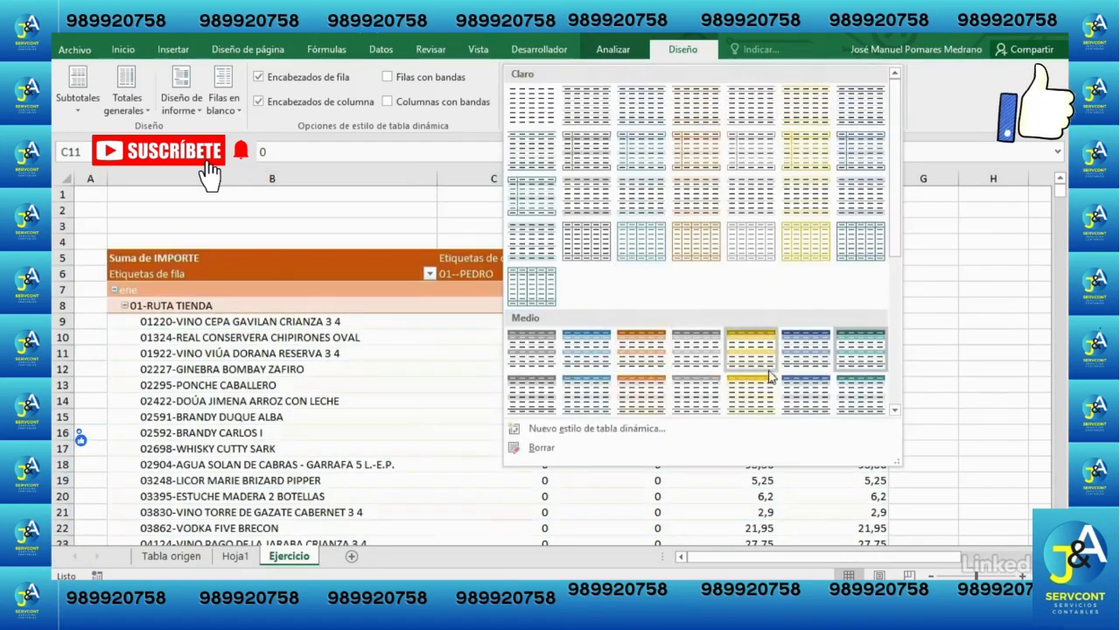
right_click(858, 347)
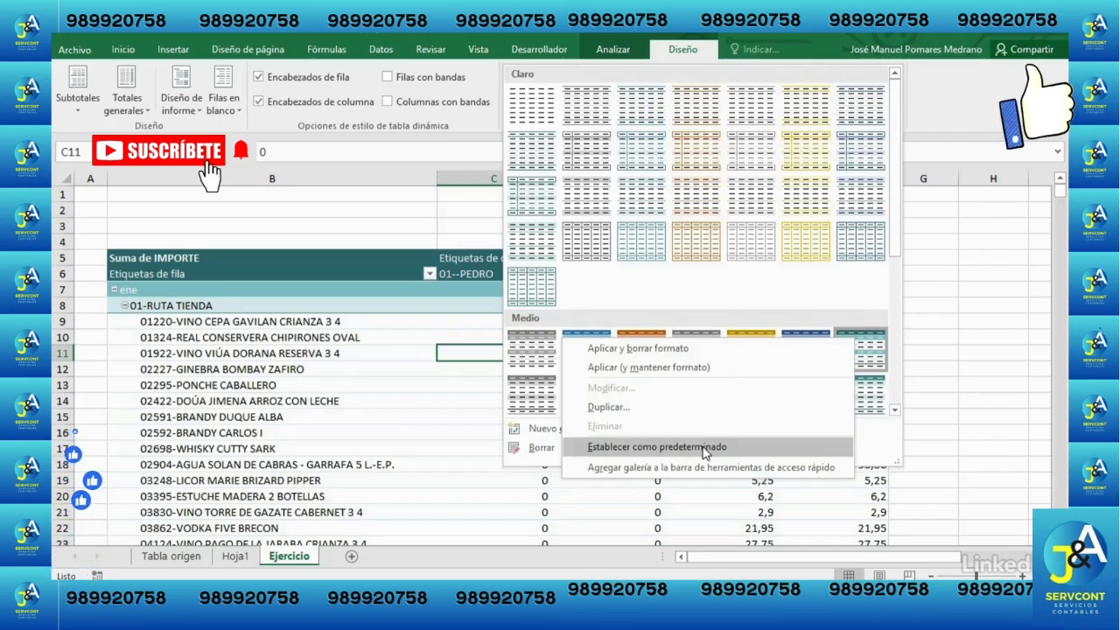
left_click(630, 408)
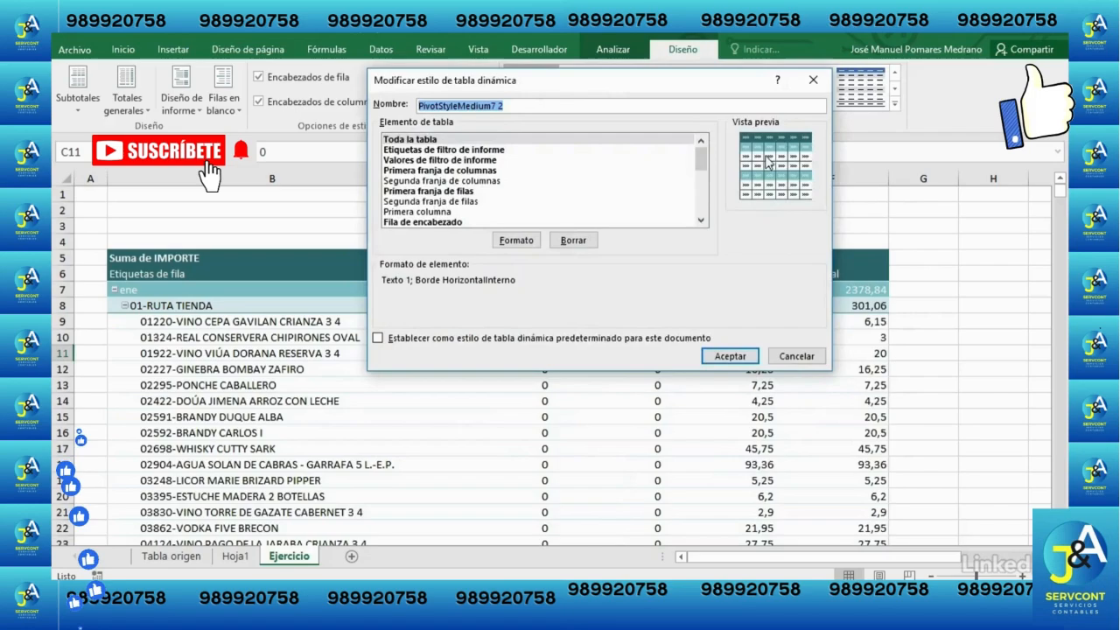
type("MiEstiloDeTablaDinámica")
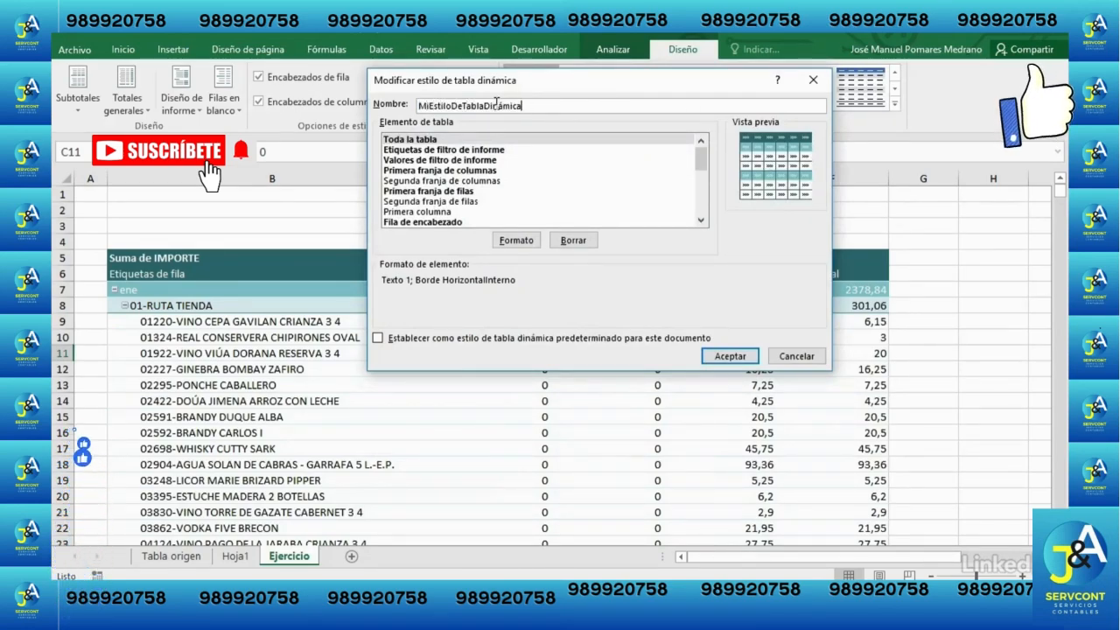
Step: Review the format of the table elements from Etiquetas de filtro de informe through Segunda franja de filas
left_click(473, 151)
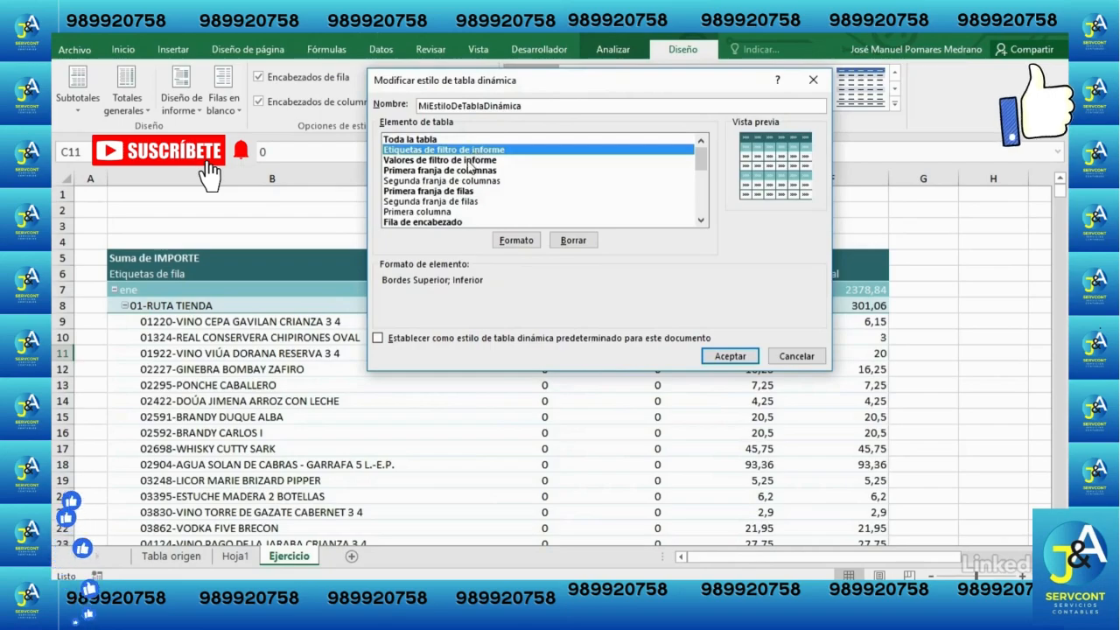
left_click(470, 161)
left_click(468, 170)
left_click(469, 182)
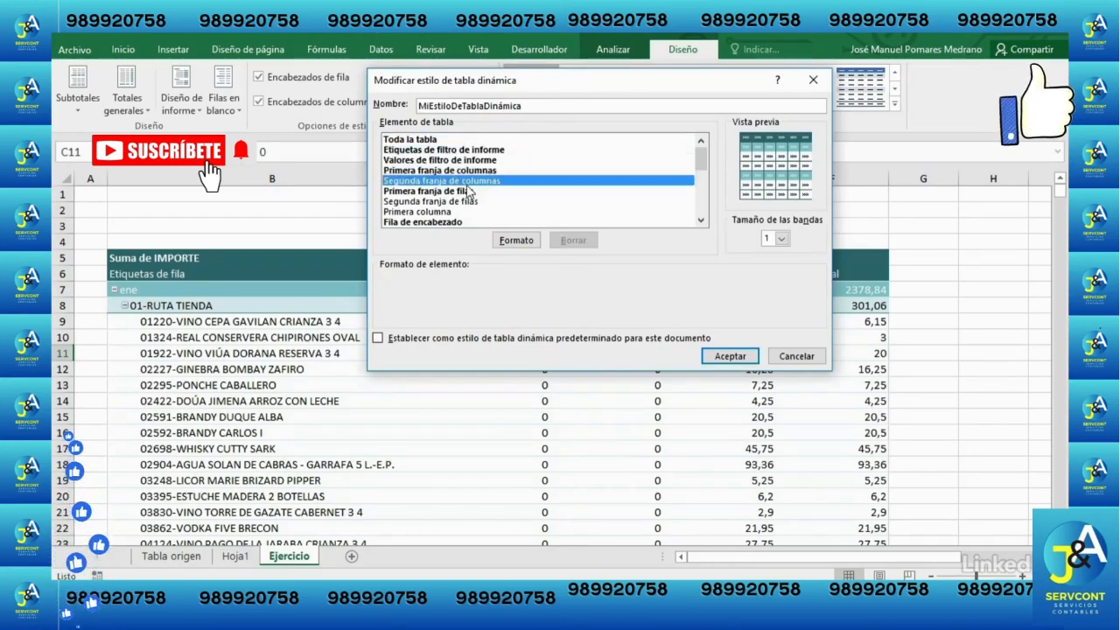
left_click(463, 202)
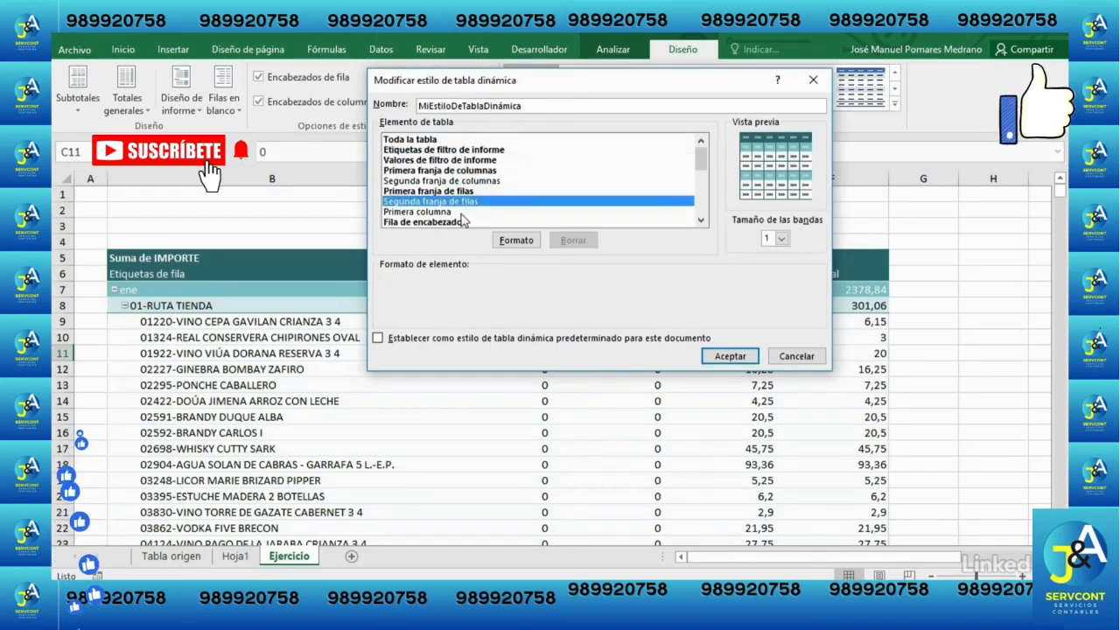
Step: Set the background fill of the Fila de encabezado element to the orange theme colour
left_click(398, 223)
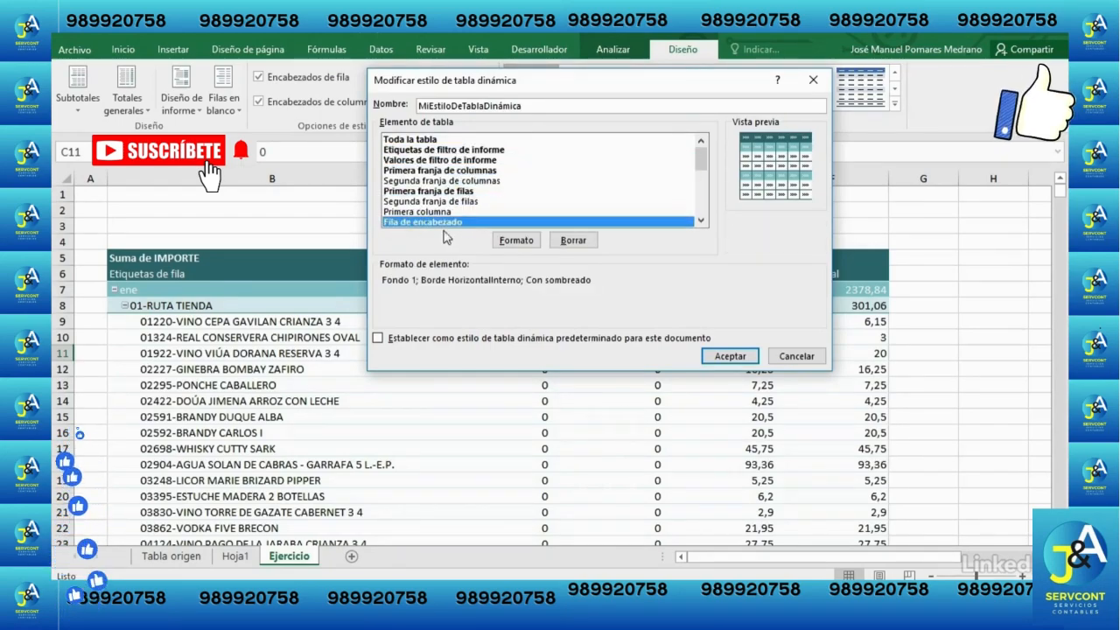
left_click(516, 240)
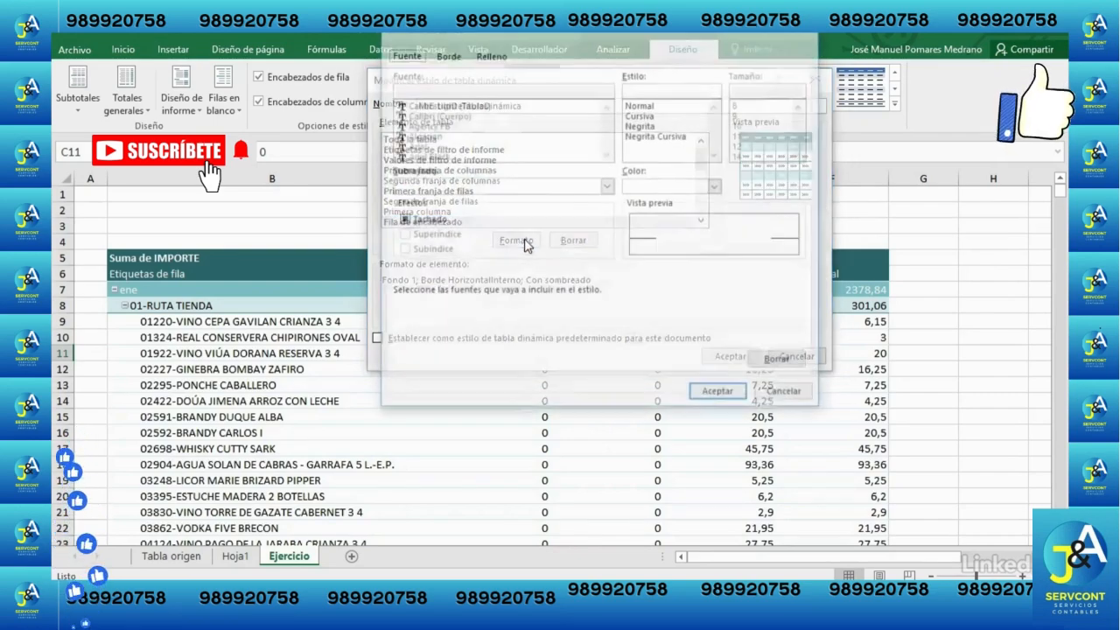
left_click(446, 54)
left_click(490, 55)
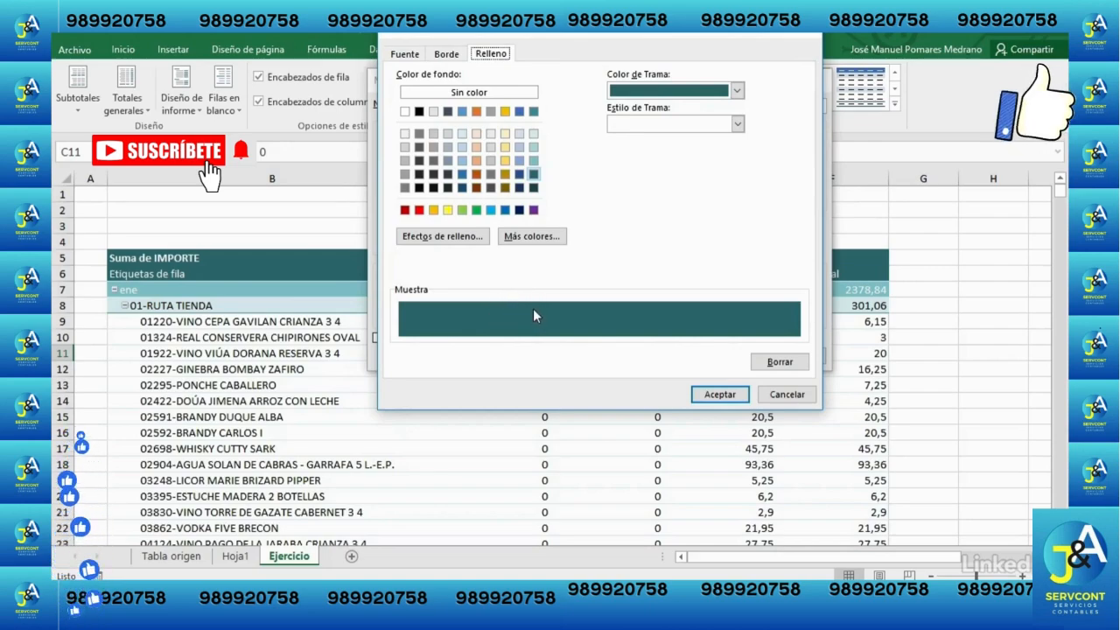
left_click(476, 111)
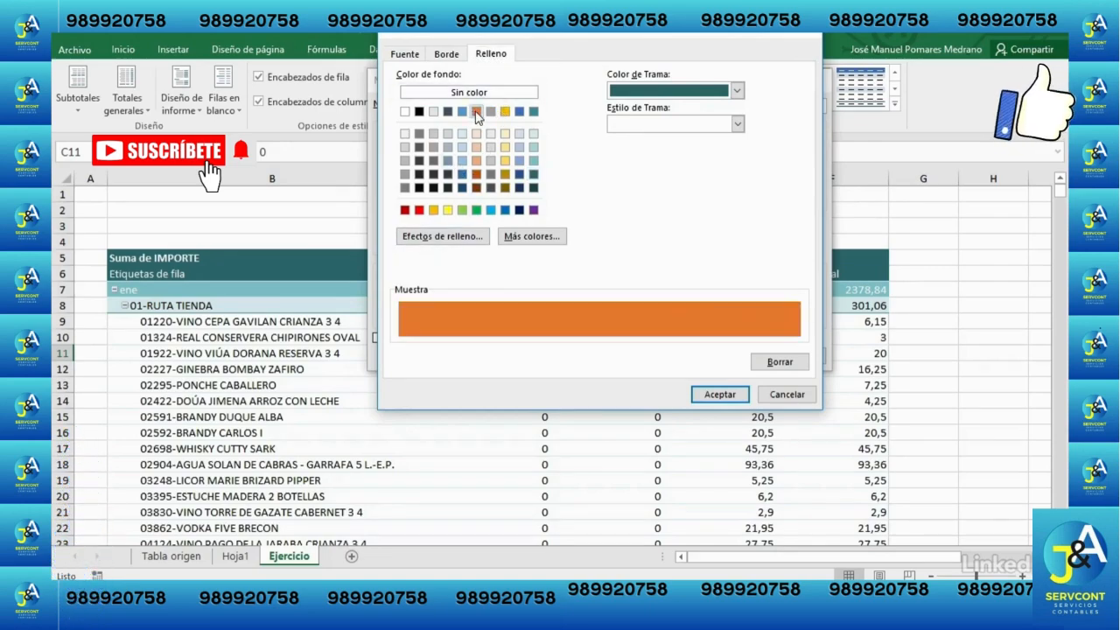
left_click(718, 395)
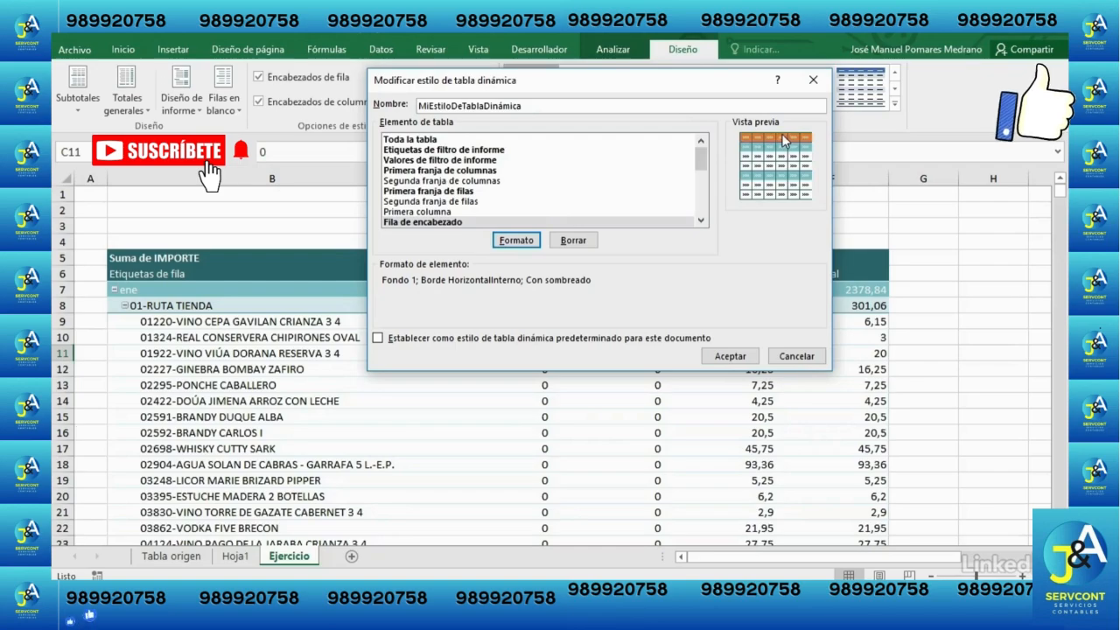
Step: Review a few other table elements and save the custom style as the document's default pivot table style
left_click(440, 212)
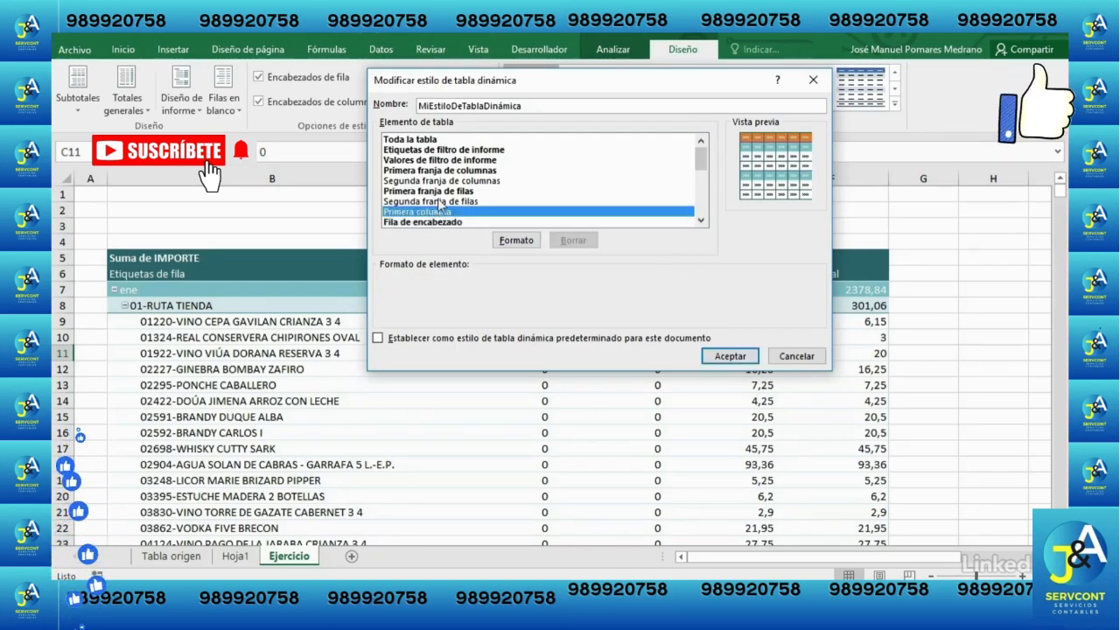
left_click(440, 191)
left_click(440, 150)
left_click(429, 222)
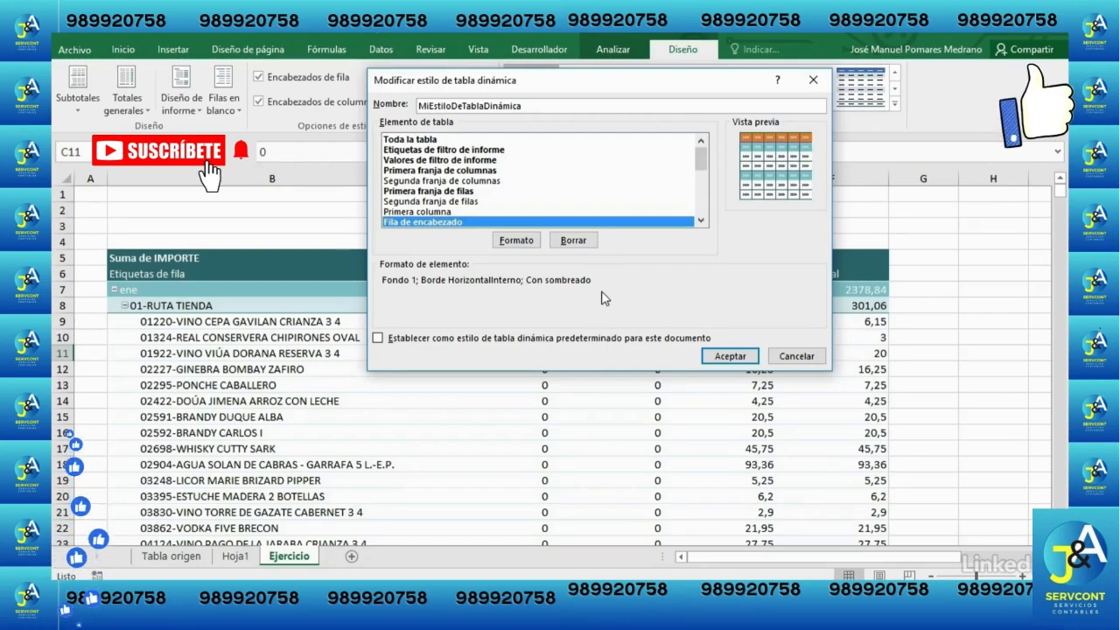
left_click(378, 339)
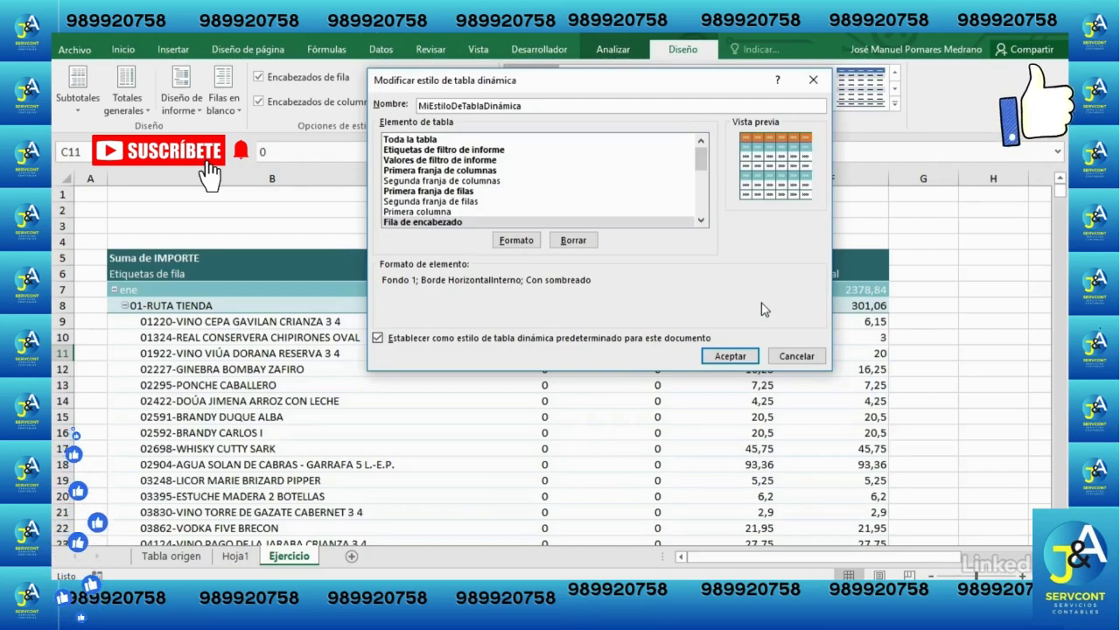
left_click(724, 354)
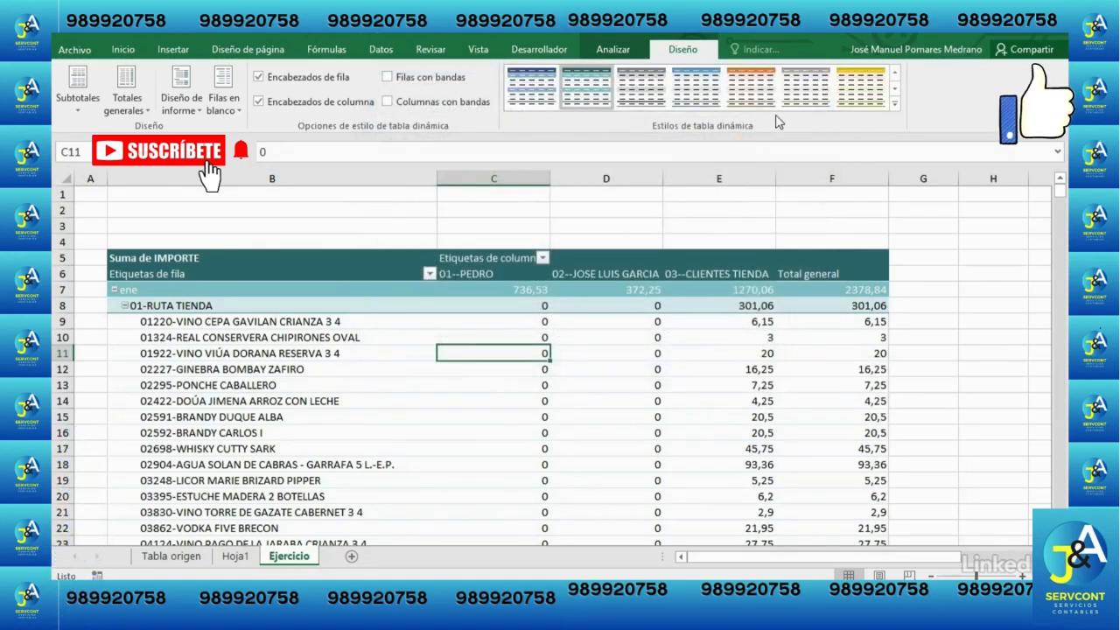
Step: Apply the custom style MiEstiloDeTablaDinámica to the pivot table on the Ejercicio sheet
left_click(894, 103)
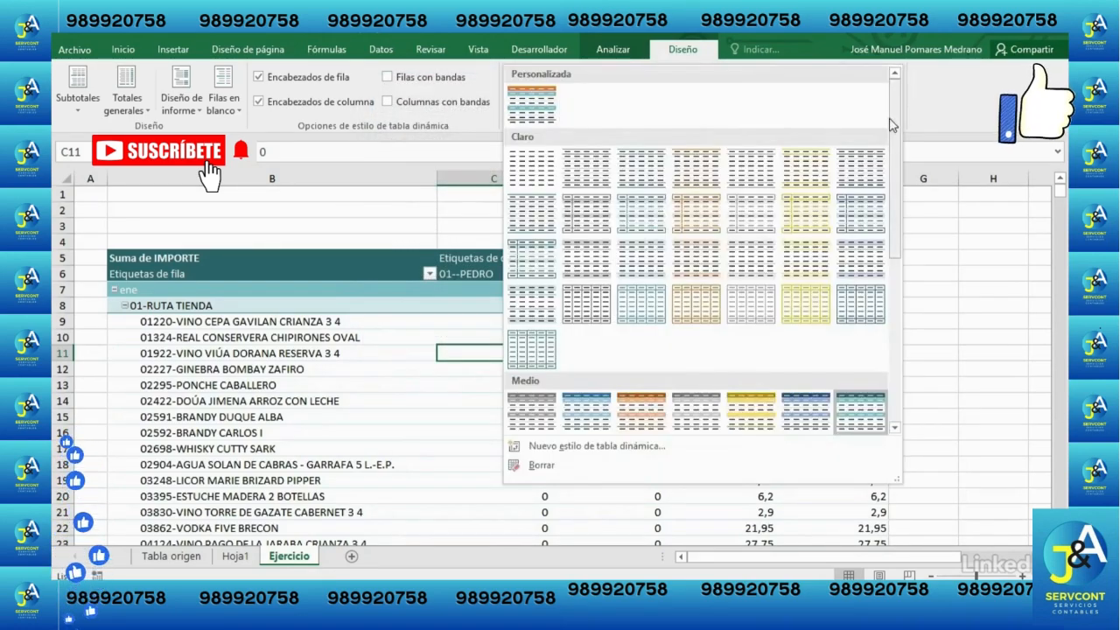
left_click(560, 98)
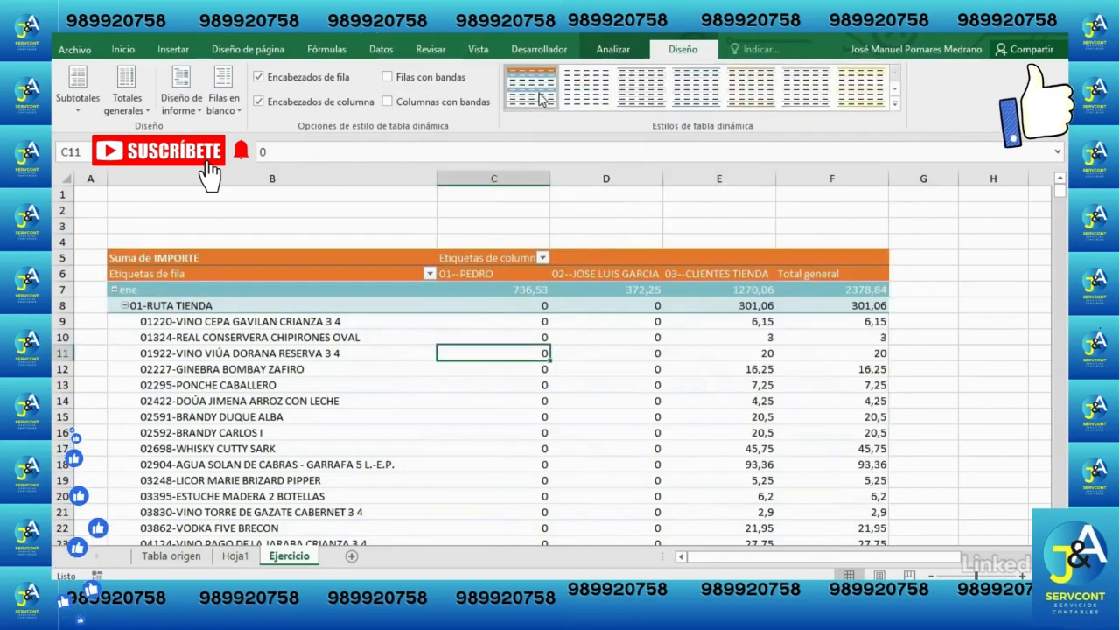
left_click(473, 402)
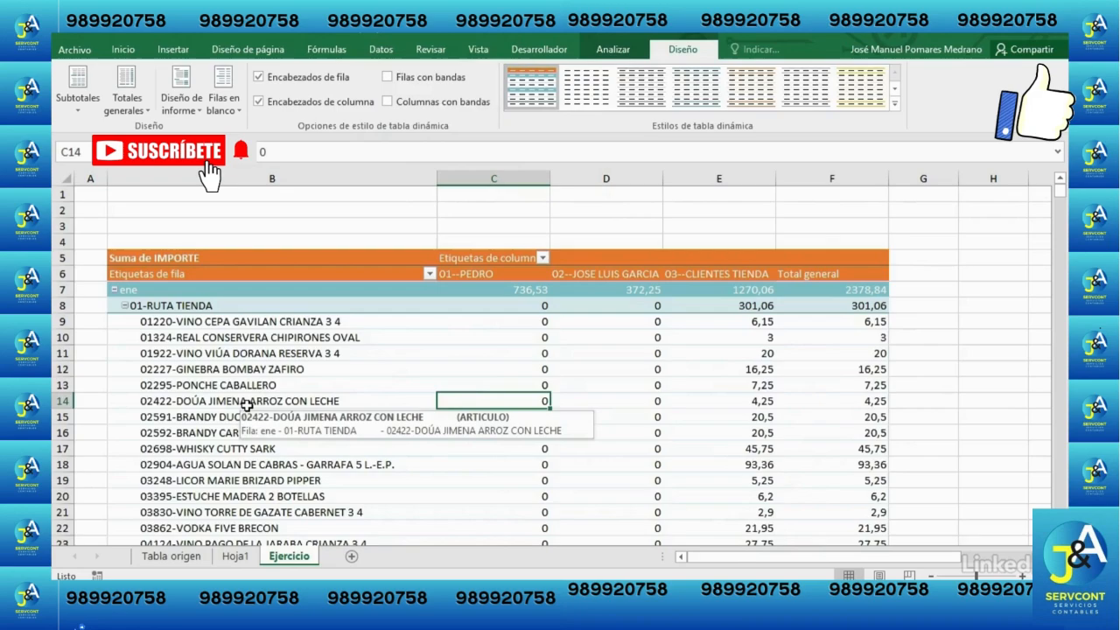
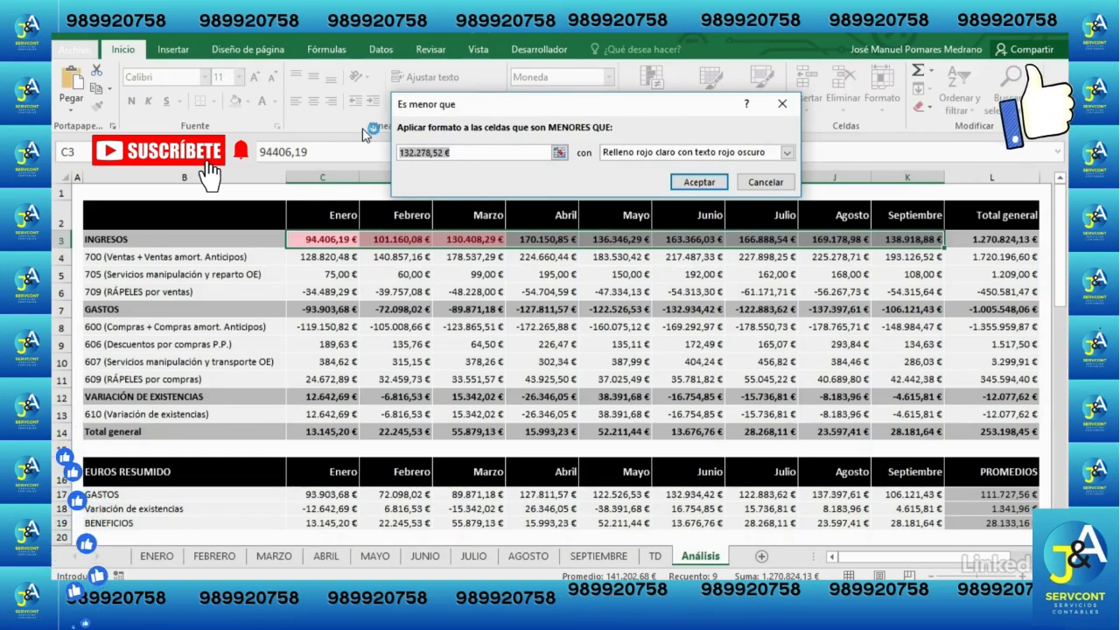
Step: Highlight the INGRESOS cells from Enero to Septiembre that are less than 140000 with Relleno rojo claro con texto rojo oscuro
type("1400")
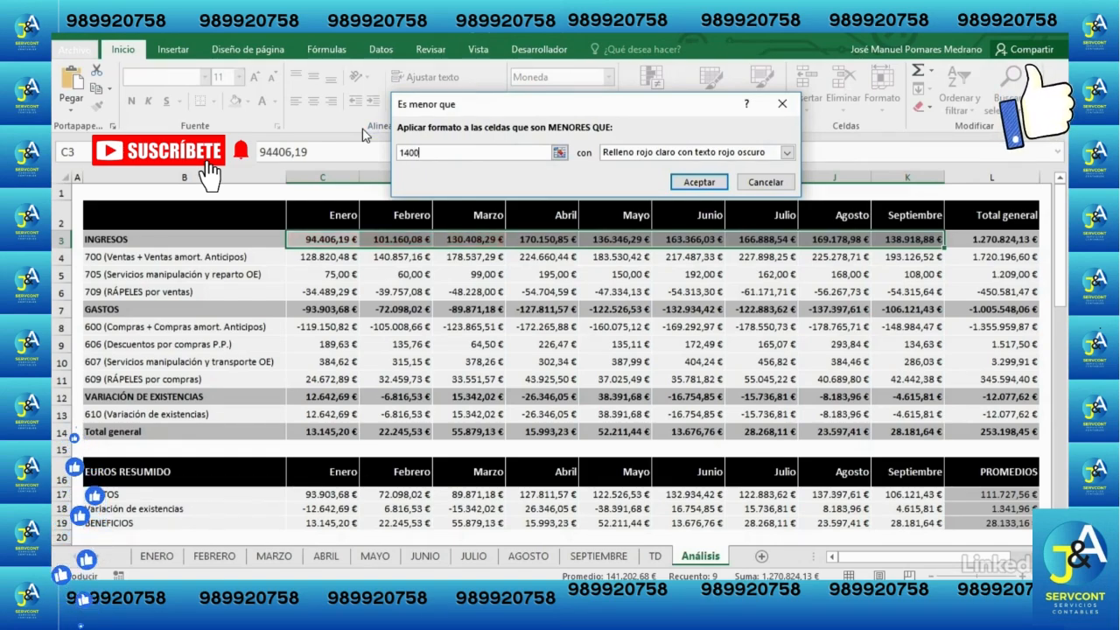
type("00")
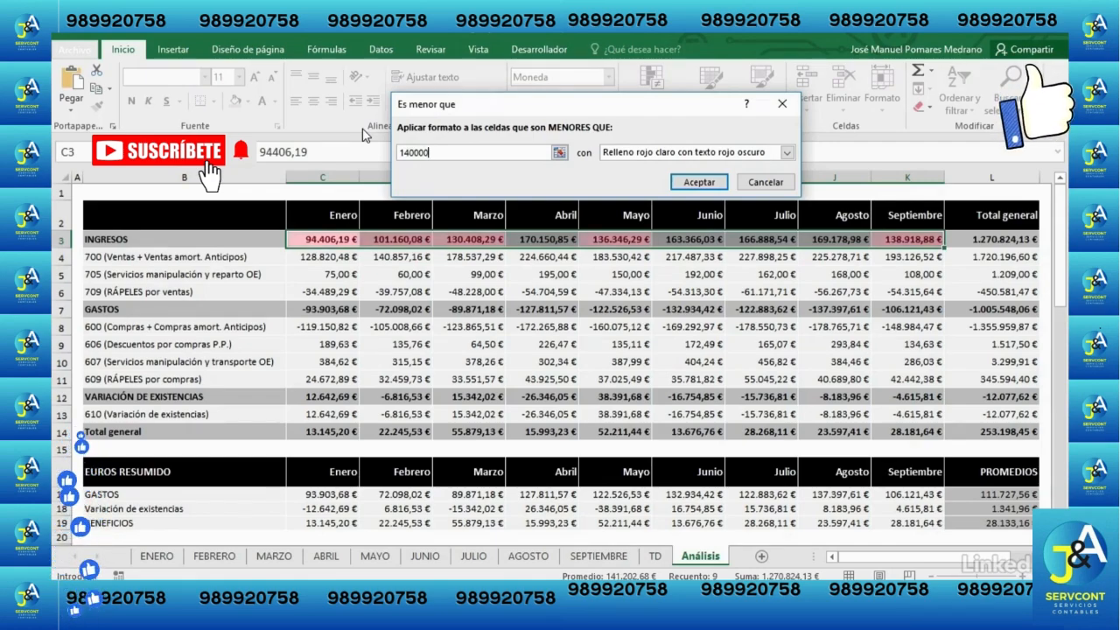
left_click(787, 153)
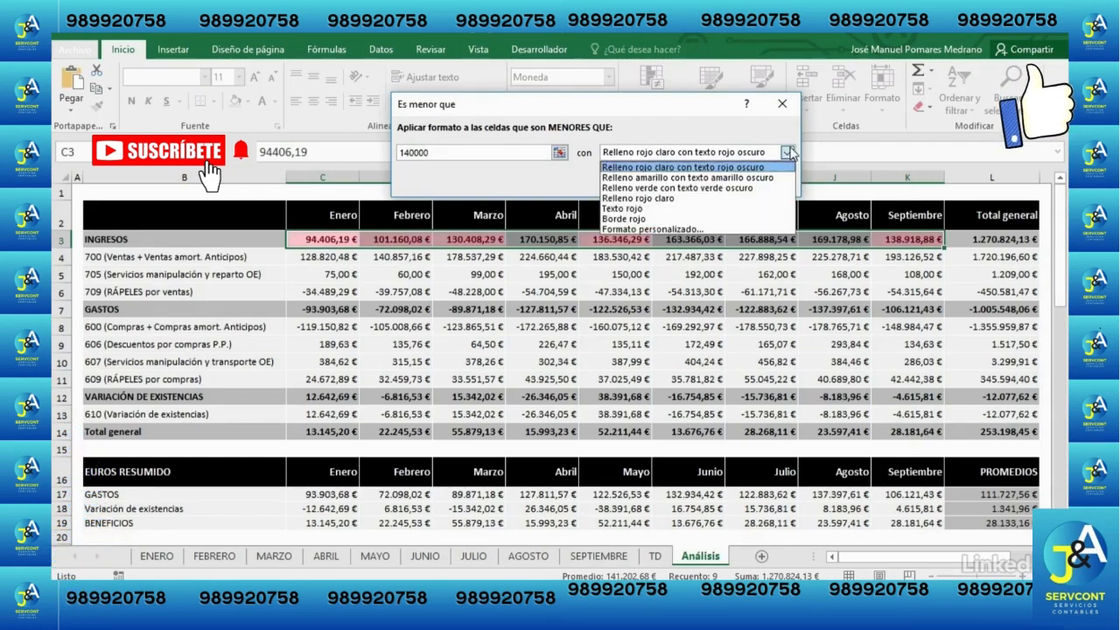
left_click(787, 154)
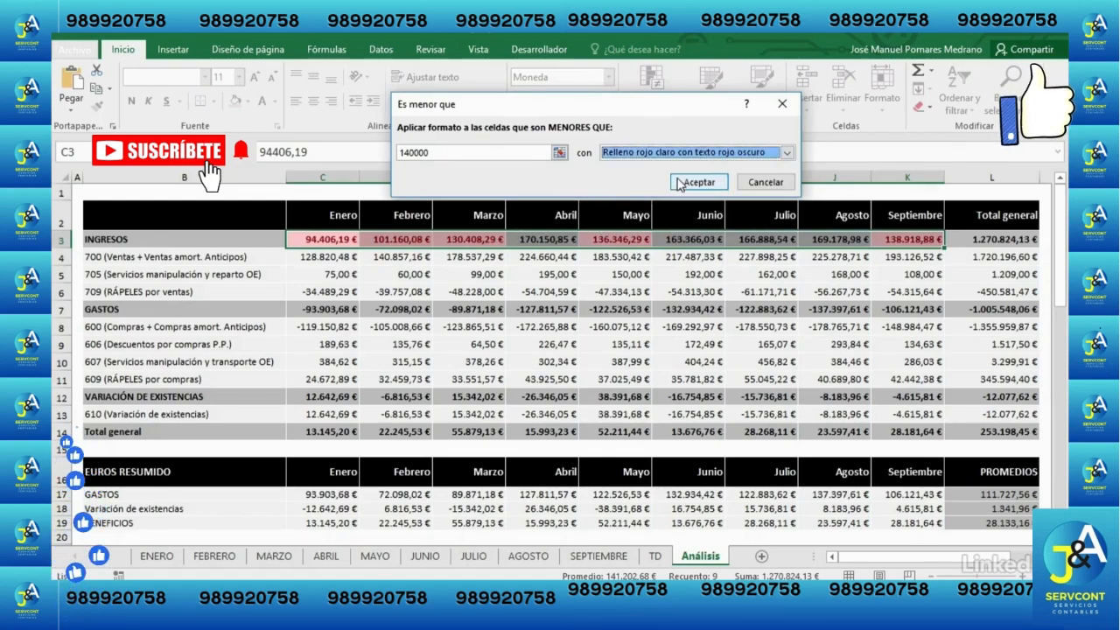
left_click(706, 185)
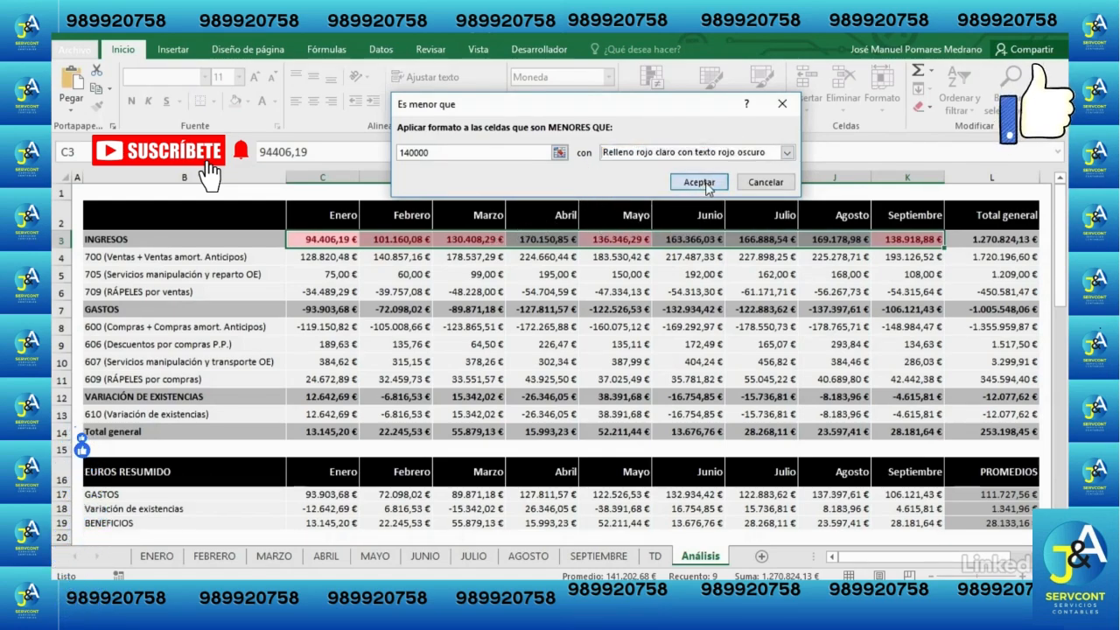
left_click(407, 310)
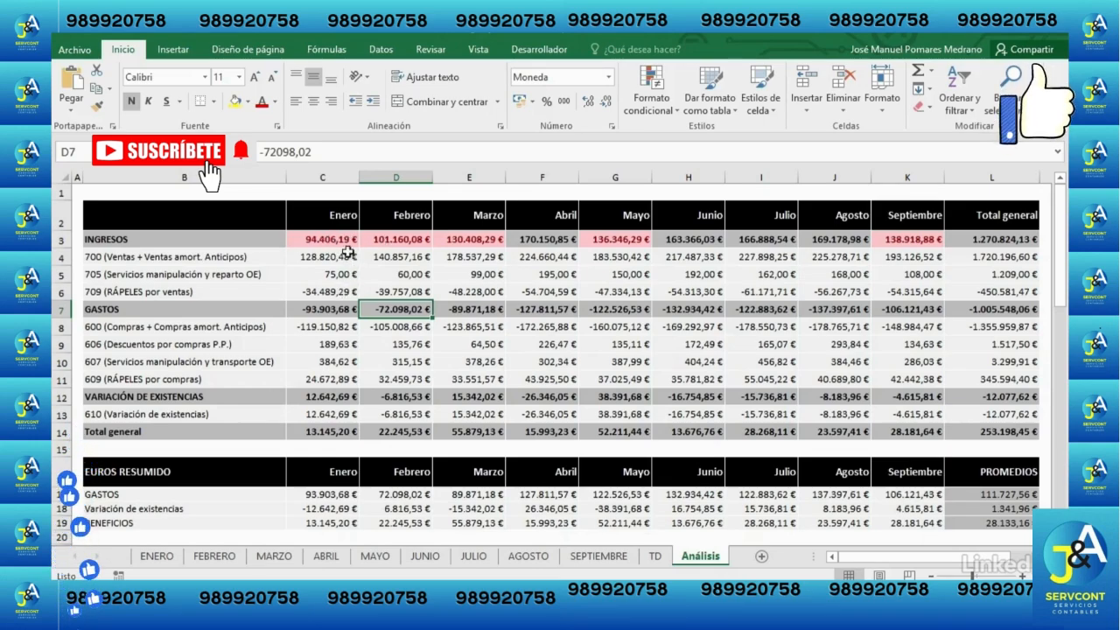
Step: Examine the conditional formatting rules of the monthly INGRESOS cells C3:K3 and the scopes for which rules can be shown
left_click_drag(336, 238, 894, 246)
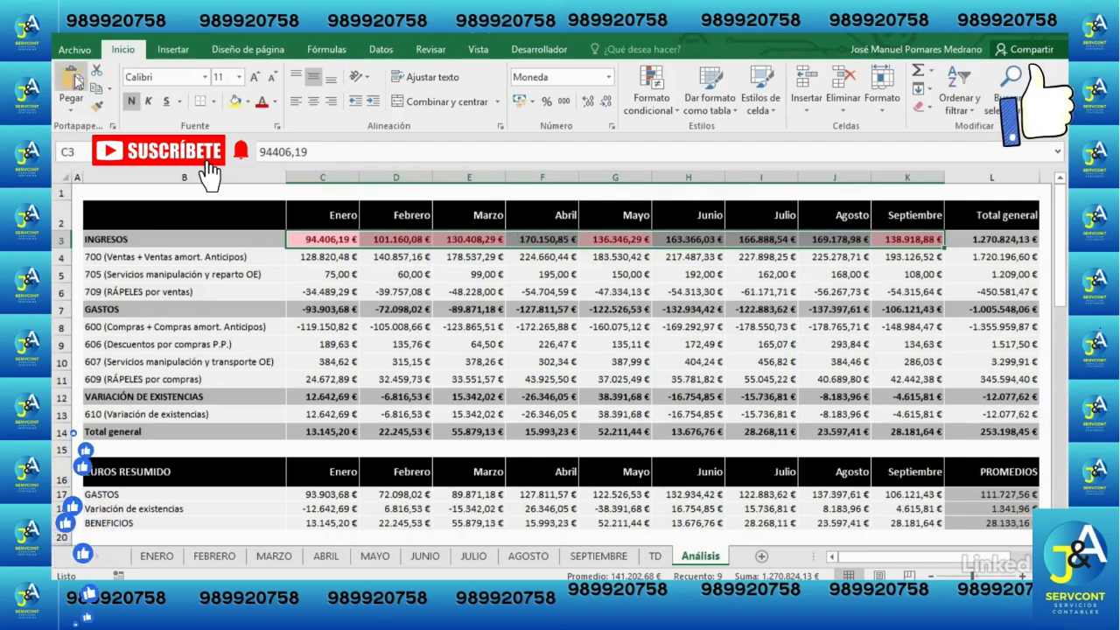
left_click(652, 101)
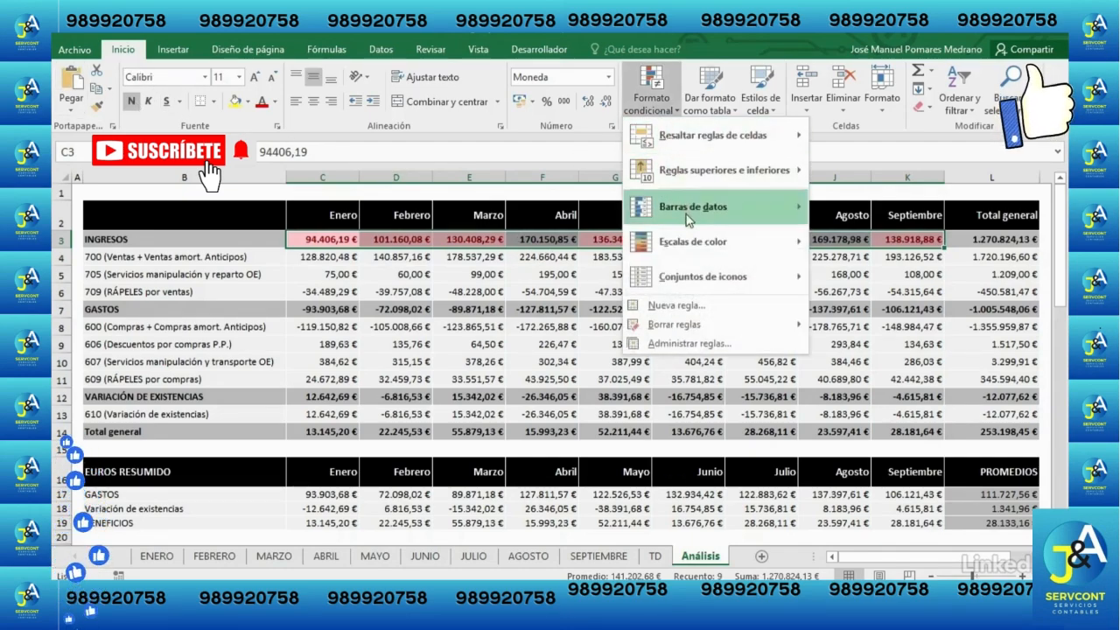
left_click(717, 344)
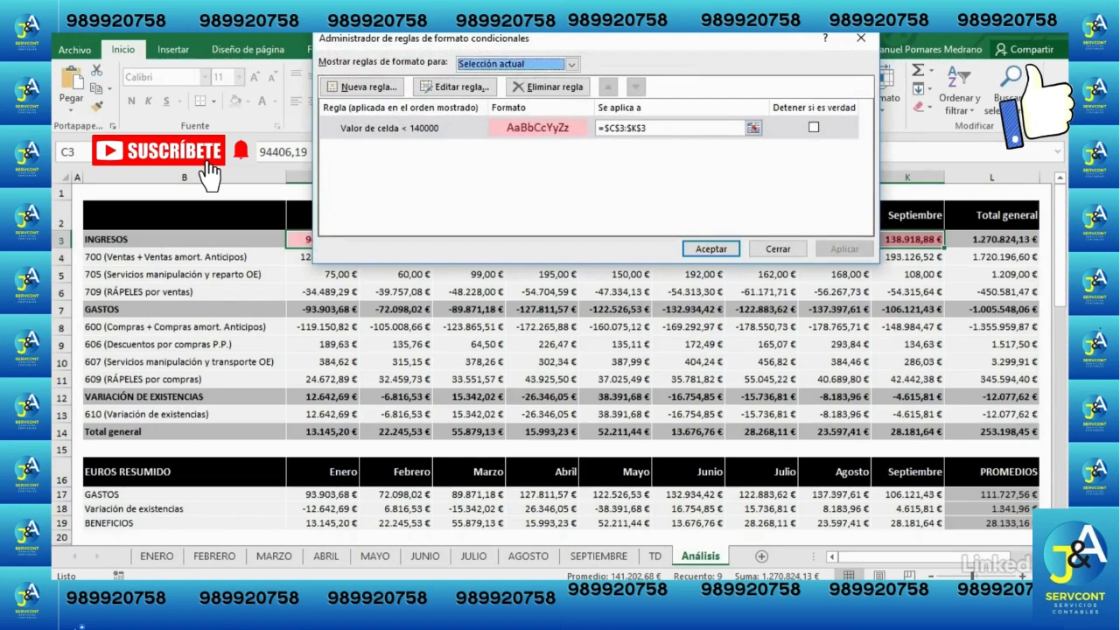
left_click(572, 64)
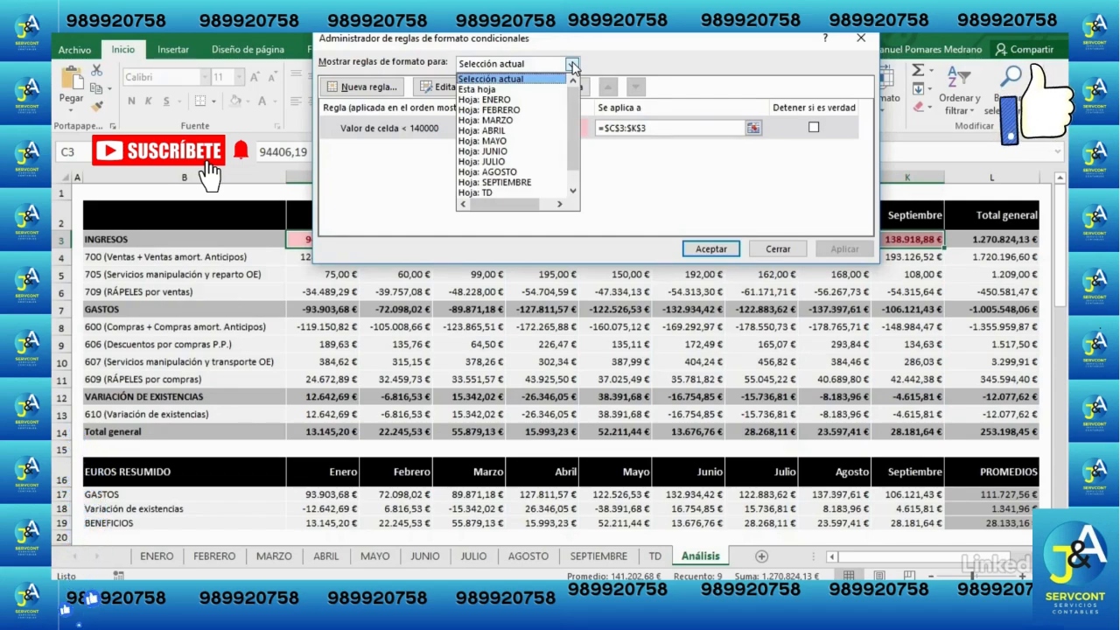
left_click(573, 65)
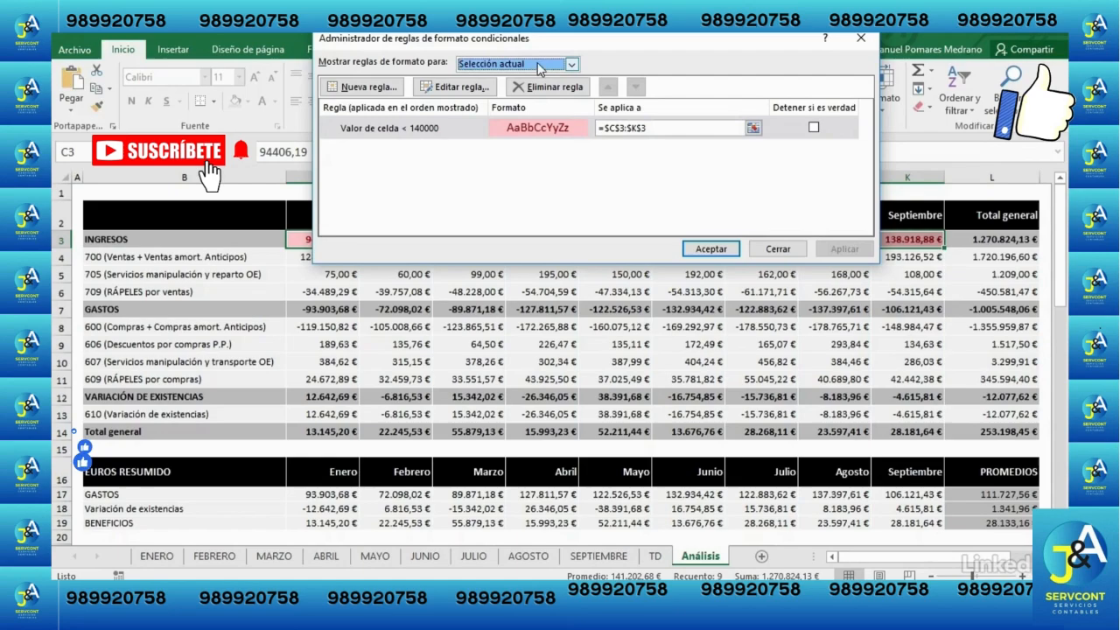
Step: Try deleting the less-than-140000 rule in the rules manager and discard the change
left_click(425, 131)
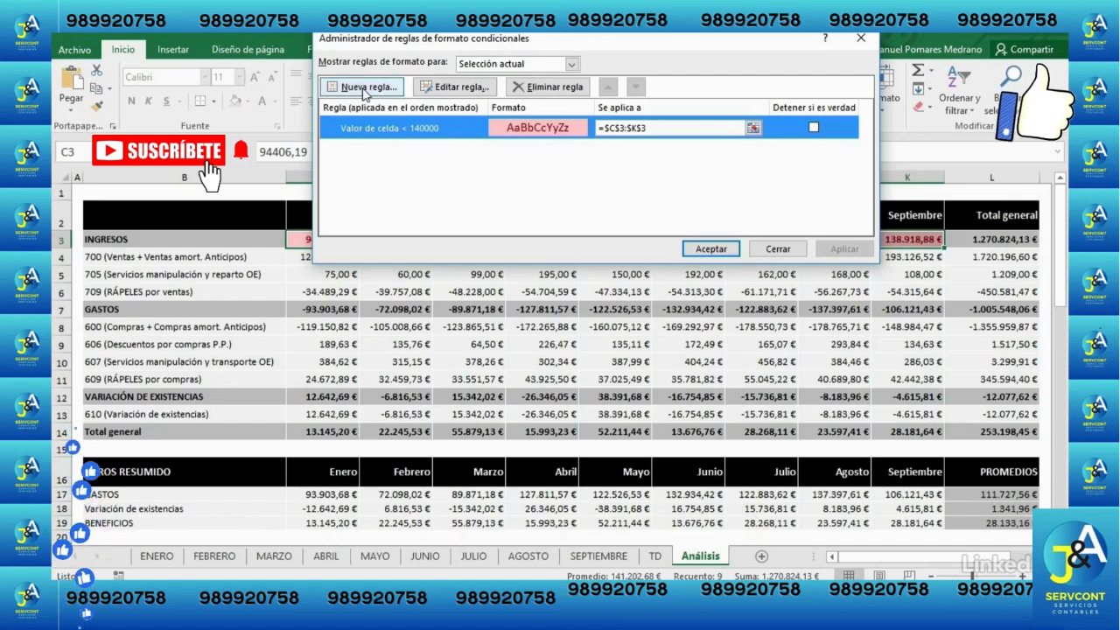
left_click(565, 89)
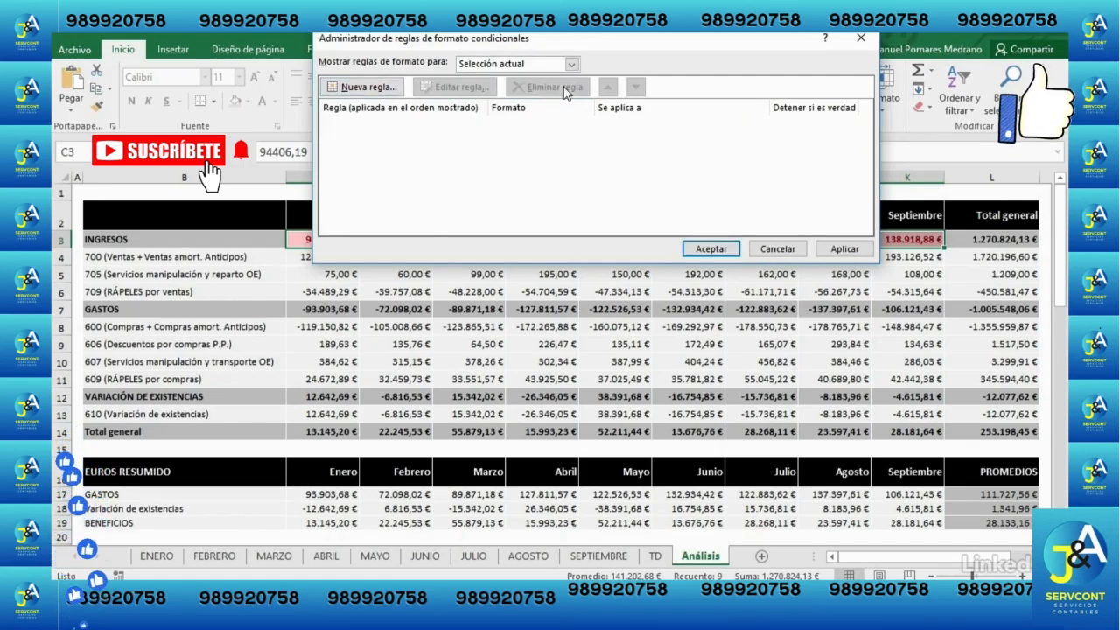
left_click(781, 251)
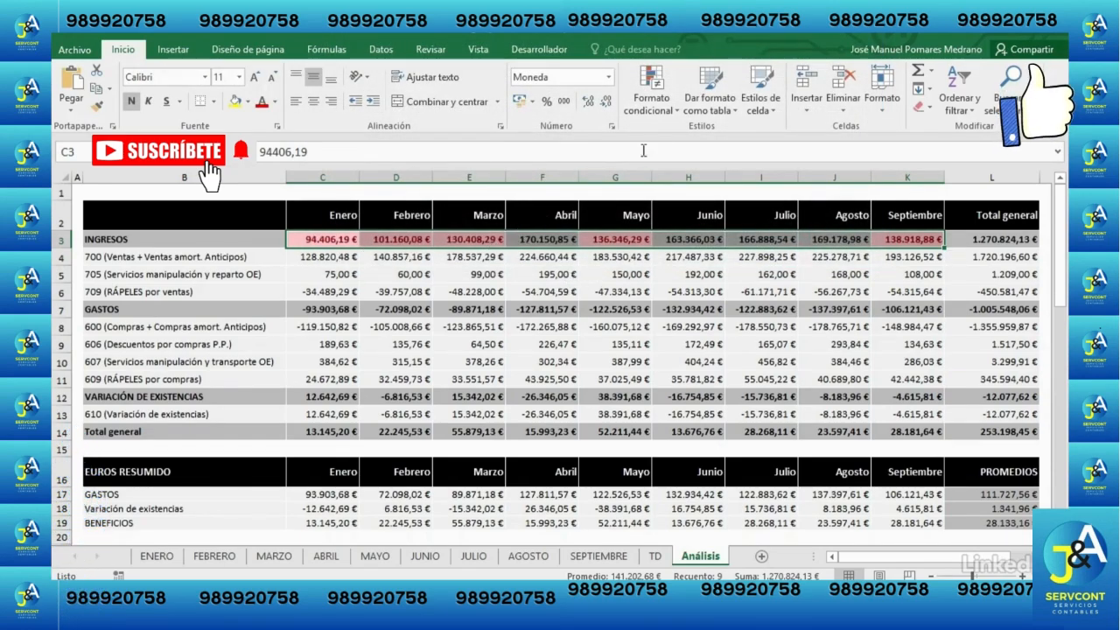
Step: Clear the conditional formatting rules from the selected INGRESOS cells and undo the clearing
left_click(657, 112)
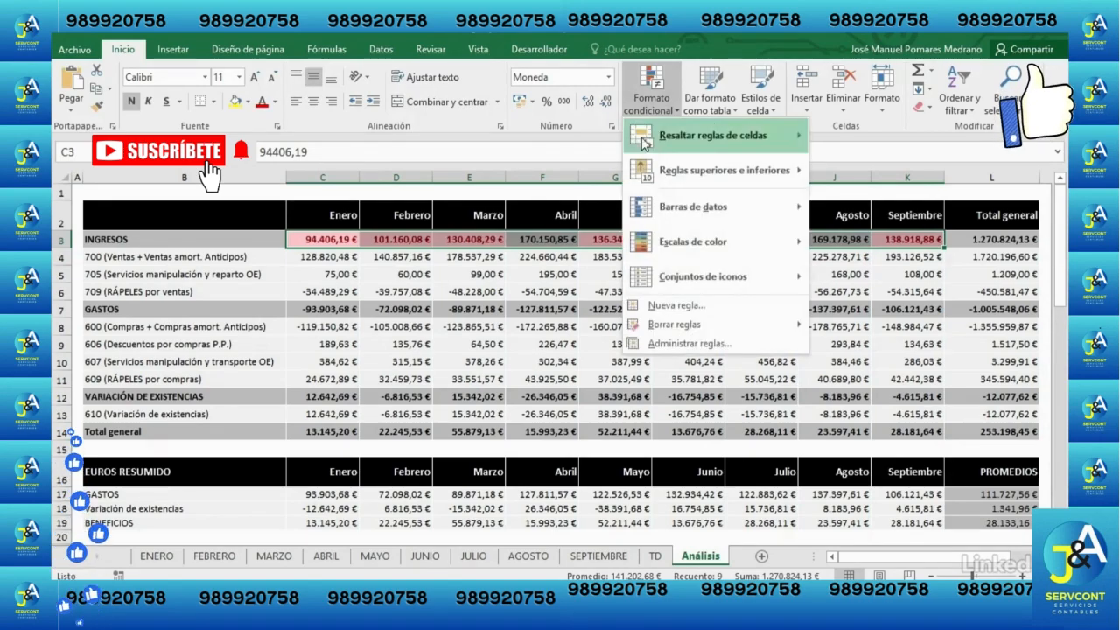
mouse_move(726, 329)
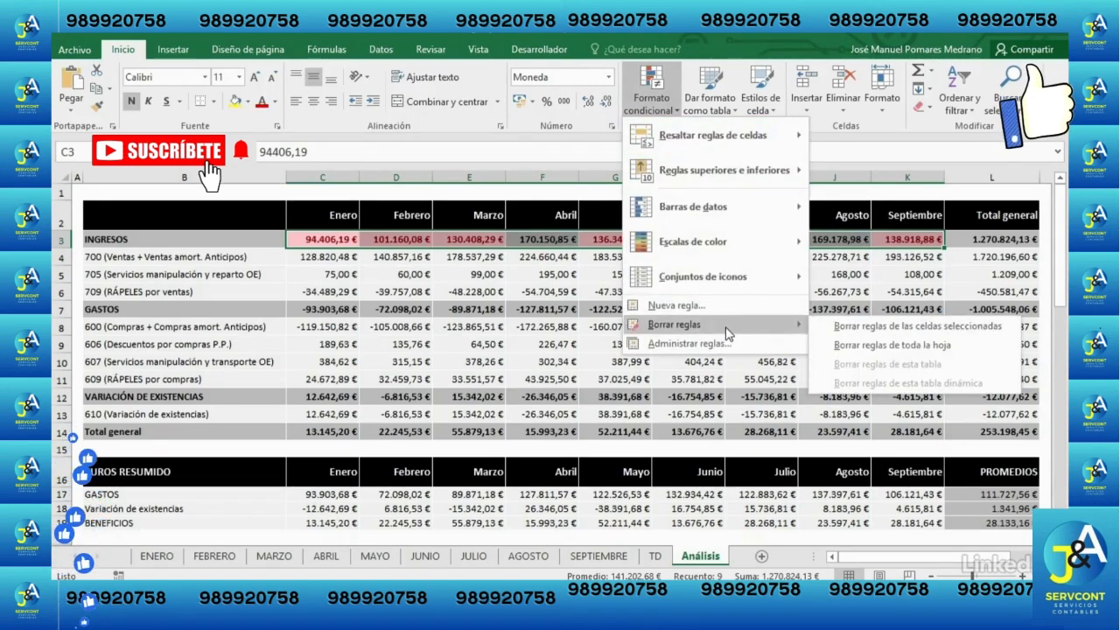
left_click(892, 327)
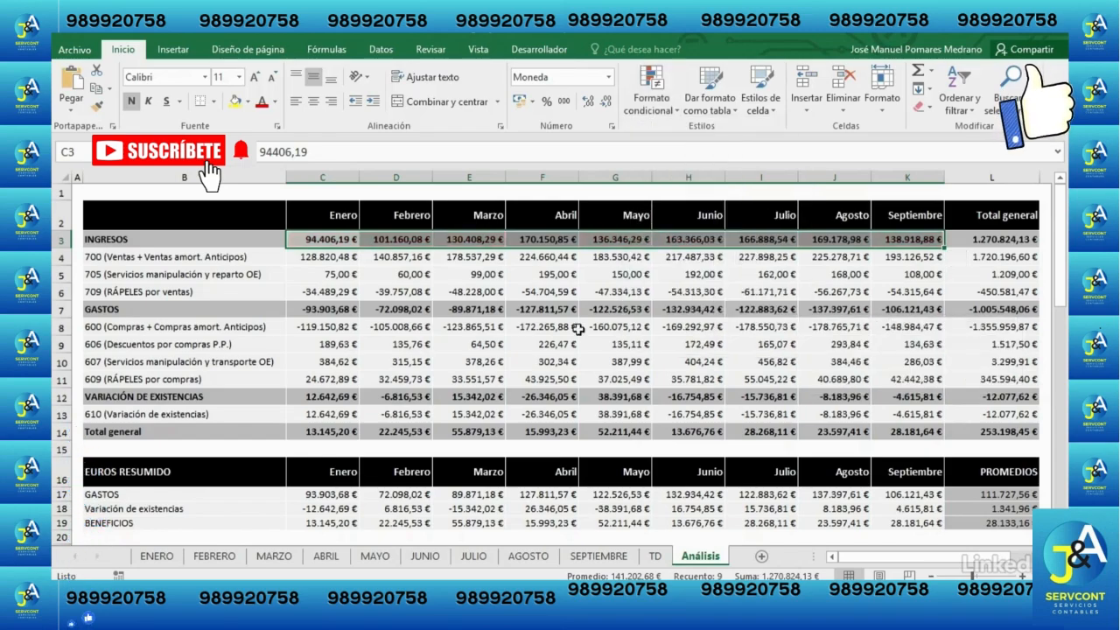
left_click(324, 257)
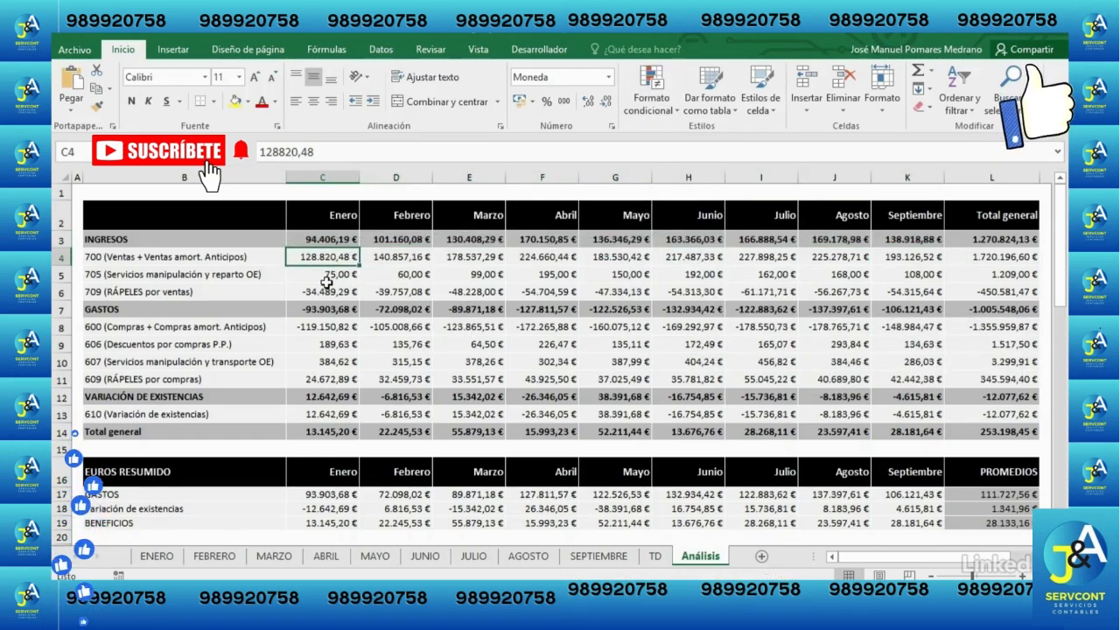
left_click(103, 33)
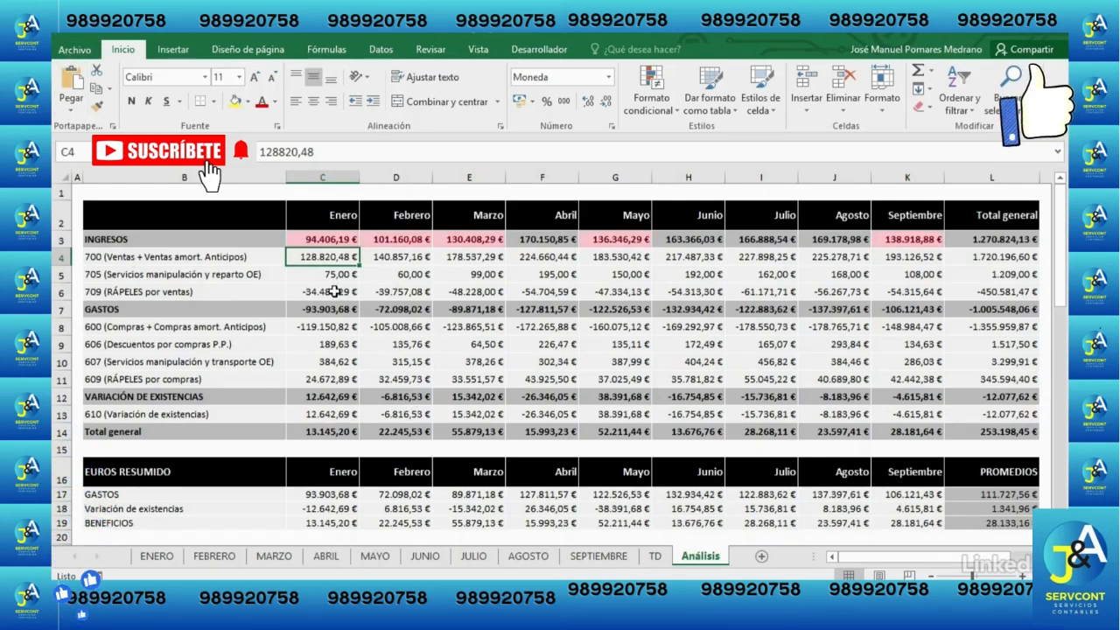
Step: Format the below-average monthly values of 709 (RÁPELES por ventas), C6:K6, with Relleno amarillo con texto amarillo oscuro
left_click_drag(330, 291, 894, 292)
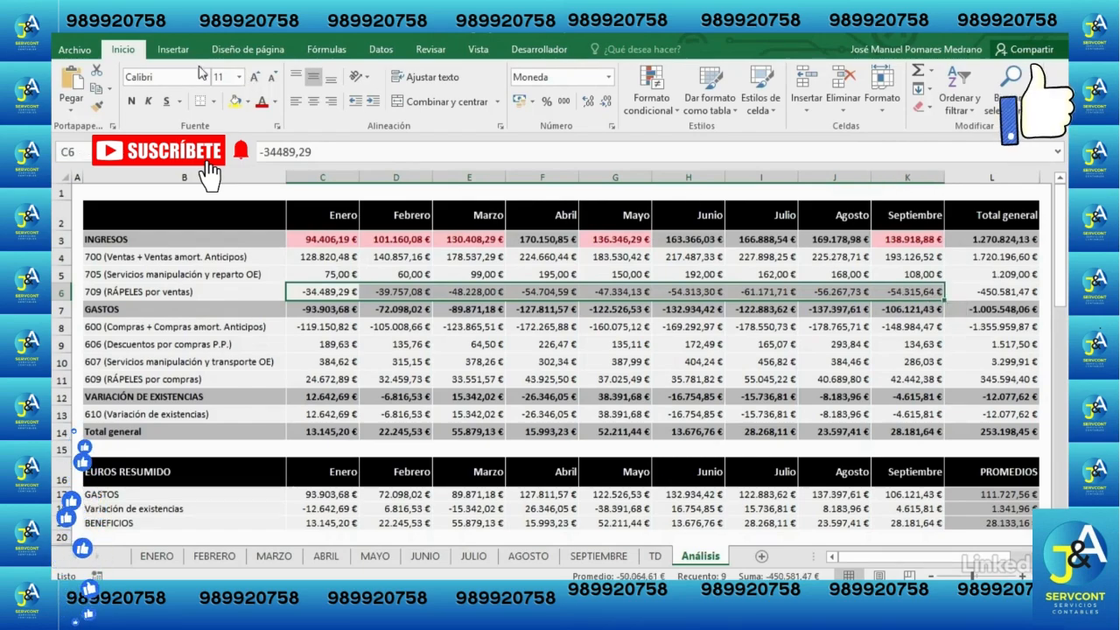
left_click(649, 102)
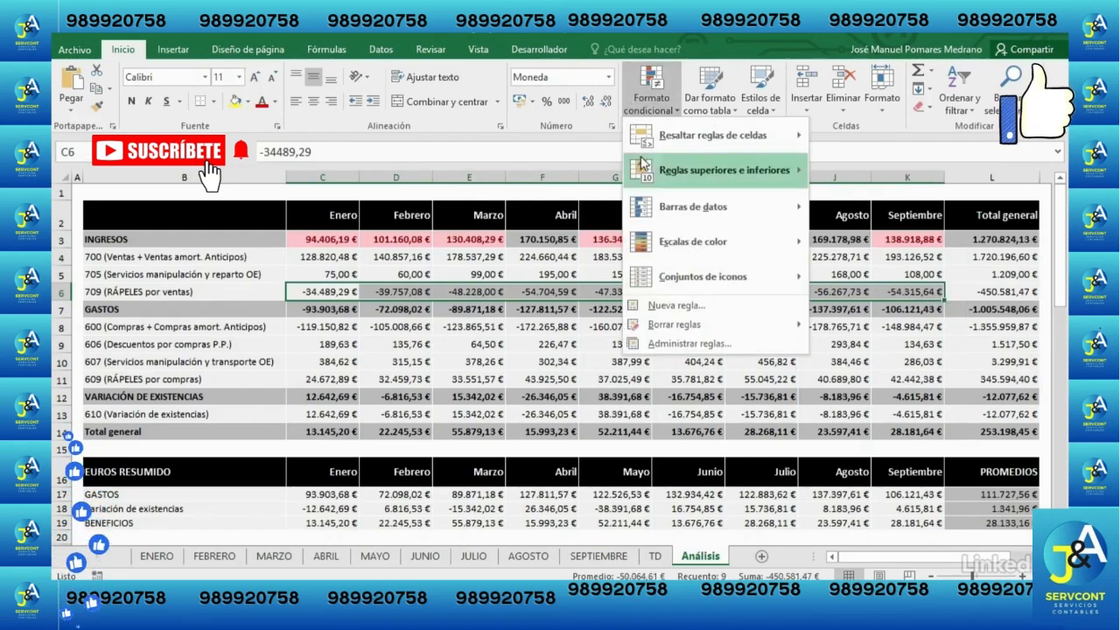
mouse_move(700, 175)
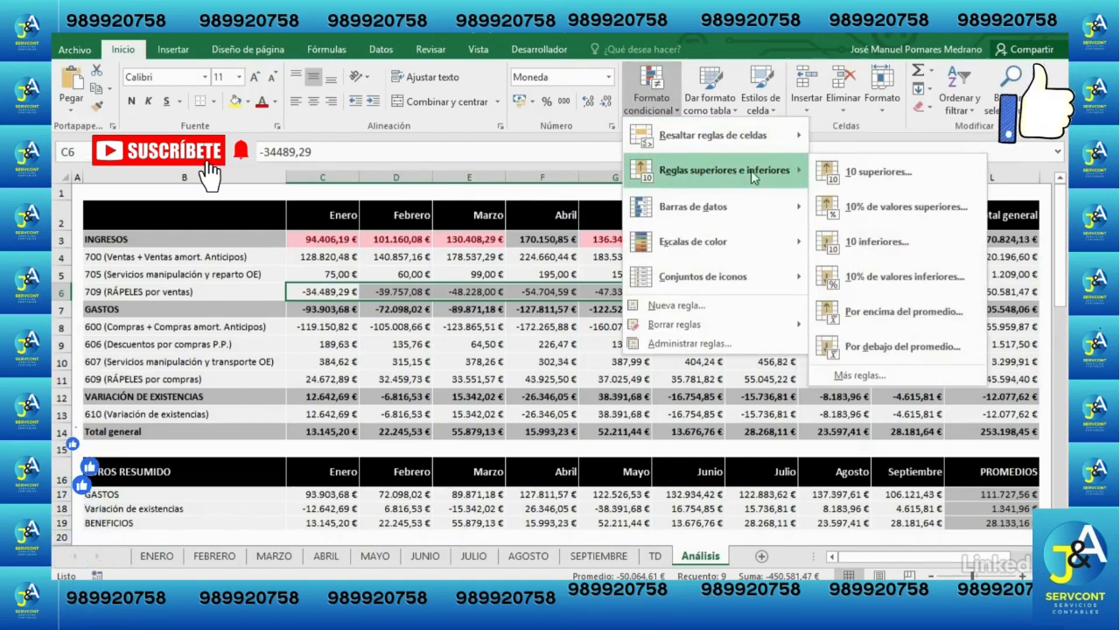
left_click(910, 347)
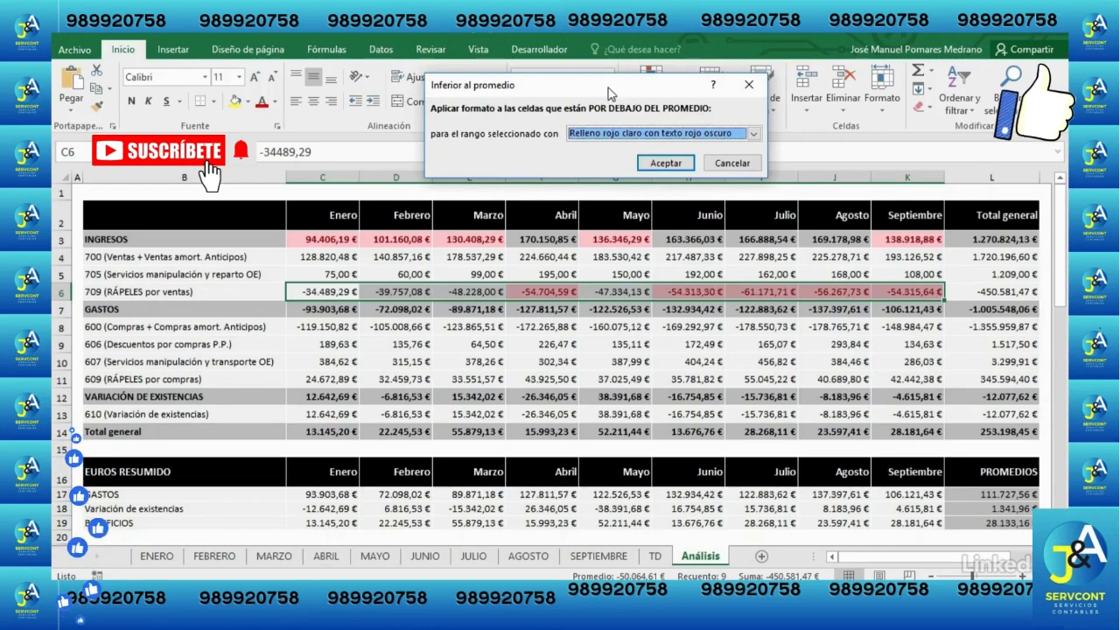
left_click(753, 133)
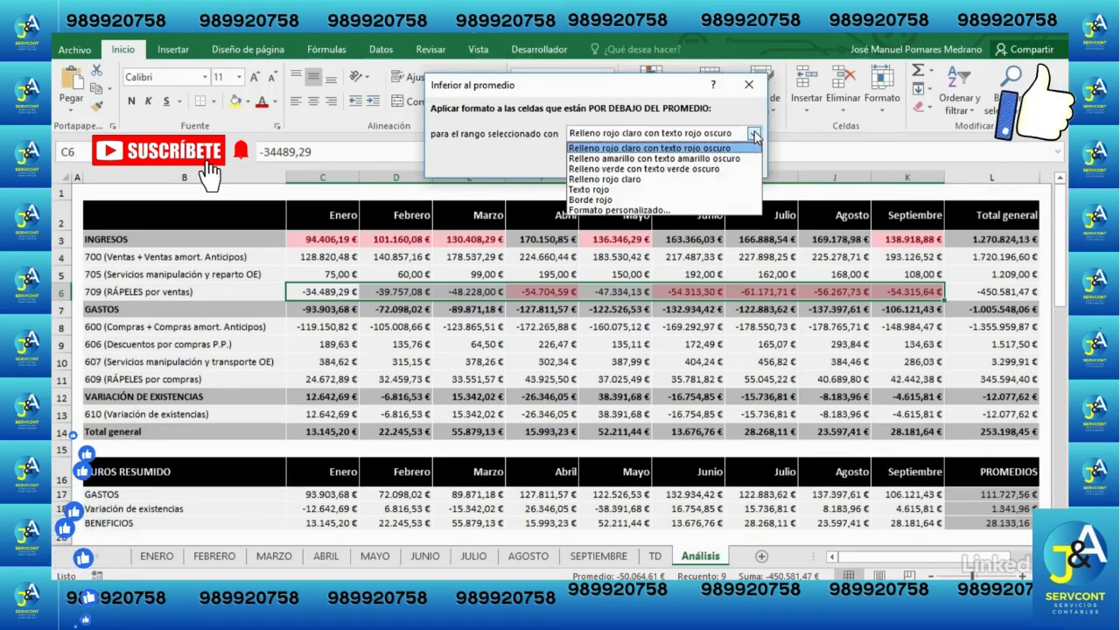
left_click(681, 163)
left_click(665, 162)
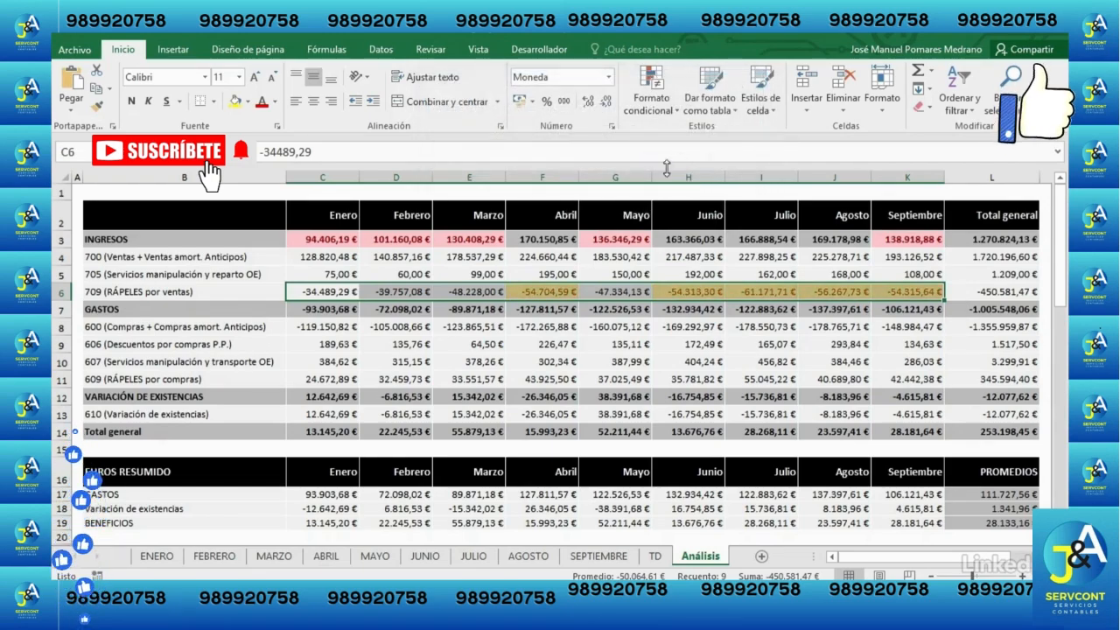
left_click(411, 328)
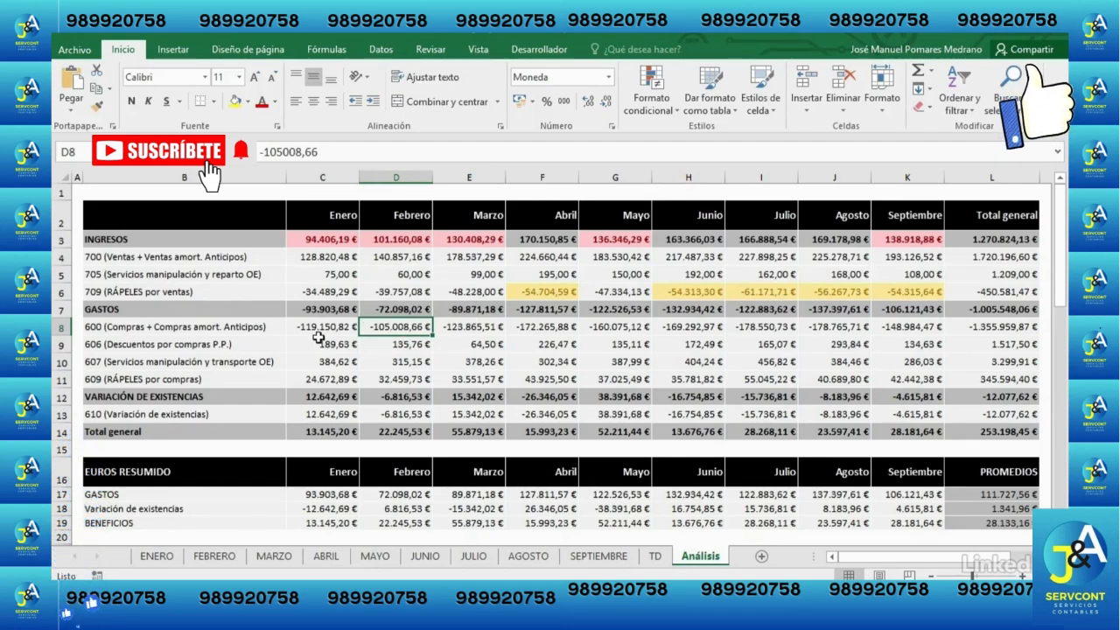
Step: Apply a green-to-yellow colour scale to the monthly values of the GASTOS accounts 600 to 609 in C8:K11
left_click_drag(326, 327, 894, 379)
left_click(651, 98)
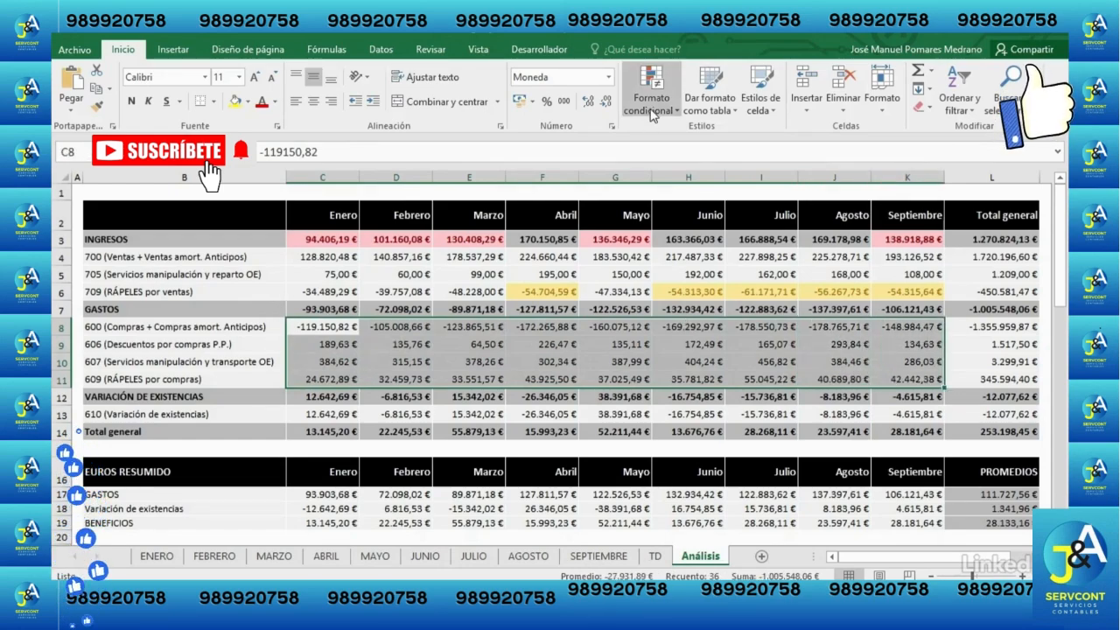
mouse_move(652, 242)
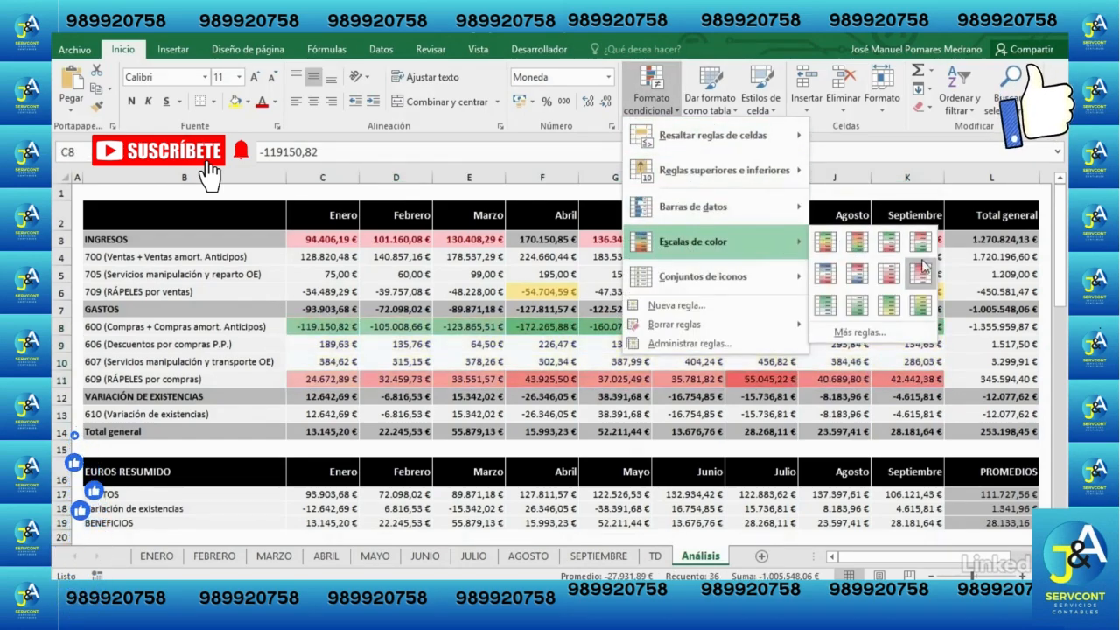
left_click(888, 303)
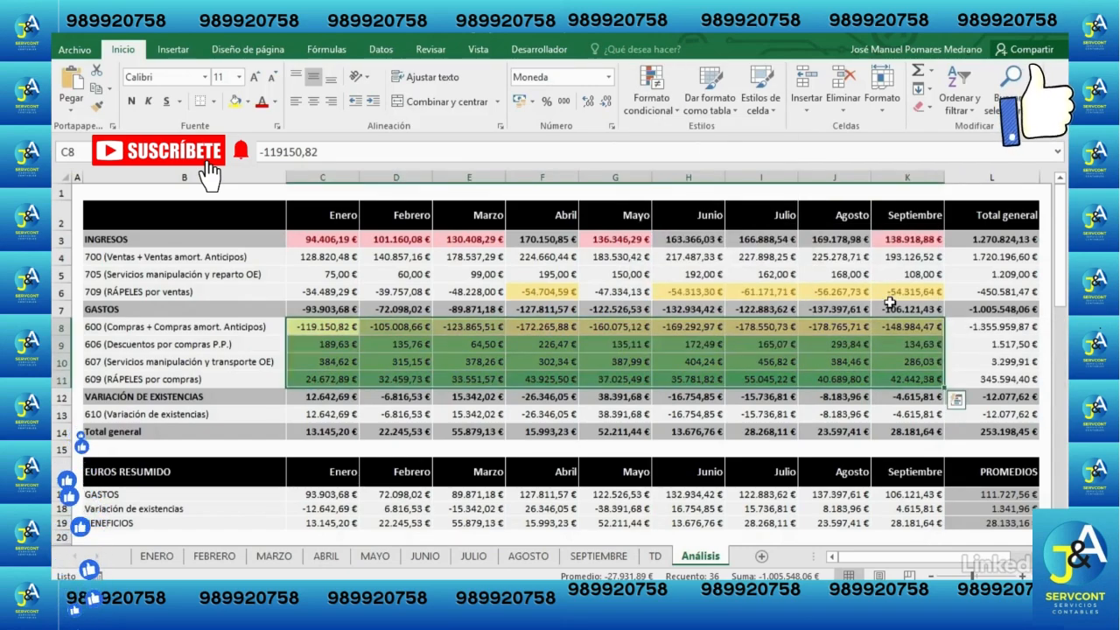
Step: Open the colour scale rule of the GASTOS account values, C8:K11, for editing in the conditional formatting rules manager
left_click(331, 240)
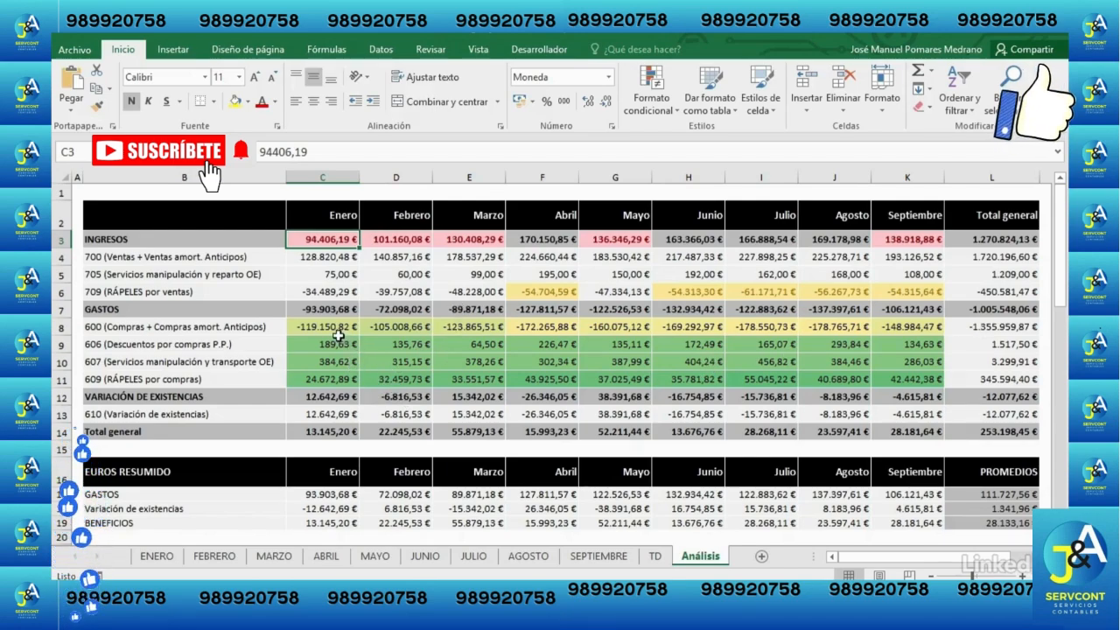
left_click_drag(332, 329, 908, 383)
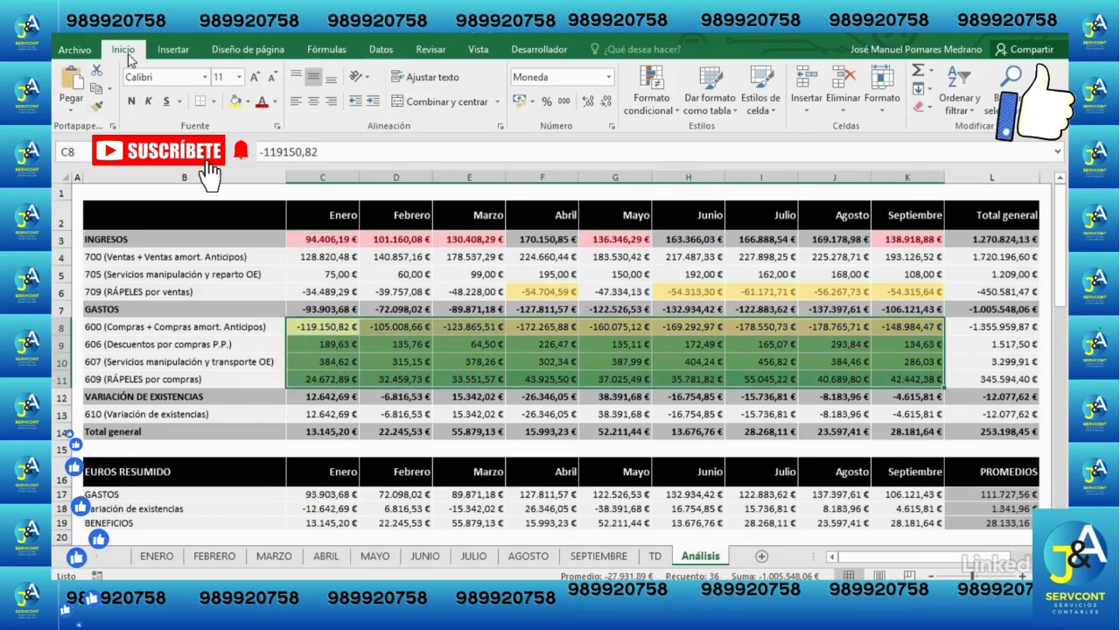
left_click(643, 112)
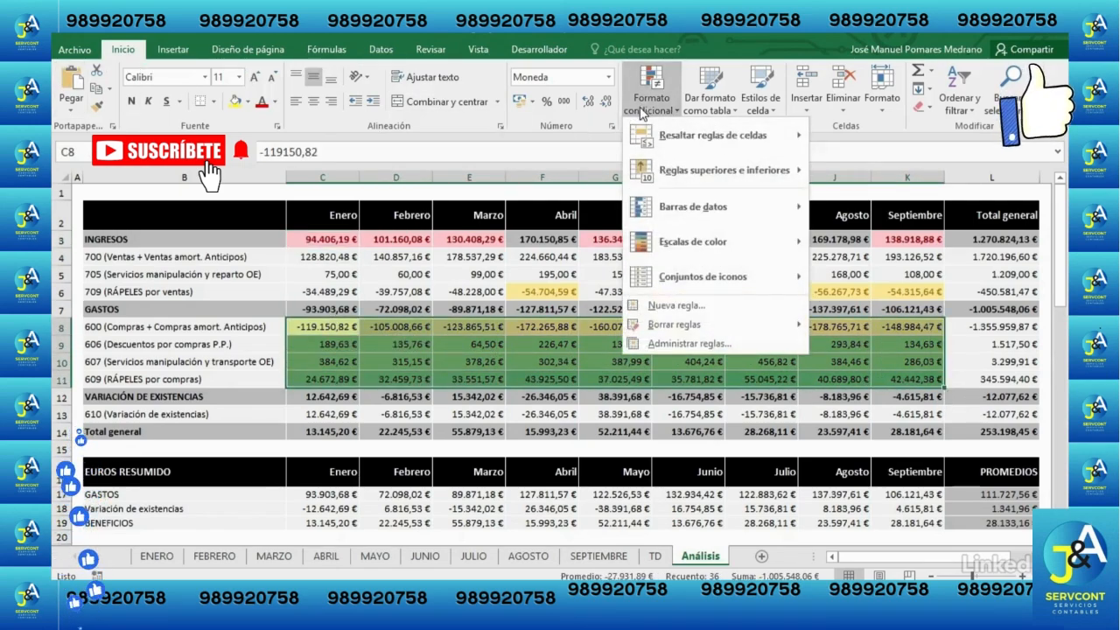
left_click(682, 346)
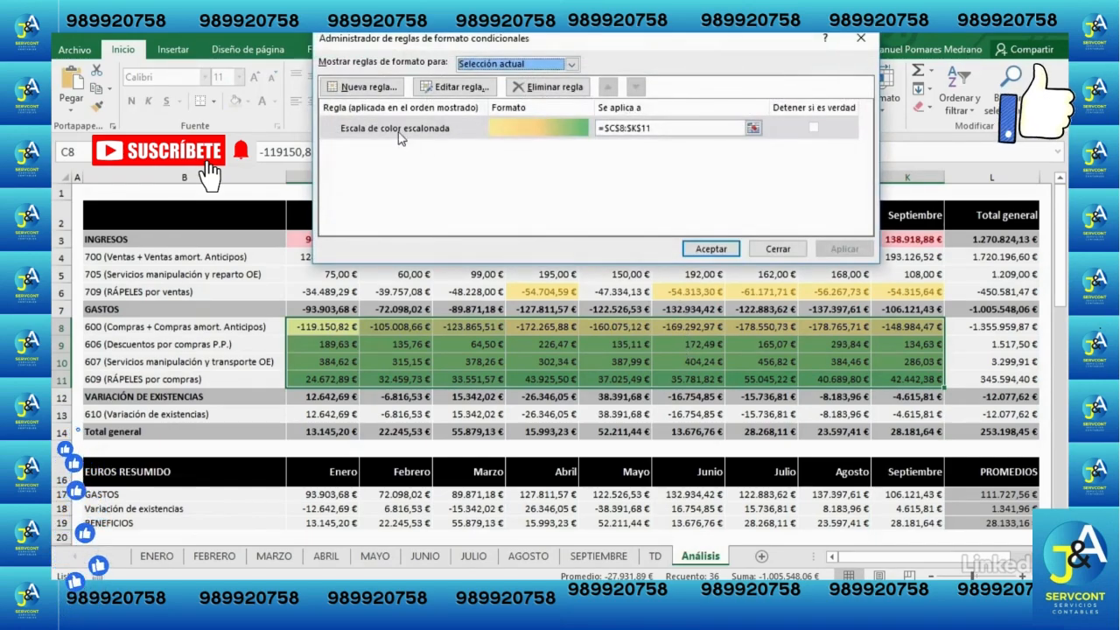
left_click(398, 134)
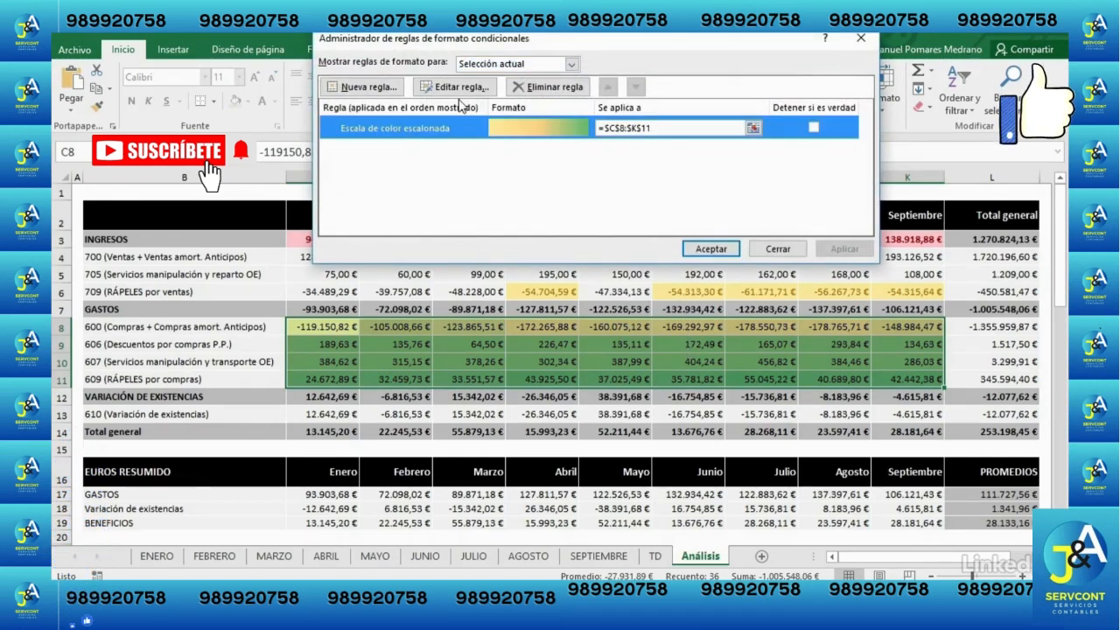
left_click(571, 64)
left_click(571, 65)
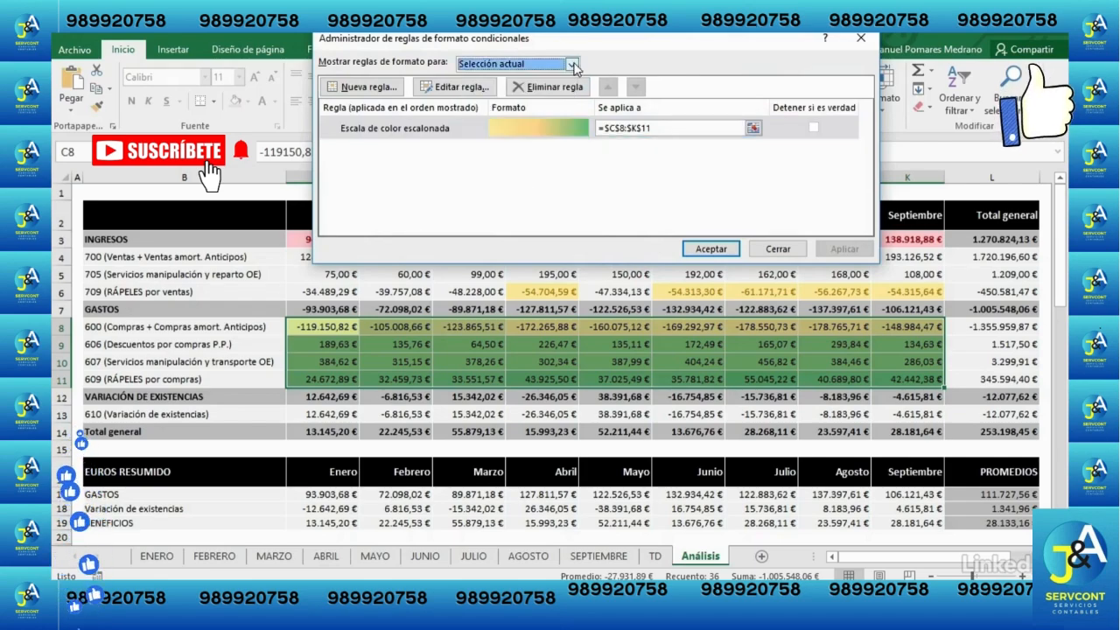
left_click(425, 133)
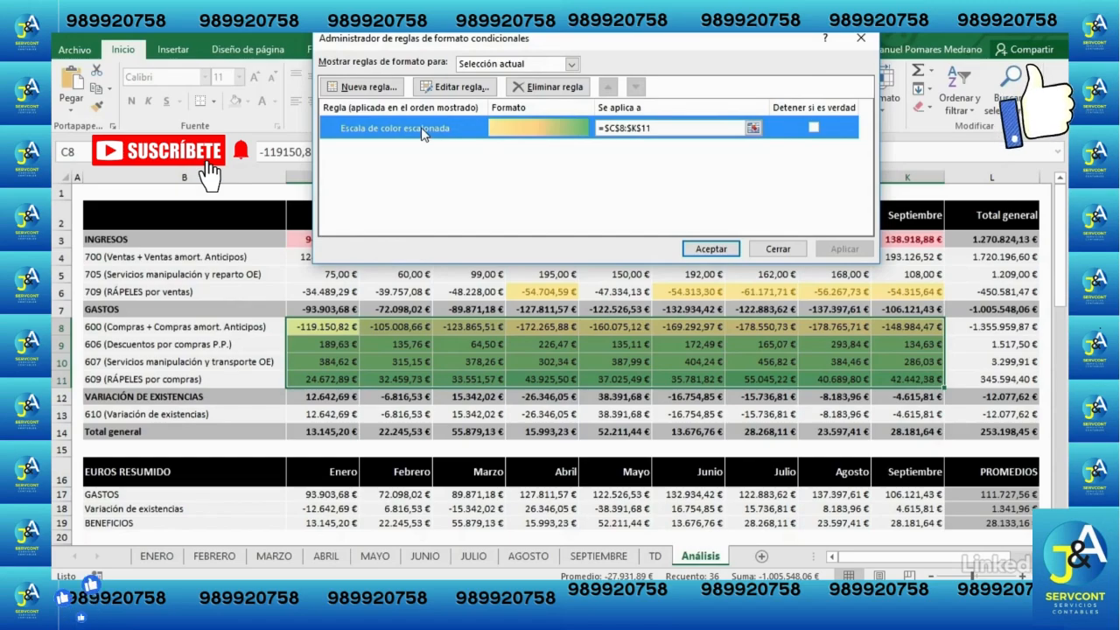
left_click(455, 88)
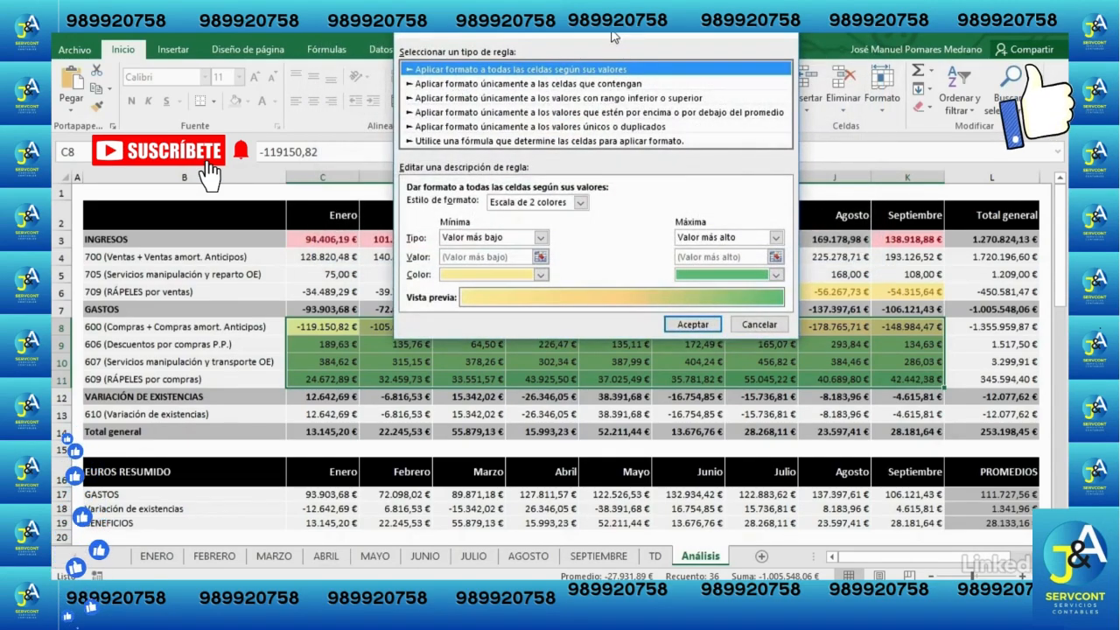
left_click_drag(612, 37, 589, 43)
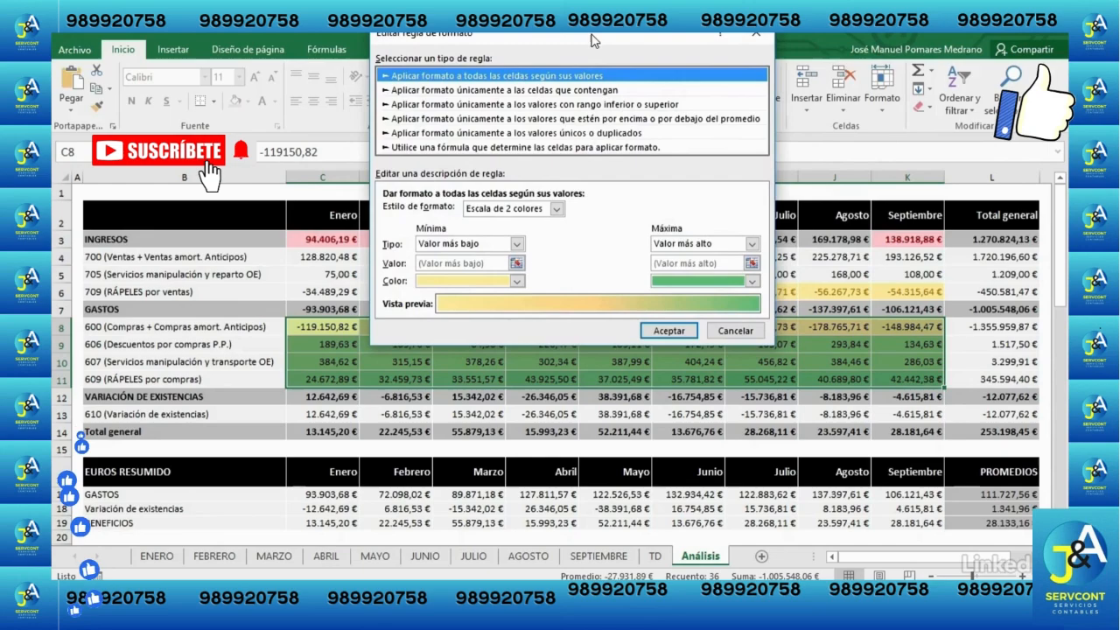
Step: Examine the available format styles and the minimum and maximum value types of the two-colour scale rule
left_click(557, 211)
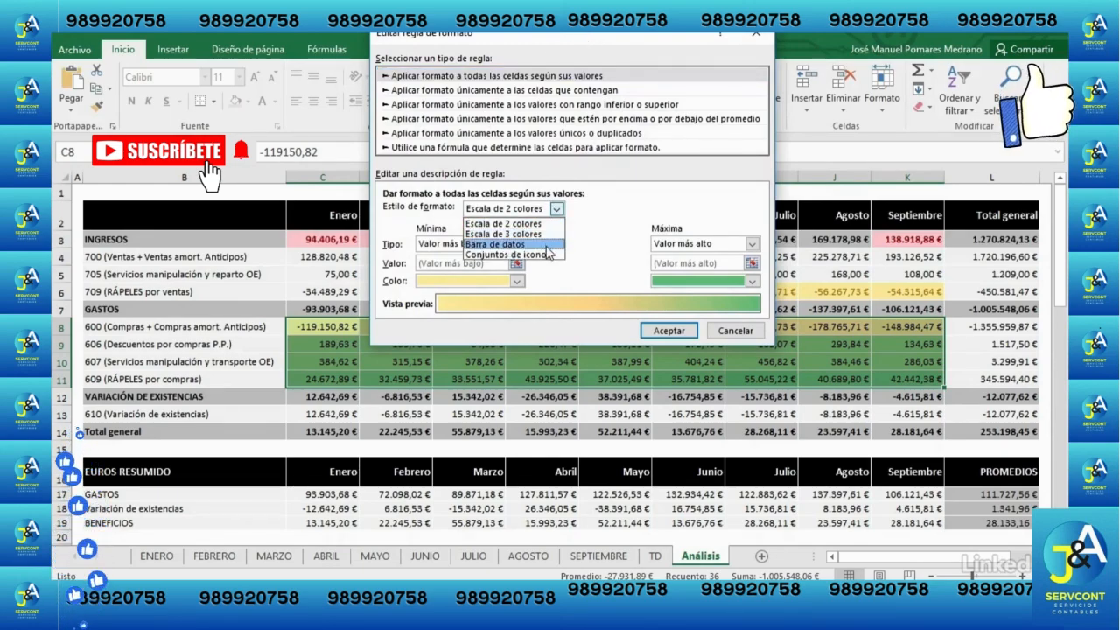
left_click(557, 211)
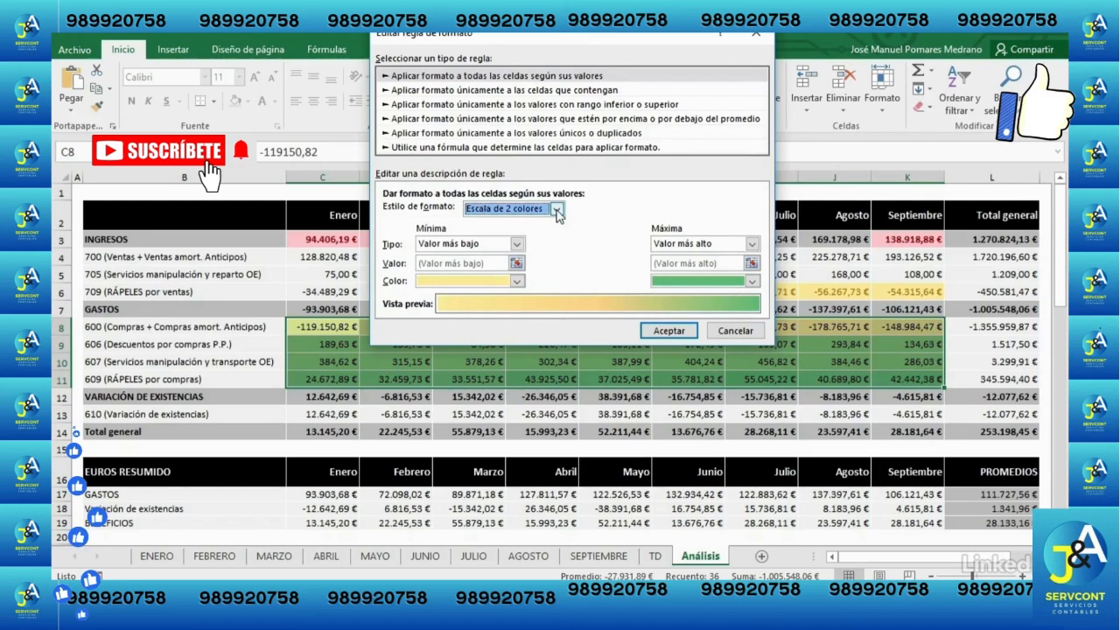
left_click(517, 244)
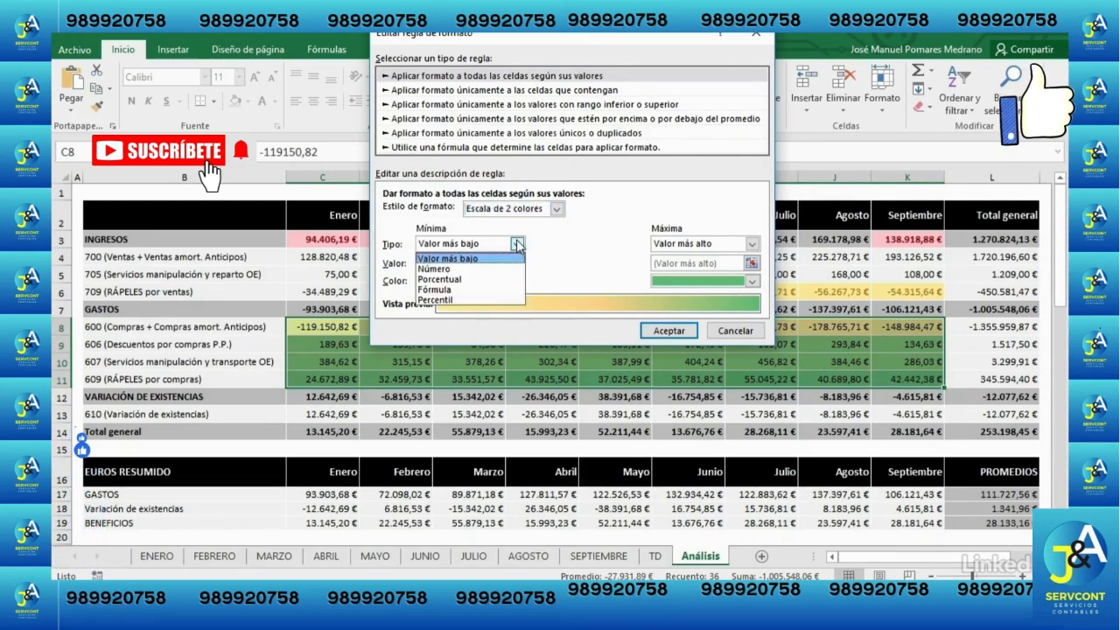
left_click(517, 244)
left_click(752, 244)
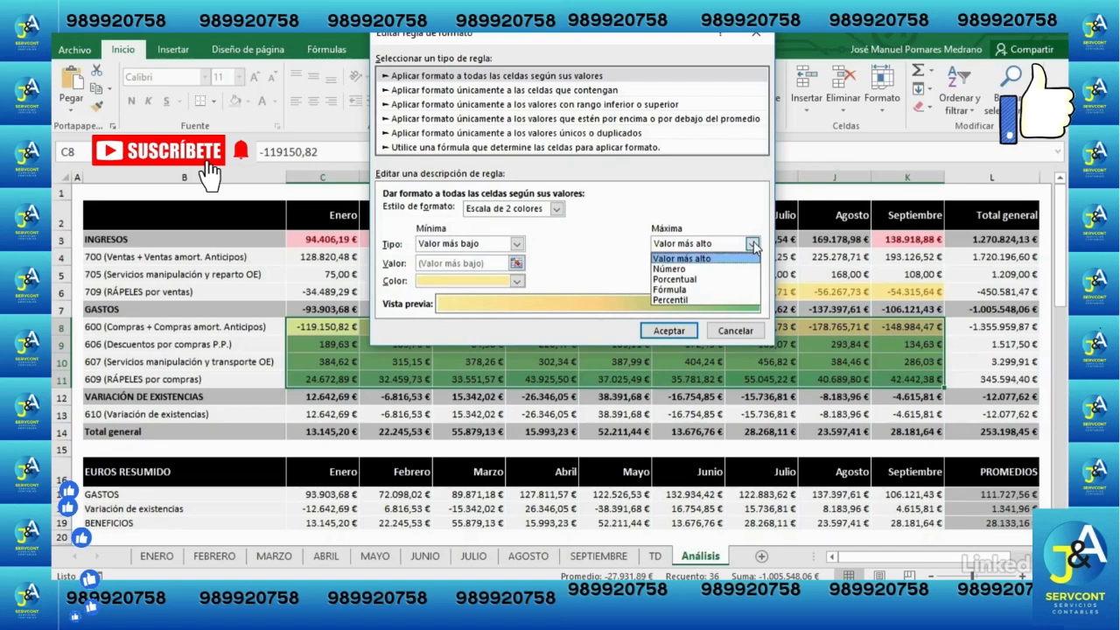
left_click(752, 245)
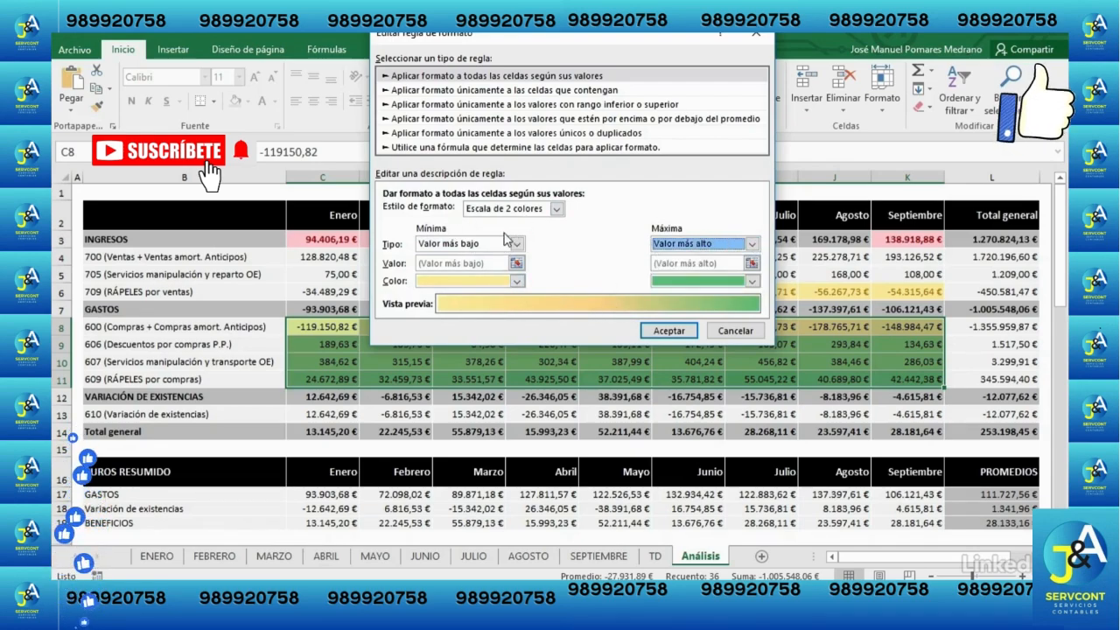
Step: Change the C8:K11 rule to Escala de 3 colores with an orange midpoint colour and apply it
left_click(556, 209)
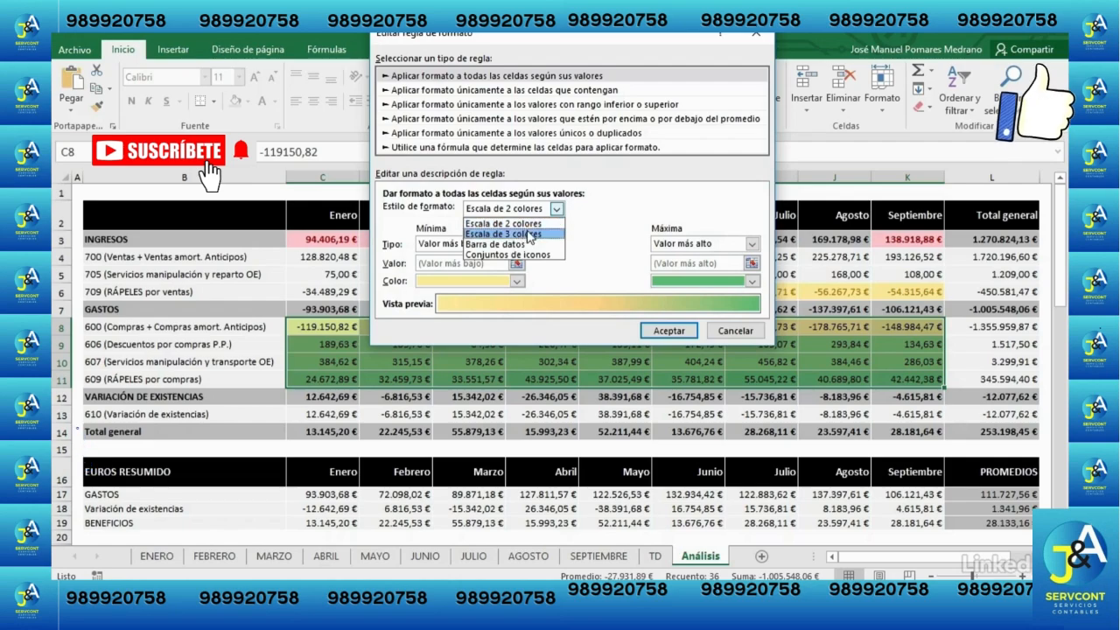
left_click(528, 234)
left_click(633, 280)
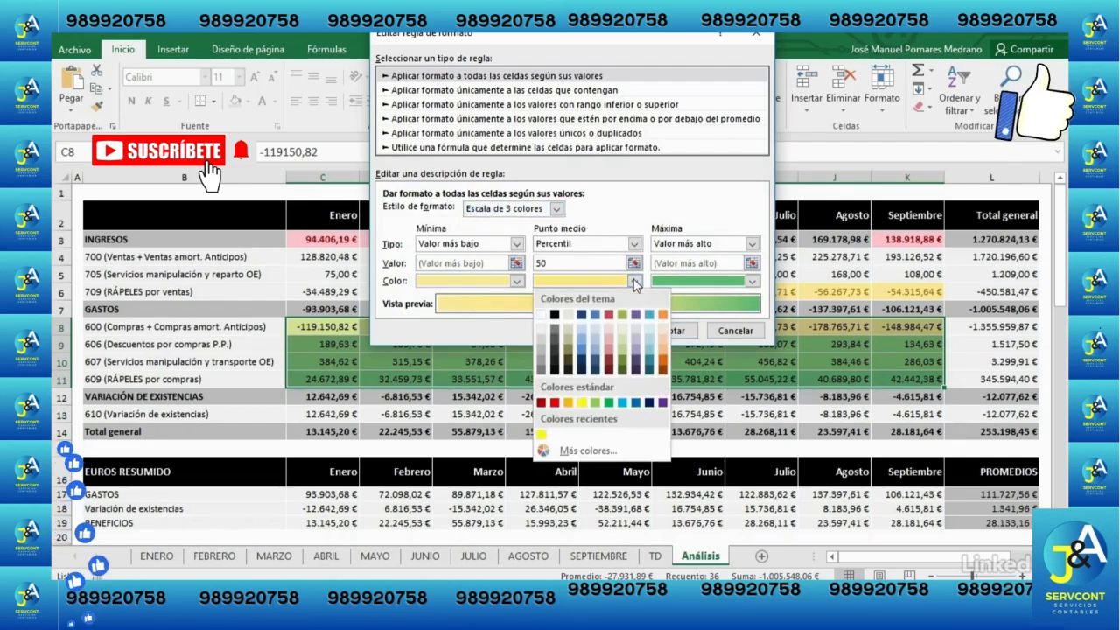
left_click(663, 314)
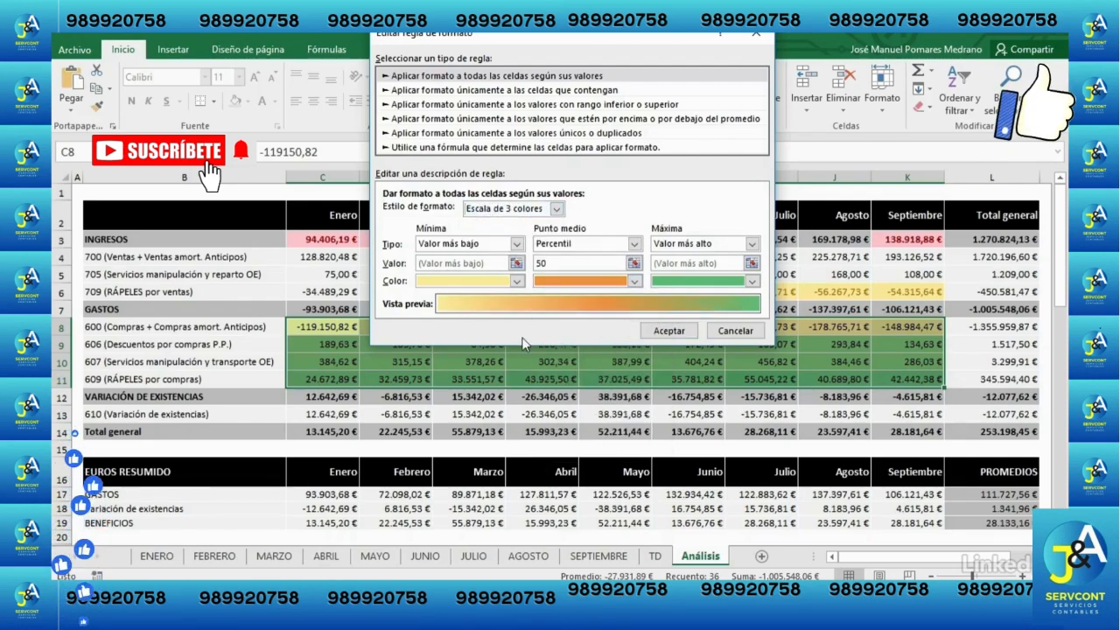
left_click(655, 331)
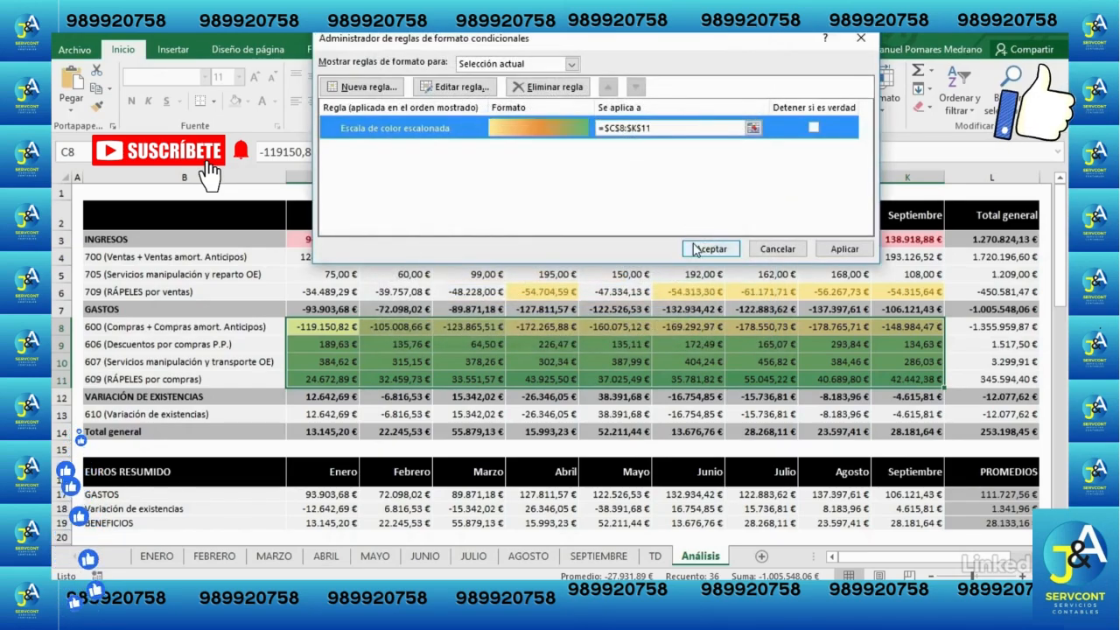
left_click(694, 245)
left_click(229, 362)
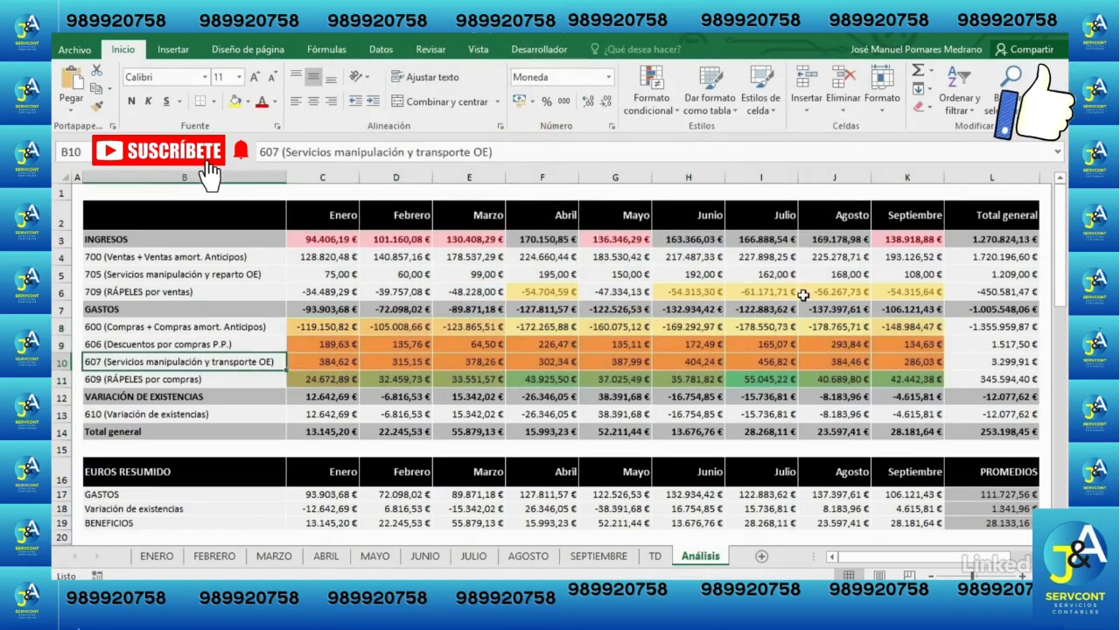
Step: Add blue gradient-fill data bars to the Total general column values, L3:L14
left_click_drag(998, 240, 1000, 429)
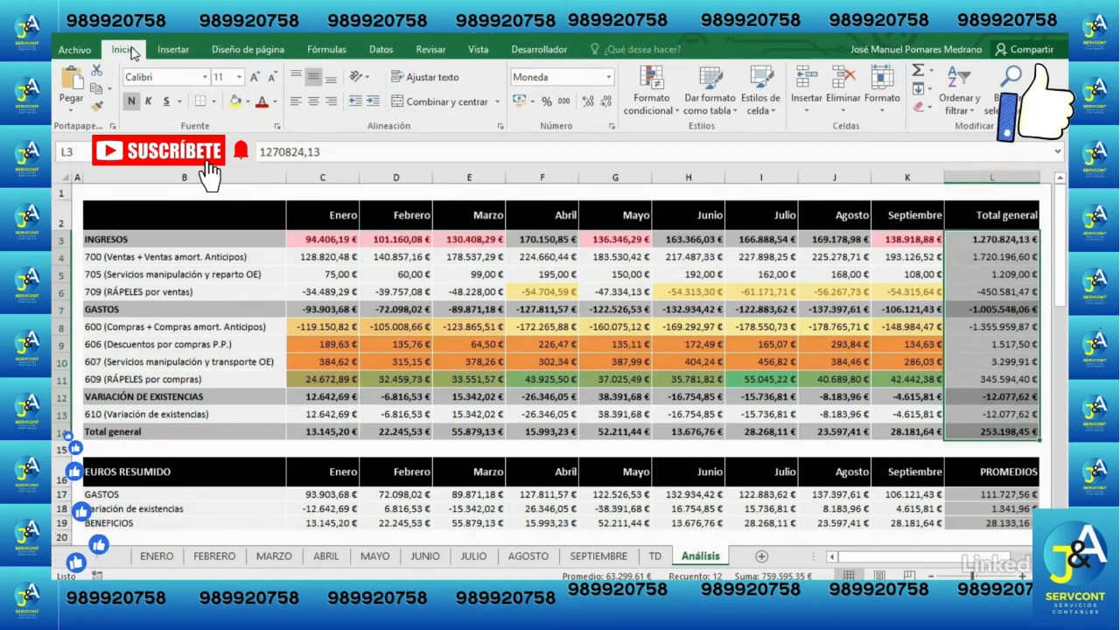
left_click(645, 107)
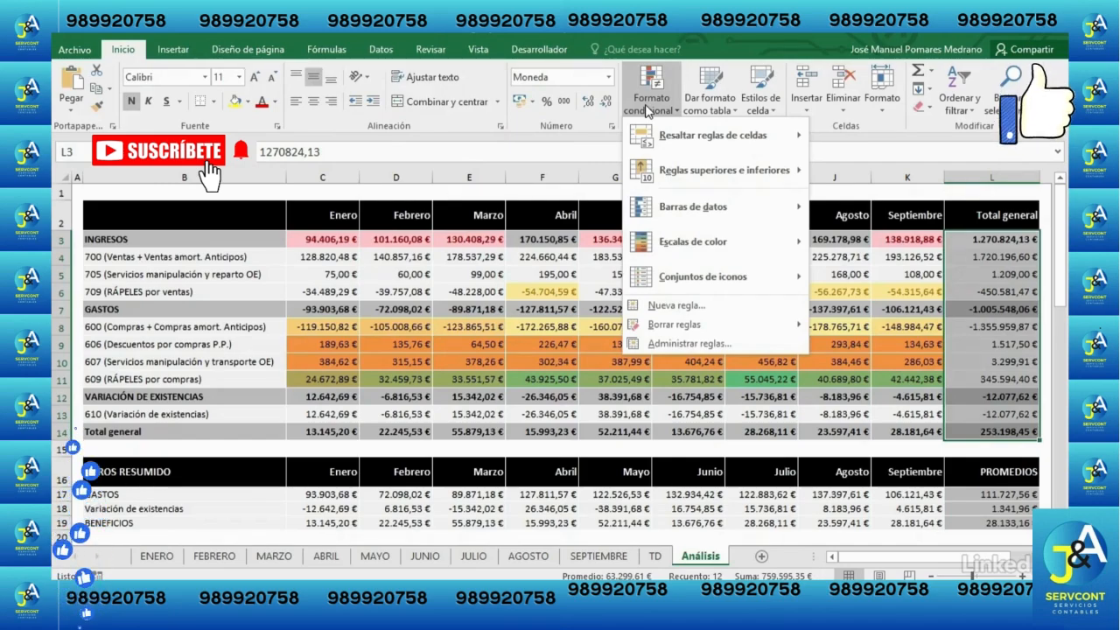
mouse_move(714, 206)
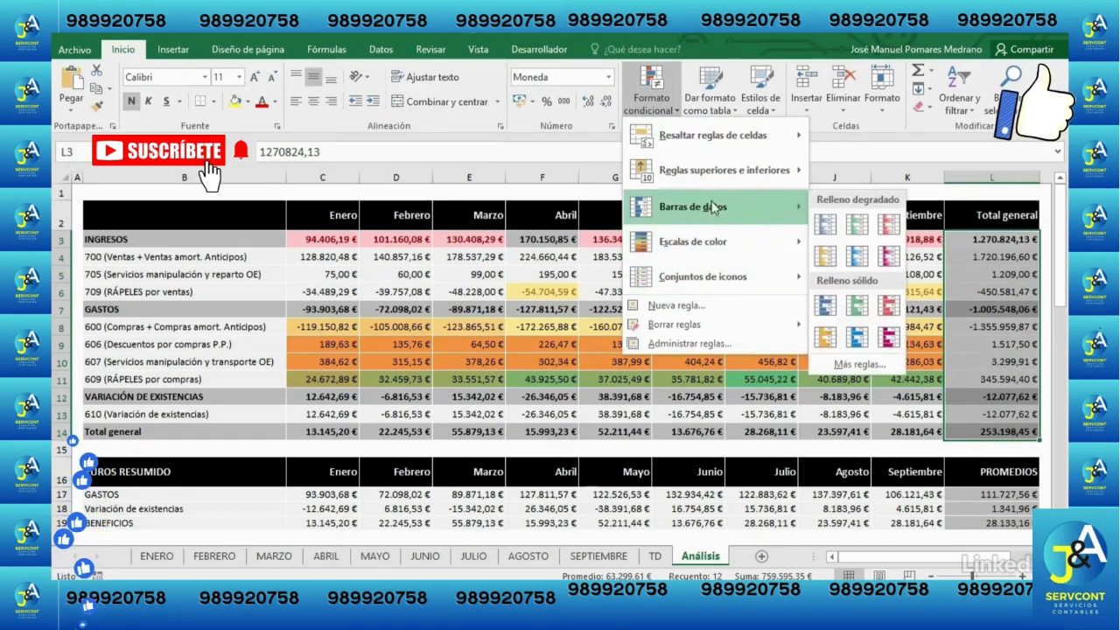
left_click(825, 224)
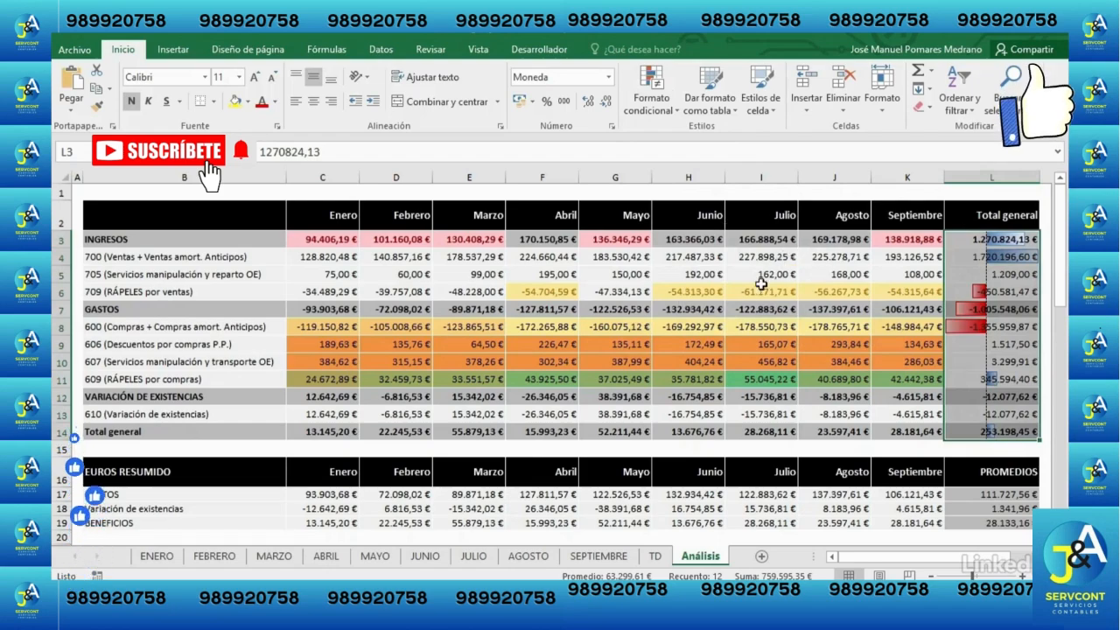
left_click(760, 278)
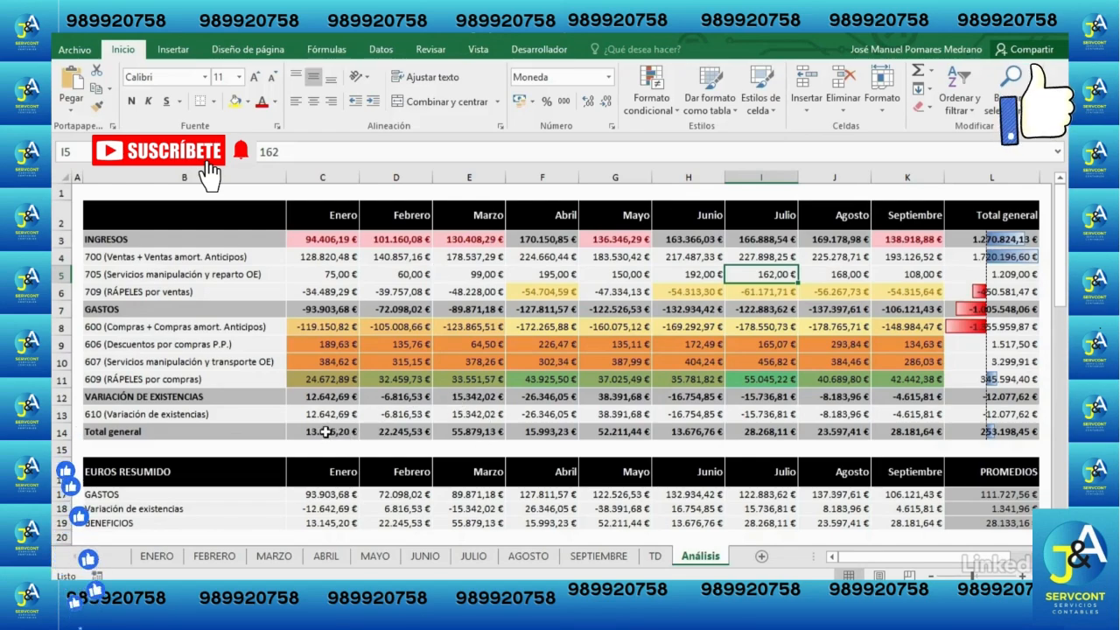
Step: Apply the icon set 3 semáforos (sin marco) to the monthly values of the Total general row, C14:K14
left_click_drag(341, 435, 897, 436)
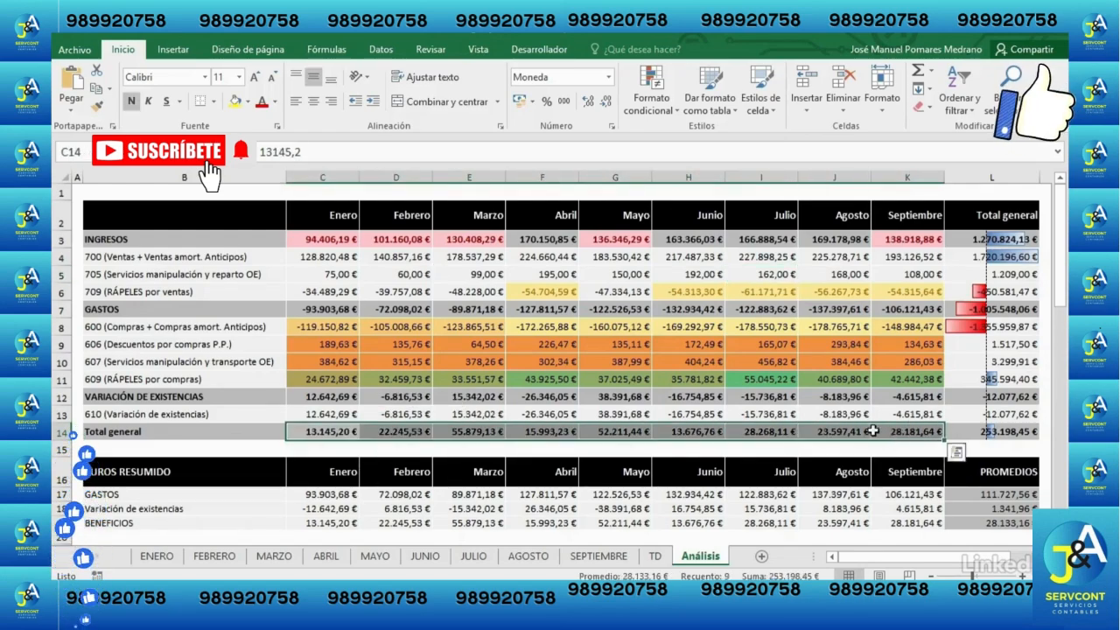
left_click(662, 109)
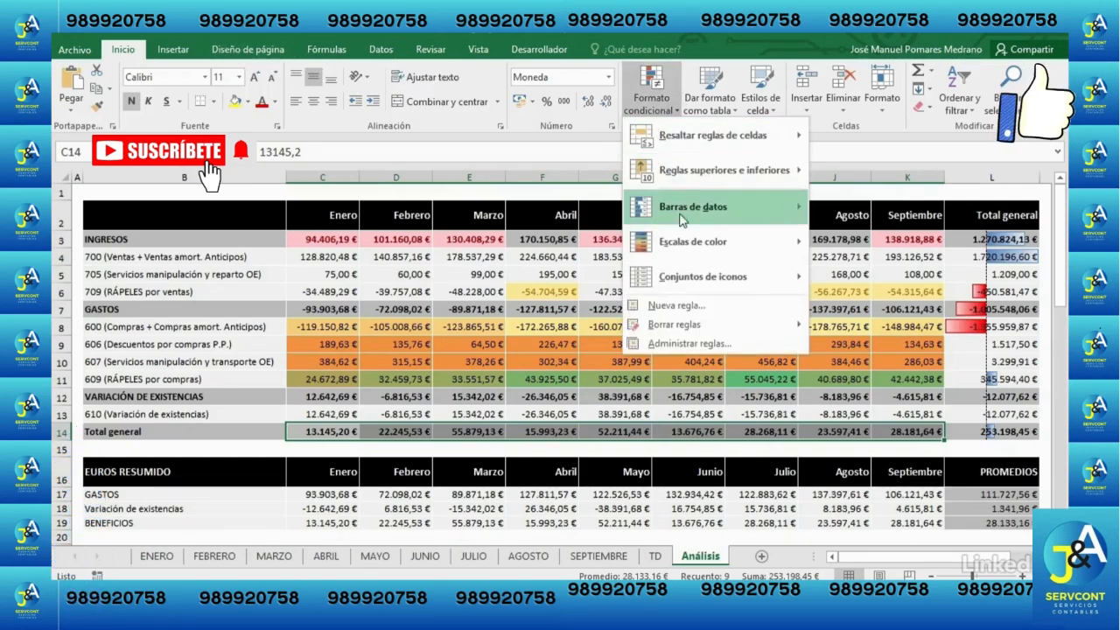
mouse_move(708, 277)
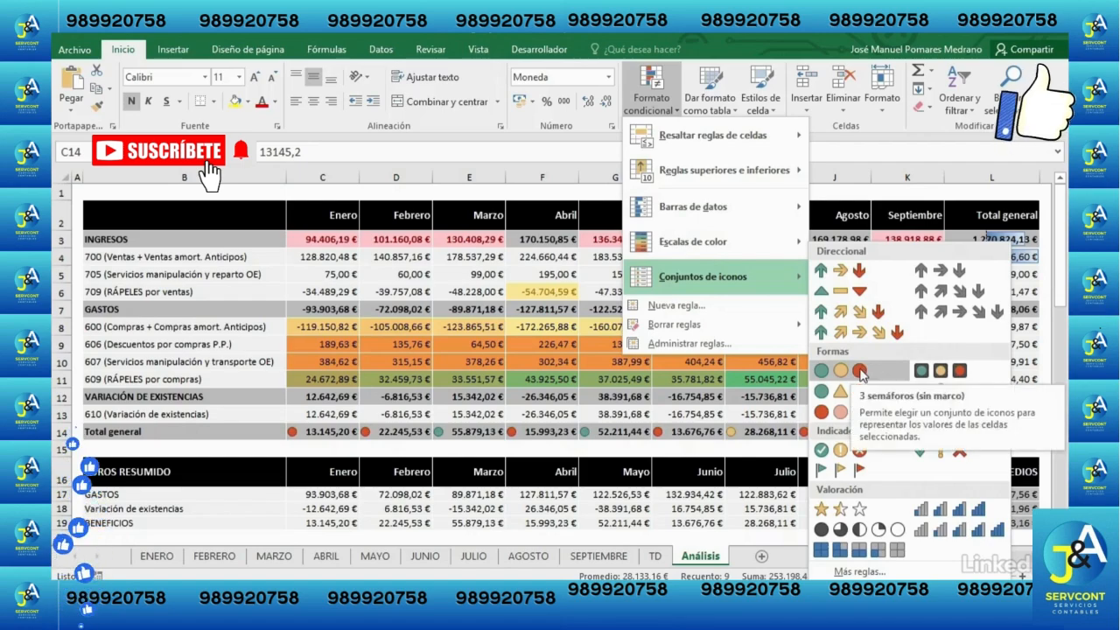
left_click(861, 373)
left_click(382, 345)
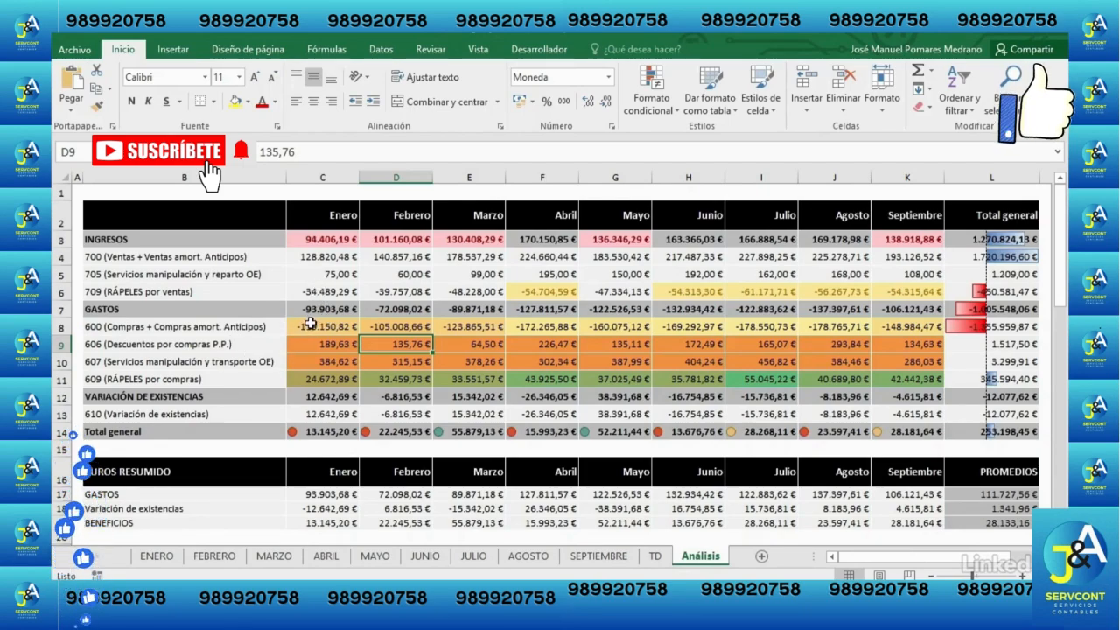
Step: Format the GASTOS account values in C8:K11 that are less than -61.860,25 € with Relleno rojo claro con texto rojo oscuro
left_click_drag(313, 326, 909, 380)
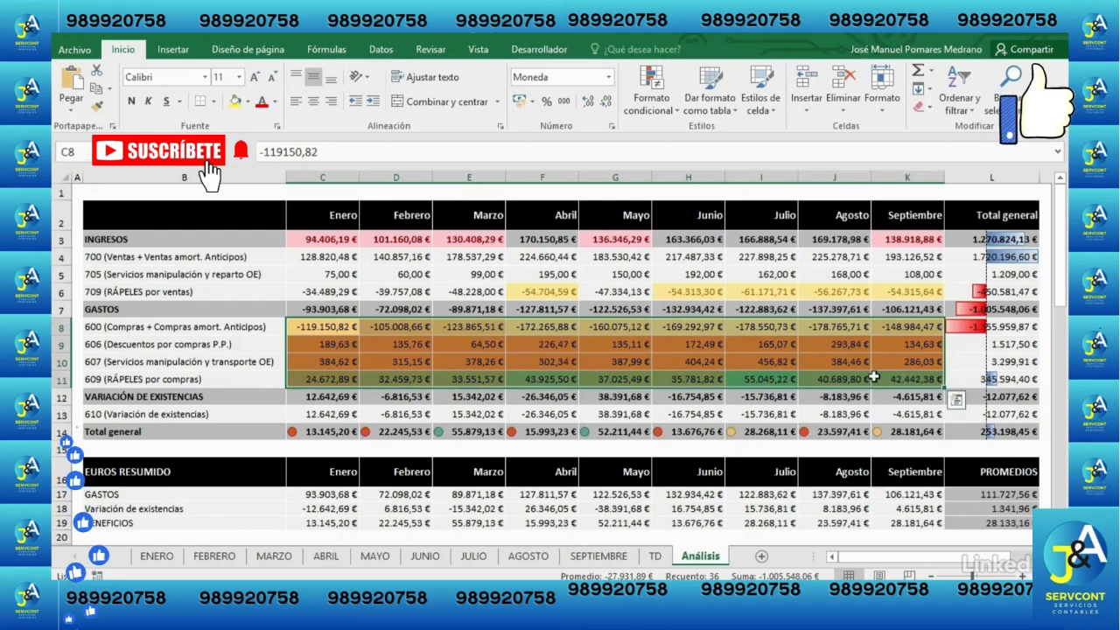
left_click(651, 98)
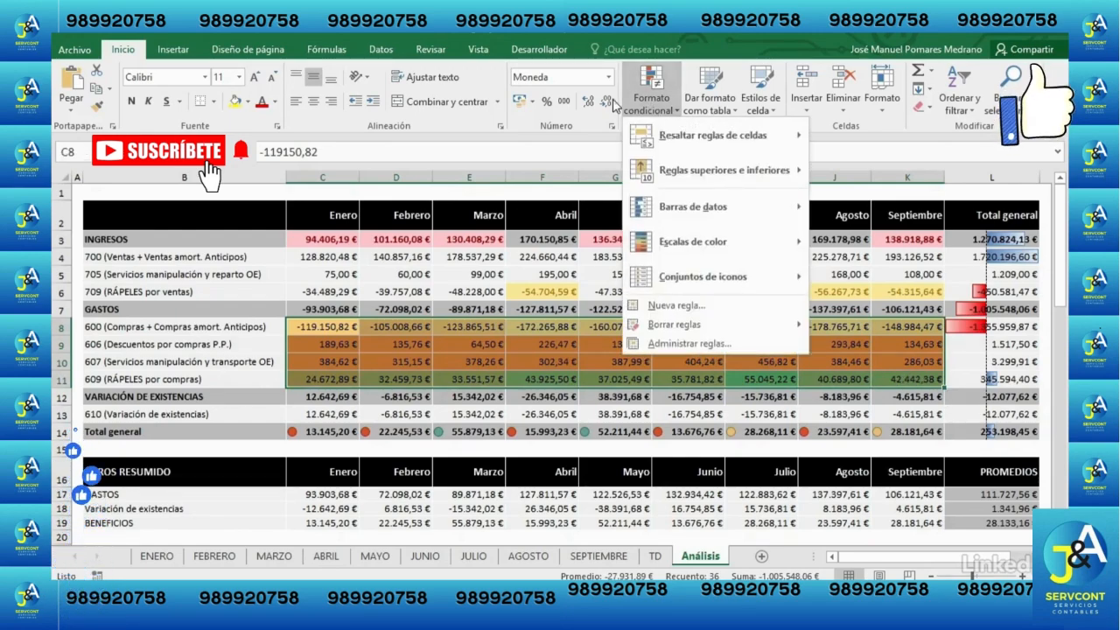
mouse_move(700, 138)
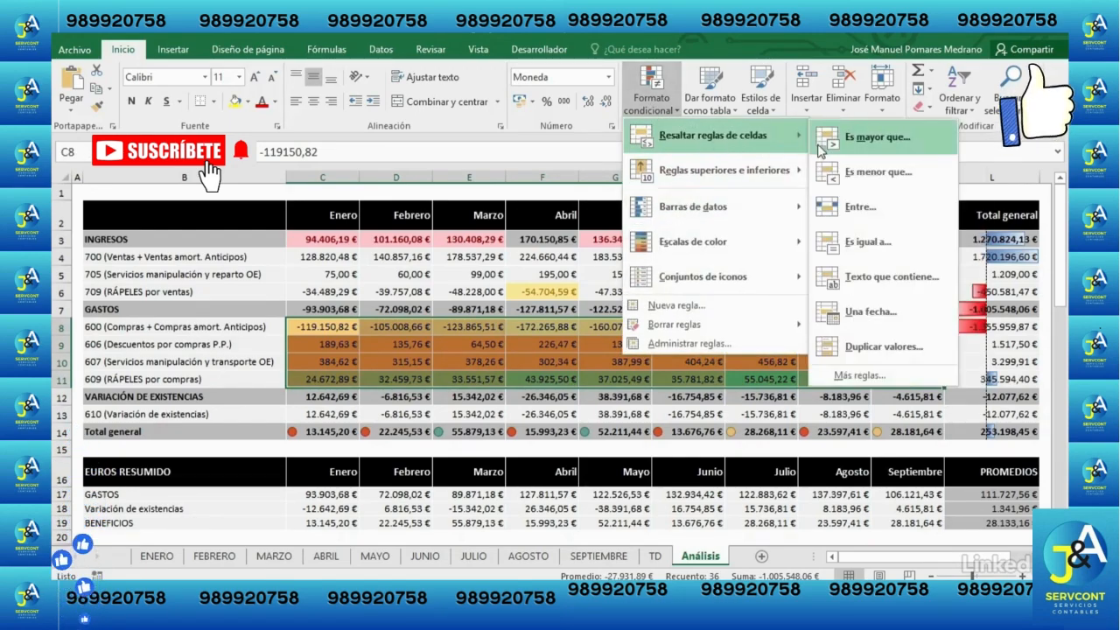
left_click(866, 177)
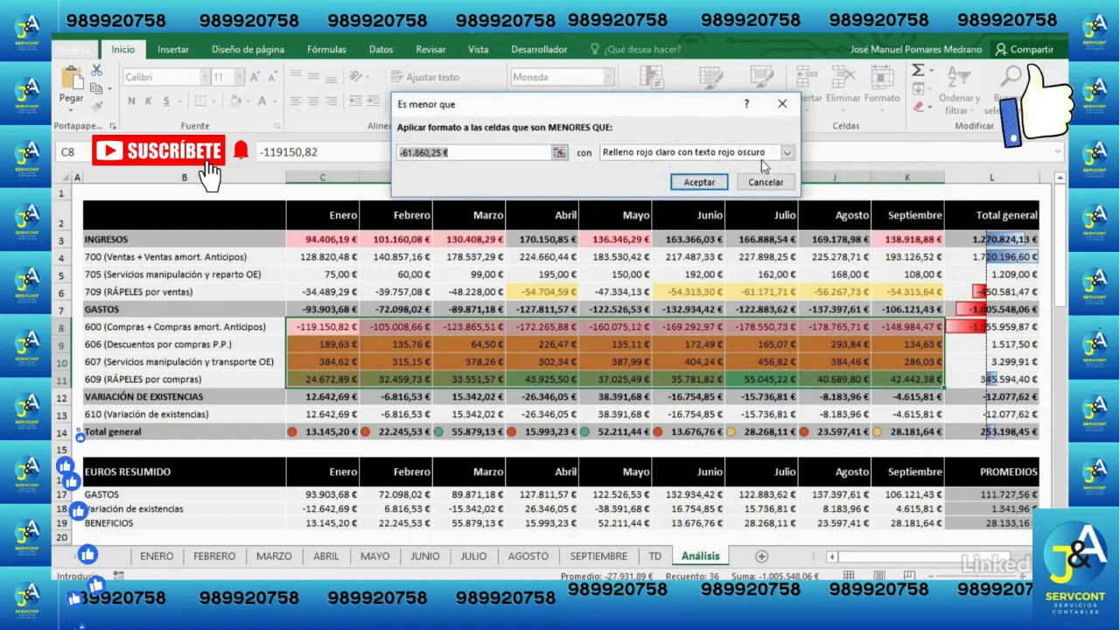
left_click(697, 182)
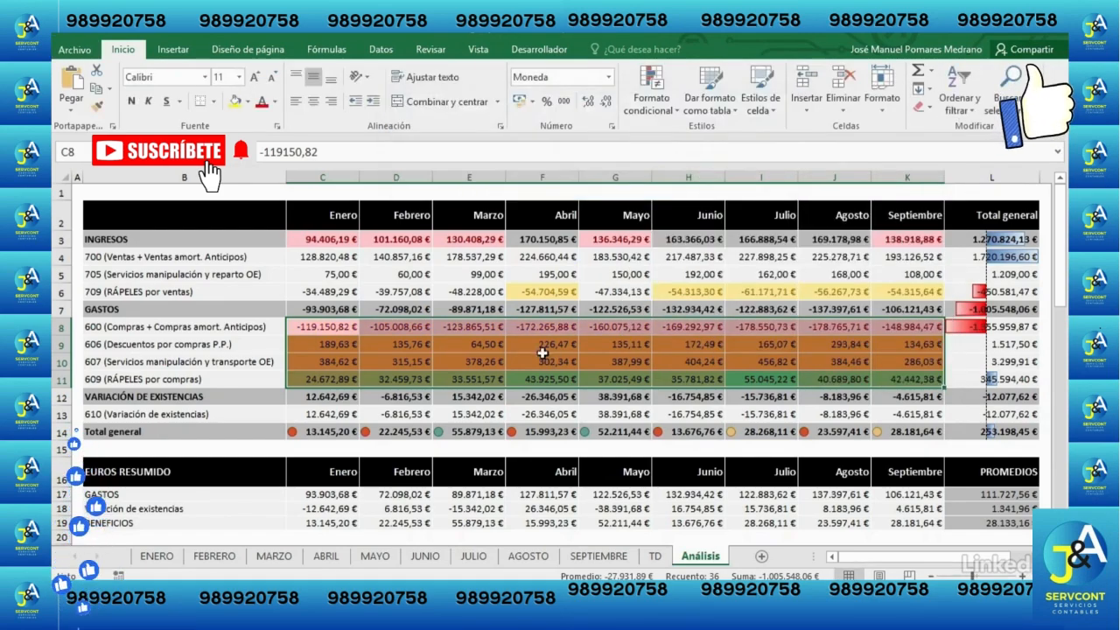
left_click(298, 401)
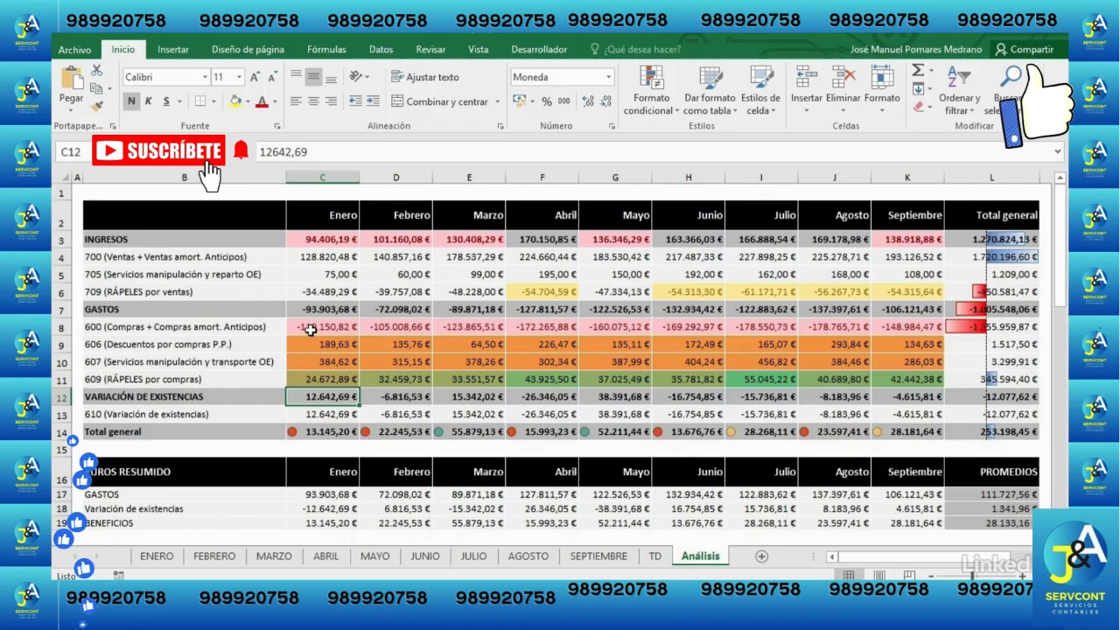
Step: Delete the Escala de color escalonada rule from C8:K11 and accept the remaining rules
left_click_drag(306, 328, 901, 382)
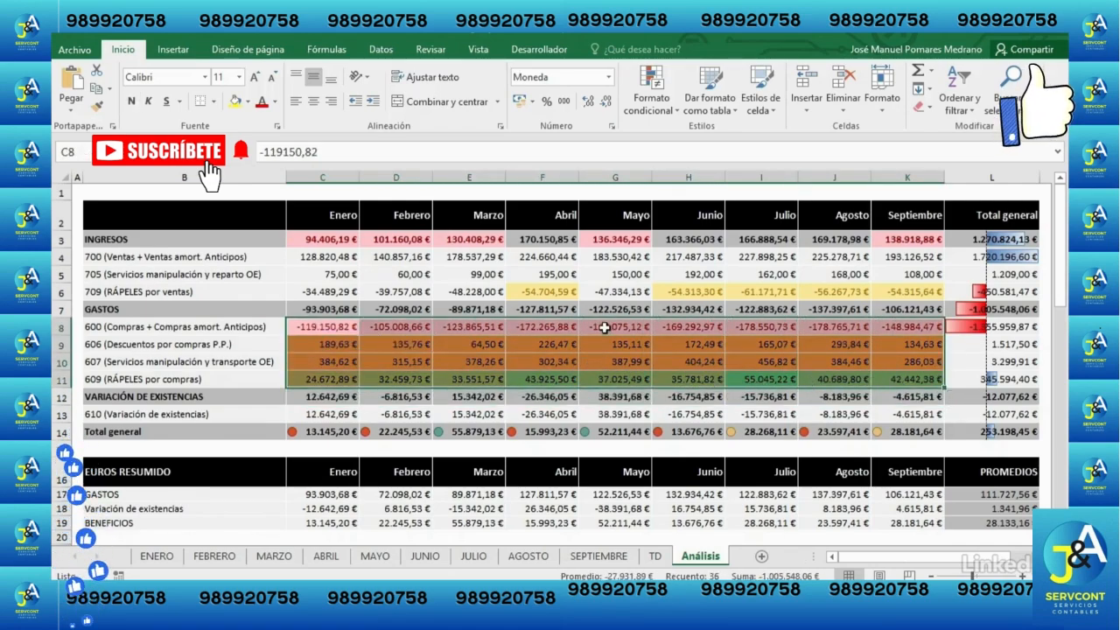
left_click(656, 109)
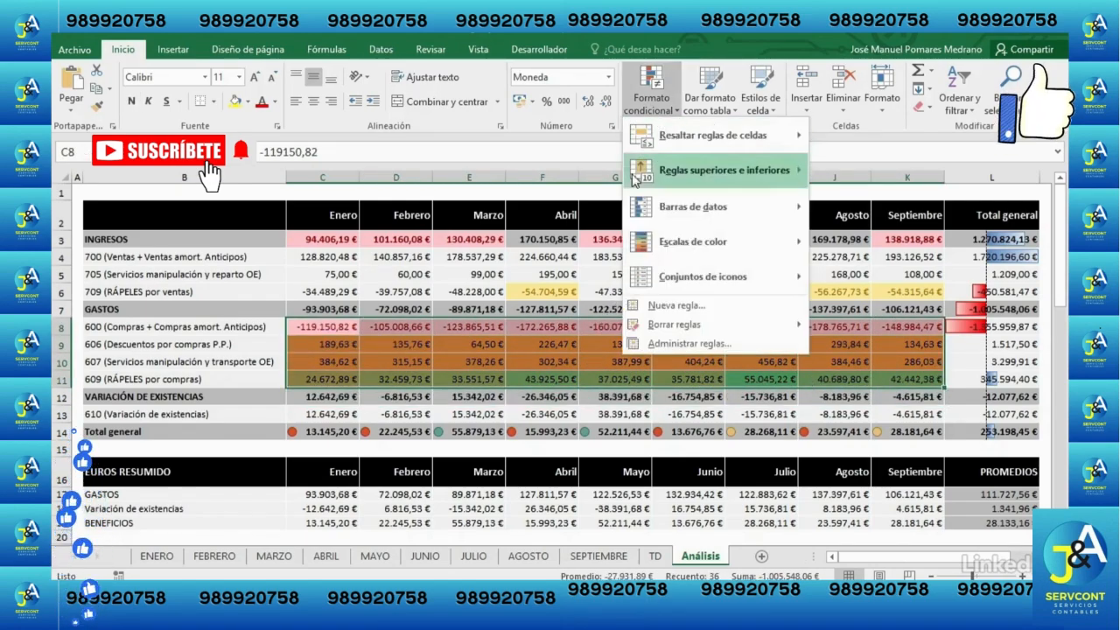
left_click(677, 343)
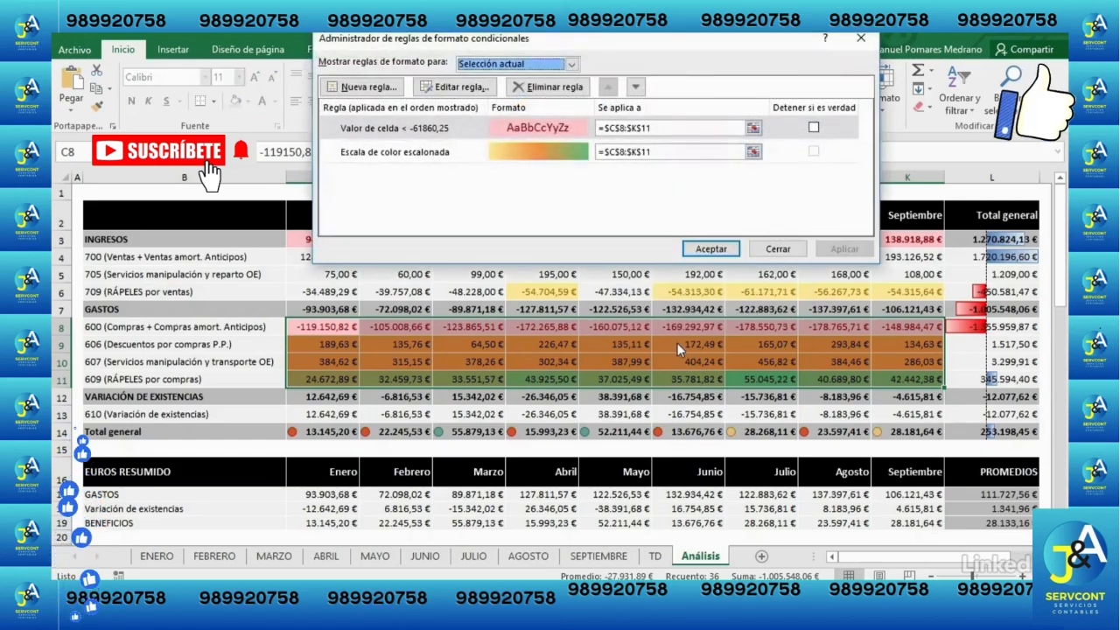
left_click(446, 155)
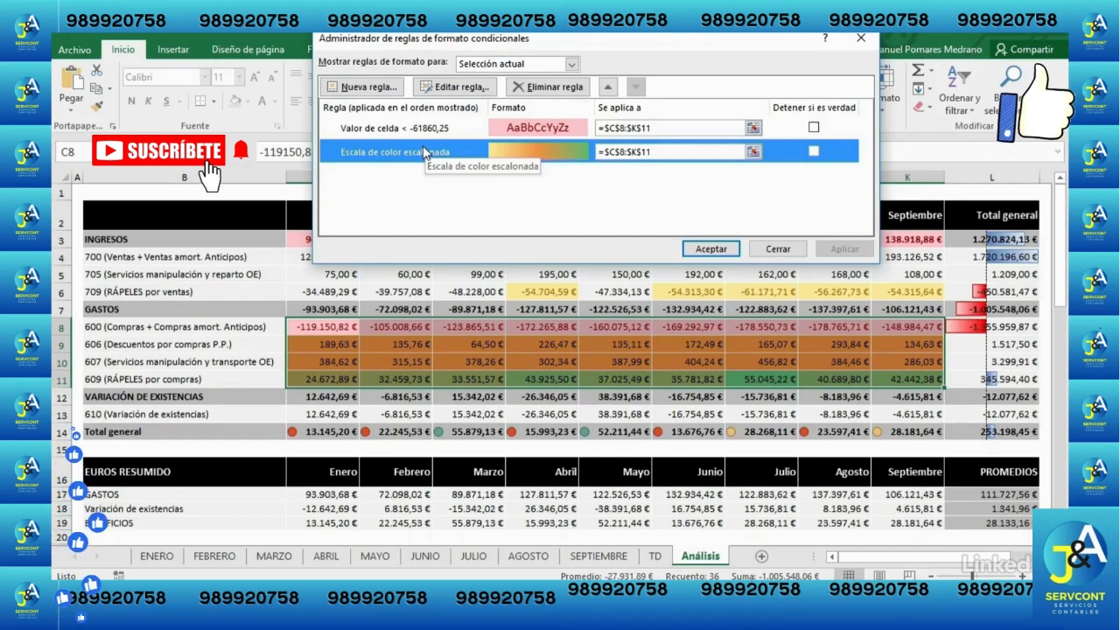
left_click(426, 130)
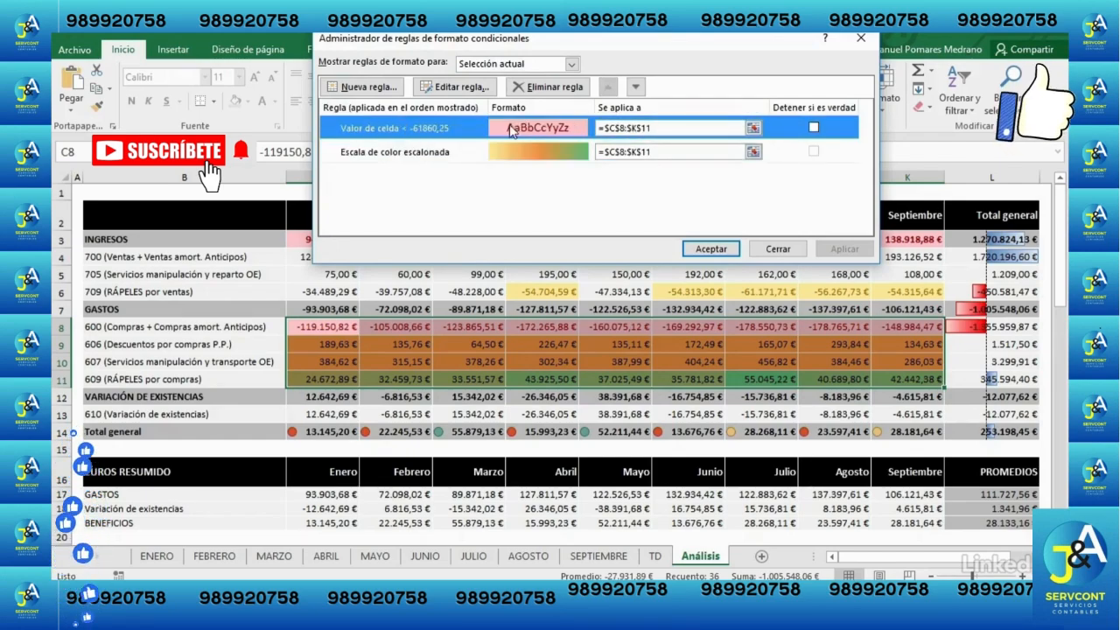
left_click(443, 157)
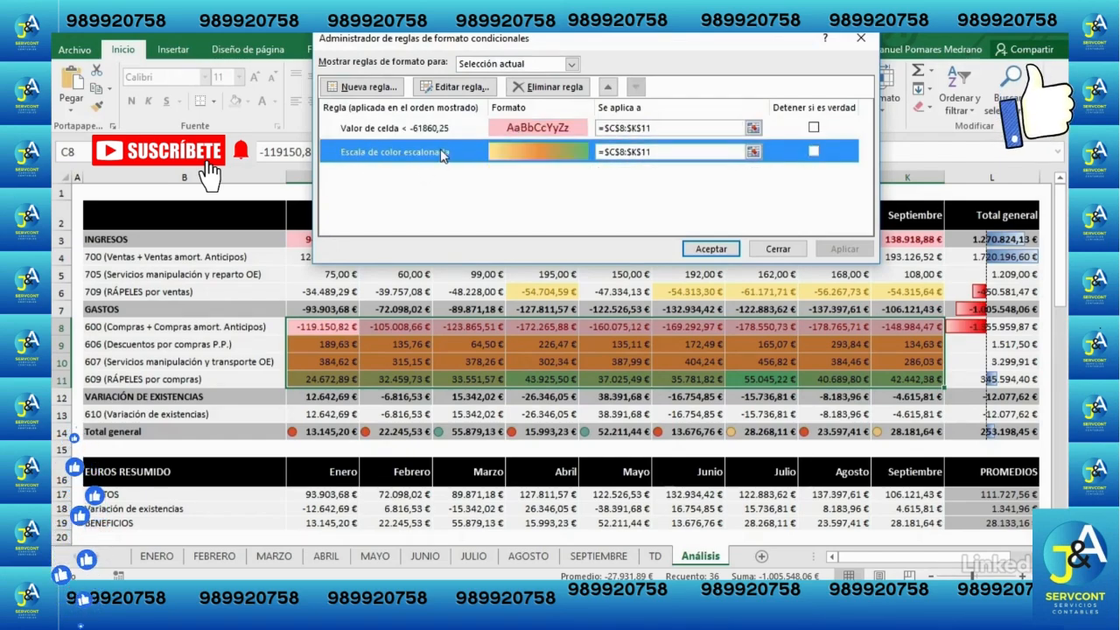
left_click(567, 89)
left_click(714, 249)
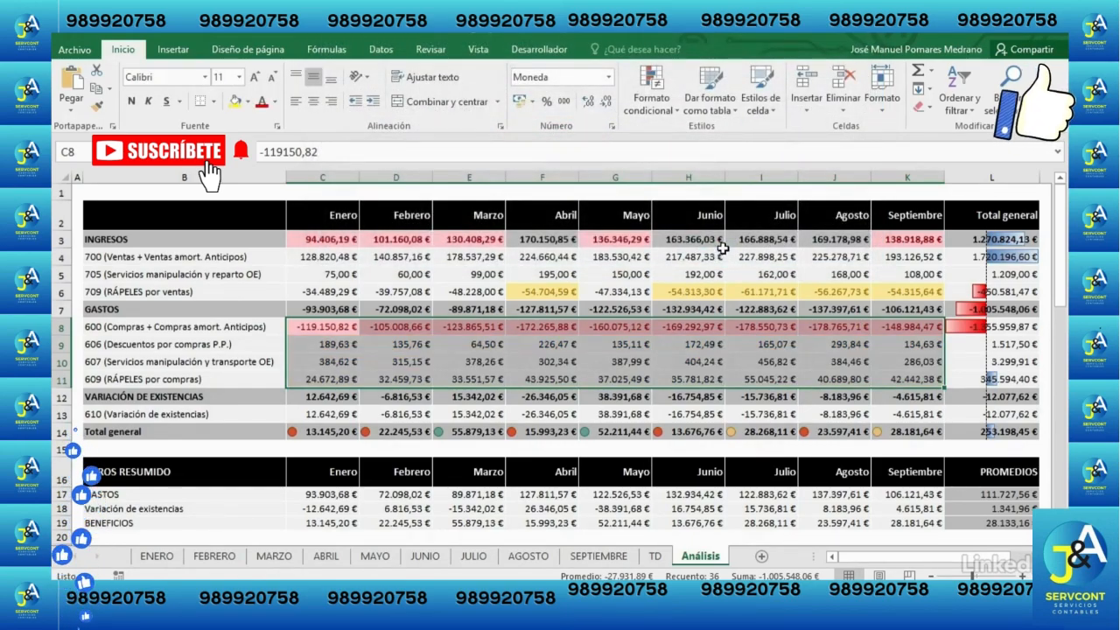
Step: On the TD sheet, add an Escala de 2 colores rule to the pivot table's Total general column values, T4:T15
key("ctrl+Page_Up")
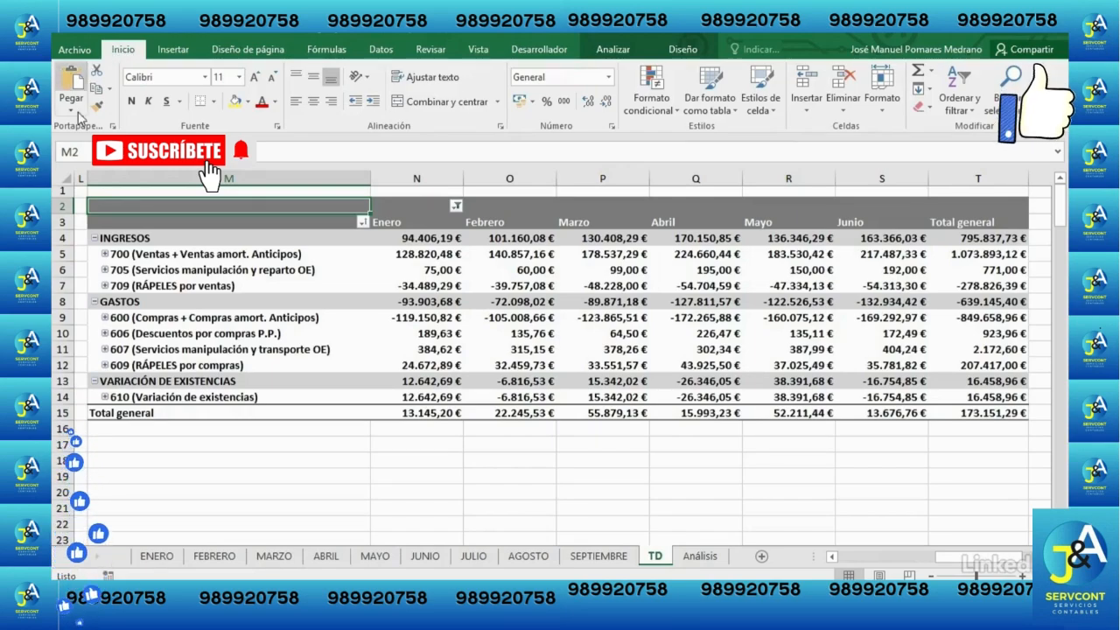
left_click(987, 211)
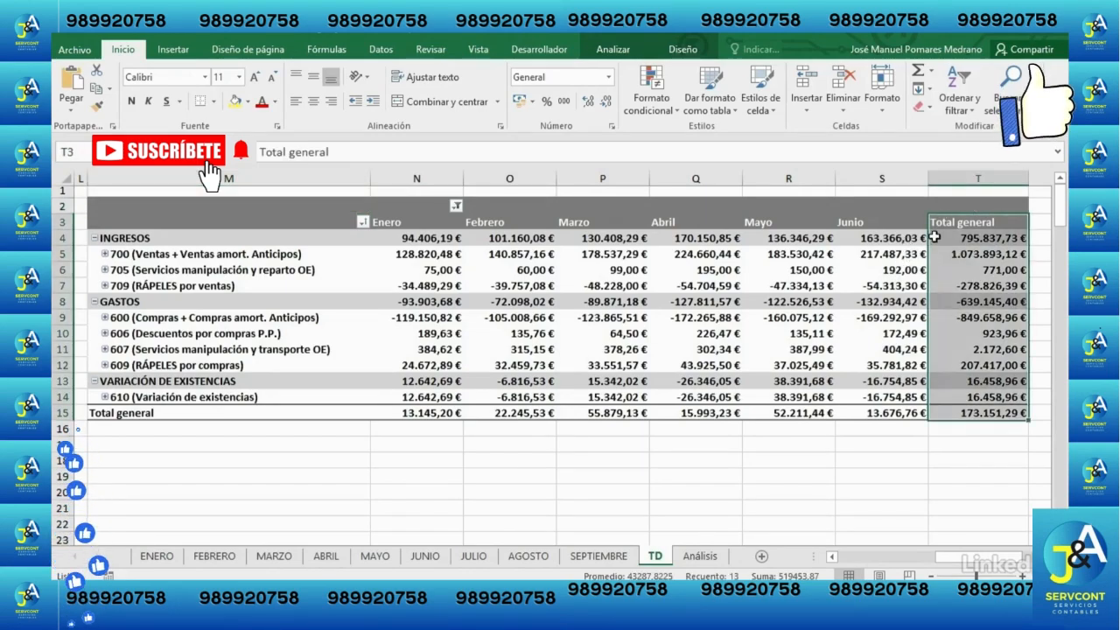
left_click(654, 103)
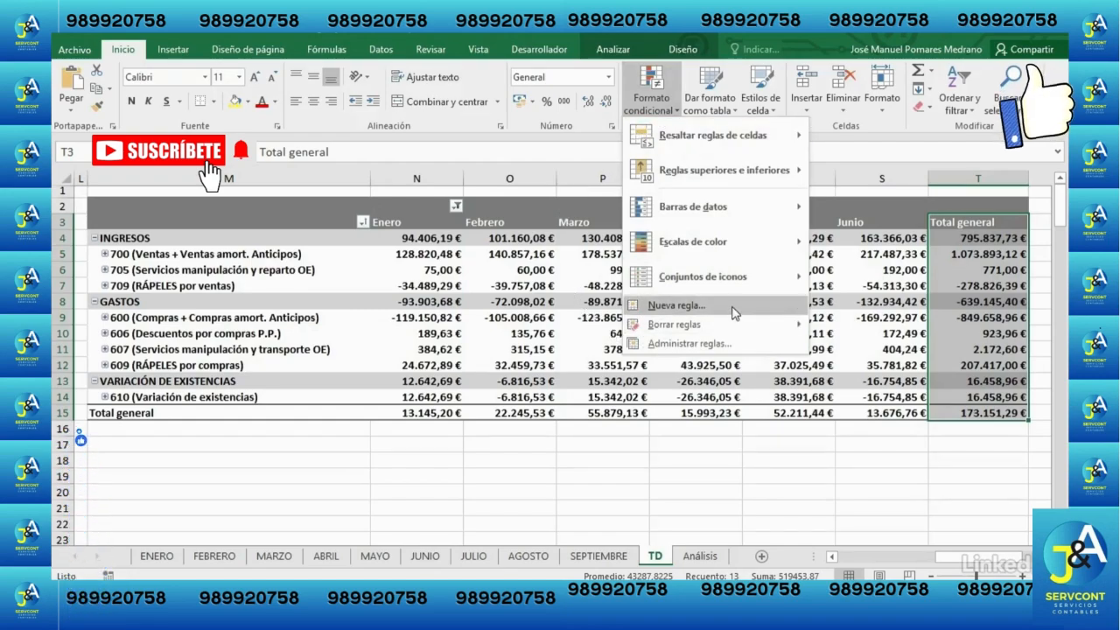
left_click(692, 308)
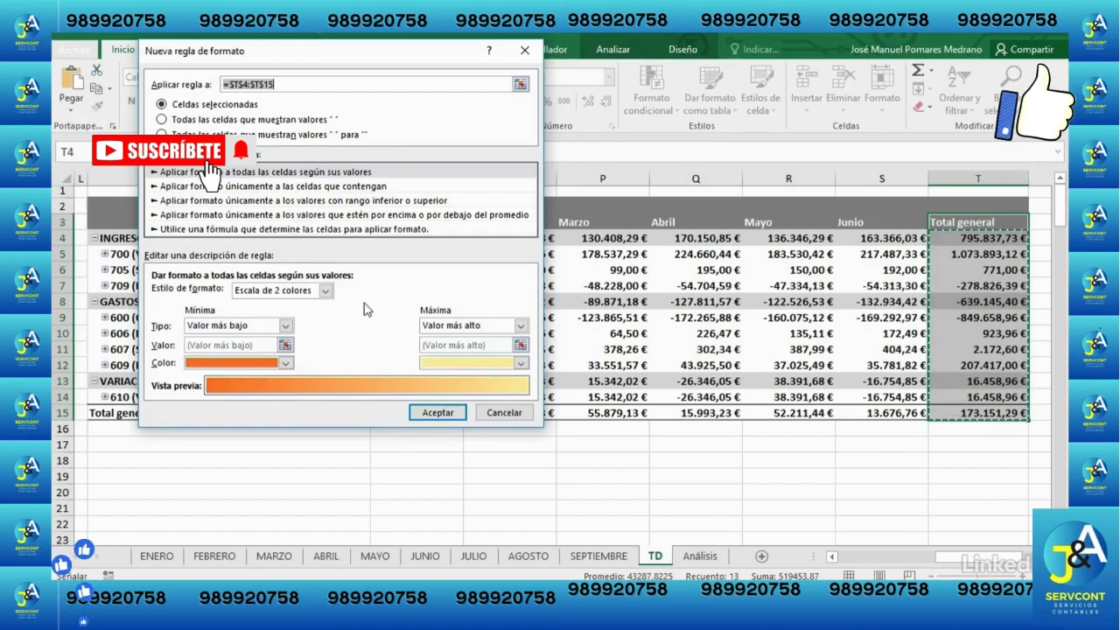
left_click(325, 290)
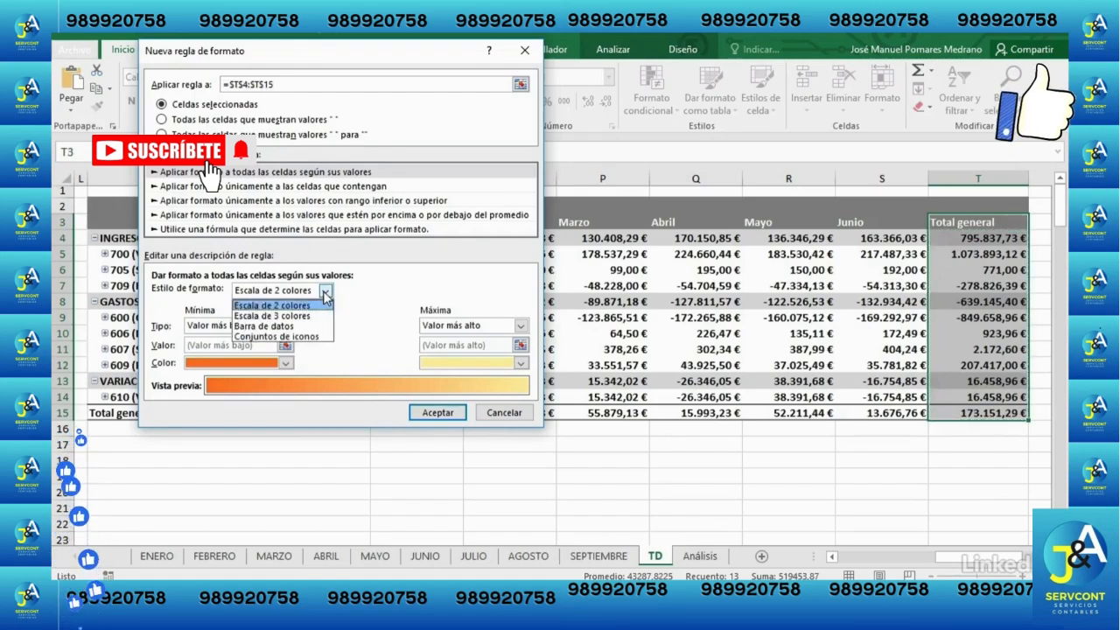
left_click(325, 303)
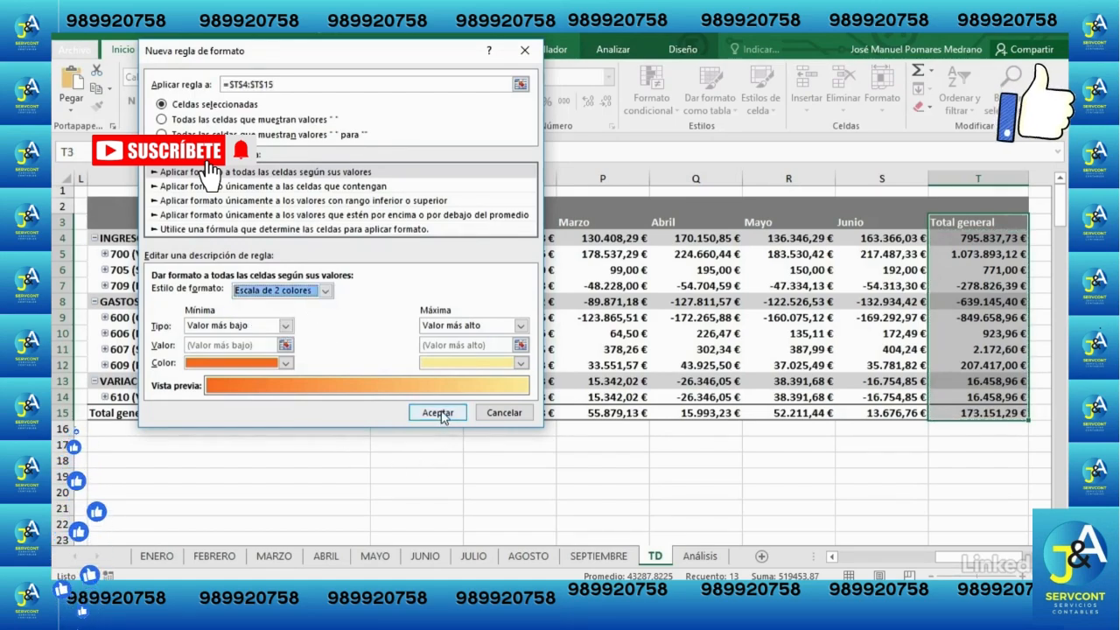
left_click(438, 413)
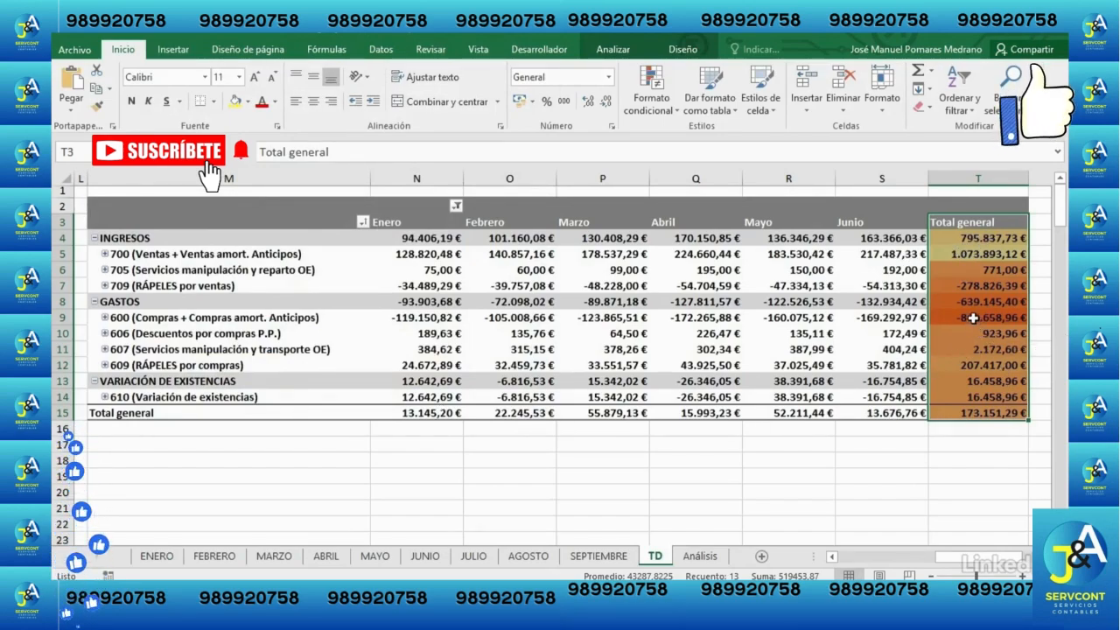
Step: From value cell S9, delete the pivot table's colour scale rule that applies to T4:T15
left_click(972, 319)
left_click(910, 317)
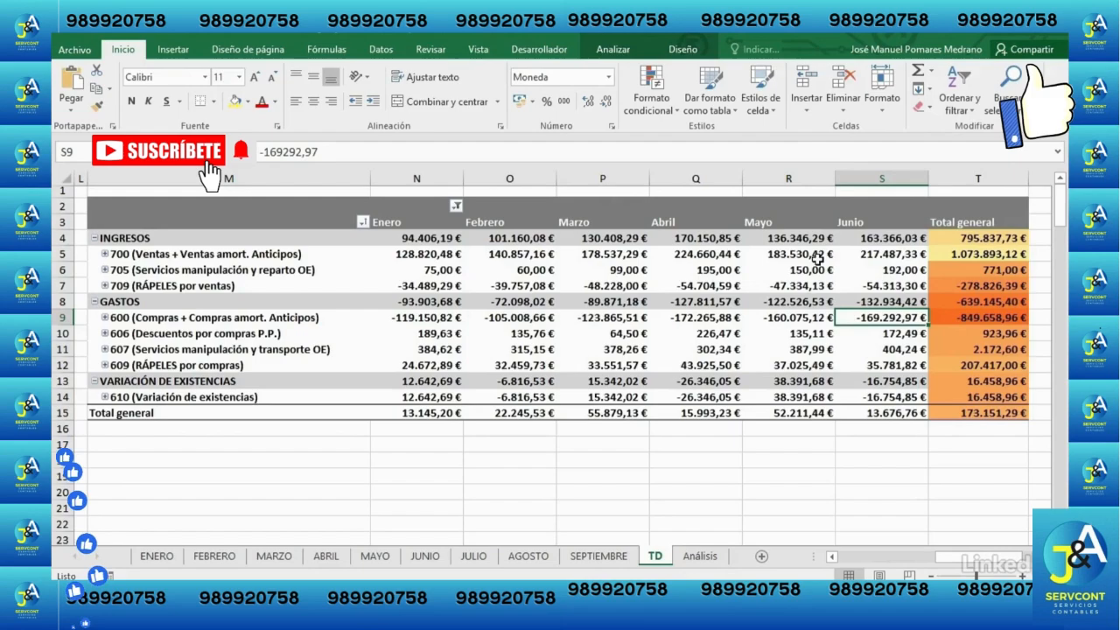
left_click(640, 108)
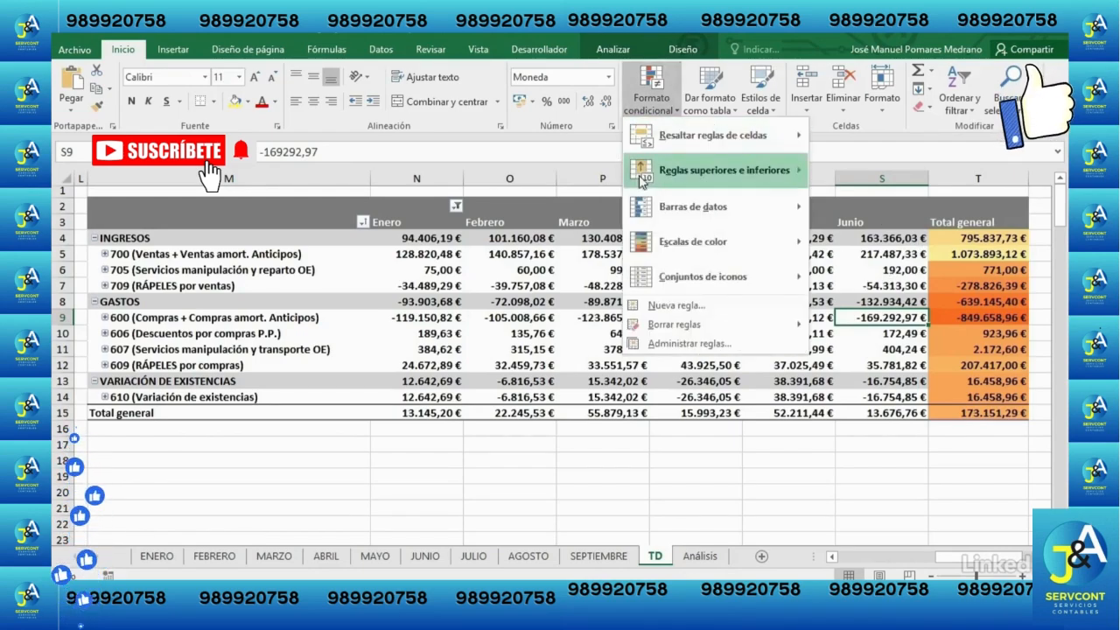
left_click(691, 344)
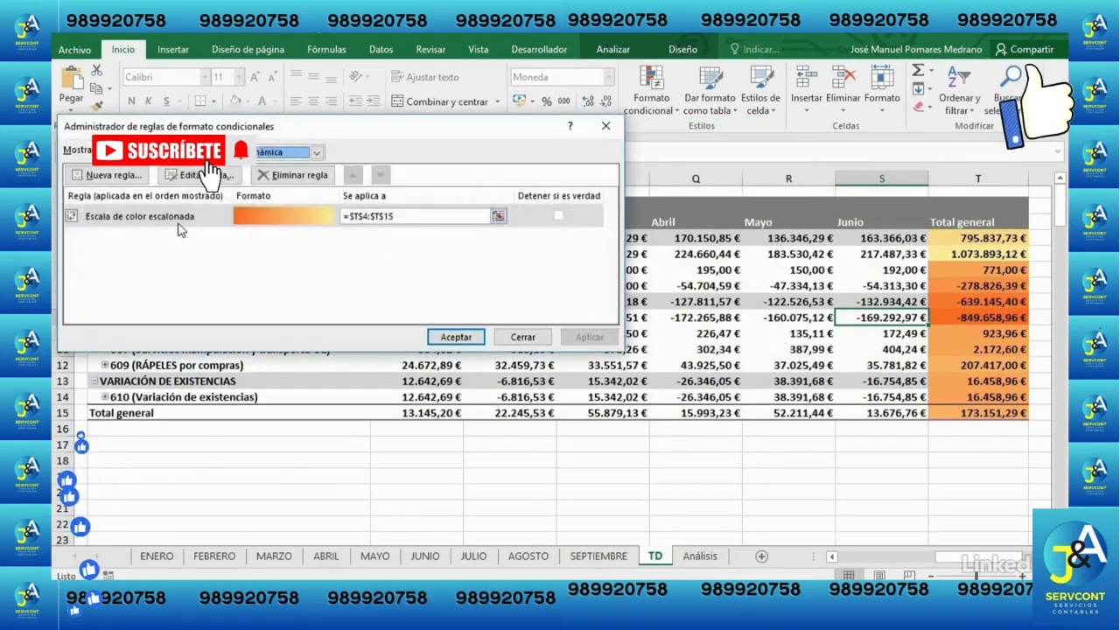
left_click(175, 223)
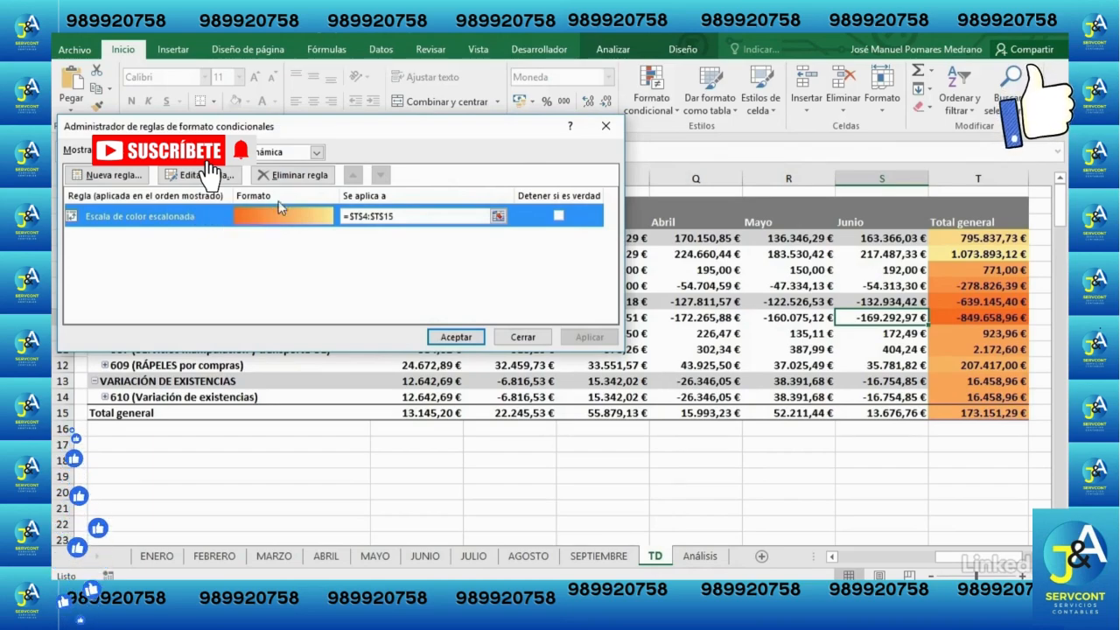
left_click(291, 177)
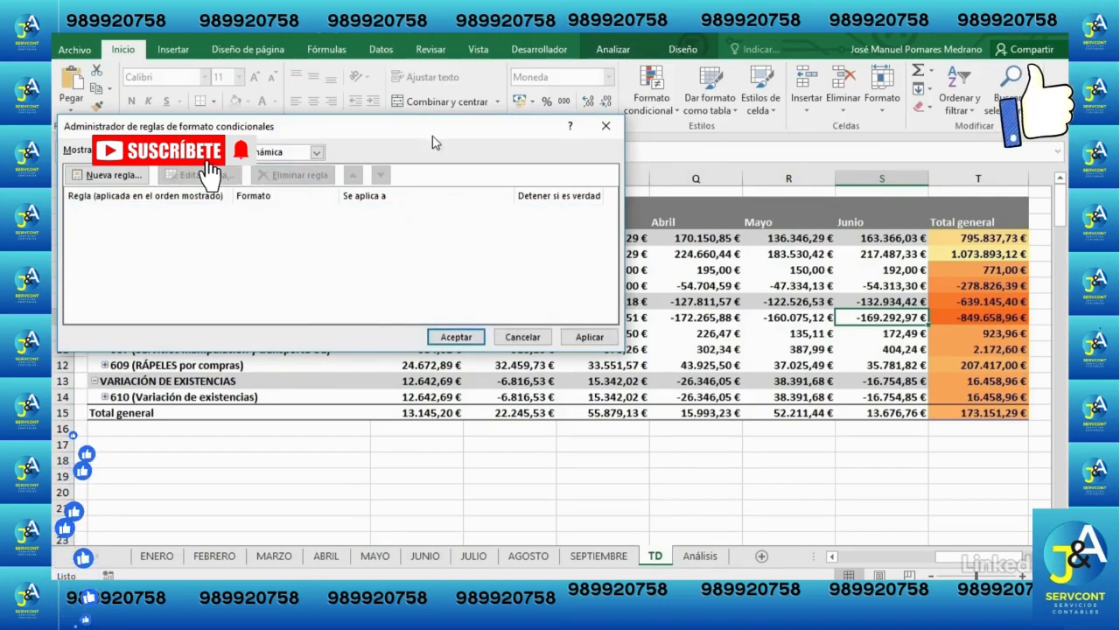
Step: Create an Escala de 2 colores rule from S9 that covers all pivot table cells showing values, and apply it
left_click_drag(431, 131, 455, 79)
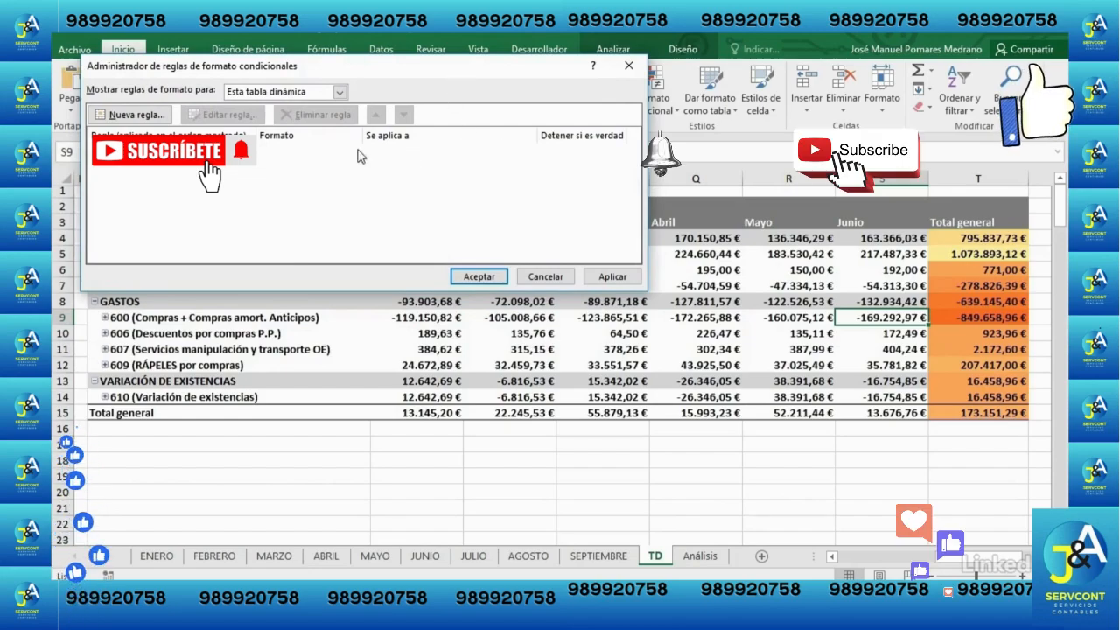
left_click(147, 123)
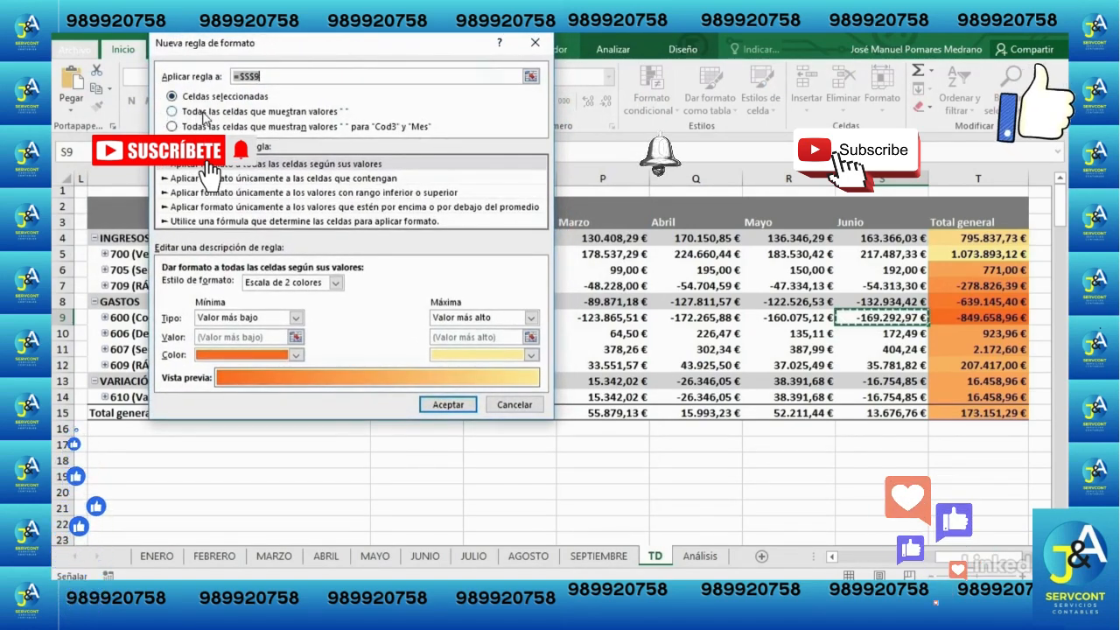
left_click(203, 115)
left_click(184, 112)
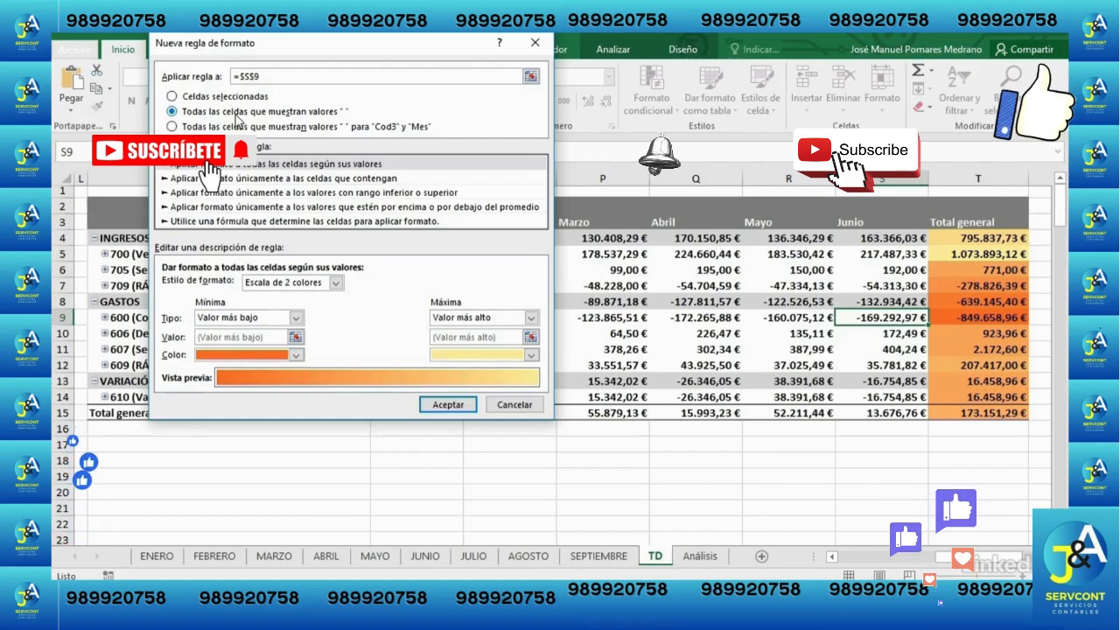
left_click(455, 406)
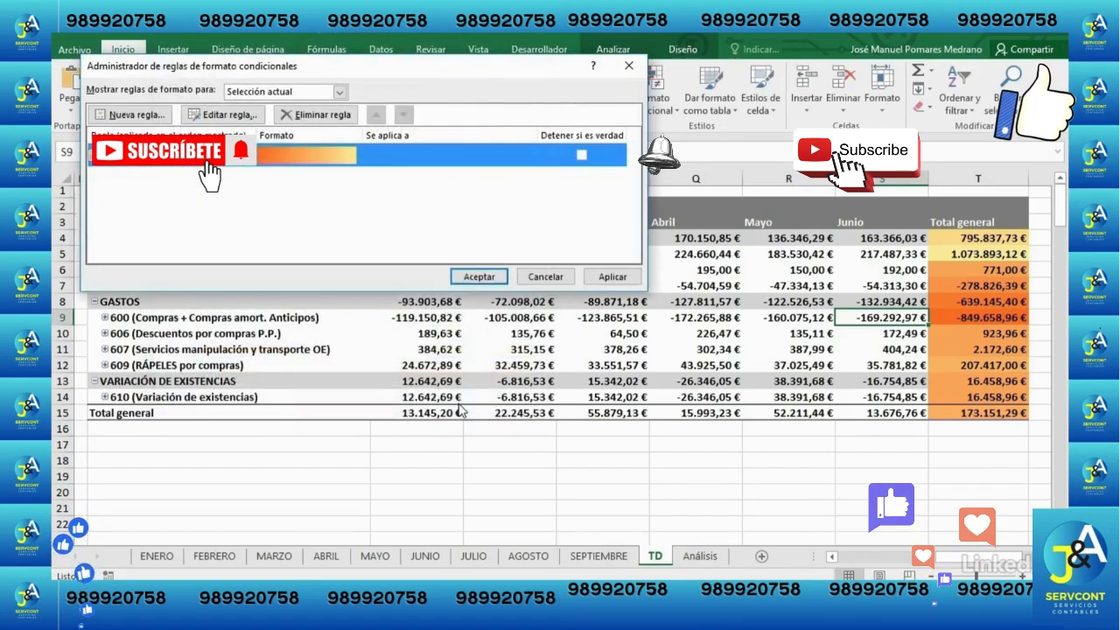
left_click(470, 276)
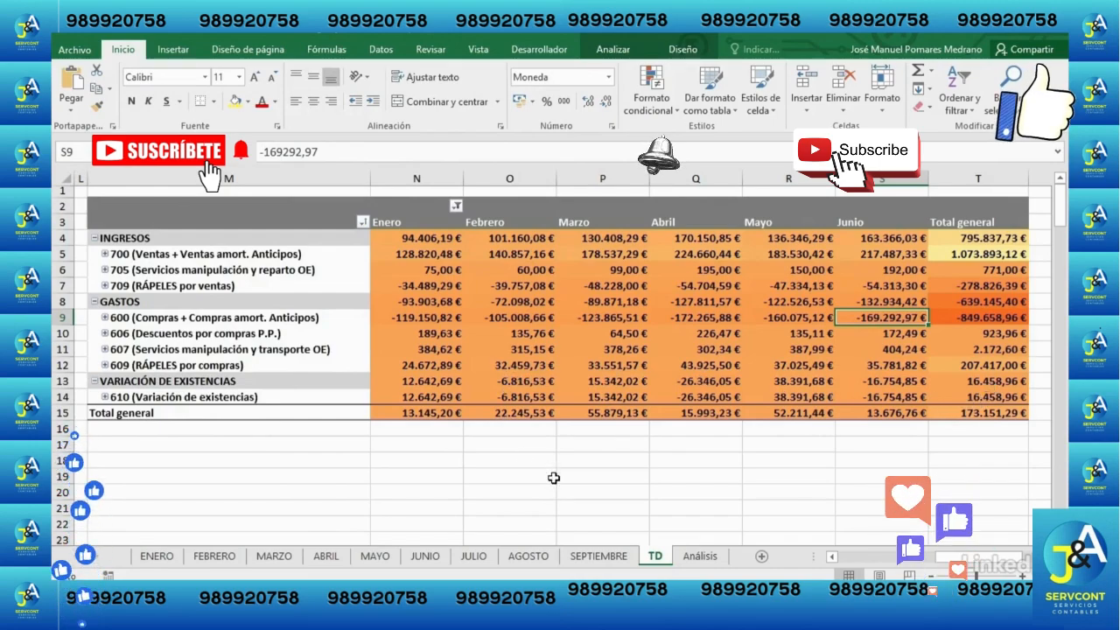
Step: Edit the pivot table's colour scale rule to cover all cells showing values for "Cod3_2" and "Mes", and apply it
left_click(623, 285)
left_click(657, 109)
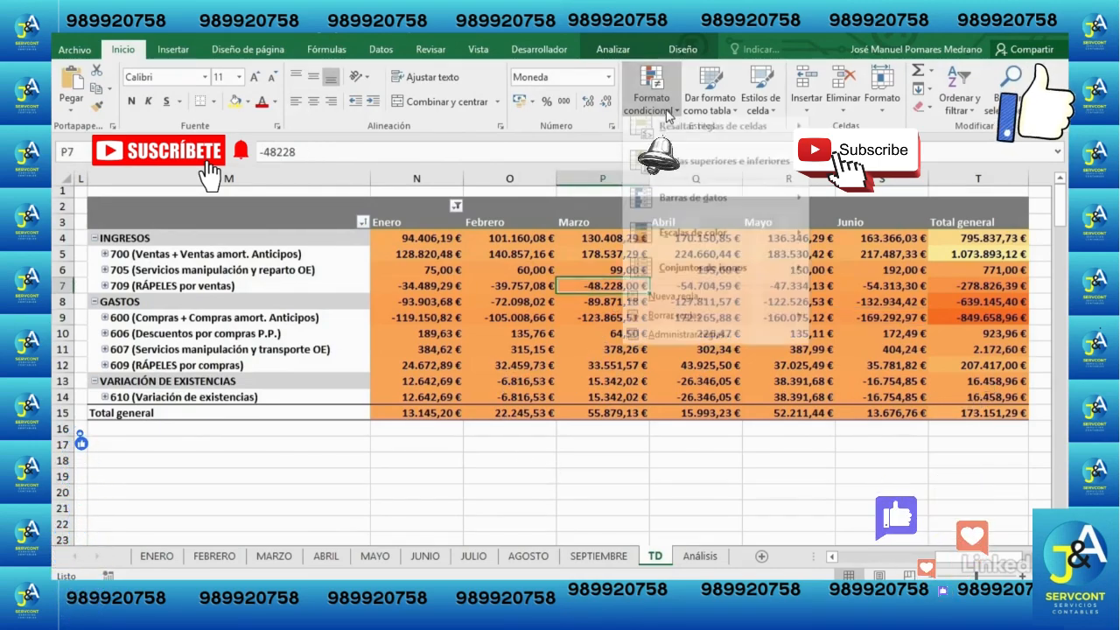
left_click(687, 344)
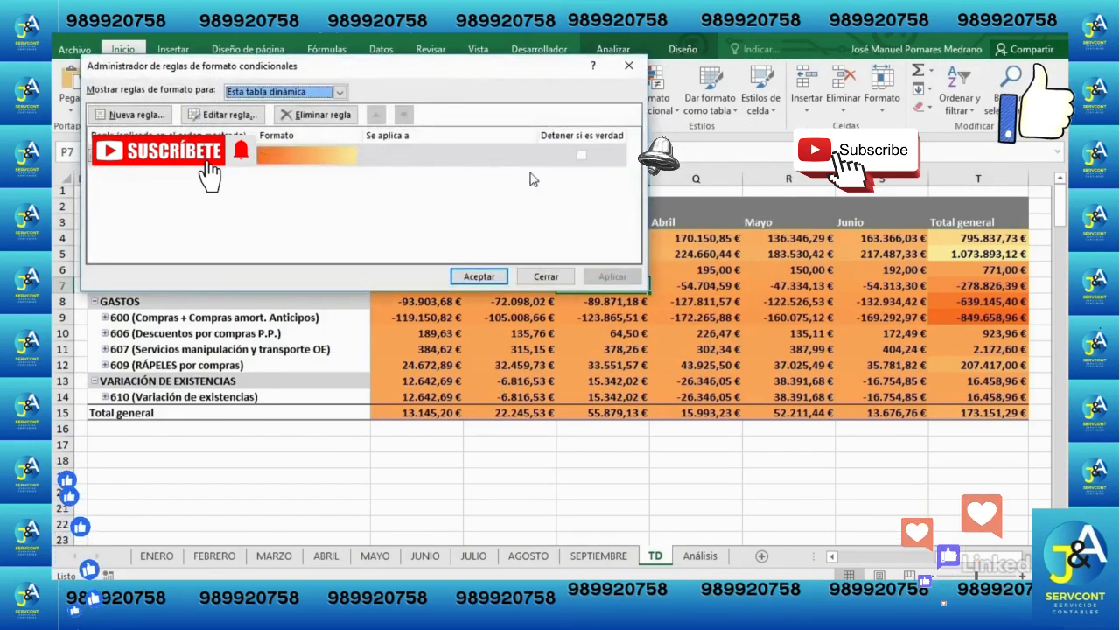
left_click(219, 117)
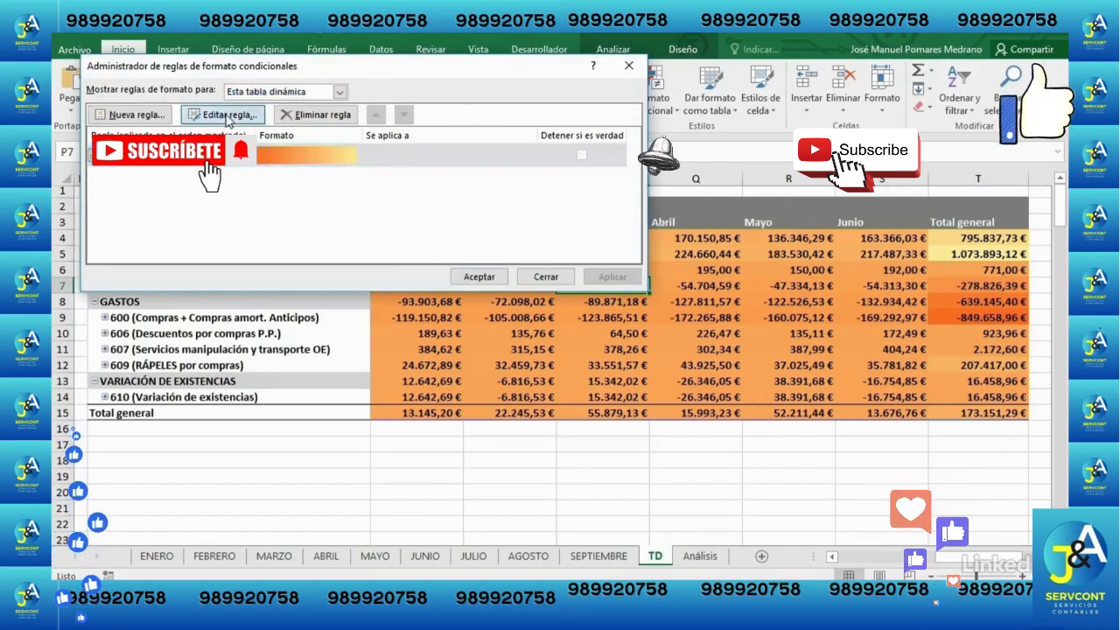
left_click_drag(386, 38, 356, 65)
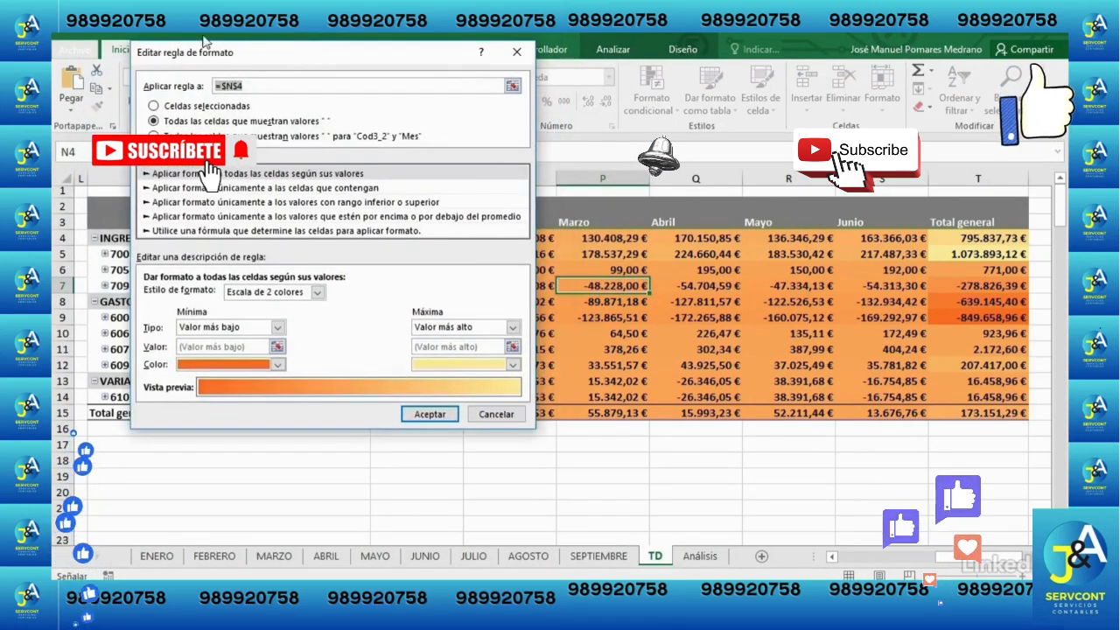
left_click(154, 136)
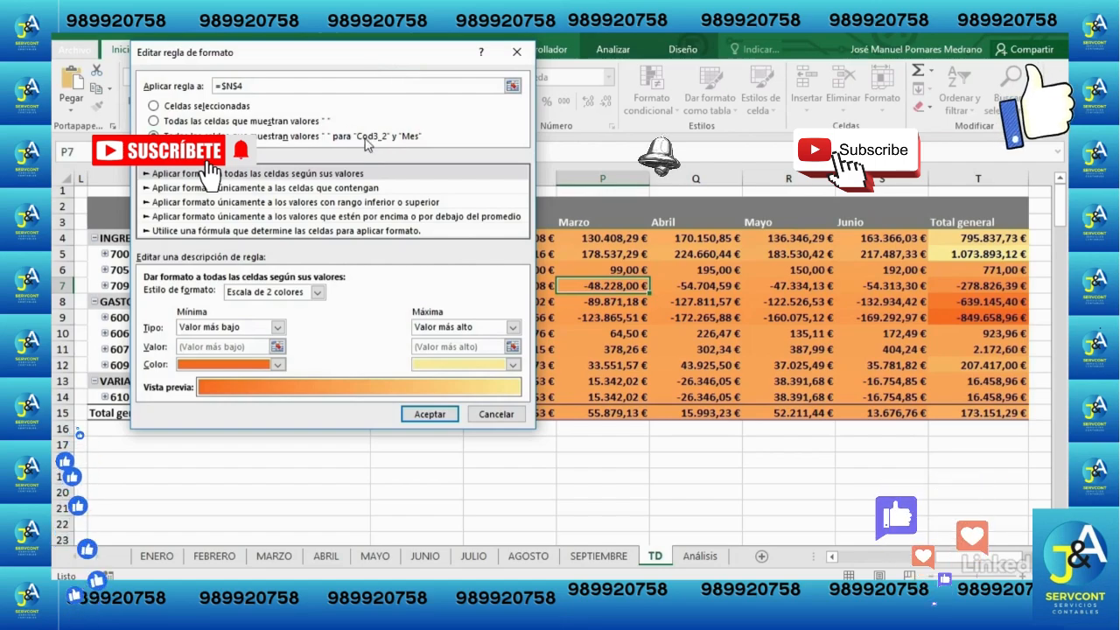
left_click_drag(378, 56, 536, 55)
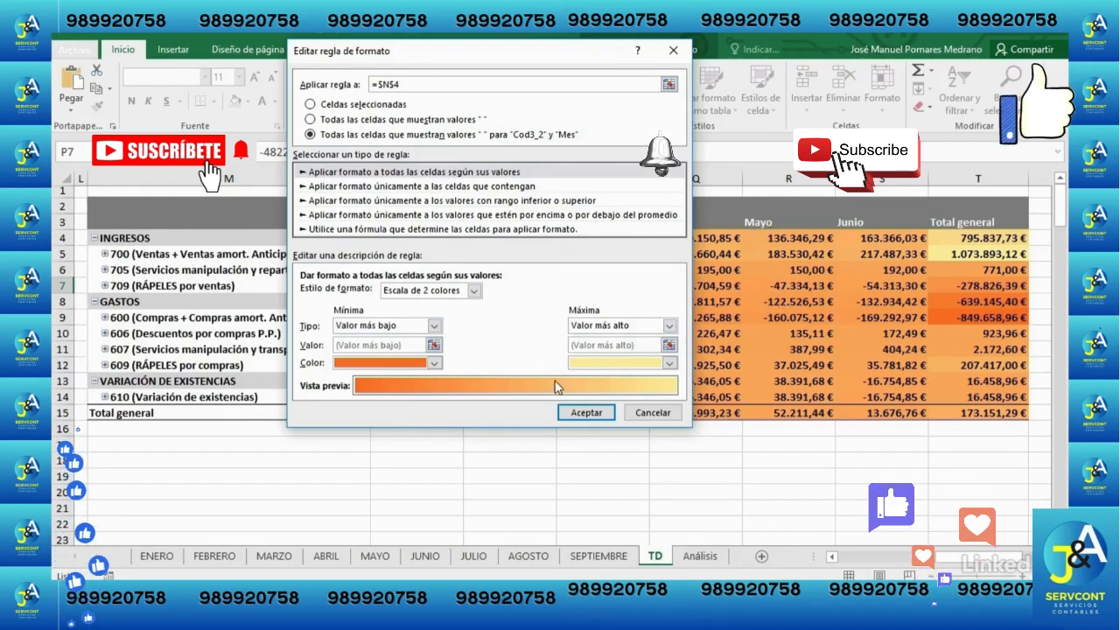
left_click(600, 413)
left_click(475, 277)
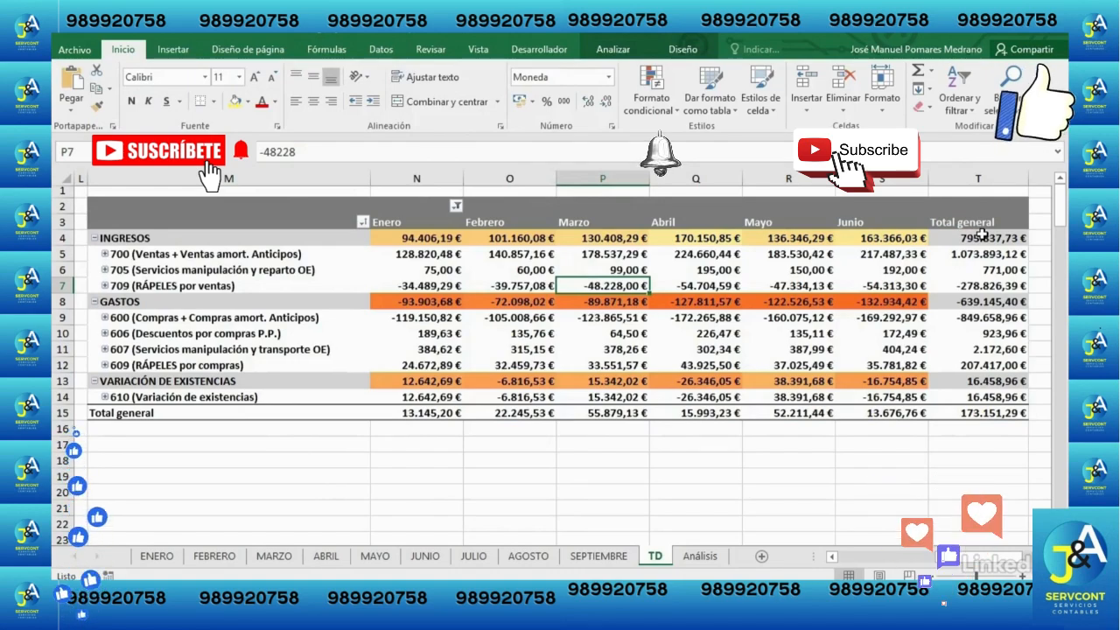
Step: Add an Escala de 2 colores rule to the pivot table's Total general row values, N15:T15, for the selected cells only
left_click_drag(981, 235, 991, 410)
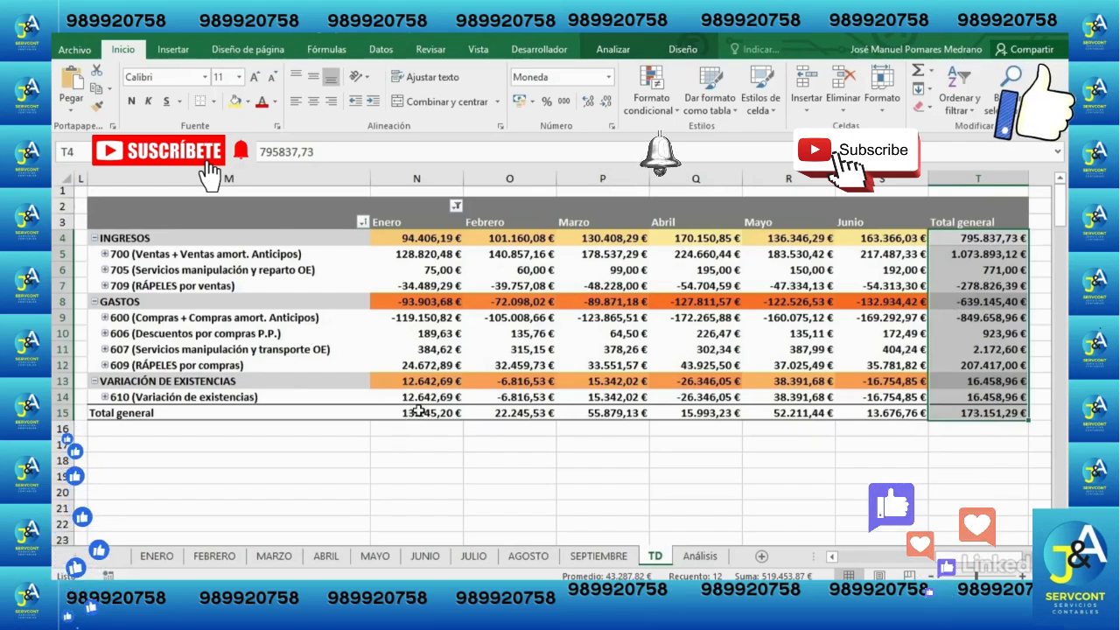
left_click_drag(418, 413, 958, 421)
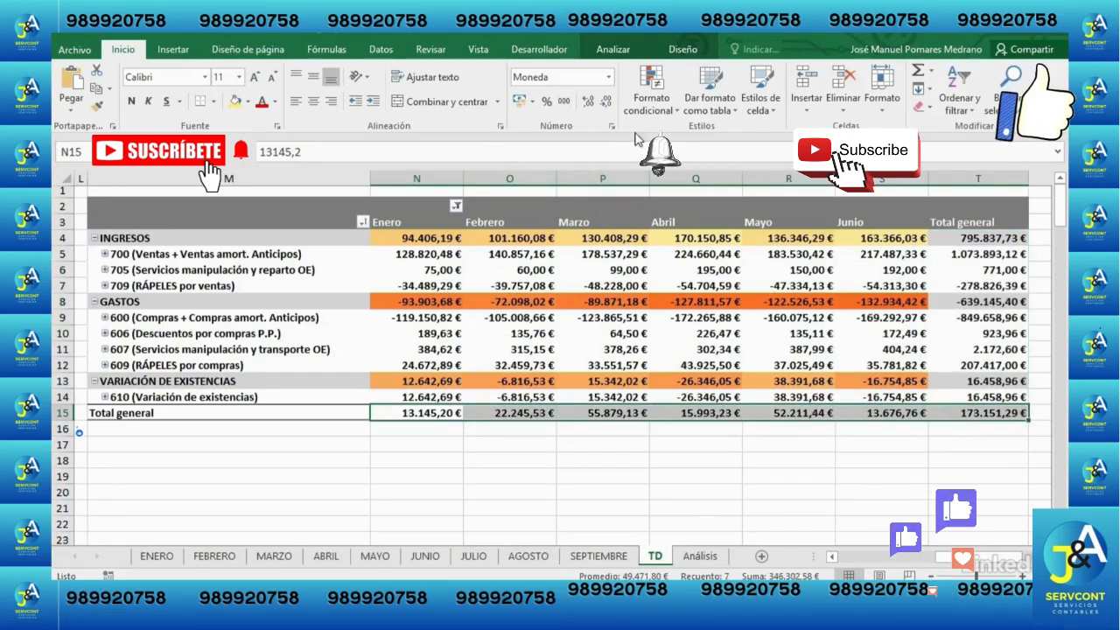
left_click(651, 94)
left_click(672, 310)
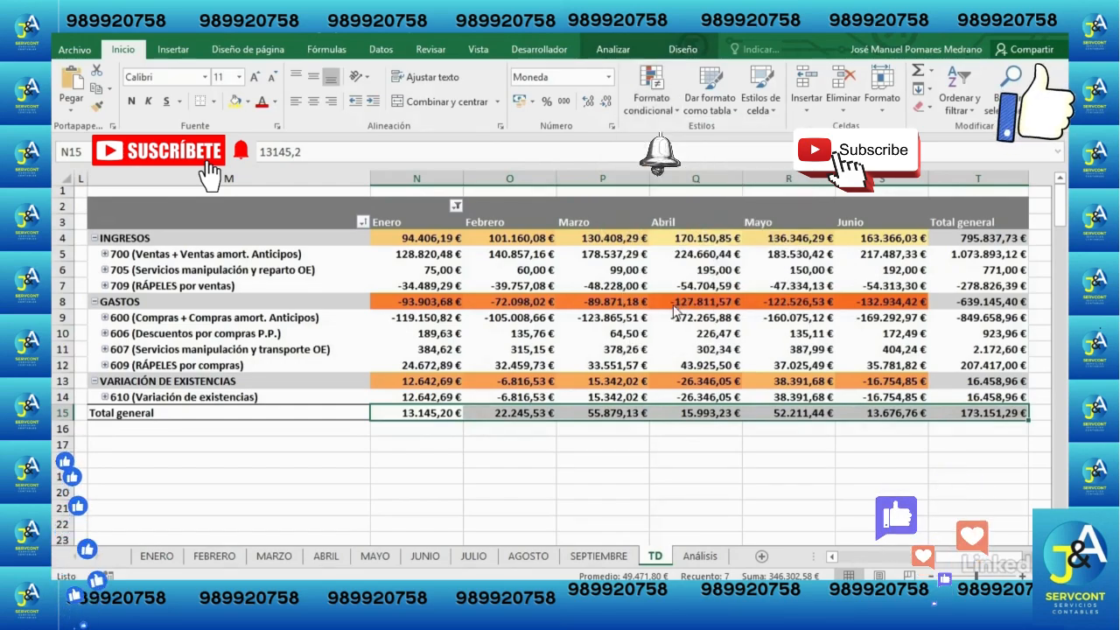
left_click_drag(336, 34, 280, 43)
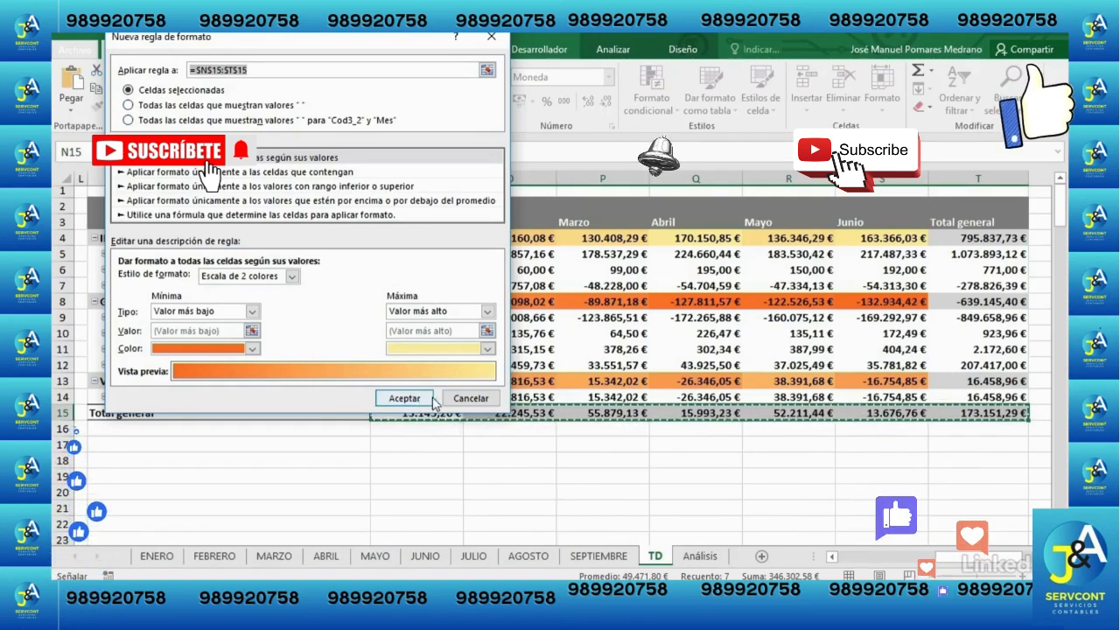
left_click(404, 398)
left_click(435, 318)
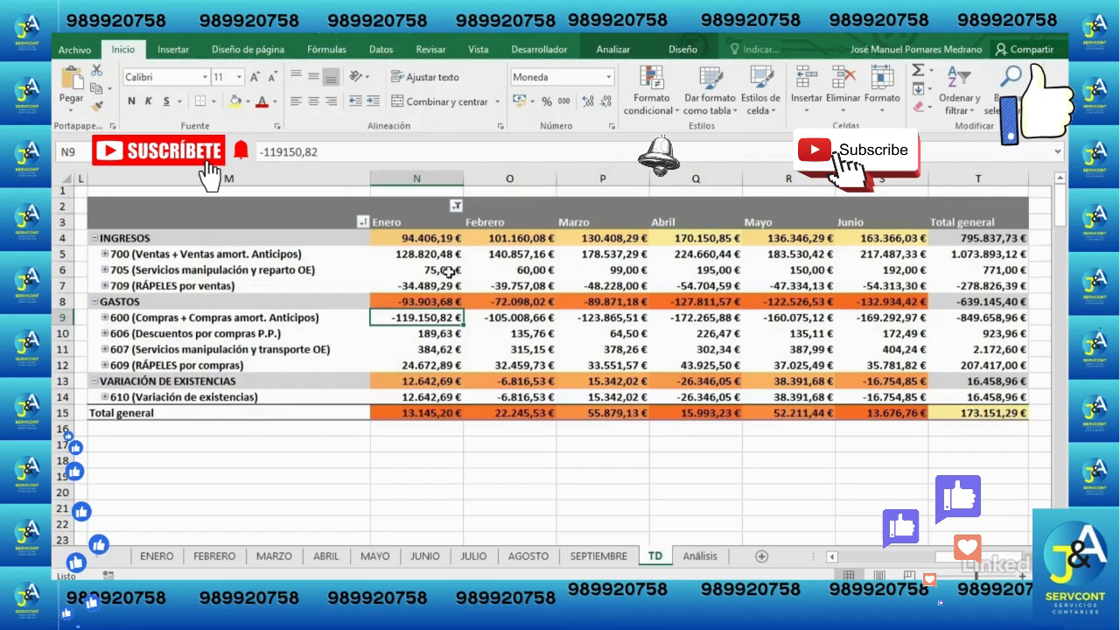
Step: Show the pivot table's field list, remove Cod3_2 from the rows and place Cuenta as the first row field
left_click(611, 51)
left_click(950, 96)
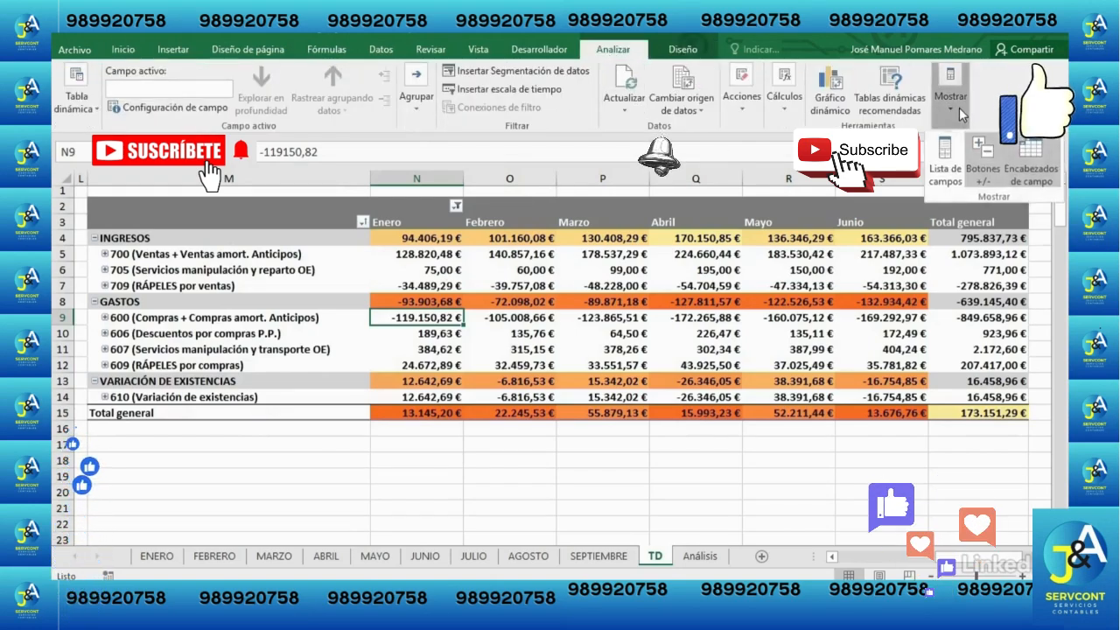
left_click(941, 159)
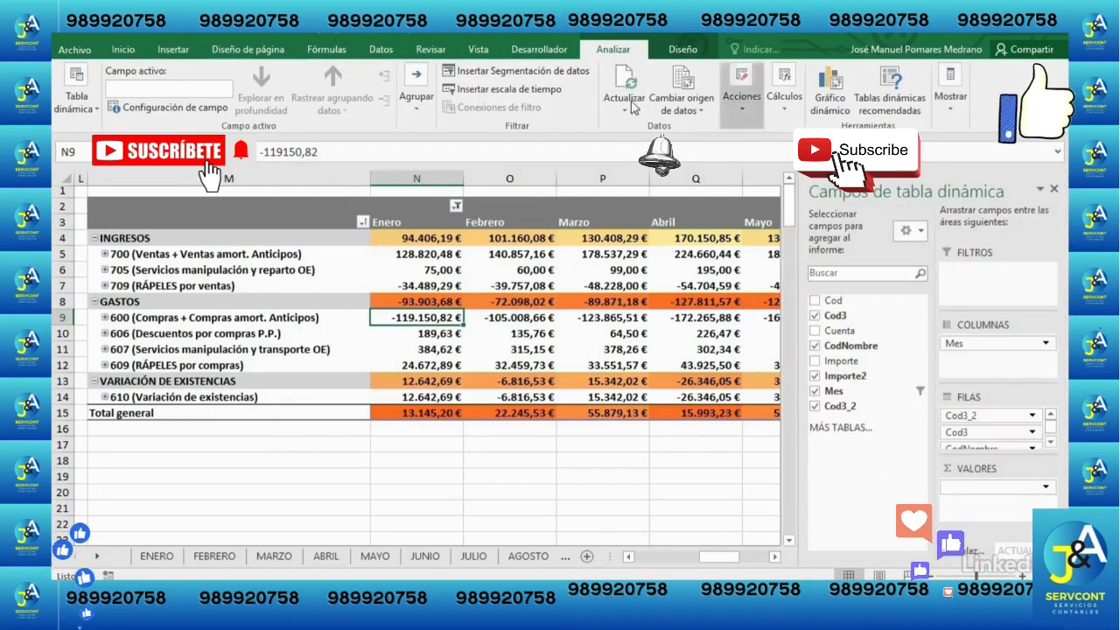
left_click(815, 406)
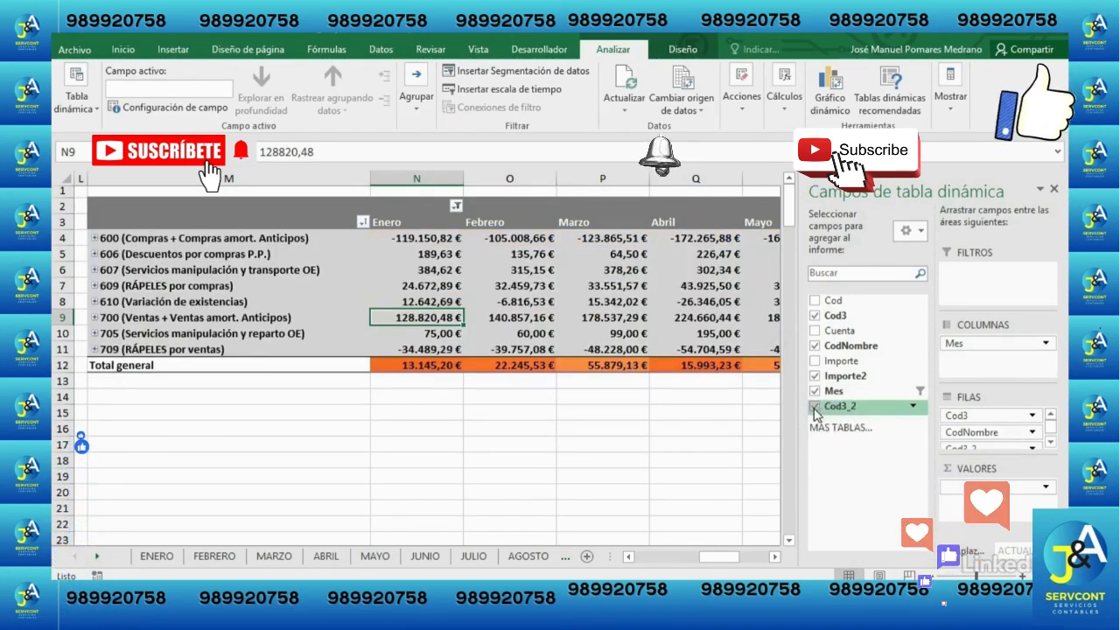
left_click(815, 408)
left_click_drag(827, 331, 986, 413)
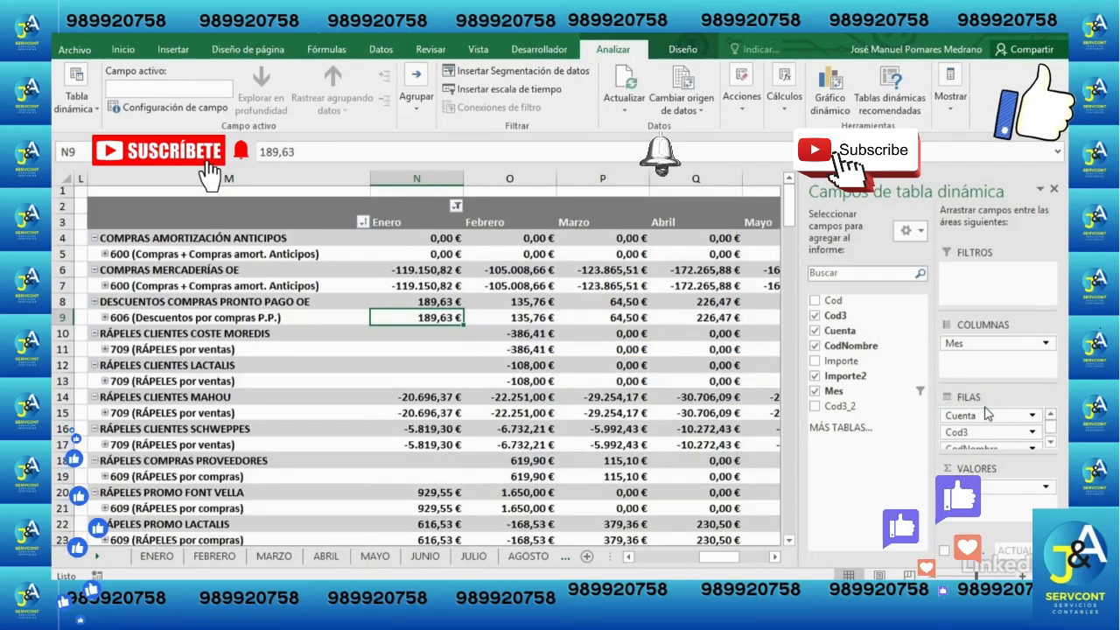
Step: Examine which rows of the regrouped pivot table carry colour scale formatting, from the first account down to Total general
left_click(500, 285)
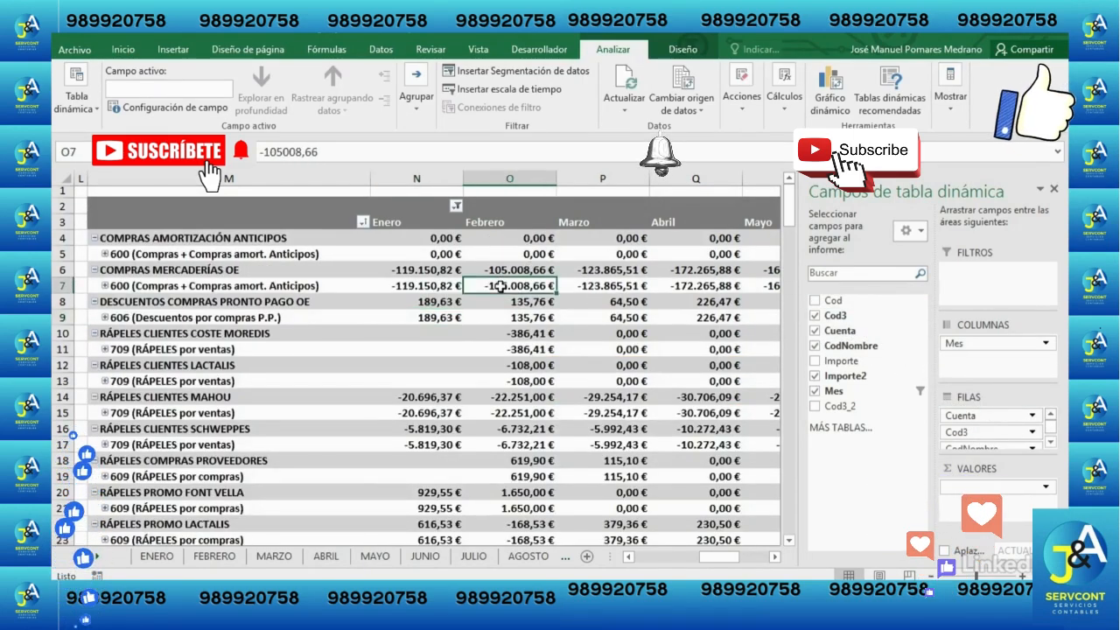
scroll(495, 298, "down", 4)
scroll(495, 300, "down", 2)
scroll(495, 299, "up", 6)
scroll(503, 311, "down", 7)
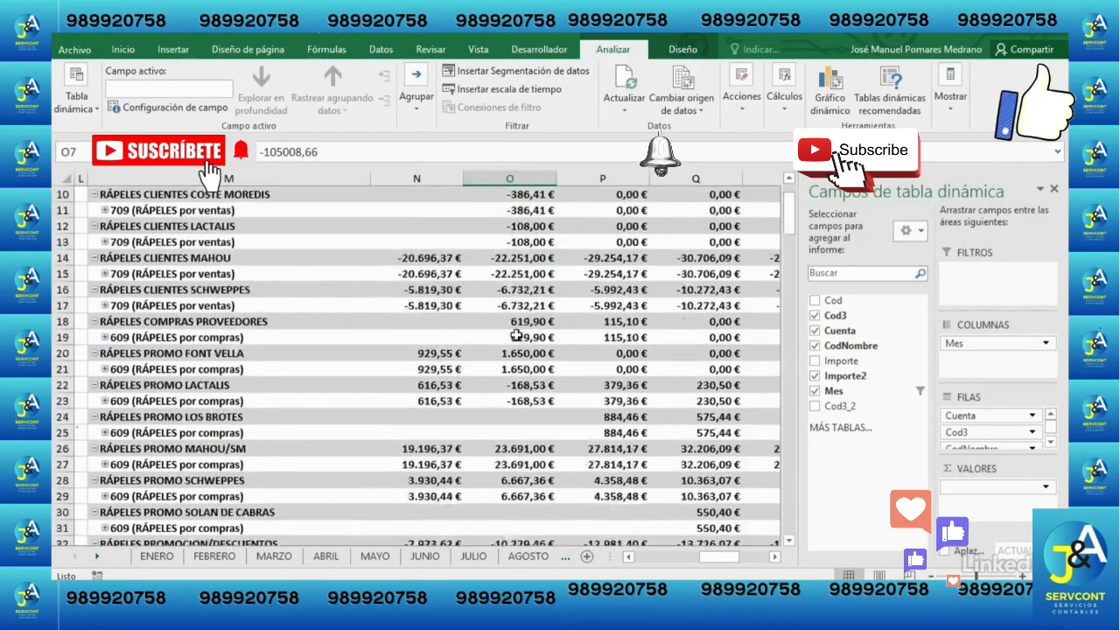
scroll(511, 321, "down", 4)
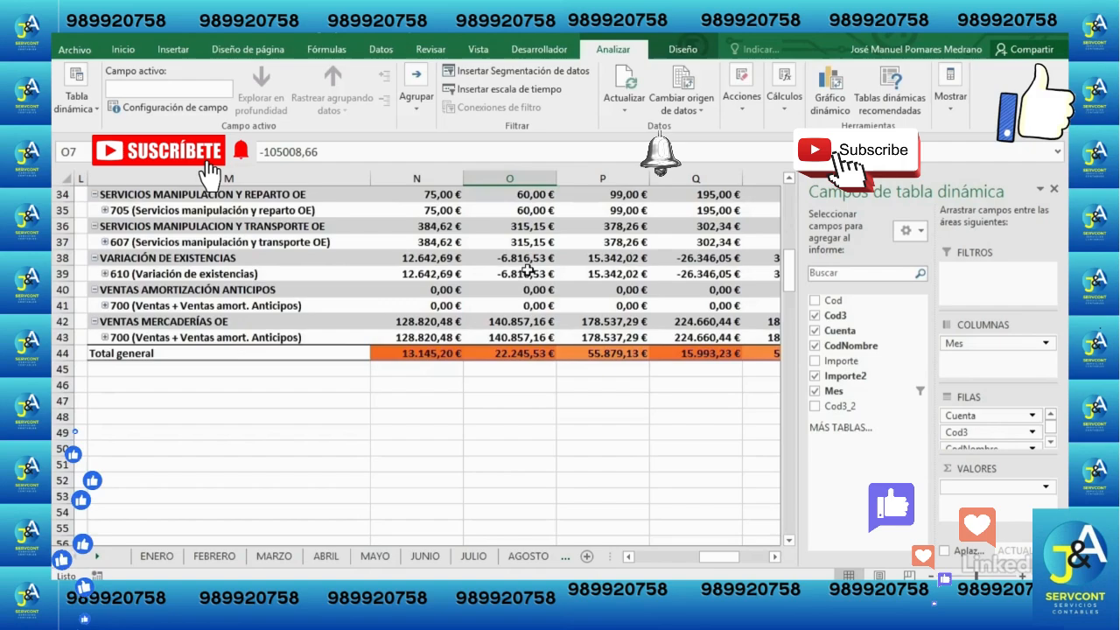
scroll(528, 273, "up", 11)
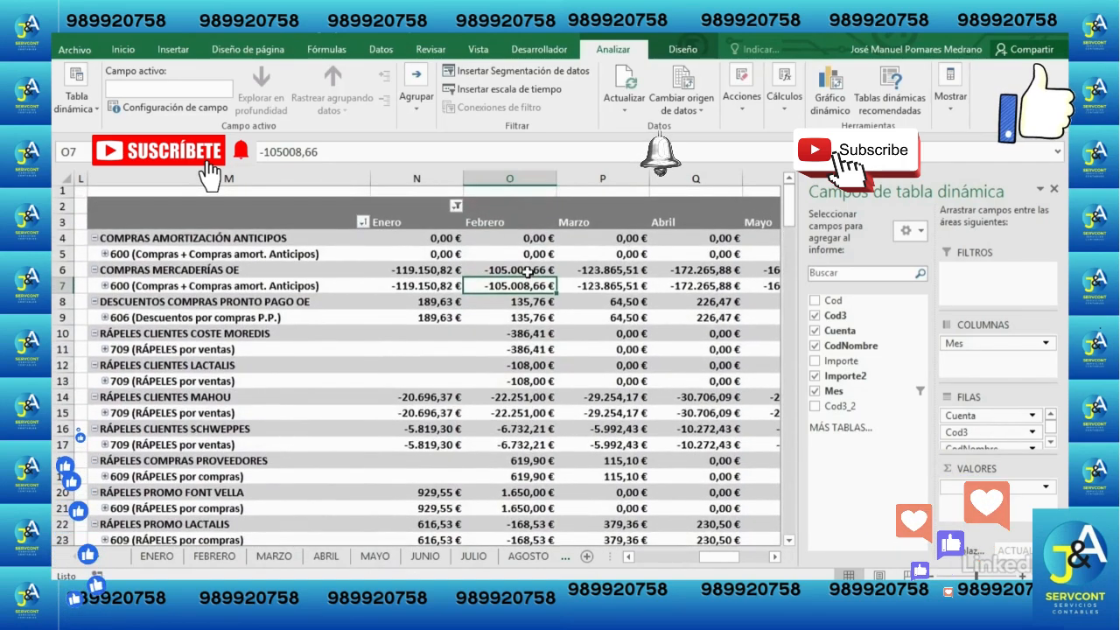